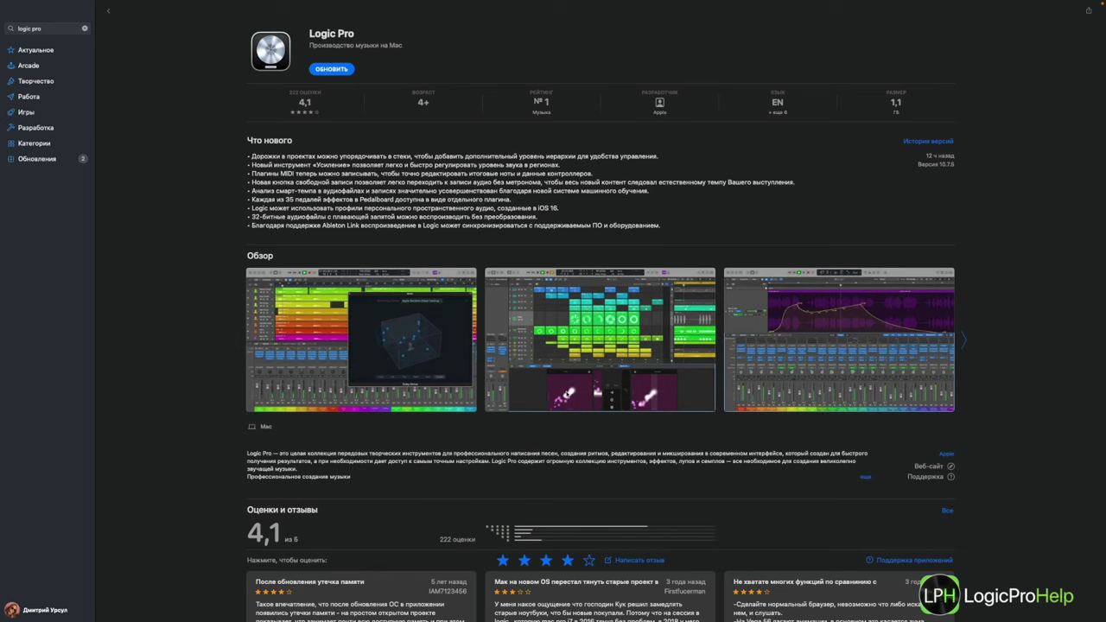
- Update Logic Pro from the App Store, open it and dismiss its What's New screen
{"action": "left_click", "coordinate": [329, 74]}
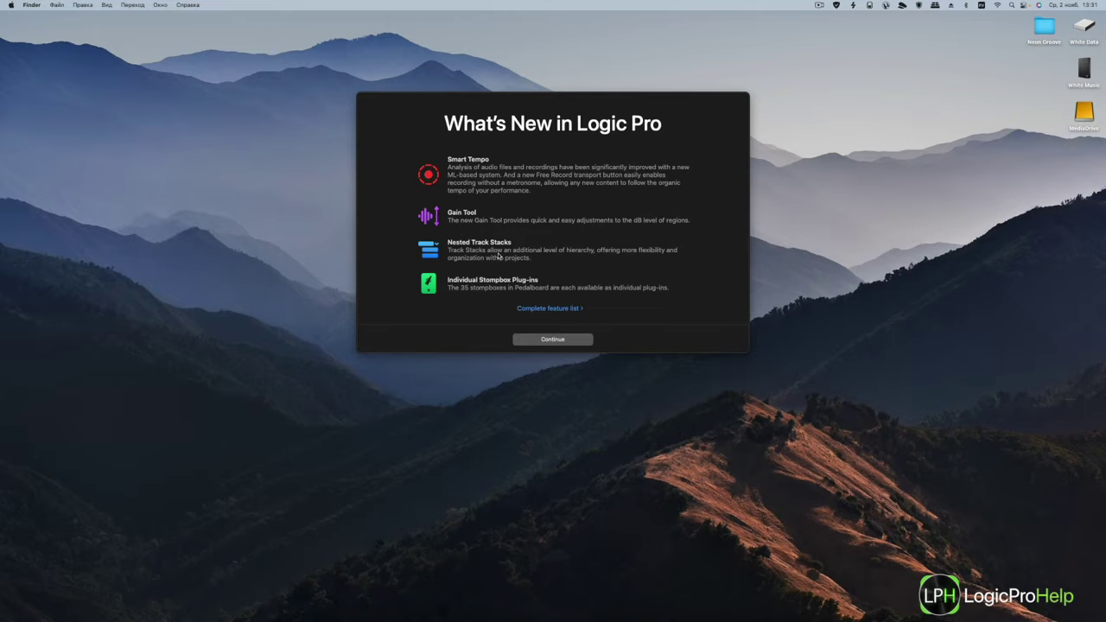
{"action": "left_click", "coordinate": [554, 339]}
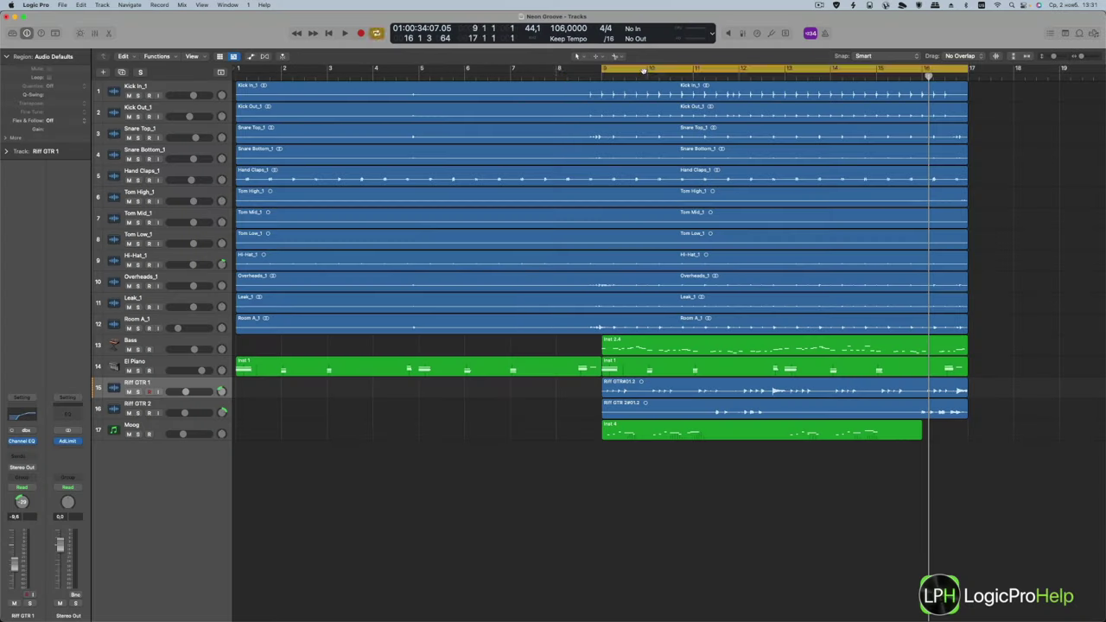
- Solo the twelve drum tracks from Kick In_1 to Room A_1 and play the cycled section from bar 9
{"action": "left_click", "coordinate": [644, 74]}
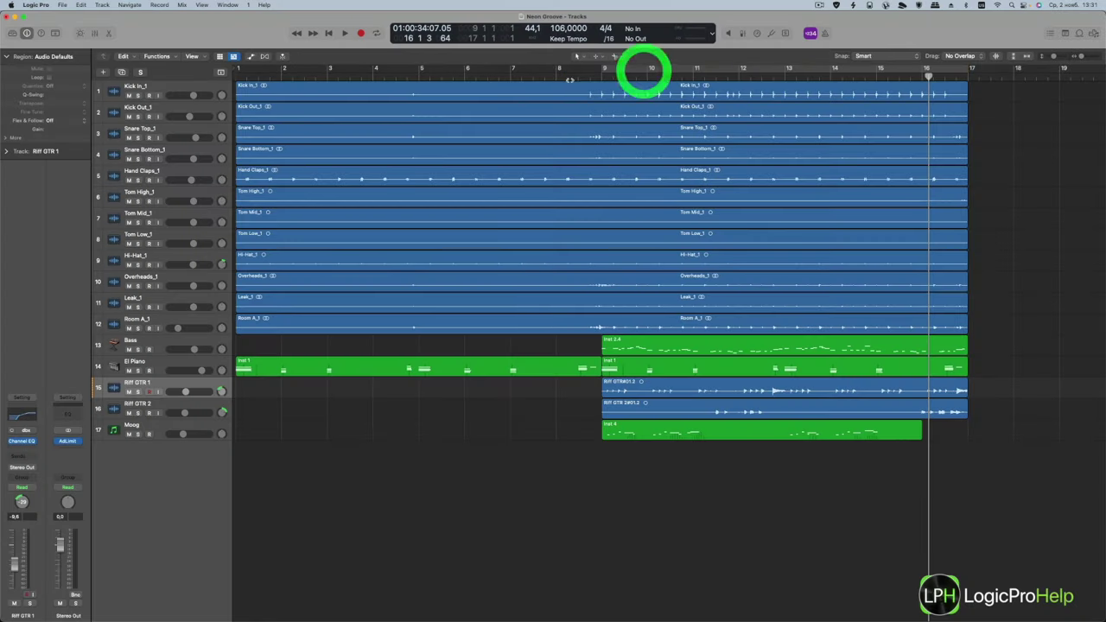
{"action": "left_click", "coordinate": [155, 88]}
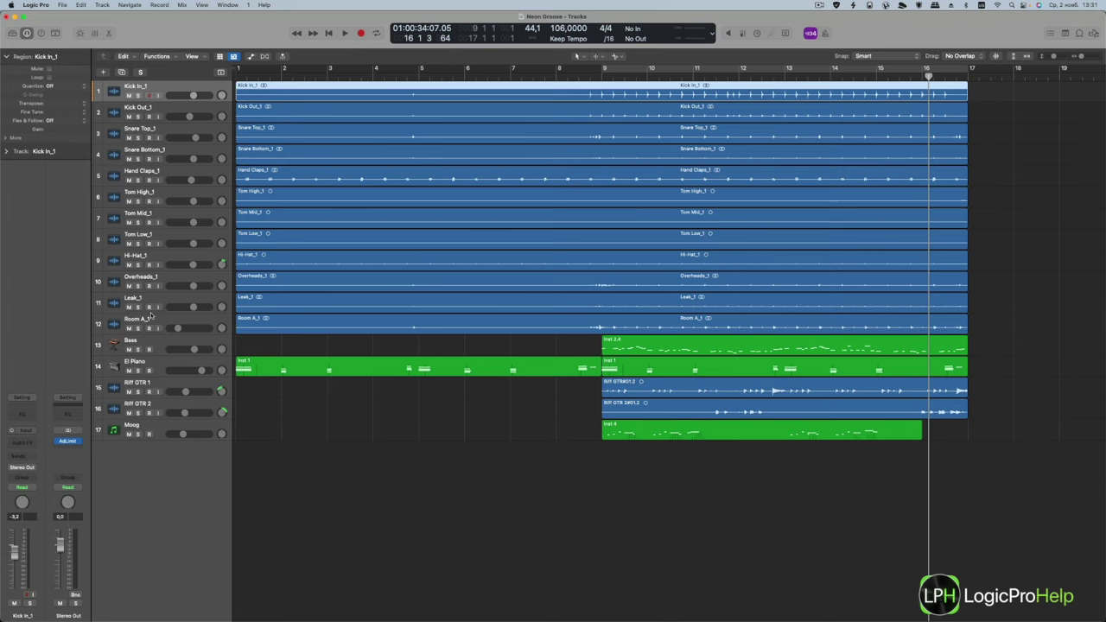
{"action": "left_click", "coordinate": [664, 71]}
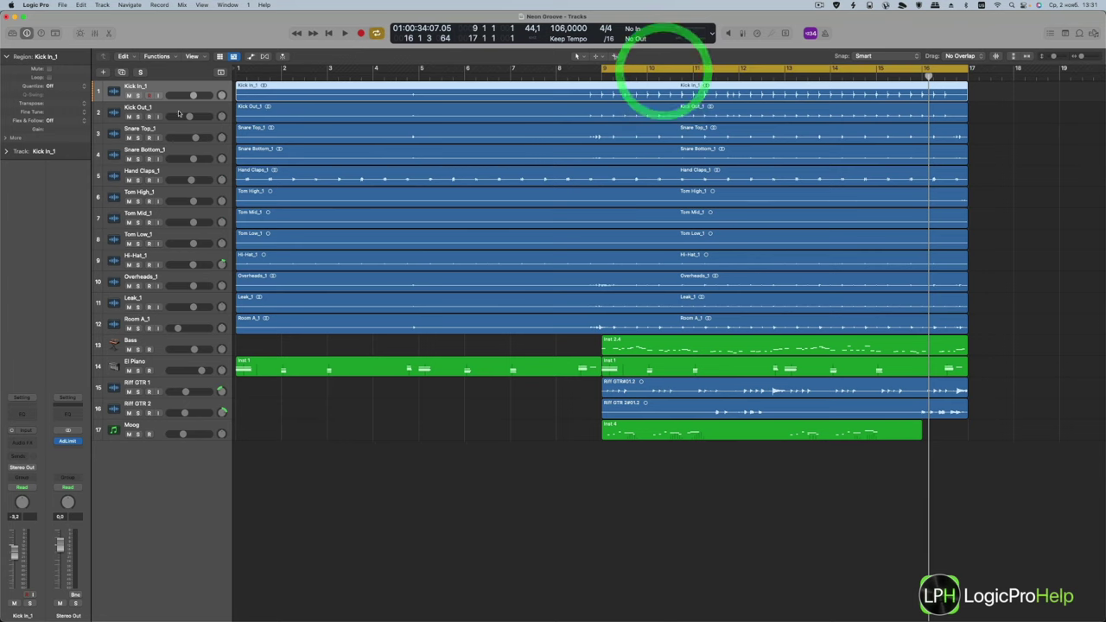
{"action": "left_click_drag", "start_coordinate": [139, 96], "coordinate": [143, 321]}
{"action": "key", "text": "space"}
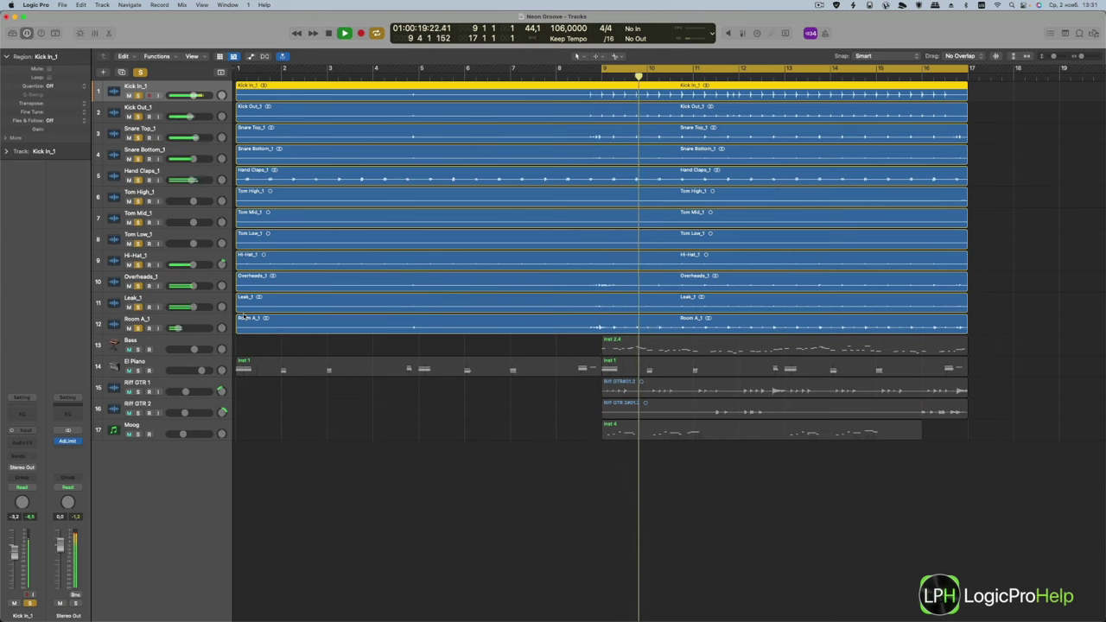
{"action": "key", "text": "space"}
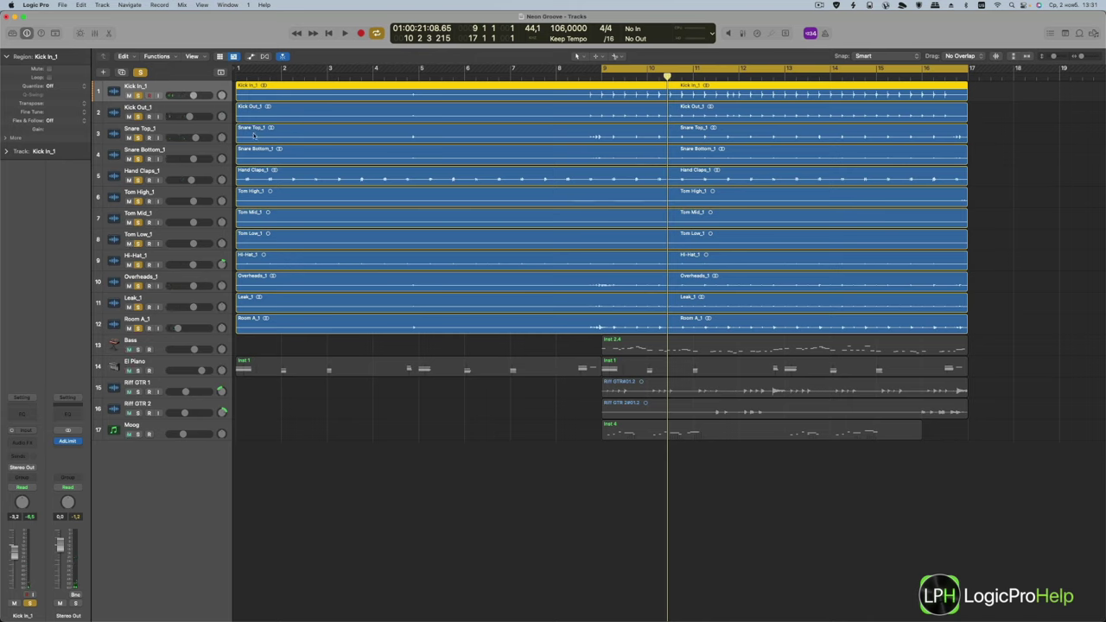
{"action": "left_click", "coordinate": [147, 89]}
{"action": "left_click", "coordinate": [155, 109]}
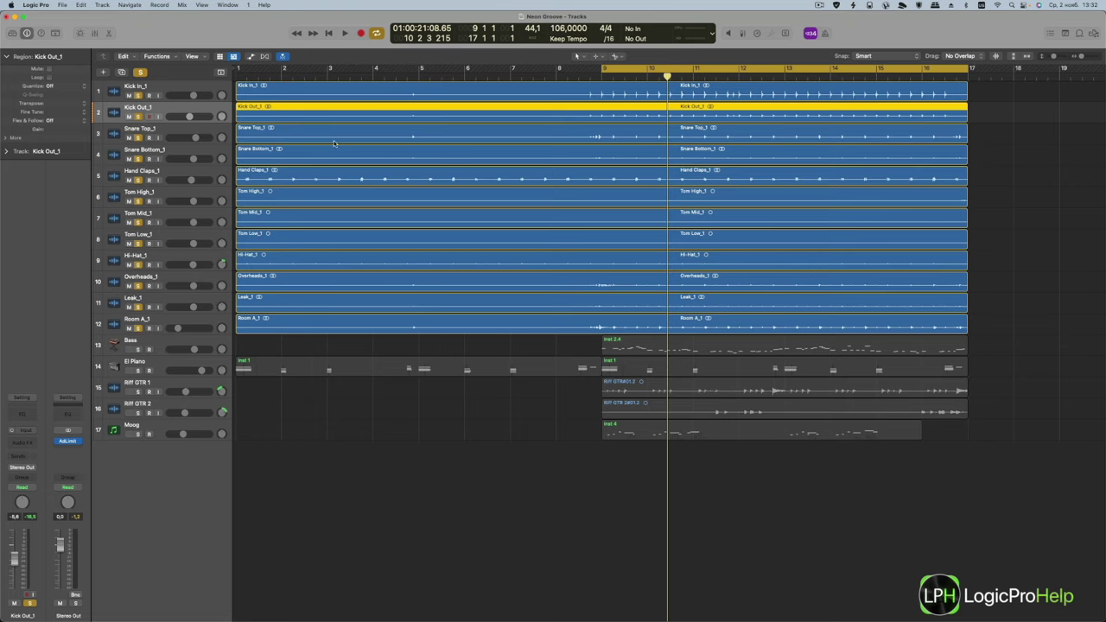
{"action": "left_click", "coordinate": [148, 130]}
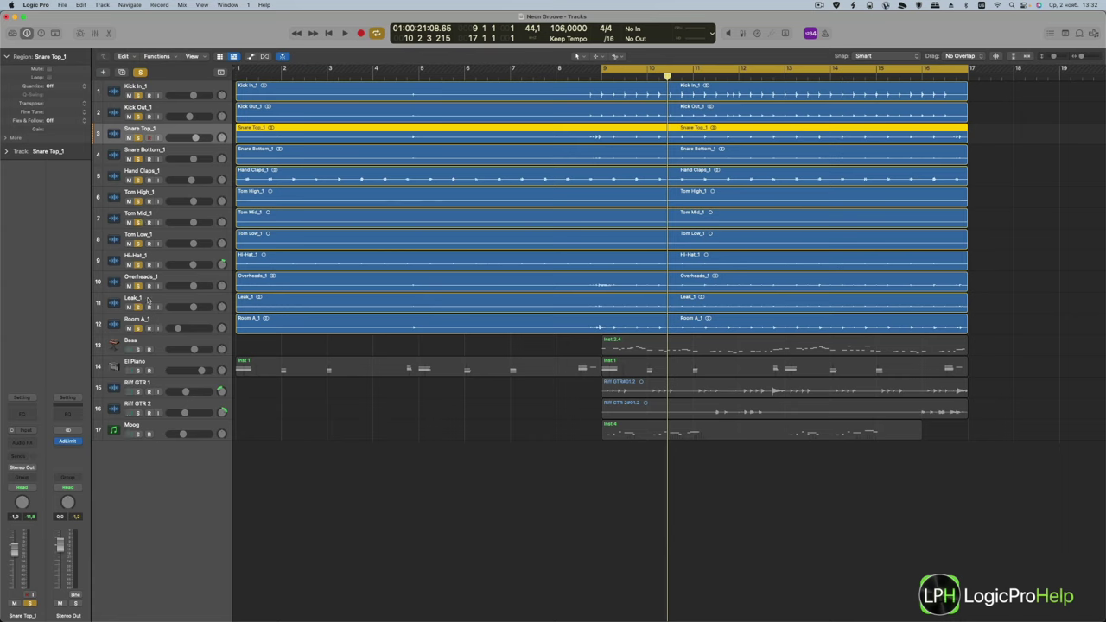
- Group the Kick In_1 and Kick Out_1 tracks into a summing stack and name it KICK
{"action": "left_click", "coordinate": [156, 87]}
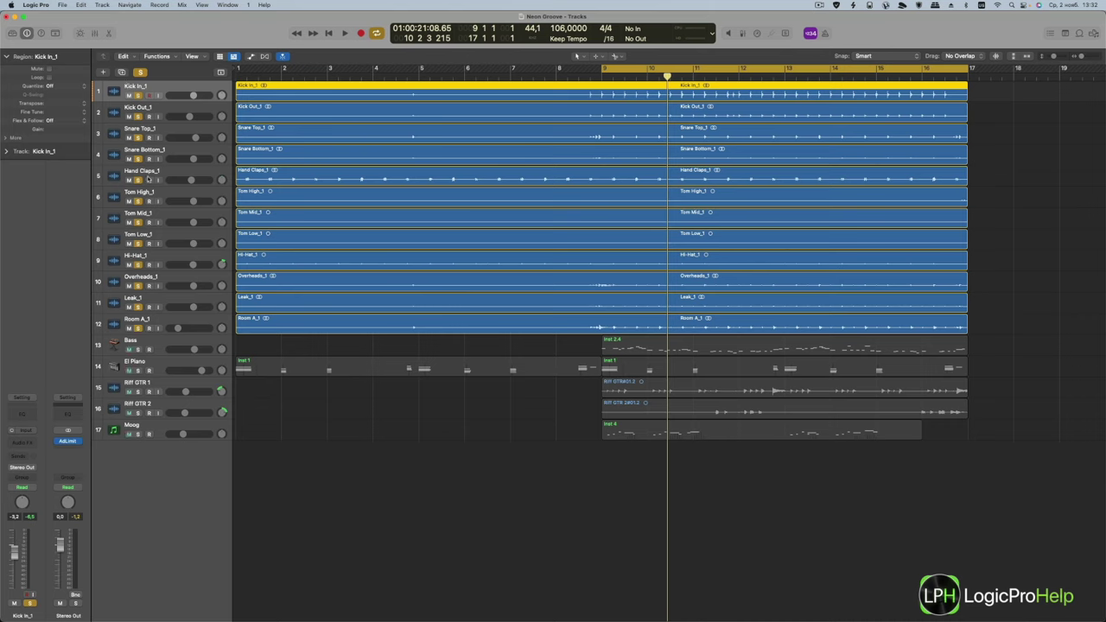
{"action": "left_click", "coordinate": [159, 112], "text": "shift"}
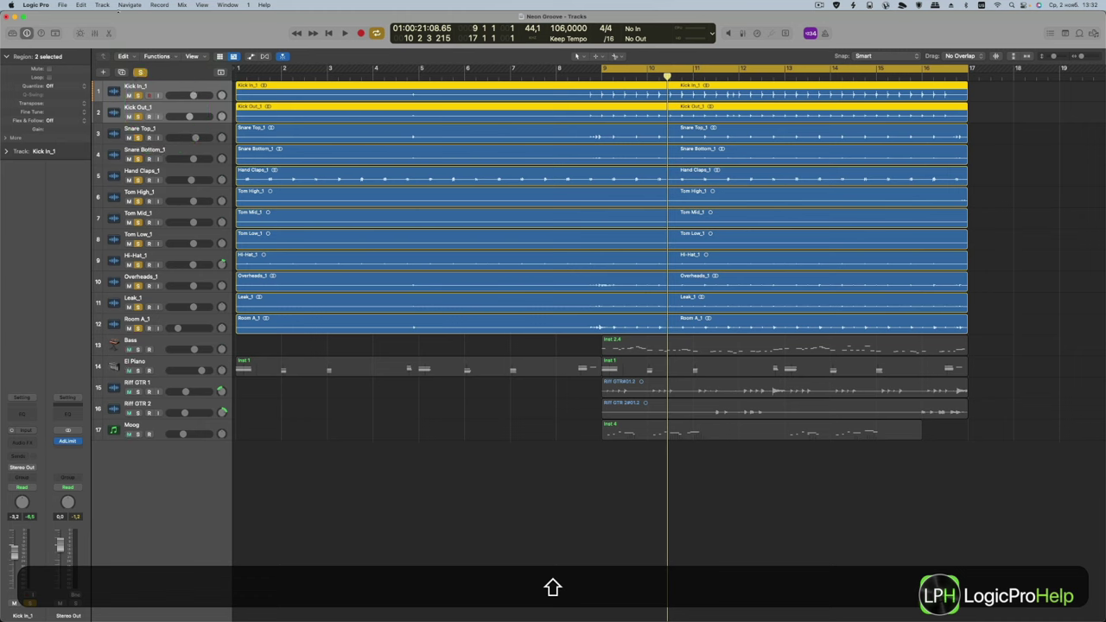
{"action": "left_click", "coordinate": [101, 6]}
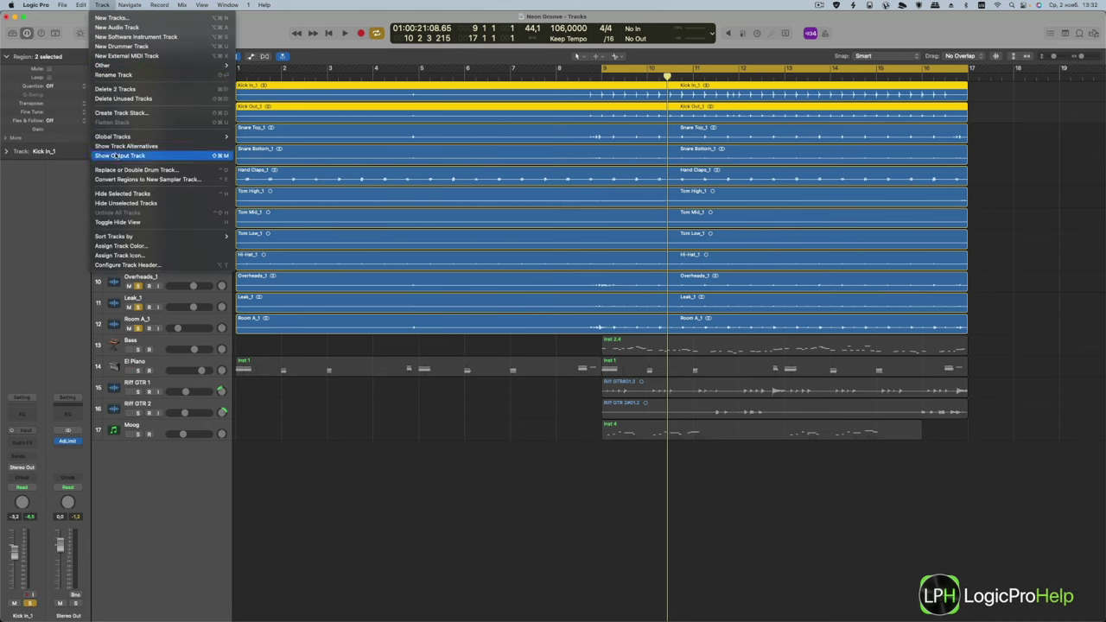
{"action": "left_click", "coordinate": [118, 114]}
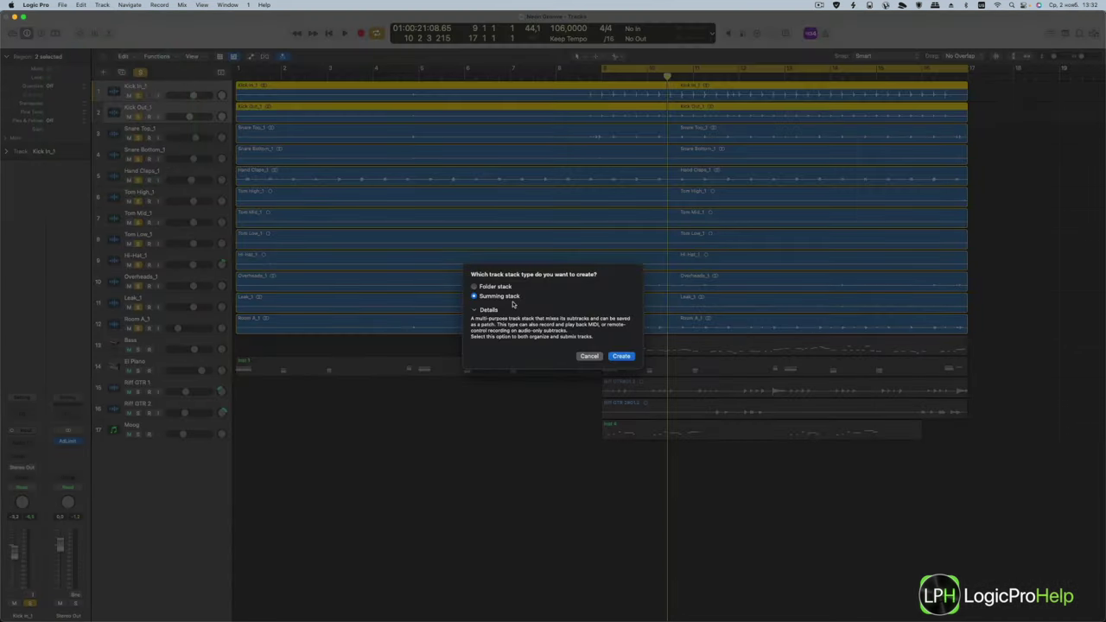
{"action": "left_click", "coordinate": [622, 357]}
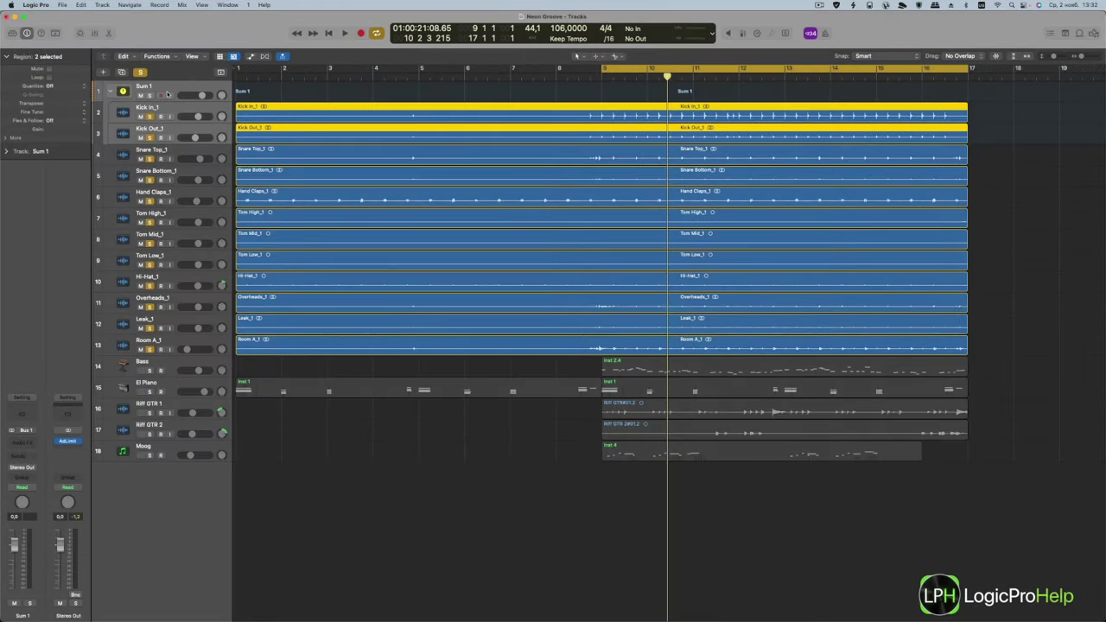
{"action": "left_click", "coordinate": [145, 87]}
{"action": "type", "text": "KICK"}
{"action": "key", "text": "Return"}
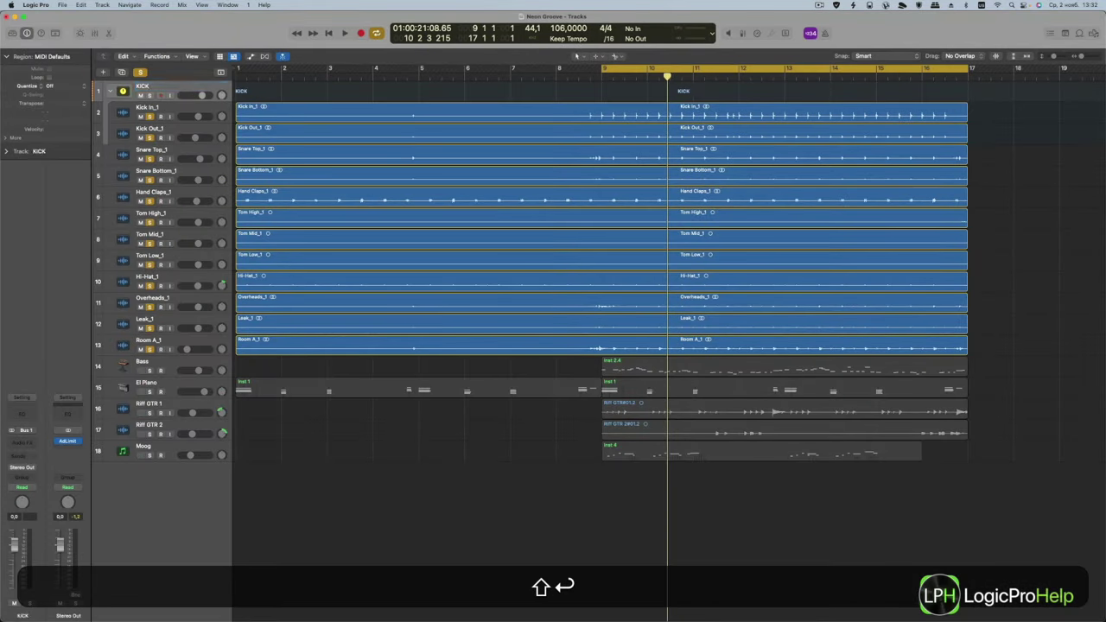
- Group the Snare Top_1 and Snare Bottom_1 tracks into a summing stack
{"action": "left_click", "coordinate": [145, 152]}
{"action": "left_click", "coordinate": [158, 170], "text": "shift"}
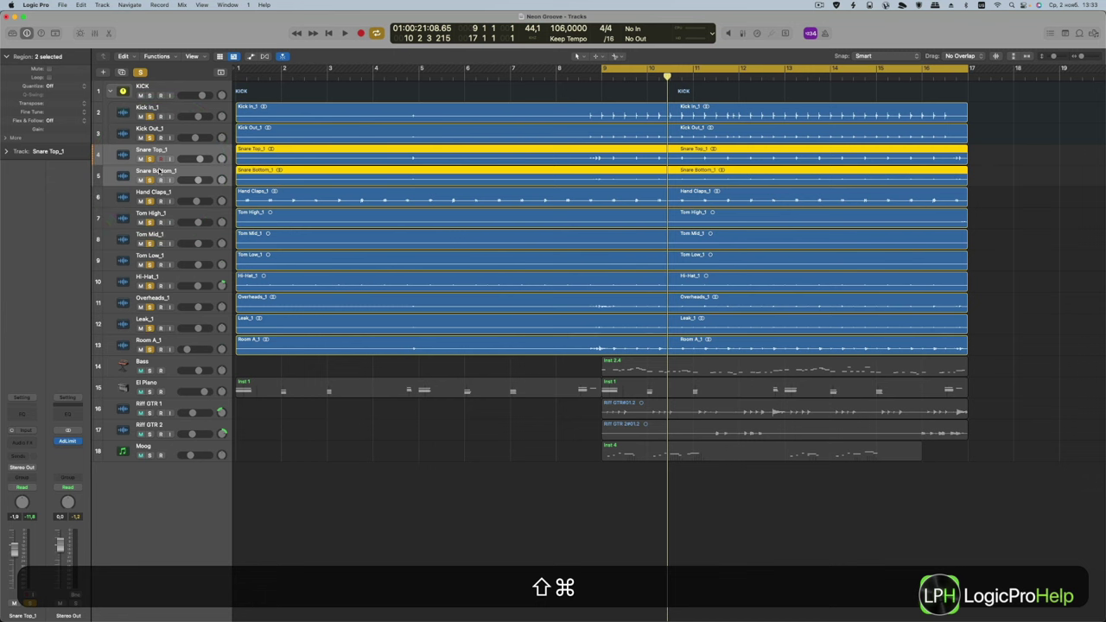
{"action": "key", "text": "super+shift+d"}
{"action": "left_click", "coordinate": [622, 358]}
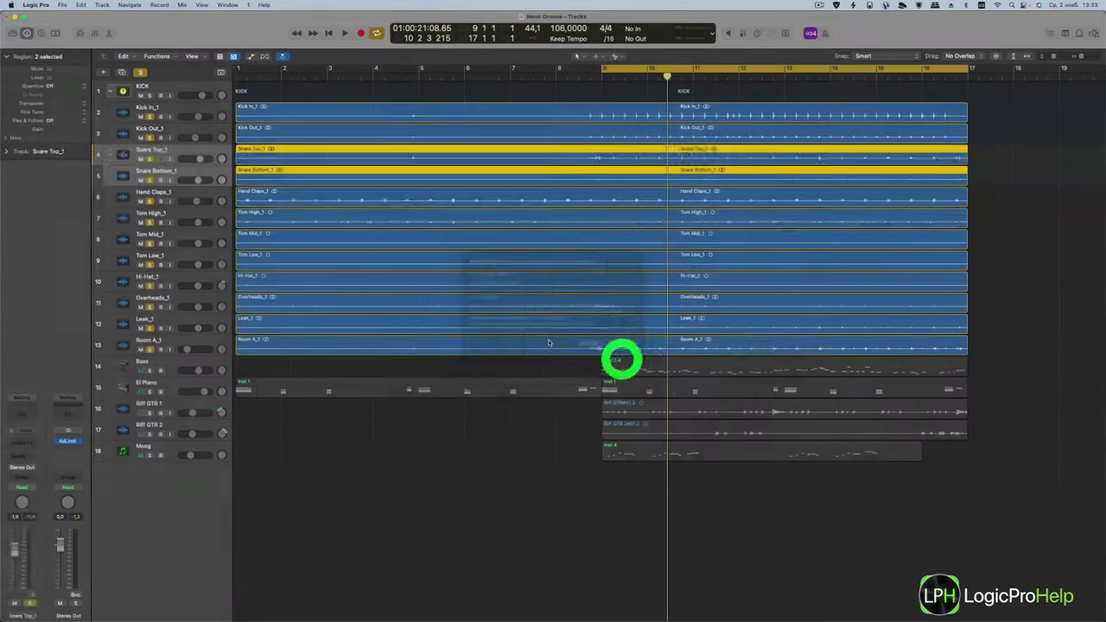
- Add the Hand Claps_1 track to the stack holding the two snare tracks
{"action": "left_click", "coordinate": [171, 214]}
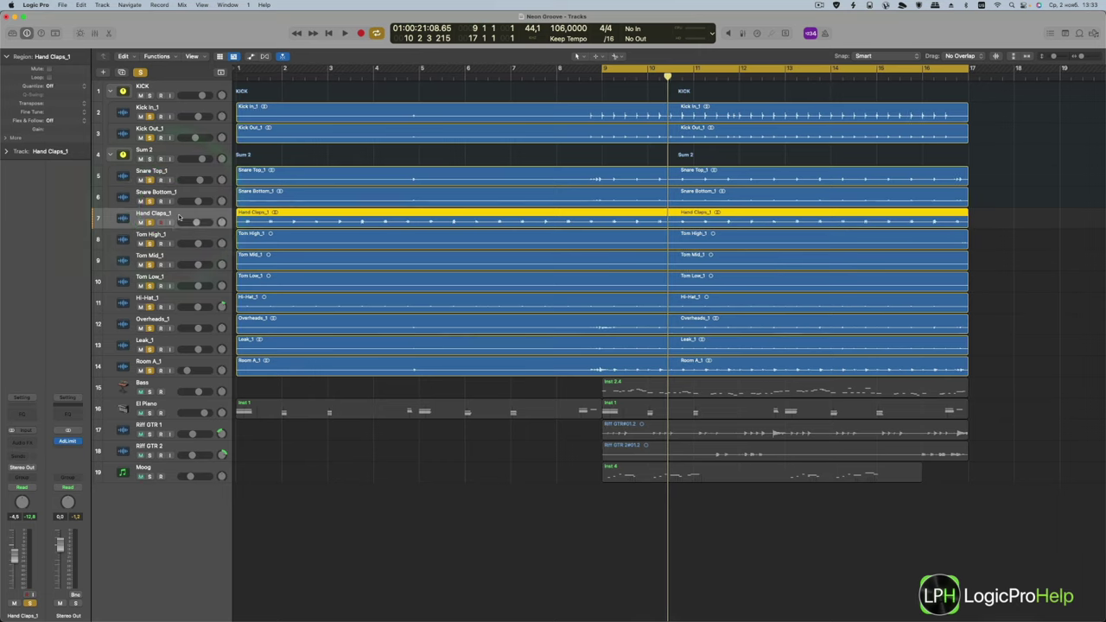
{"action": "left_click_drag", "start_coordinate": [179, 216], "coordinate": [173, 171]}
{"action": "left_click", "coordinate": [168, 192]}
{"action": "left_click", "coordinate": [169, 213], "text": "shift"}
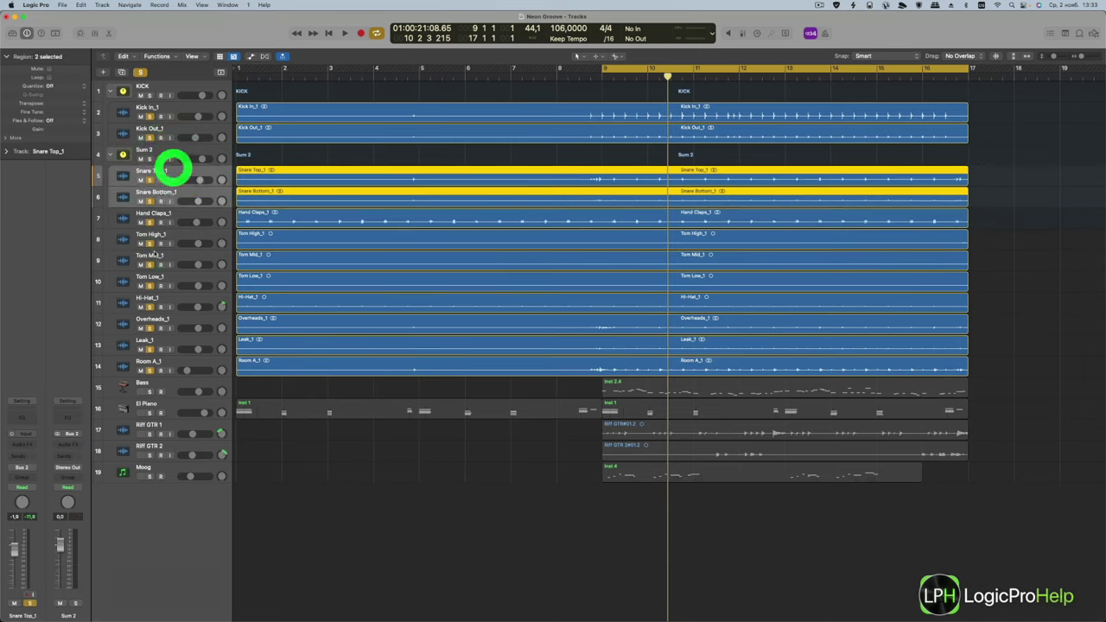
- Group the Tom High_1, Tom Mid_1 and Tom Low_1 tracks into a summing stack
{"action": "left_click", "coordinate": [158, 233]}
{"action": "left_click", "coordinate": [162, 276], "text": "shift"}
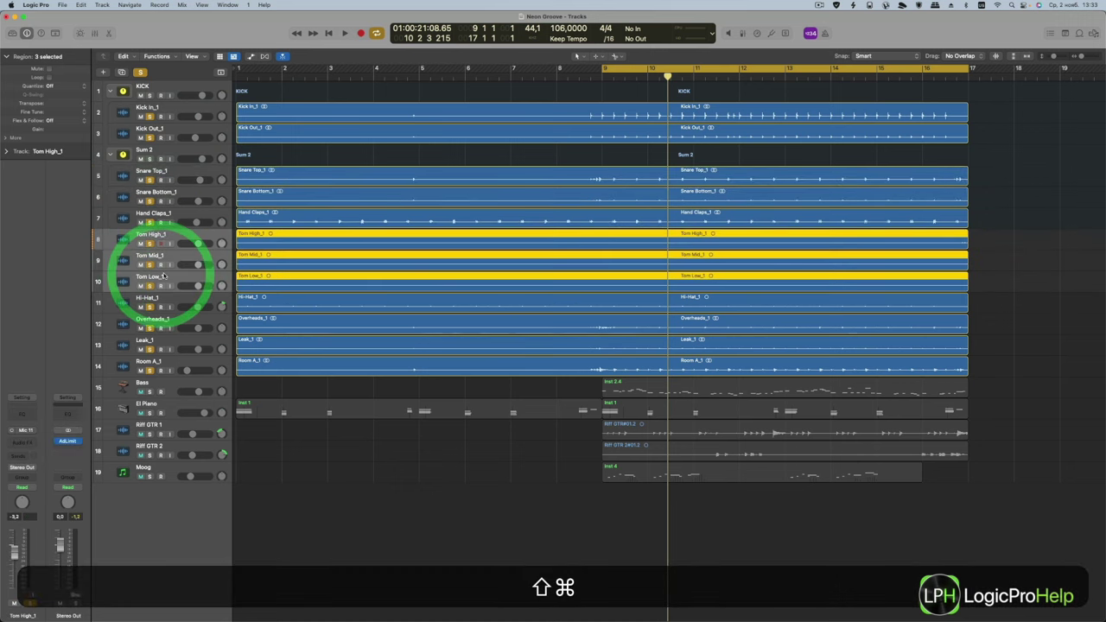
{"action": "key", "text": "super+shift+d"}
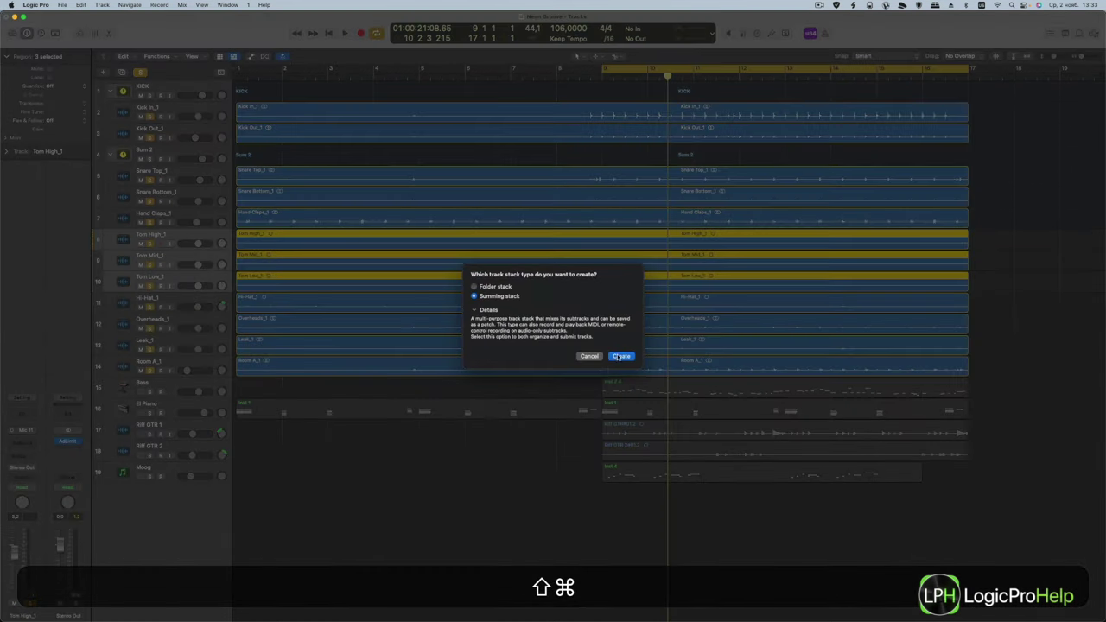
{"action": "left_click", "coordinate": [620, 356]}
- Group the Hi-Hat_1, Overheads_1, Leak_1 and Room A_1 tracks into a summing stack
{"action": "left_click", "coordinate": [170, 320]}
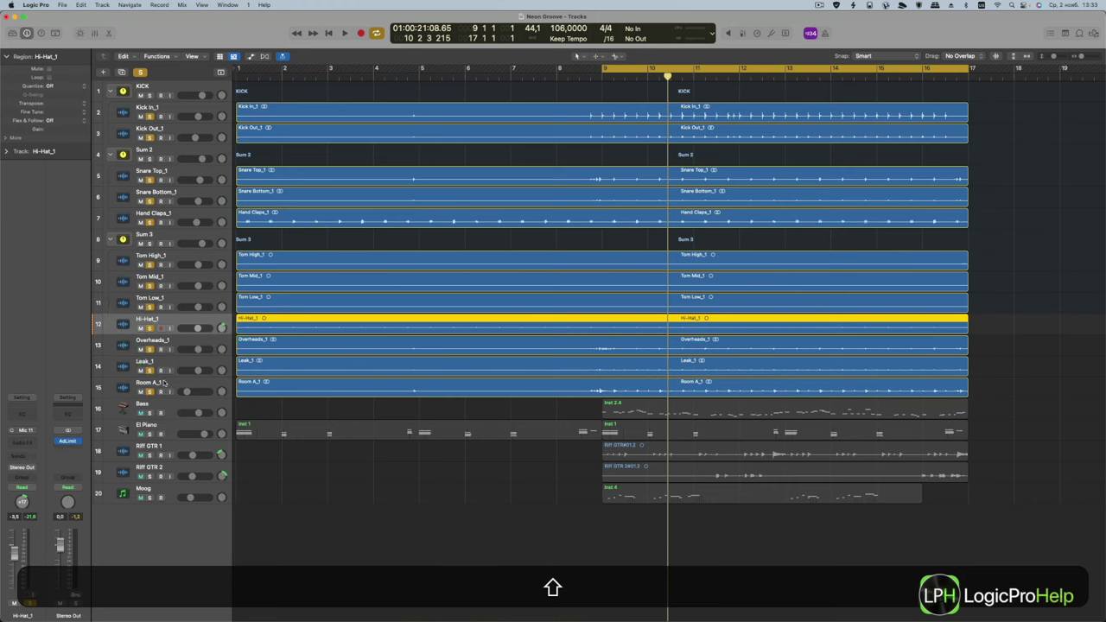
{"action": "left_click", "coordinate": [166, 381], "text": "shift"}
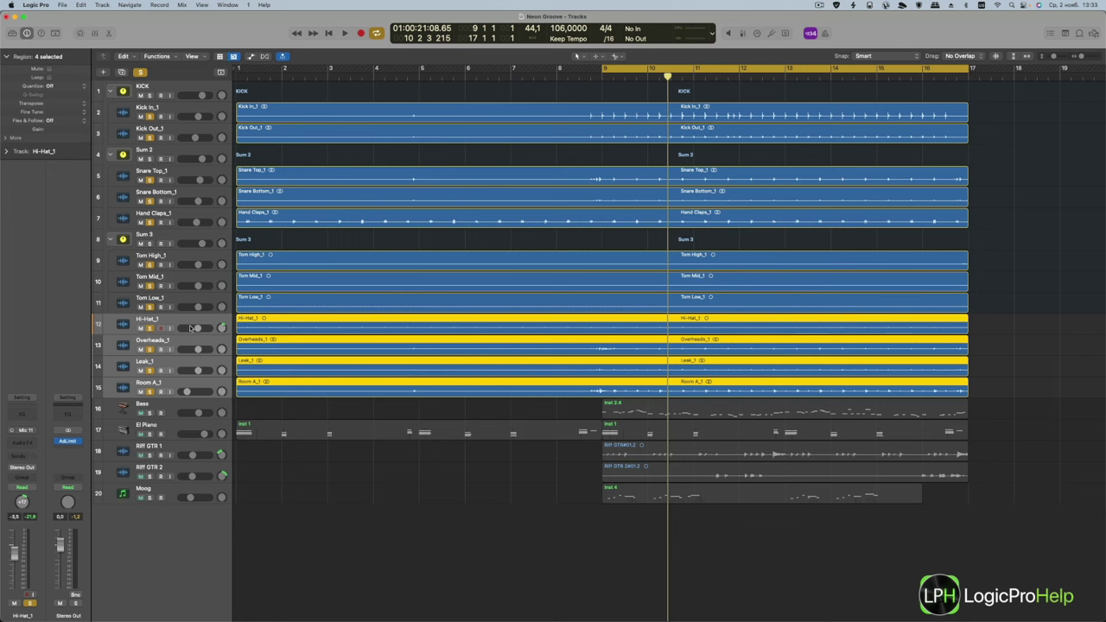
{"action": "key", "text": "shift+super+d"}
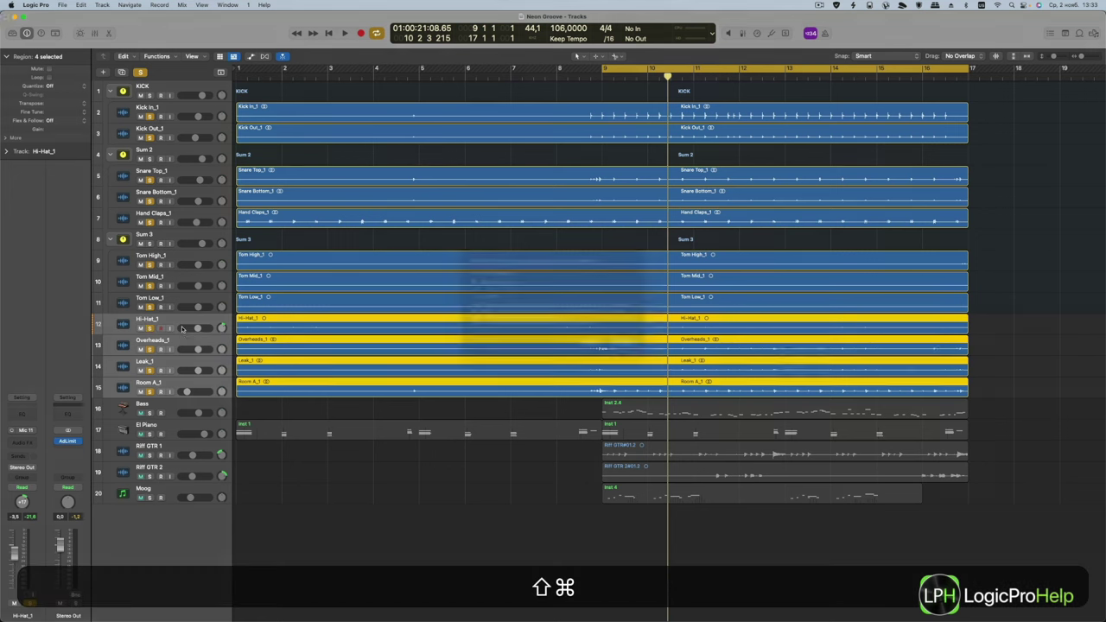
{"action": "left_click", "coordinate": [619, 357]}
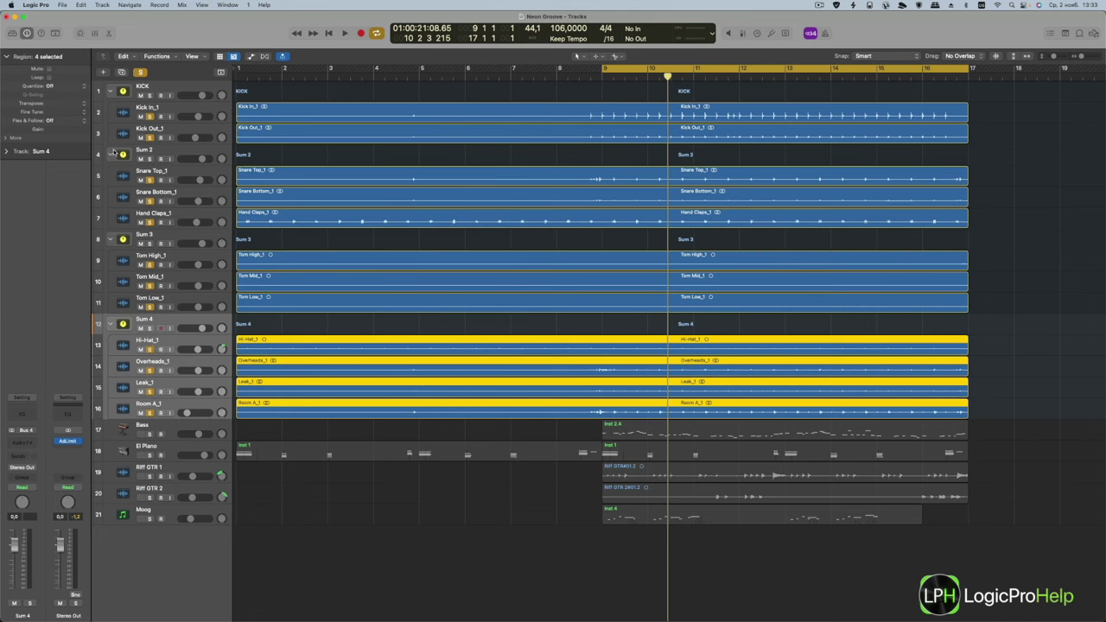
- Rename the stack with the snares and claps SNARE and the stack with the three toms TOMS
{"action": "left_click", "coordinate": [165, 155]}
{"action": "double_click", "coordinate": [166, 155]}
{"action": "type", "text": "SNARE"}
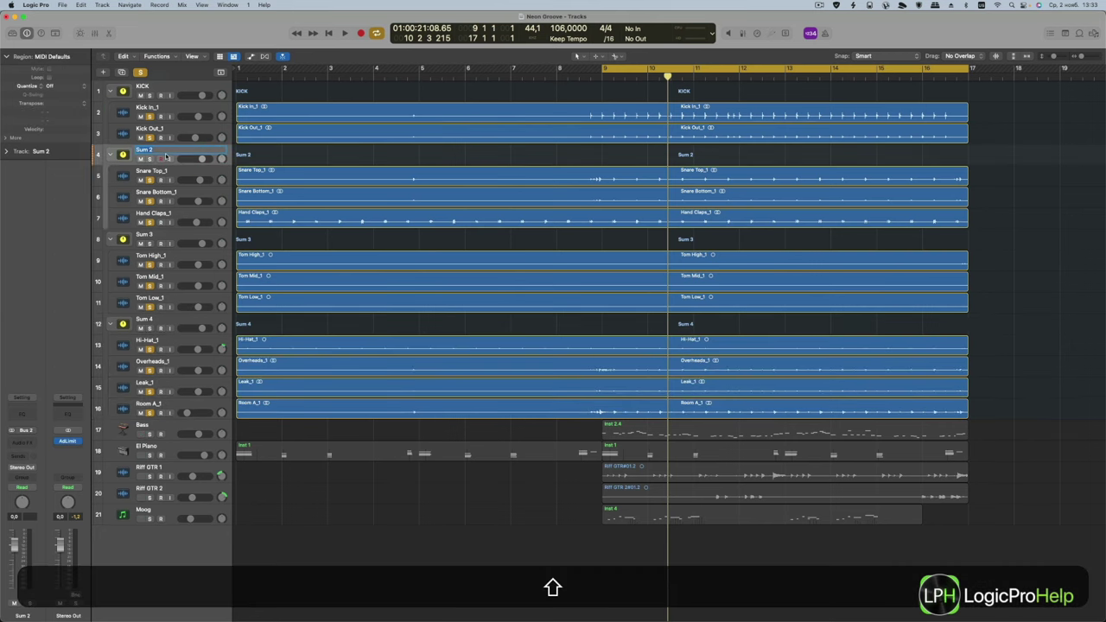
{"action": "key", "text": "shift+Return"}
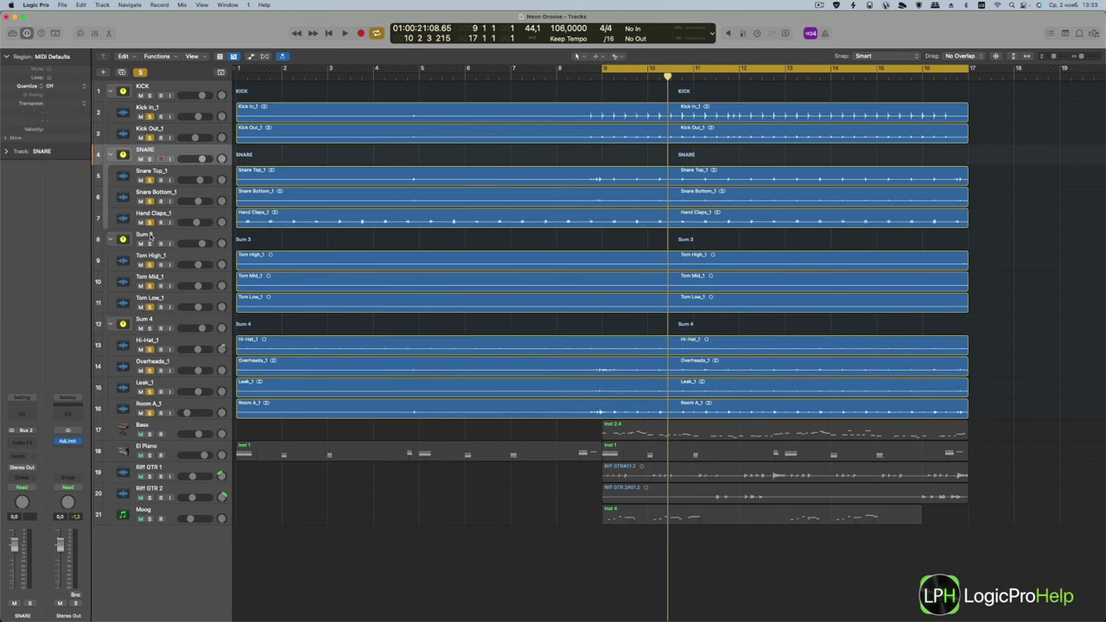
{"action": "double_click", "coordinate": [151, 234]}
{"action": "type", "text": "TOMS"}
{"action": "key", "text": "shift+Return"}
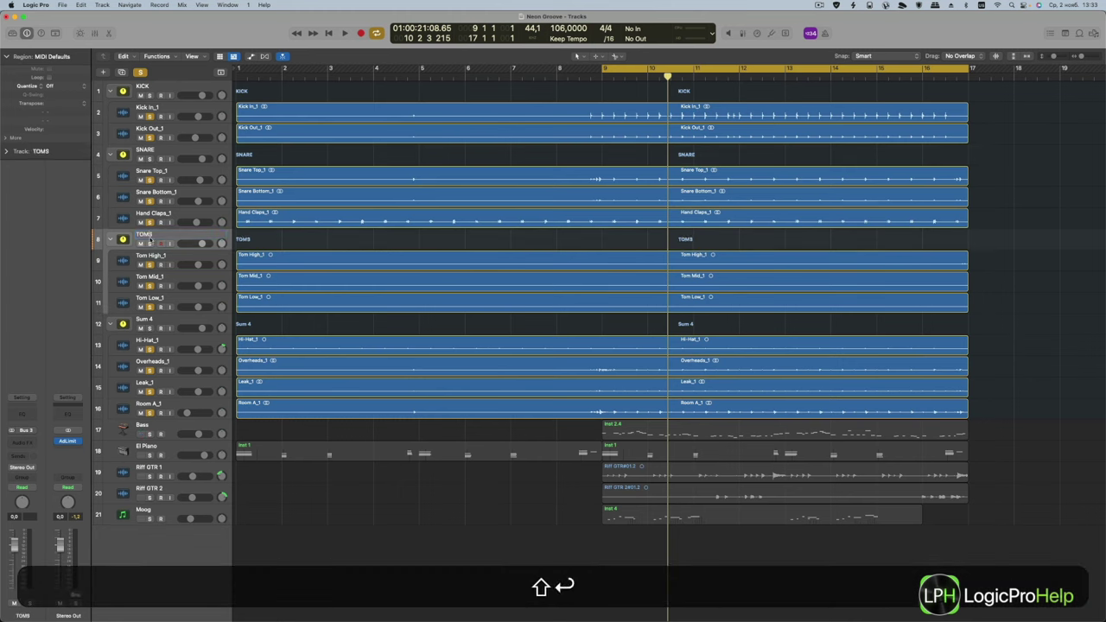
- Rename the stack containing the hi-hat, overheads, leak and room tracks CYMBALS
{"action": "double_click", "coordinate": [151, 319]}
{"action": "type", "text": "OVE"}
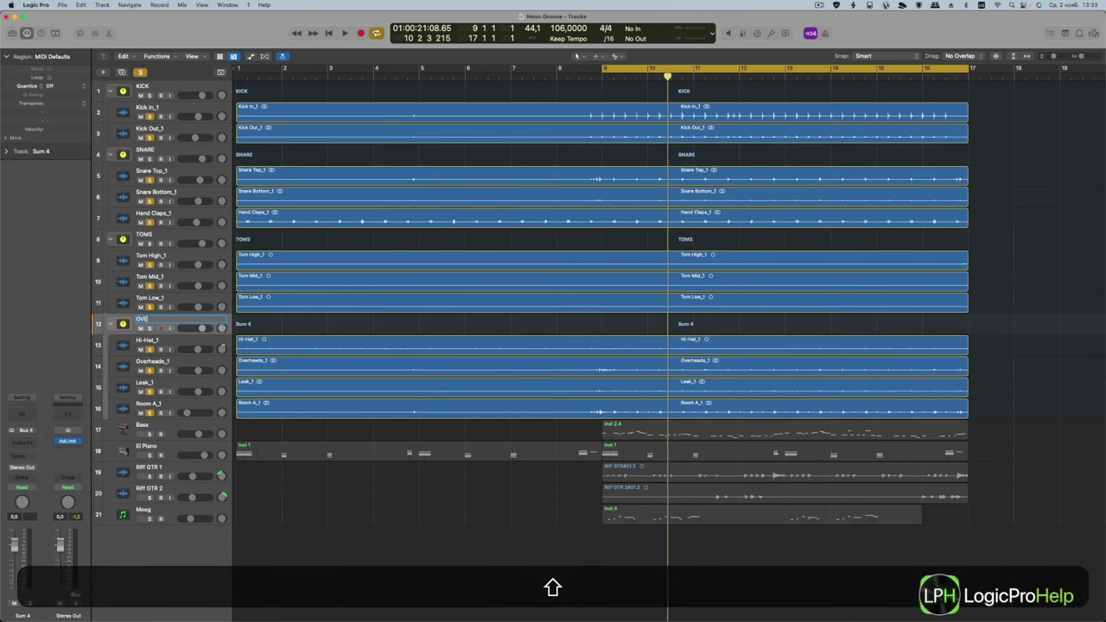
{"action": "type", "text": "R"}
{"action": "key", "text": "BackSpace"}
{"action": "key", "text": "BackSpace"}
{"action": "type", "text": "VERH"}
{"action": "key", "text": "BackSpace"}
{"action": "key", "text": "BackSpace"}
{"action": "key", "text": "BackSpace"}
{"action": "key", "text": "BackSpace"}
{"action": "key", "text": "BackSpace"}
{"action": "type", "text": "CYMBALS"}
{"action": "key", "text": "Return"}
- Collapse the CYMBALS, TOMS, SNARE and KICK stacks and show the mixer
{"action": "left_click", "coordinate": [109, 324]}
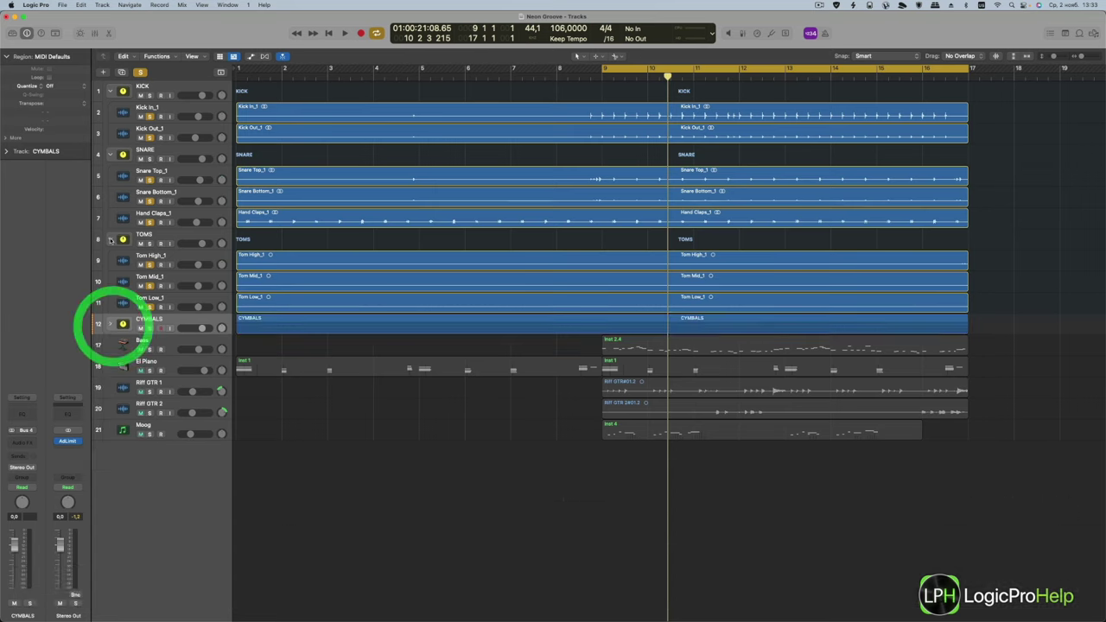
{"action": "left_click", "coordinate": [109, 239]}
{"action": "left_click", "coordinate": [111, 154]}
{"action": "left_click", "coordinate": [110, 89]}
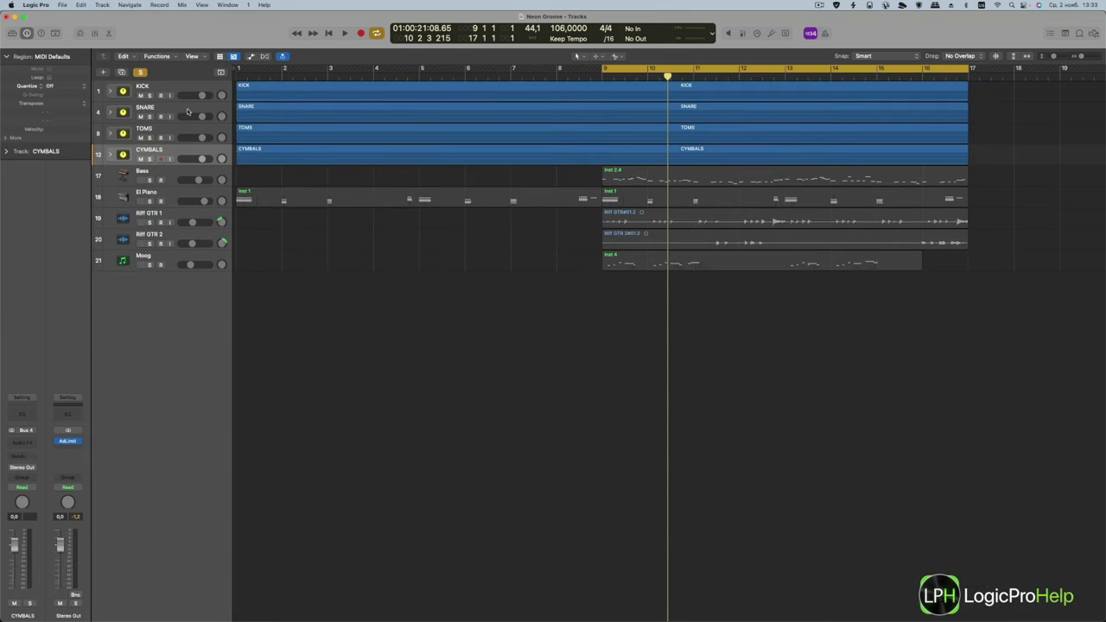
{"action": "key", "text": "x"}
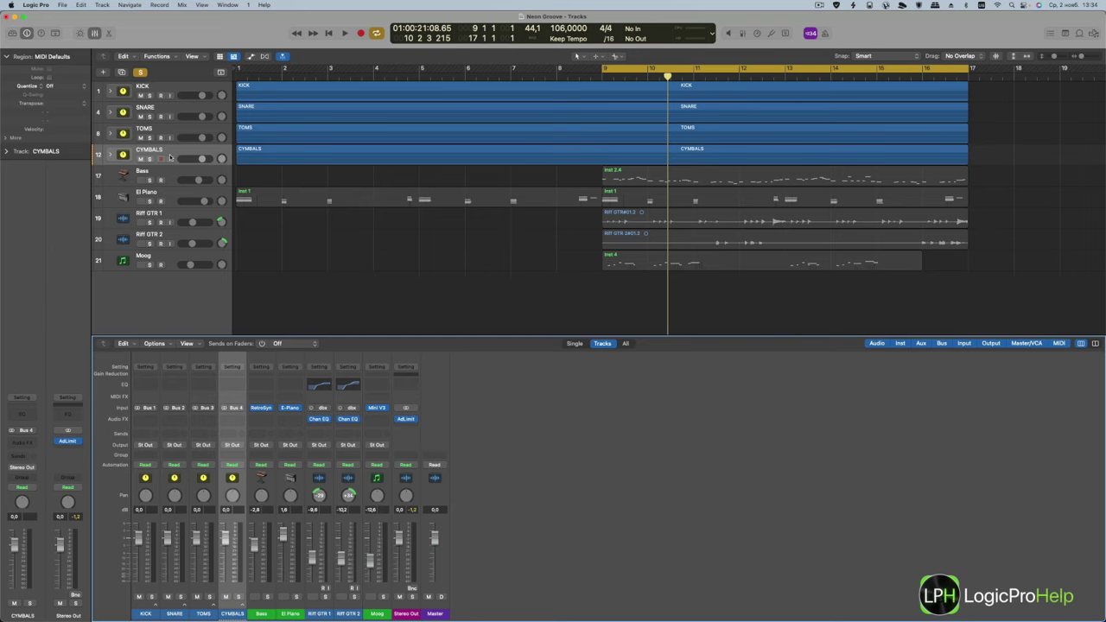
- Group the KICK, SNARE, TOMS and CYMBALS stacks into one parent summing stack
{"action": "left_click", "coordinate": [166, 90], "text": "shift"}
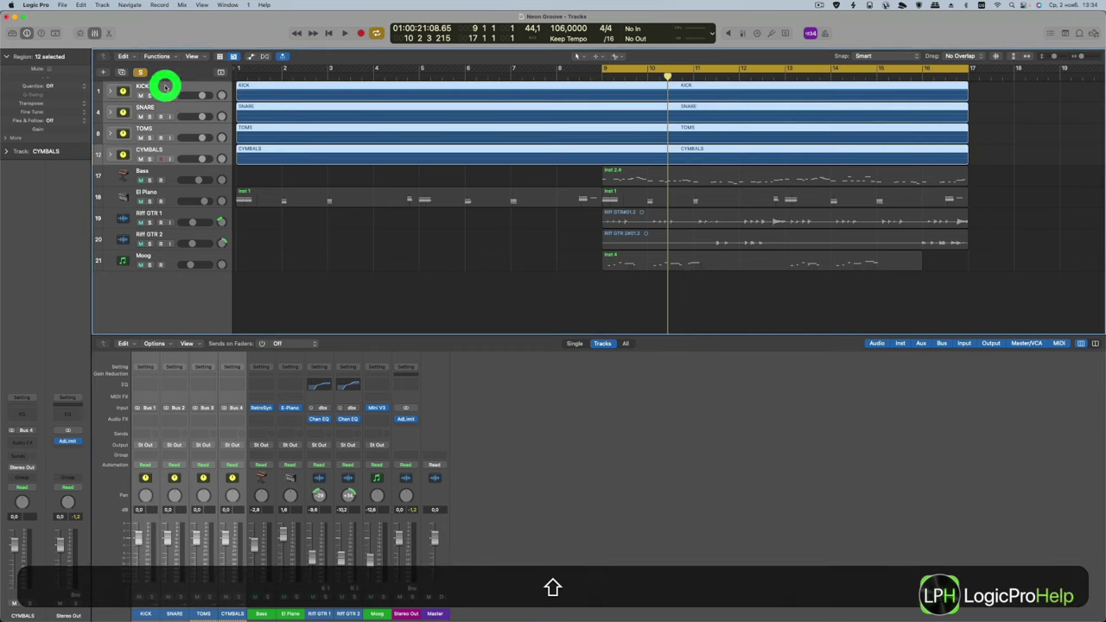
{"action": "left_click", "coordinate": [110, 93]}
{"action": "left_click", "coordinate": [109, 92]}
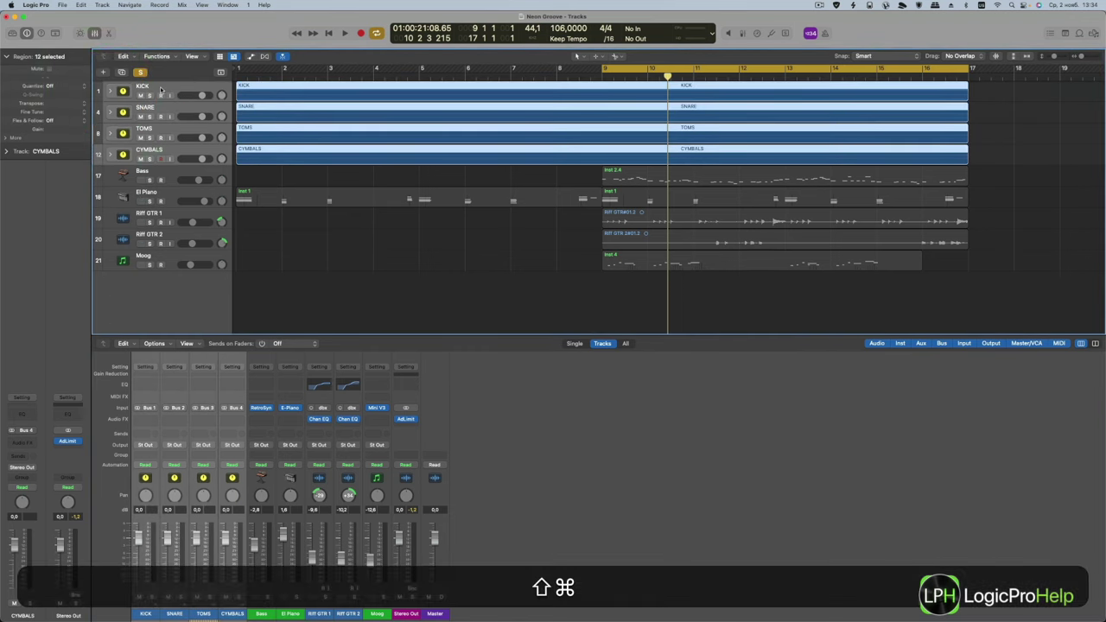
{"action": "key", "text": "shift+super+d"}
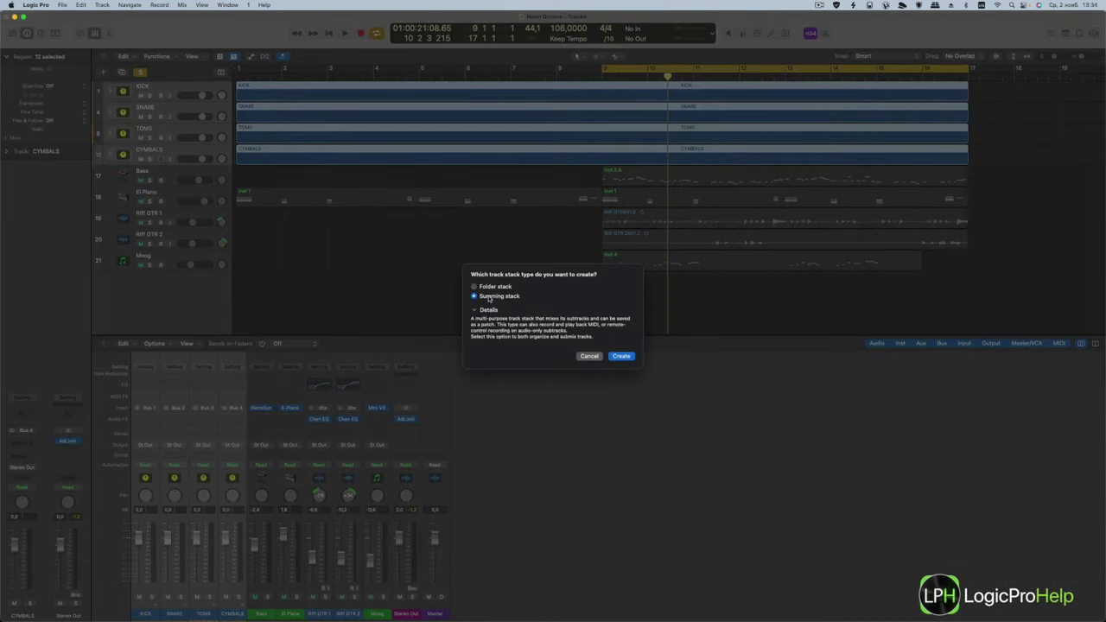
{"action": "left_click", "coordinate": [620, 356]}
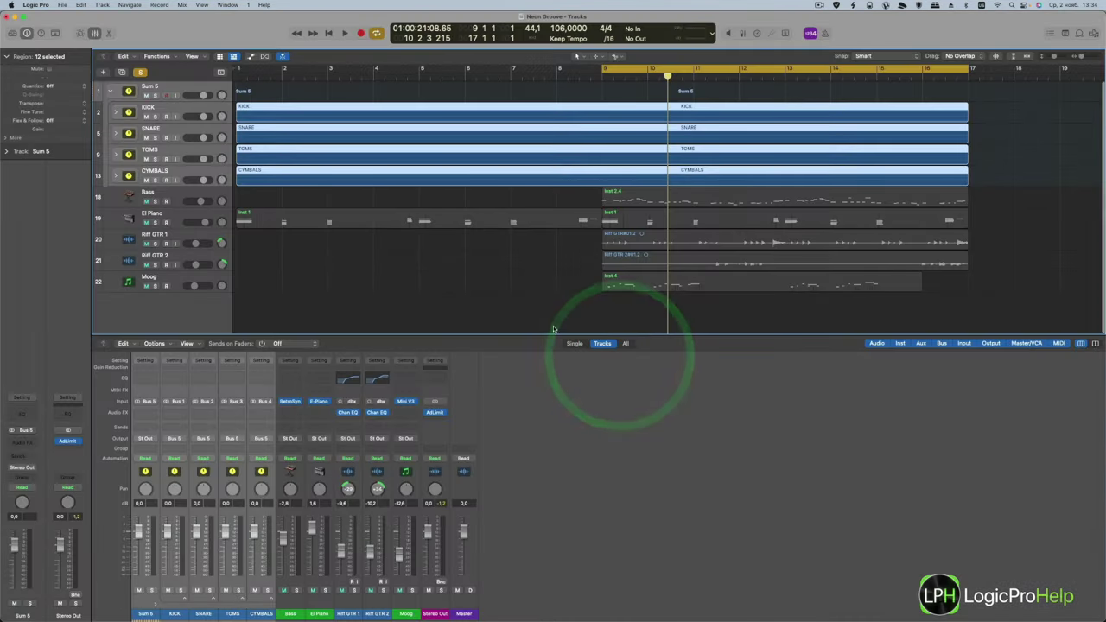
- Rename the new parent stack DRUMS and collapse it
{"action": "left_click", "coordinate": [152, 87]}
{"action": "double_click", "coordinate": [151, 87]}
{"action": "type", "text": "D"}
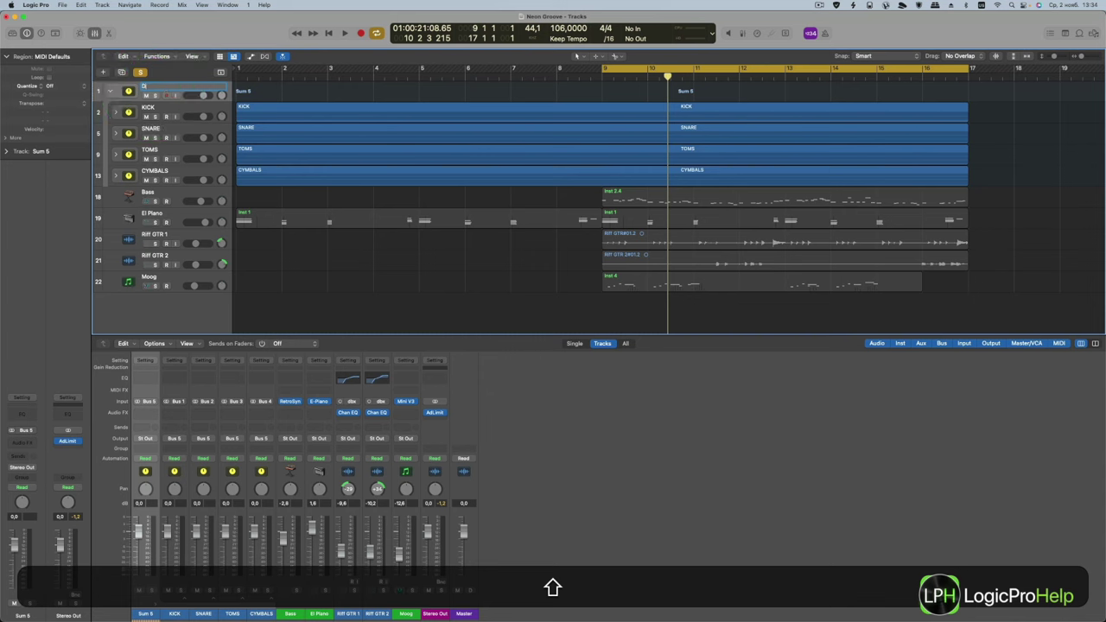
{"action": "type", "text": "RUMS"}
{"action": "key", "text": "shift+Return"}
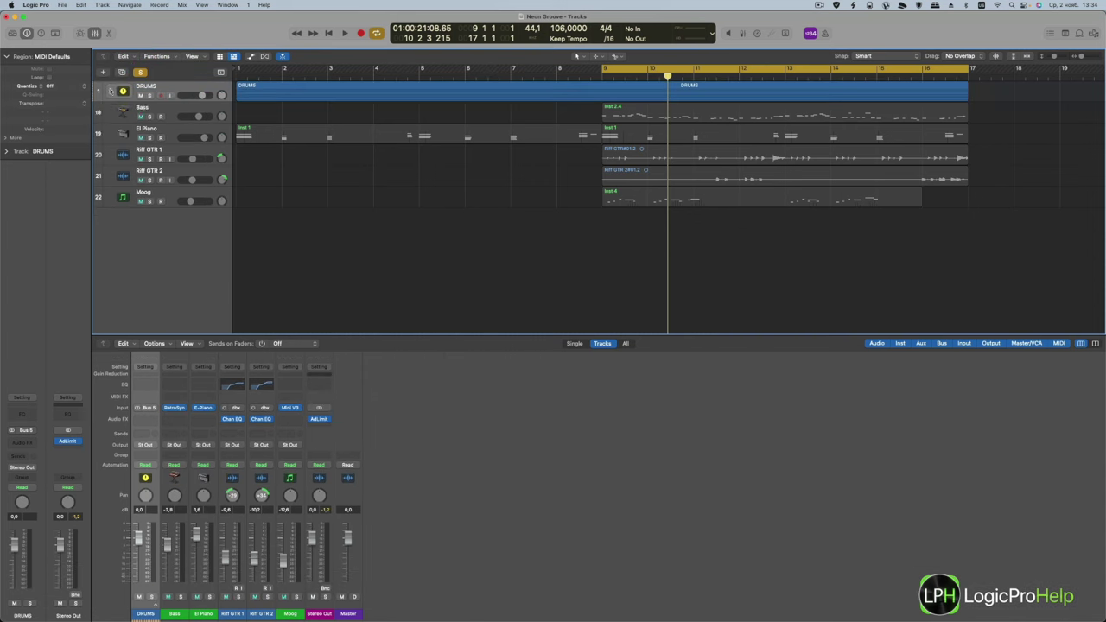
{"action": "left_click", "coordinate": [110, 91]}
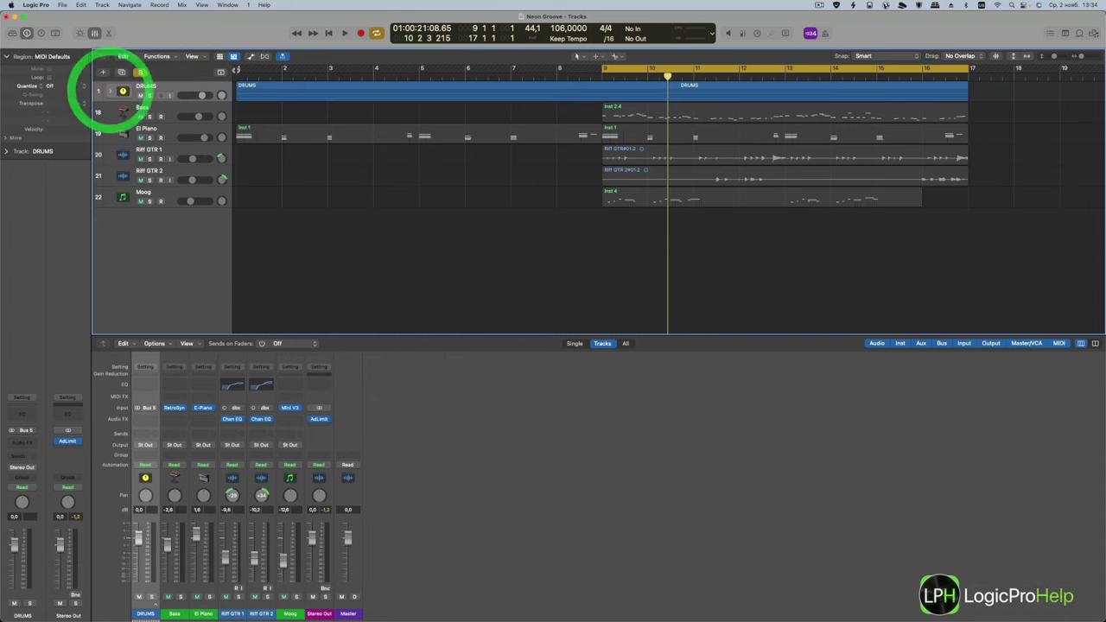
- Expand the DRUMS stack and select its KICK, SNARE and TOMS substacks one after another
{"action": "left_click", "coordinate": [110, 93]}
{"action": "left_click", "coordinate": [153, 105]}
{"action": "left_click", "coordinate": [162, 130]}
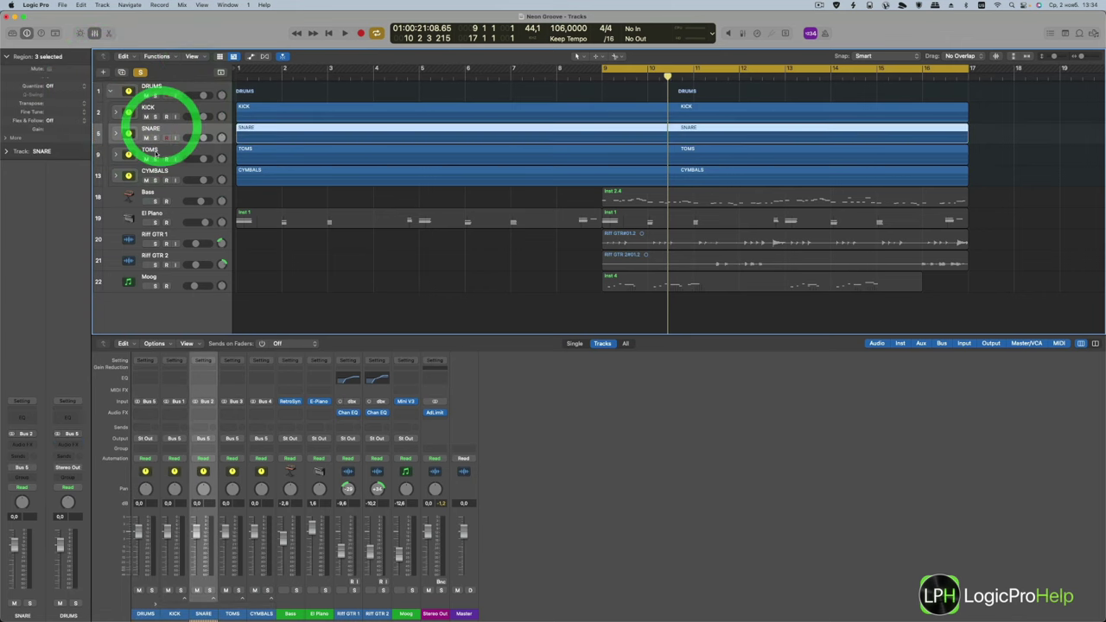
{"action": "left_click", "coordinate": [156, 153]}
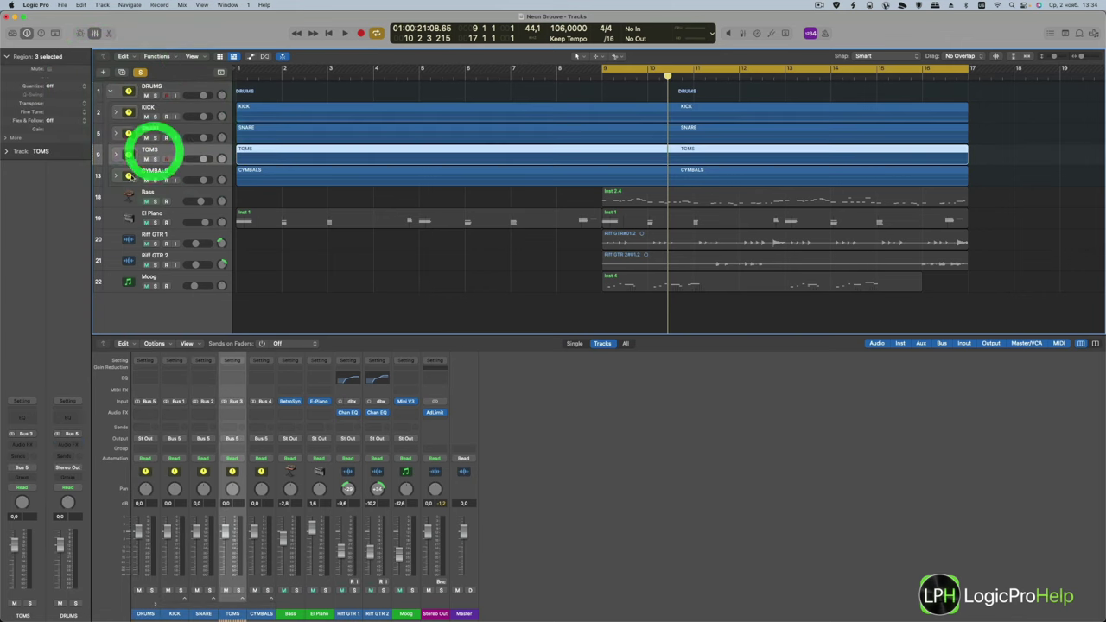
- Expand the KICK, SNARE, TOMS and CYMBALS stacks from their mixer channel strips and look over the nested drum tracks
{"action": "left_click", "coordinate": [184, 599]}
{"action": "left_click", "coordinate": [270, 598]}
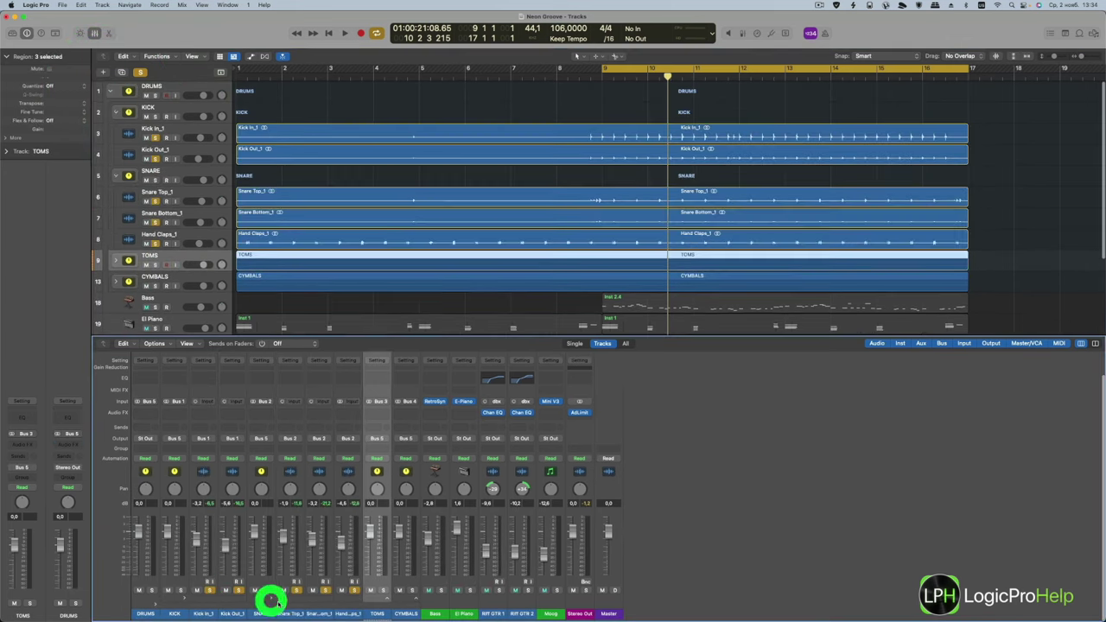
{"action": "left_click", "coordinate": [386, 599]}
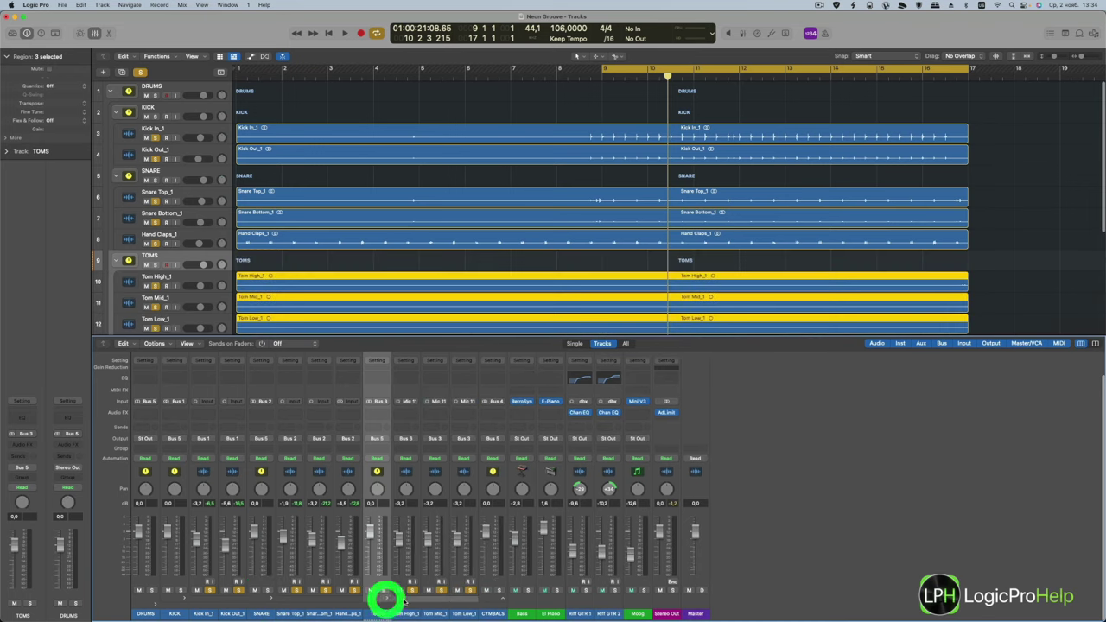
{"action": "left_click", "coordinate": [502, 601]}
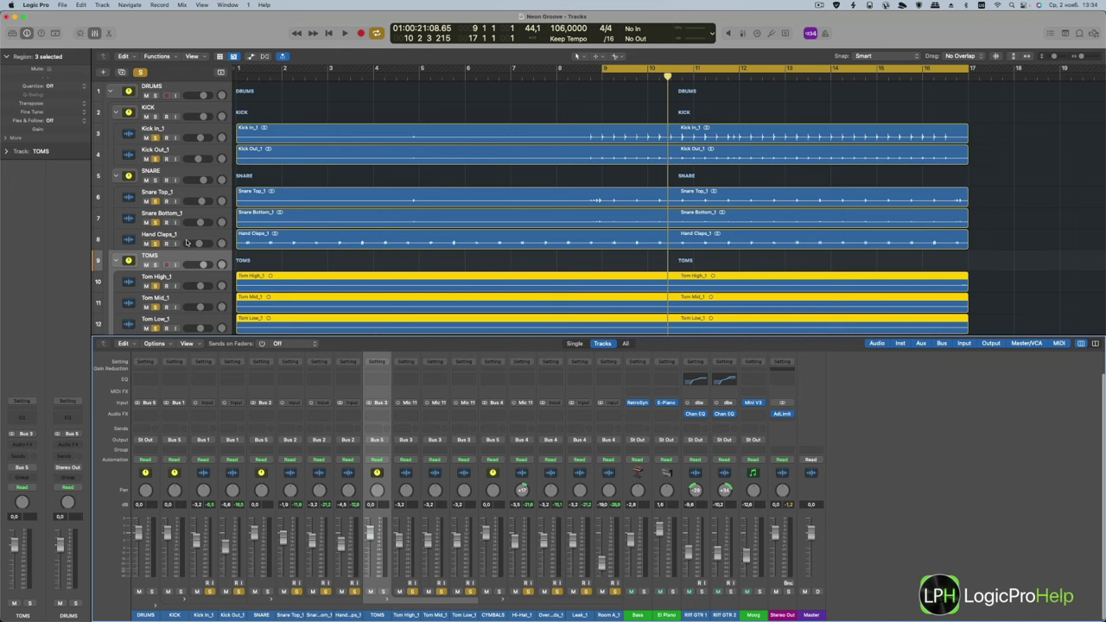
{"action": "left_click", "coordinate": [327, 134]}
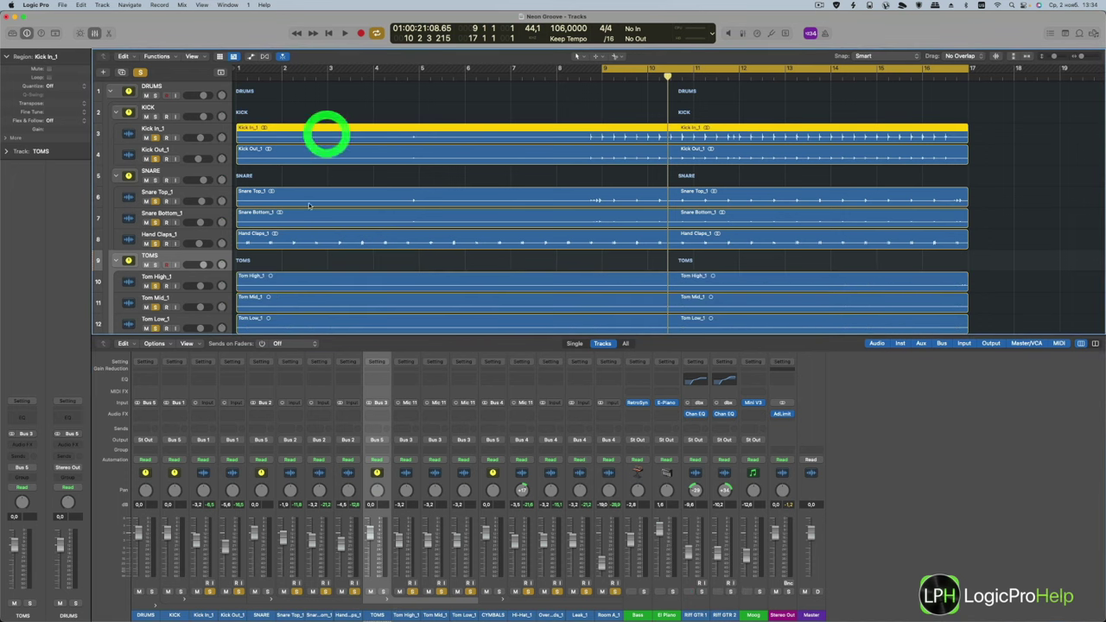
{"action": "scroll", "coordinate": [307, 216], "scroll_direction": "down", "scroll_amount": 10}
{"action": "scroll", "coordinate": [300, 226], "scroll_direction": "up", "scroll_amount": 10}
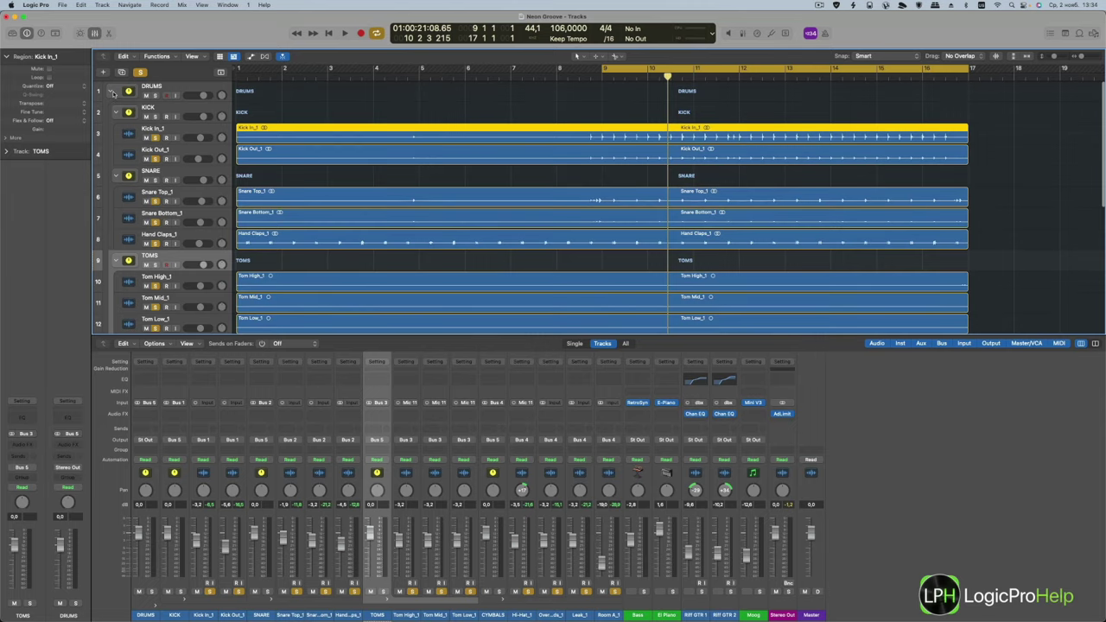
{"action": "scroll", "coordinate": [113, 93], "scroll_direction": "down", "scroll_amount": 1}
- Collapse and expand the DRUMS parent stack several times to check how its nested stacks fold together
{"action": "left_click", "coordinate": [112, 93]}
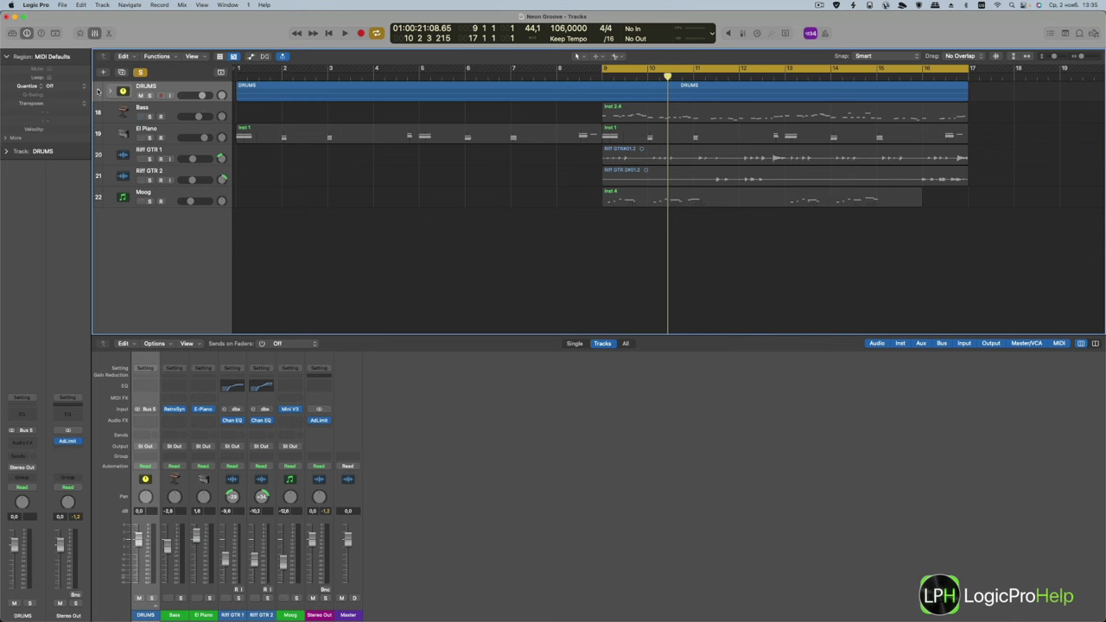
{"action": "left_click", "coordinate": [110, 92]}
{"action": "left_click", "coordinate": [109, 93]}
{"action": "left_click", "coordinate": [110, 91]}
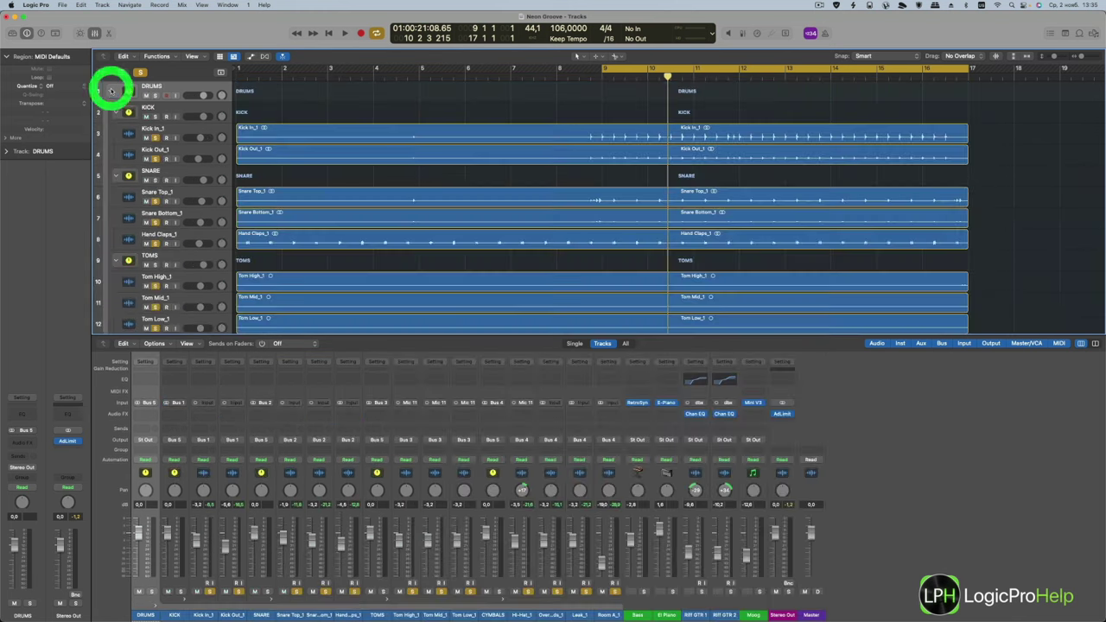
{"action": "left_click", "coordinate": [110, 91]}
{"action": "left_click", "coordinate": [110, 91]}
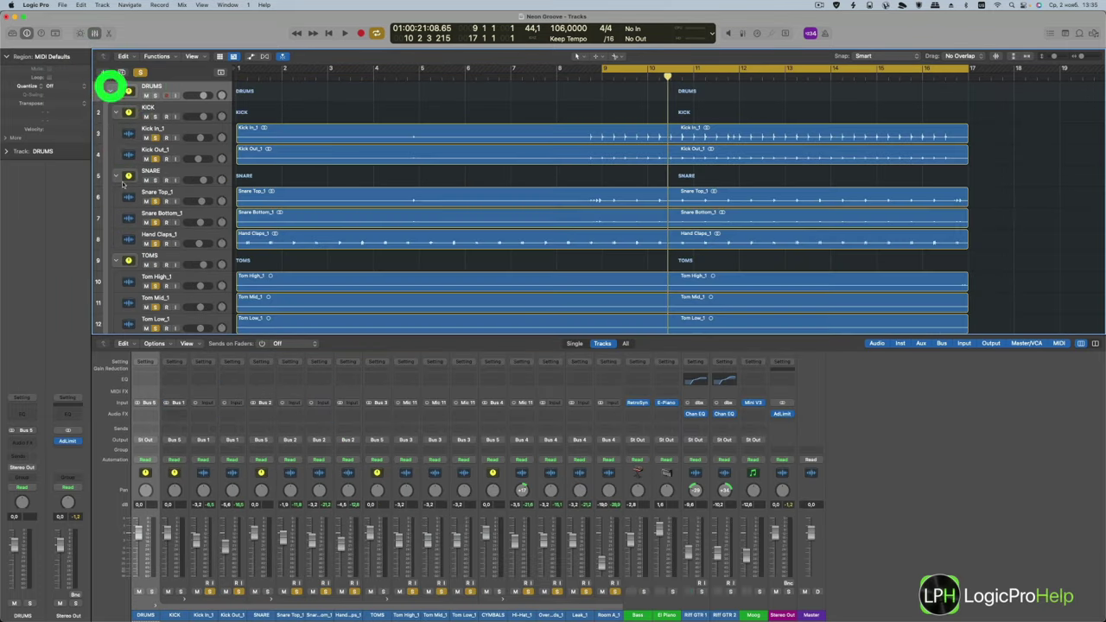
{"action": "left_click", "coordinate": [110, 91]}
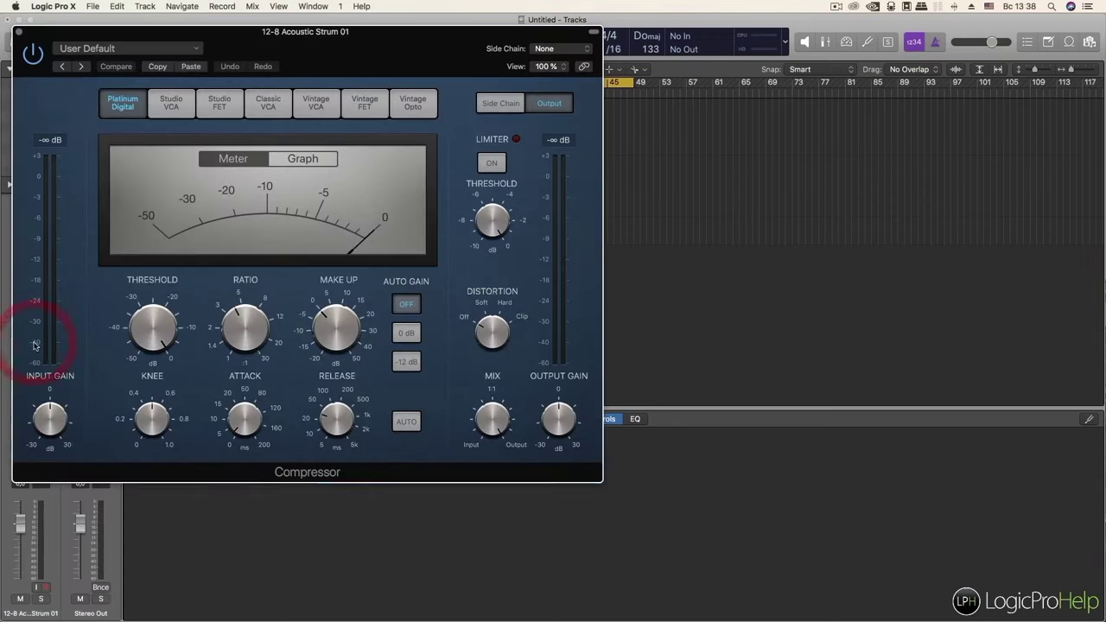
{"action": "key", "text": "b"}
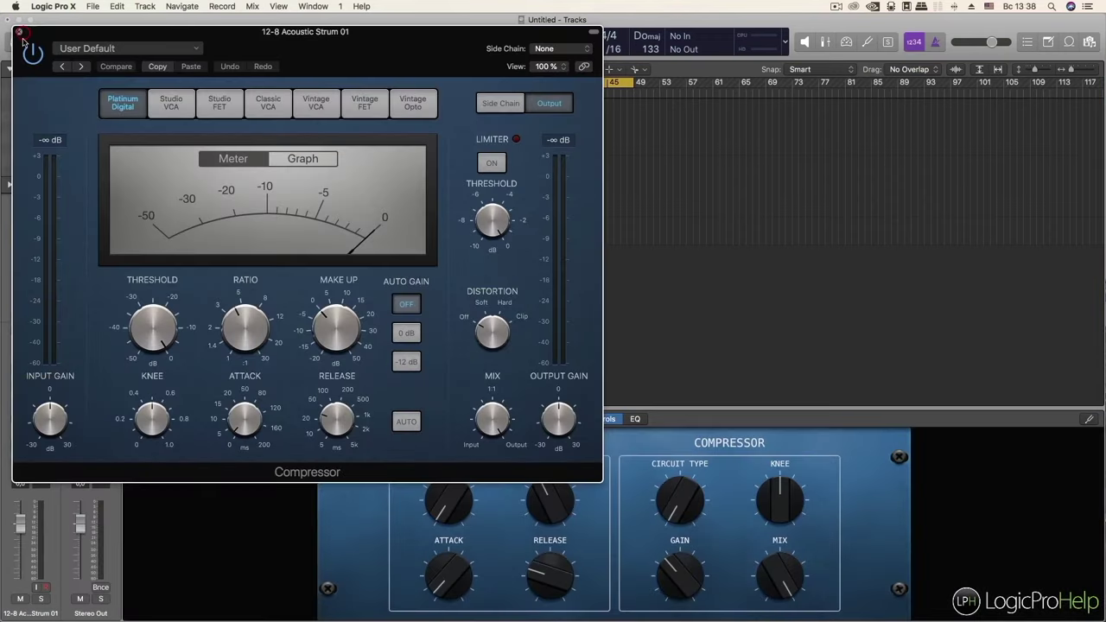
{"action": "left_click", "coordinate": [20, 29]}
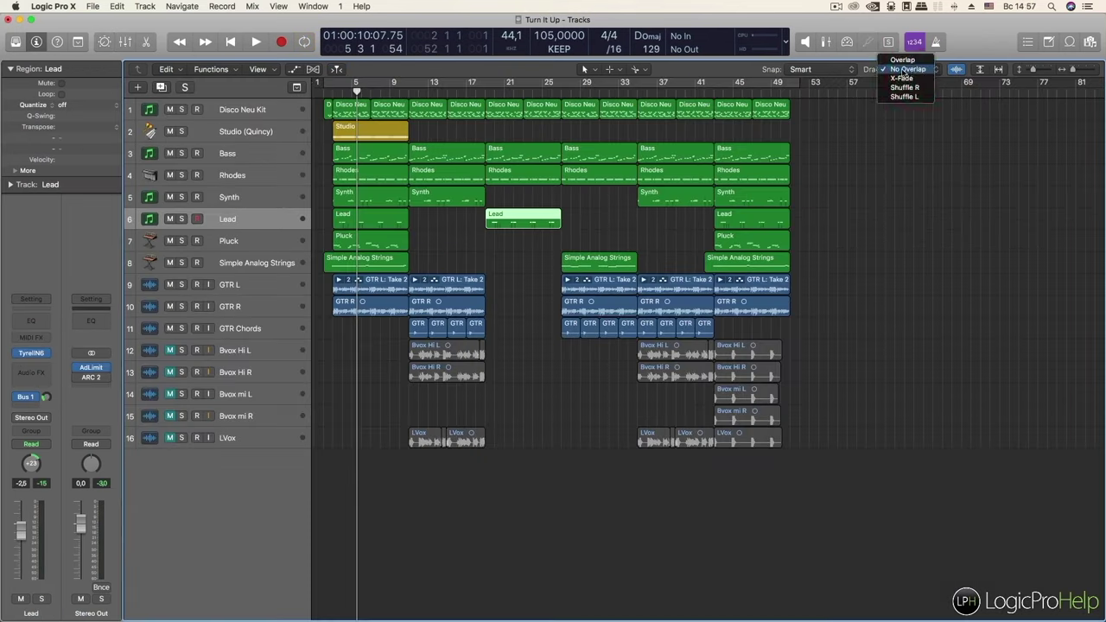
{"action": "left_click_drag", "start_coordinate": [1073, 69], "coordinate": [1044, 70]}
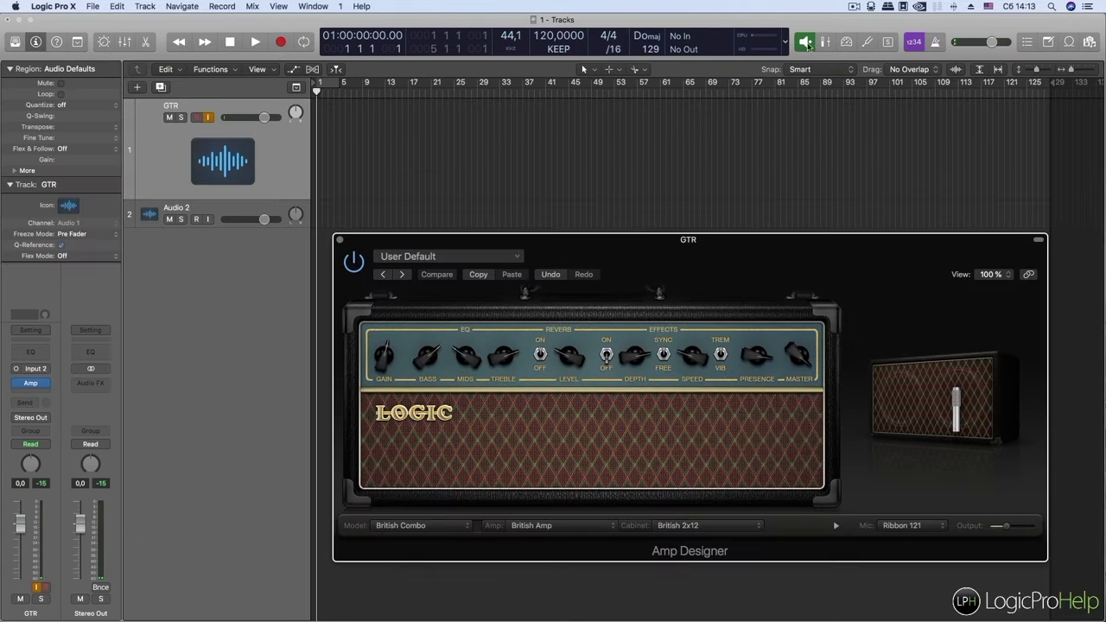
{"action": "left_click", "coordinate": [804, 42]}
{"action": "left_click", "coordinate": [52, 7]}
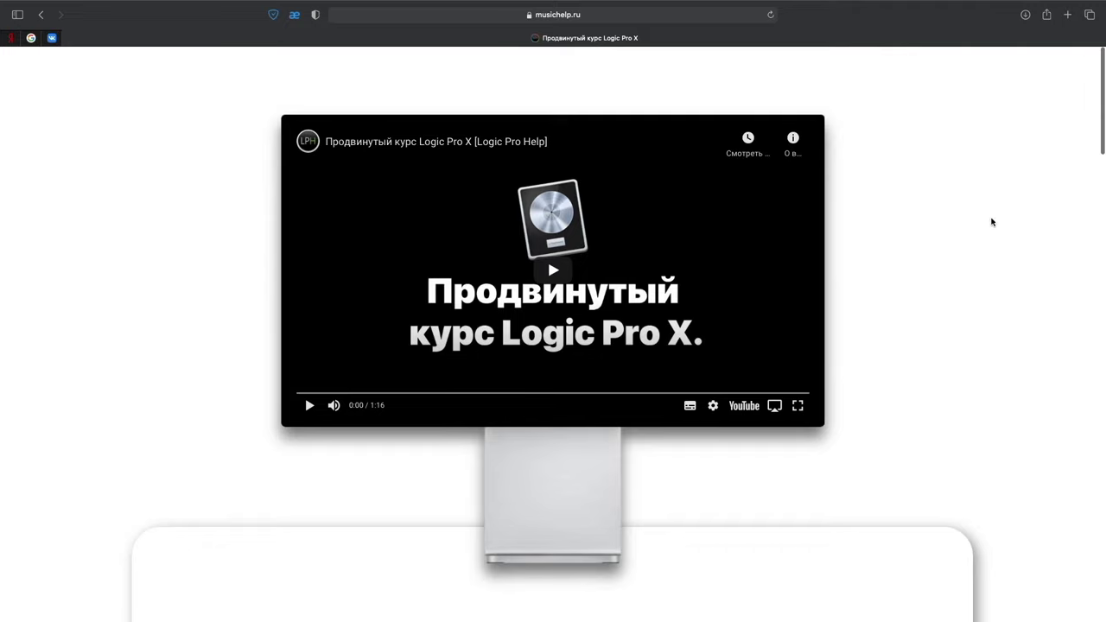
- Look through the advanced Logic Pro X course page in the browser and open the page of Part 6
{"action": "scroll", "coordinate": [1009, 165], "scroll_direction": "down", "scroll_amount": 5}
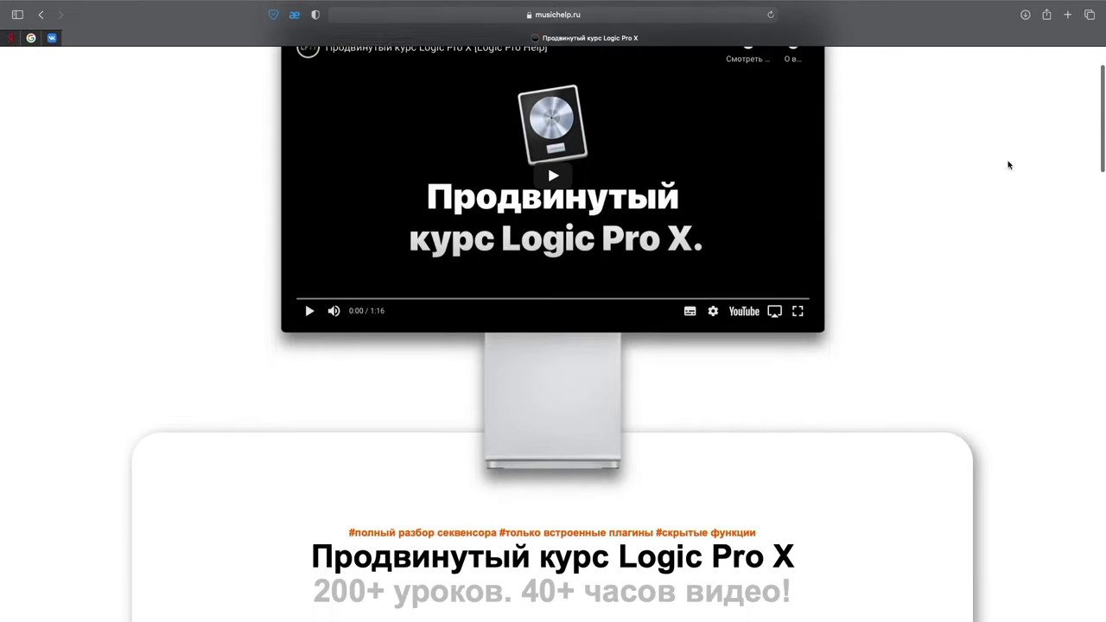
{"action": "scroll", "coordinate": [1008, 165], "scroll_direction": "down", "scroll_amount": 5}
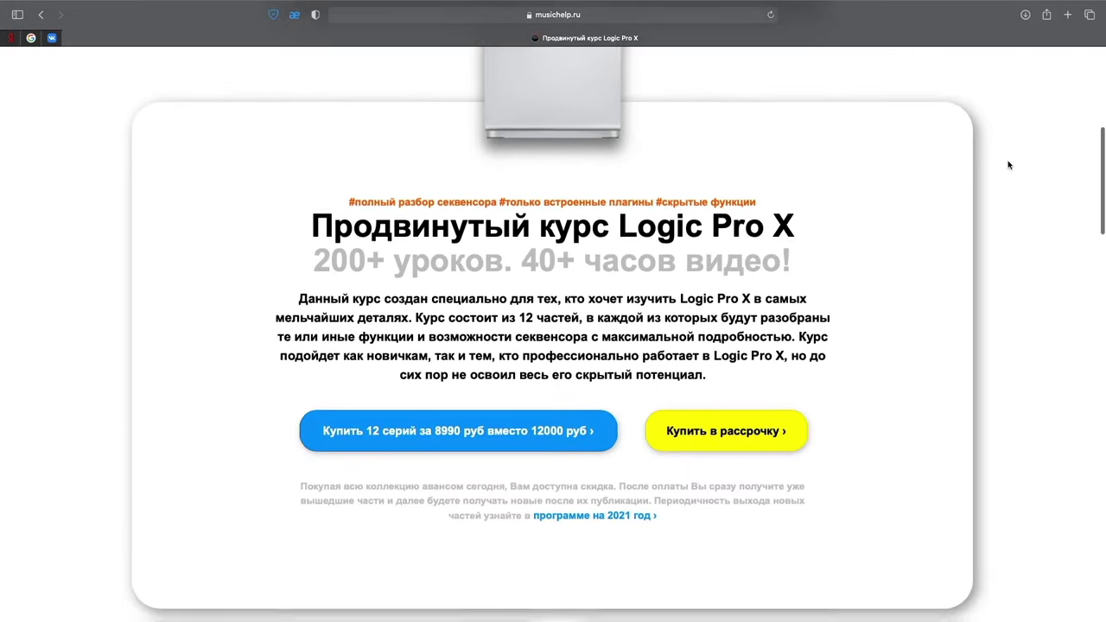
{"action": "scroll", "coordinate": [1009, 165], "scroll_direction": "down", "scroll_amount": 8}
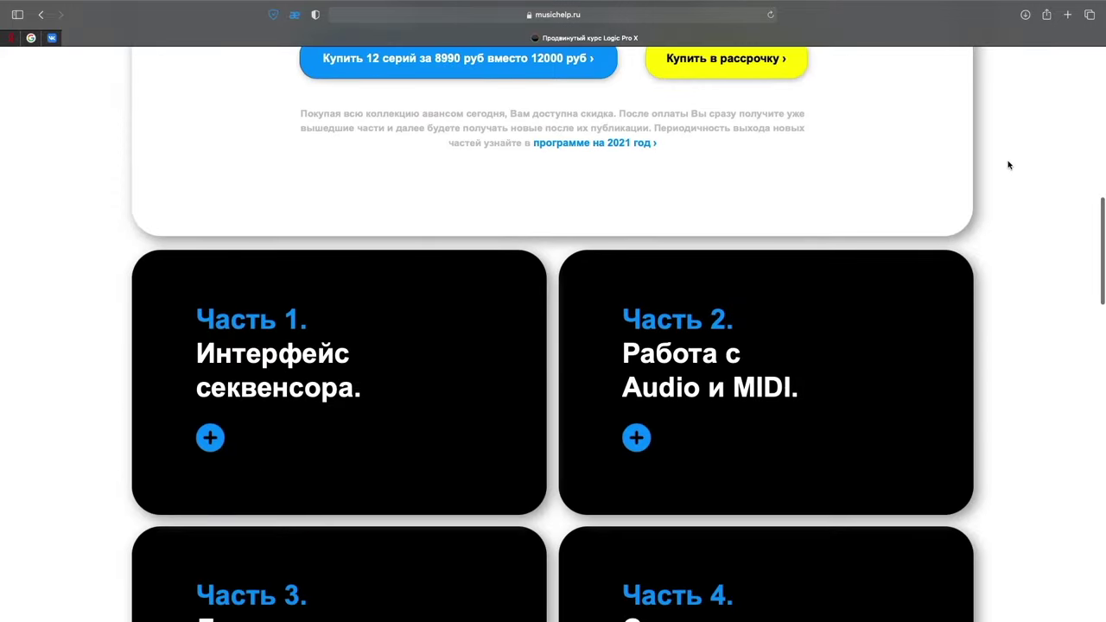
{"action": "scroll", "coordinate": [1009, 165], "scroll_direction": "down", "scroll_amount": 6}
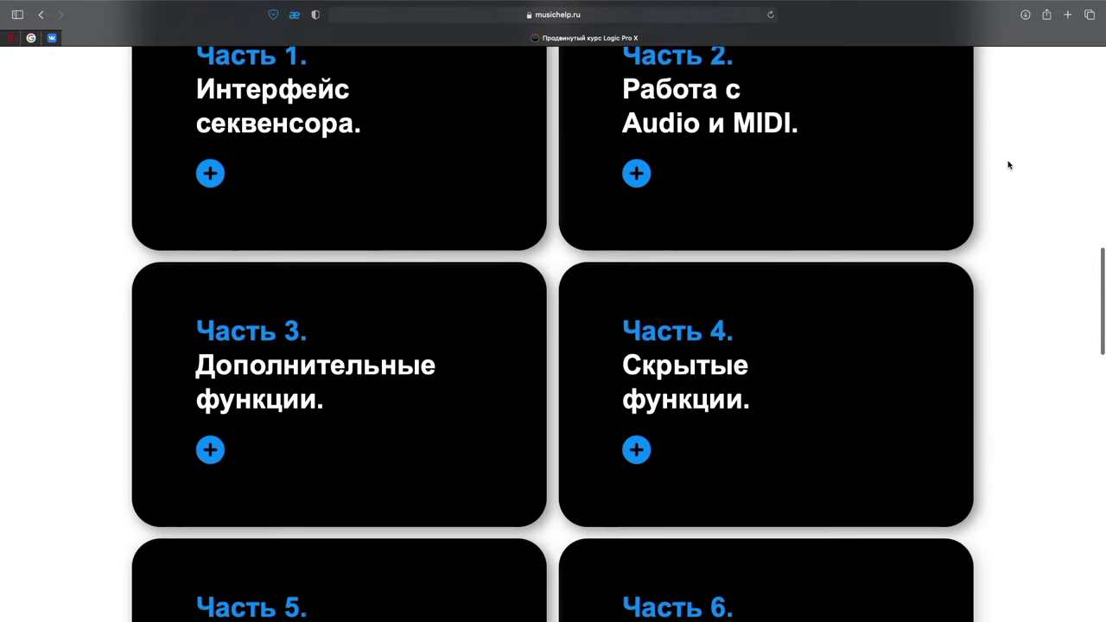
{"action": "scroll", "coordinate": [1008, 165], "scroll_direction": "down", "scroll_amount": 2}
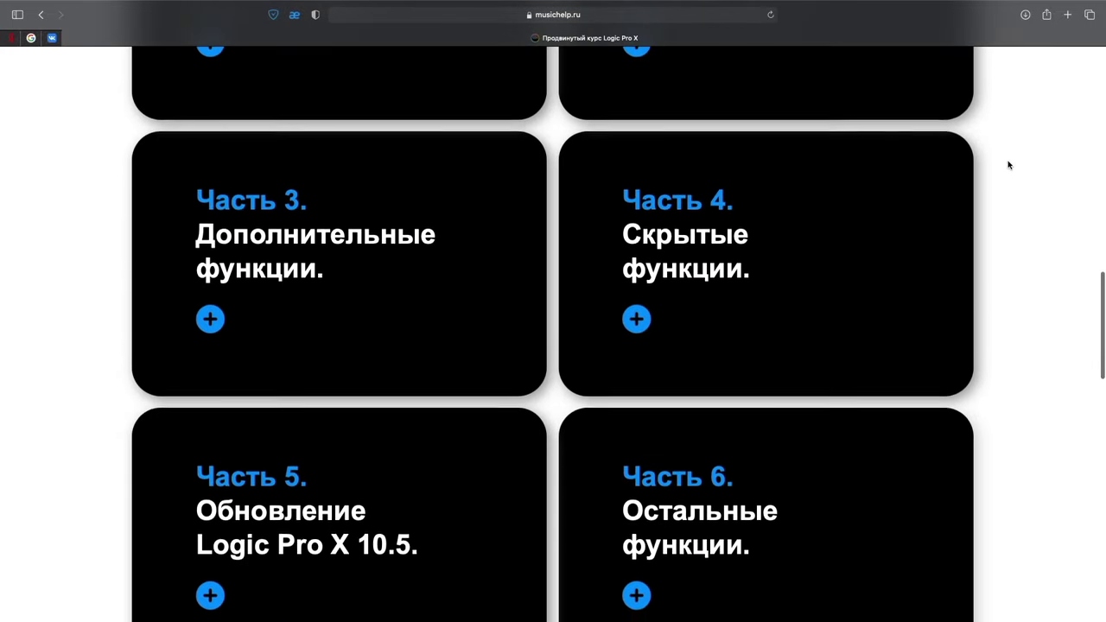
{"action": "left_click", "coordinate": [635, 594]}
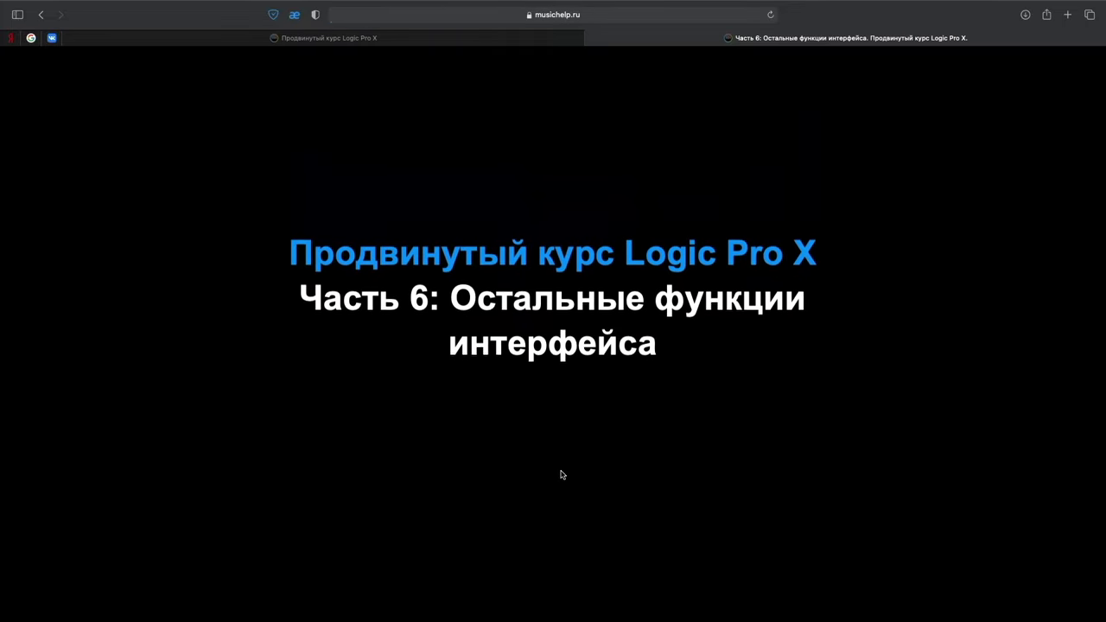
- Read through the Part 6 course page, from its description and topics to the individual lesson cards
{"action": "scroll", "coordinate": [560, 474], "scroll_direction": "down", "scroll_amount": 10}
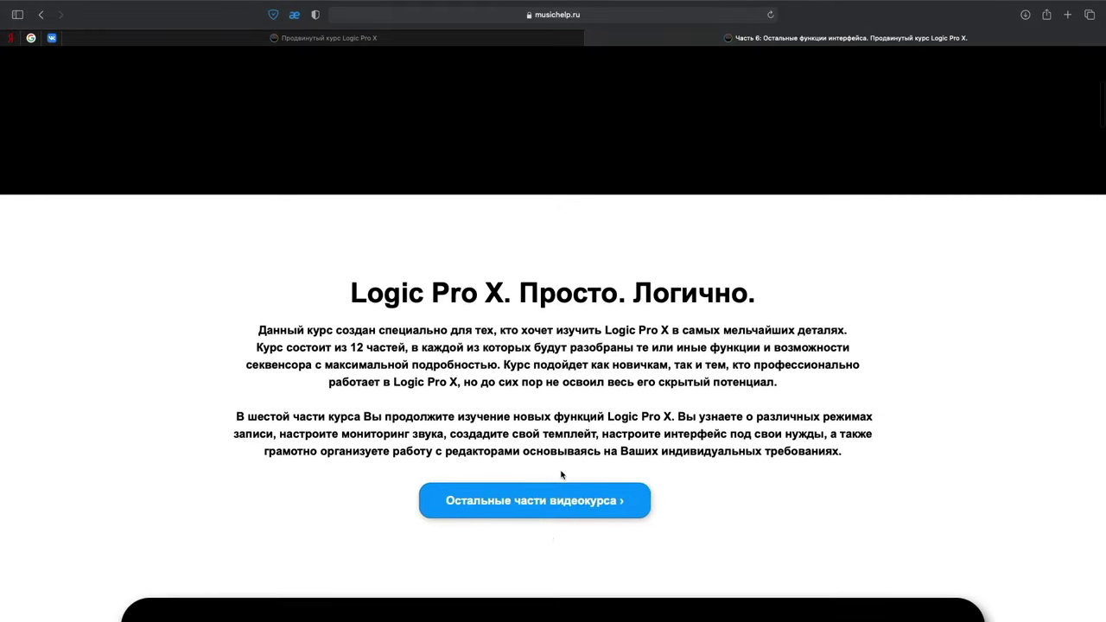
{"action": "scroll", "coordinate": [561, 474], "scroll_direction": "down", "scroll_amount": 11}
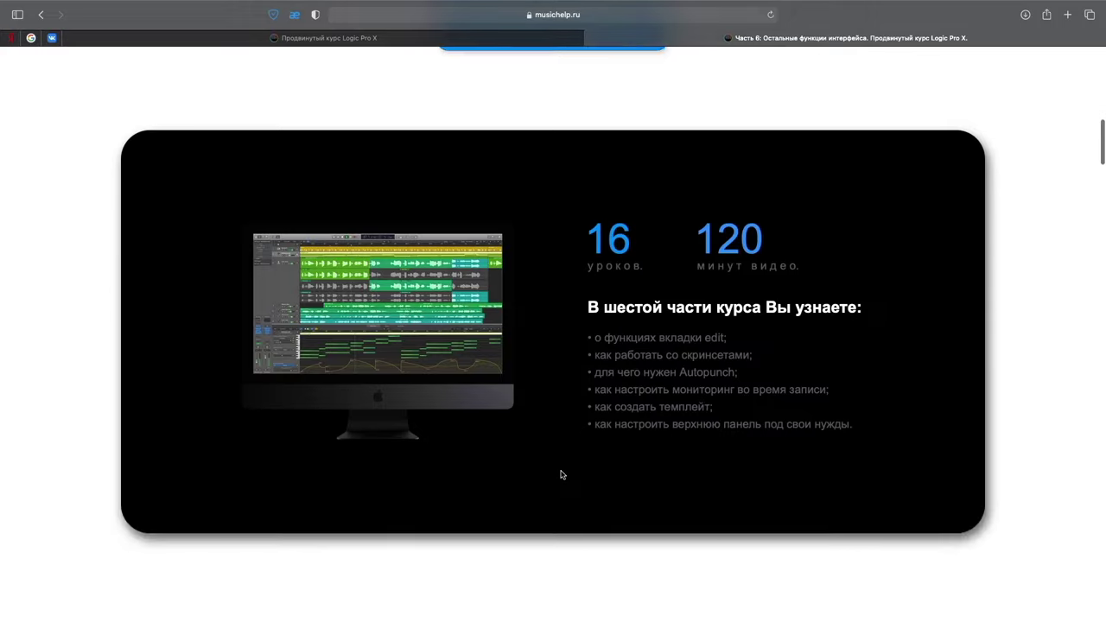
{"action": "scroll", "coordinate": [561, 474], "scroll_direction": "down", "scroll_amount": 13}
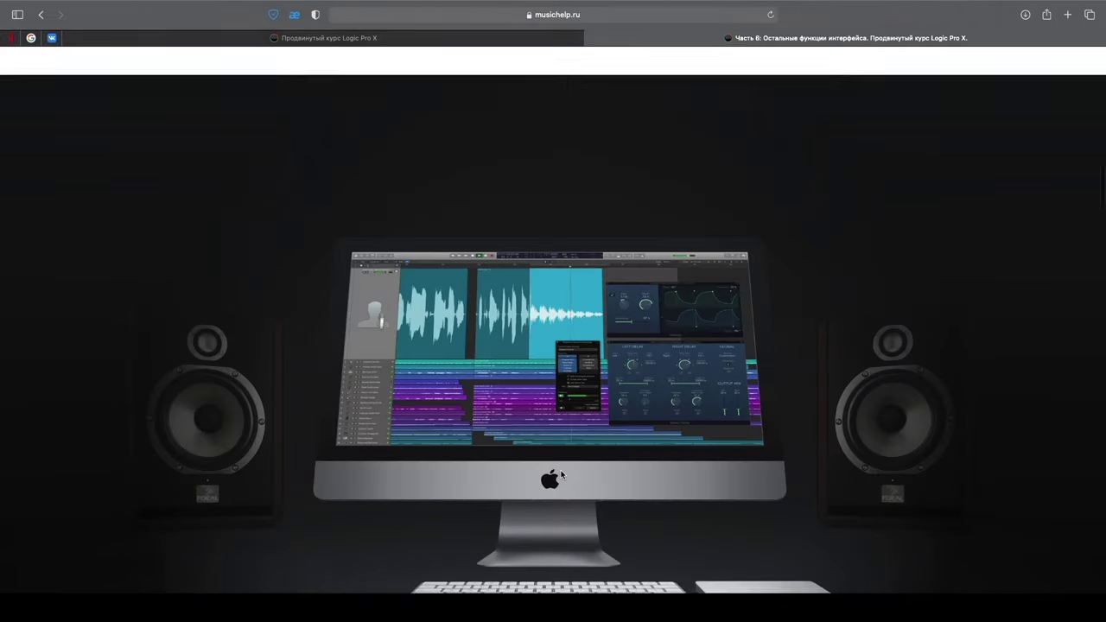
{"action": "scroll", "coordinate": [561, 475], "scroll_direction": "down", "scroll_amount": 14}
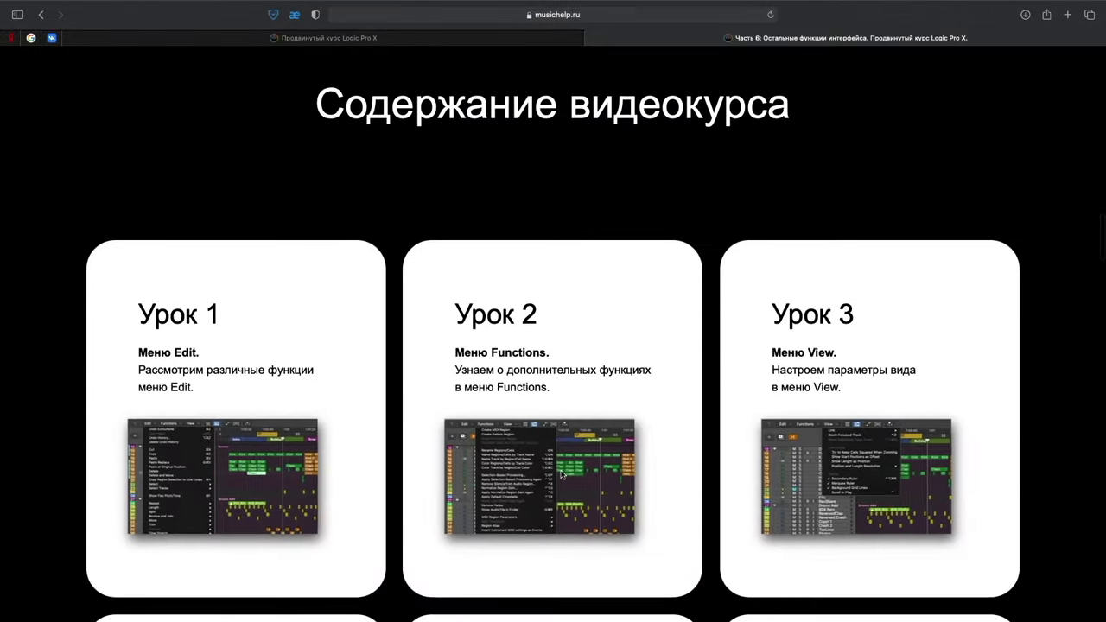
{"action": "scroll", "coordinate": [561, 474], "scroll_direction": "down", "scroll_amount": 10}
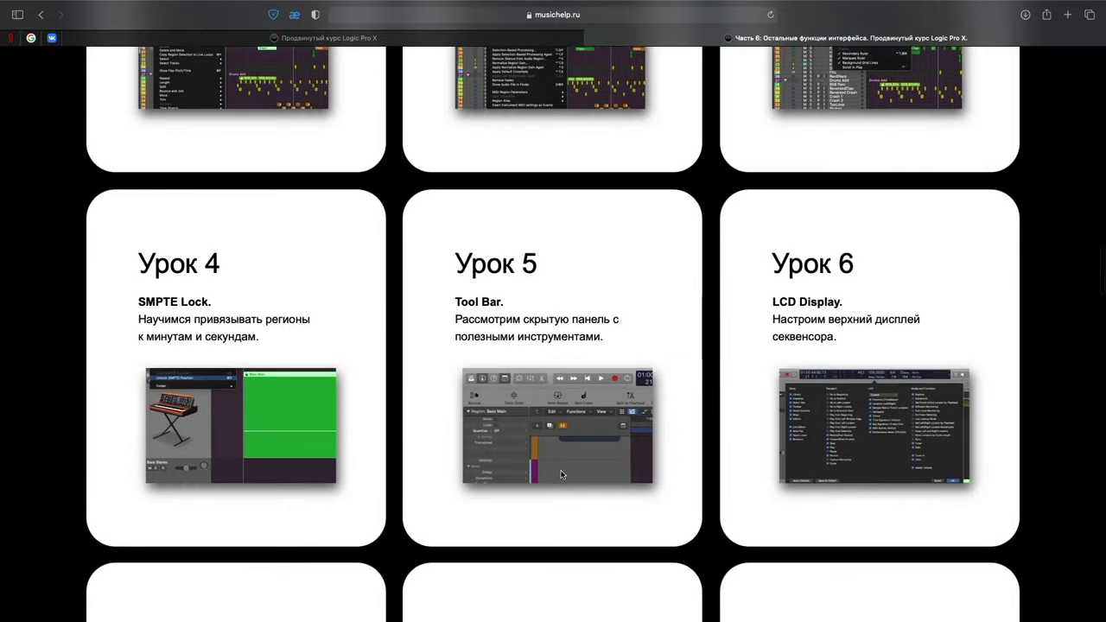
{"action": "scroll", "coordinate": [561, 474], "scroll_direction": "down", "scroll_amount": 8}
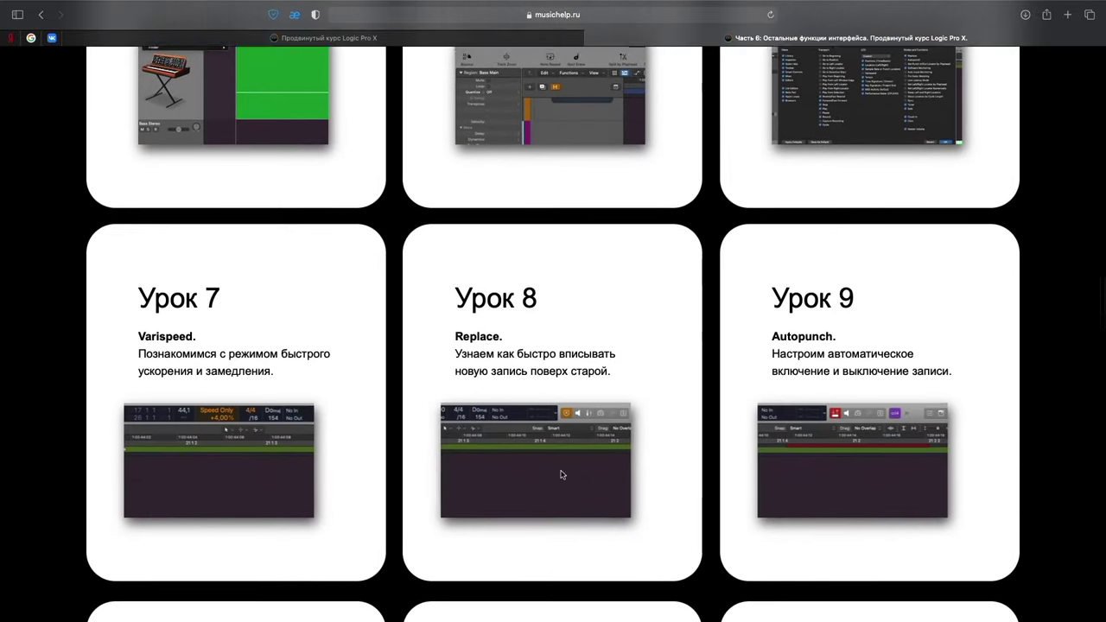
{"action": "scroll", "coordinate": [561, 475], "scroll_direction": "down", "scroll_amount": 8}
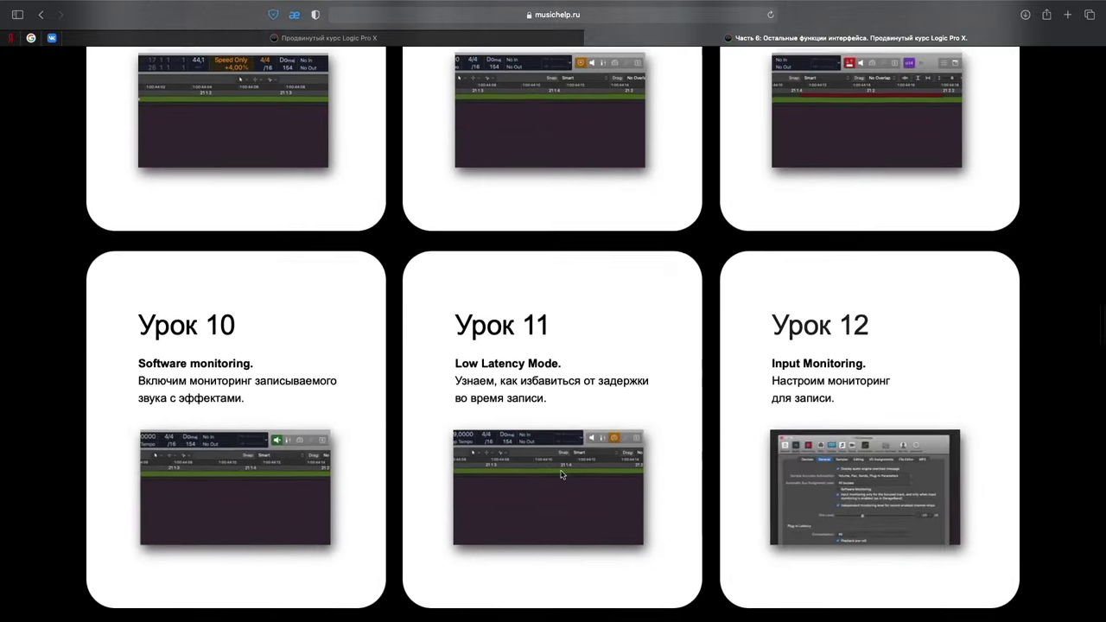
- Read the remaining Part 6 lesson cards down to the purchase section, close the page and return to the Neon Groove project in Logic Pro
{"action": "scroll", "coordinate": [561, 474], "scroll_direction": "down", "scroll_amount": 8}
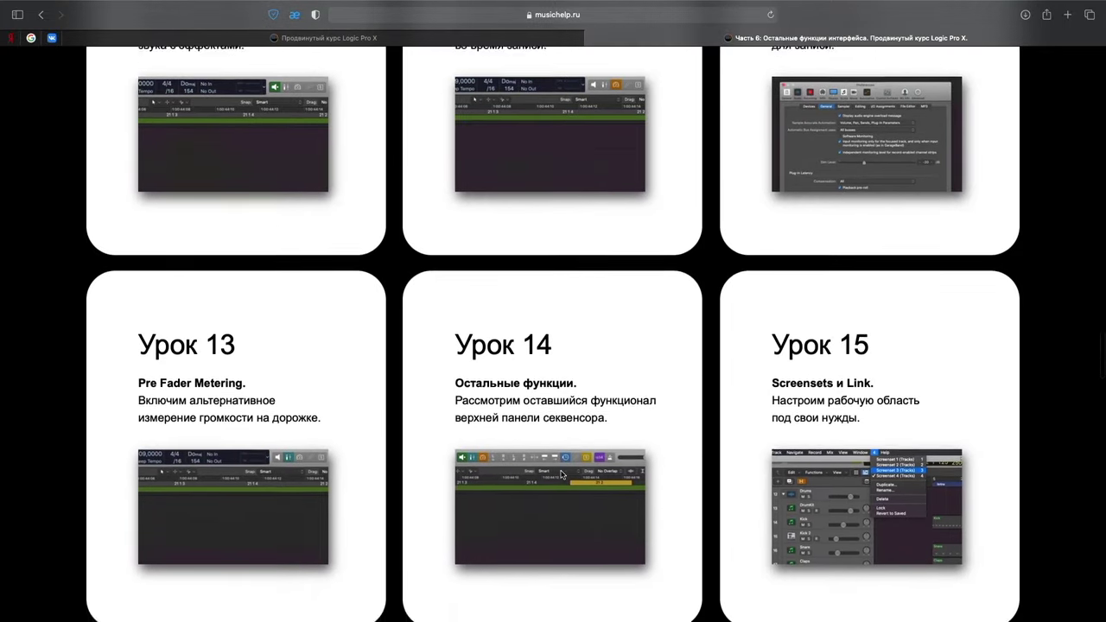
{"action": "scroll", "coordinate": [561, 474], "scroll_direction": "down", "scroll_amount": 10}
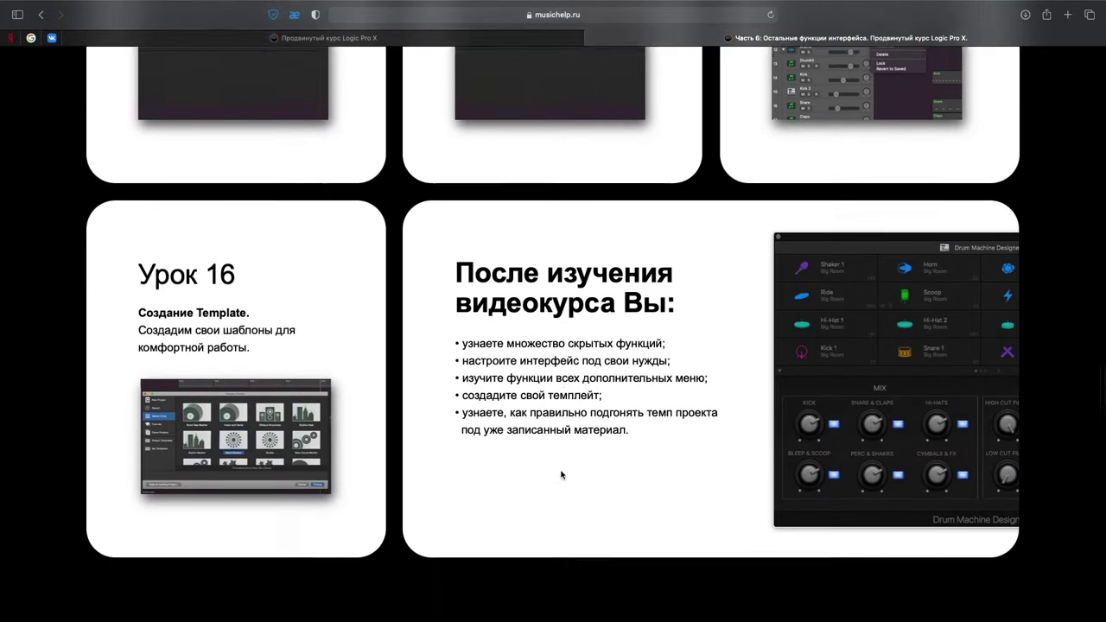
{"action": "scroll", "coordinate": [561, 475], "scroll_direction": "down", "scroll_amount": 10}
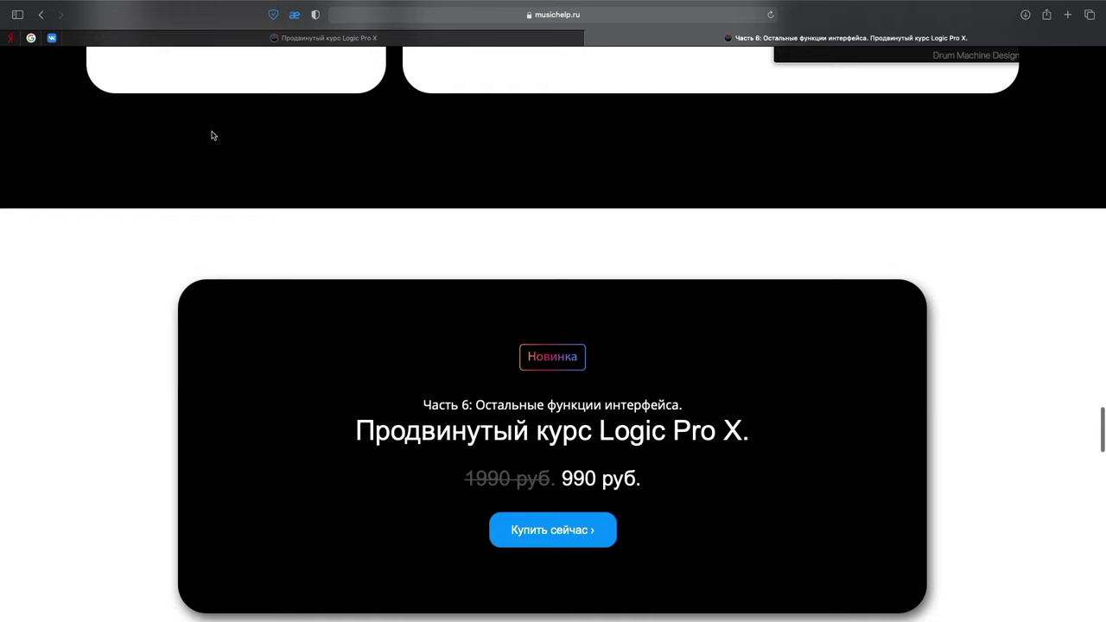
{"action": "key", "text": "super+w"}
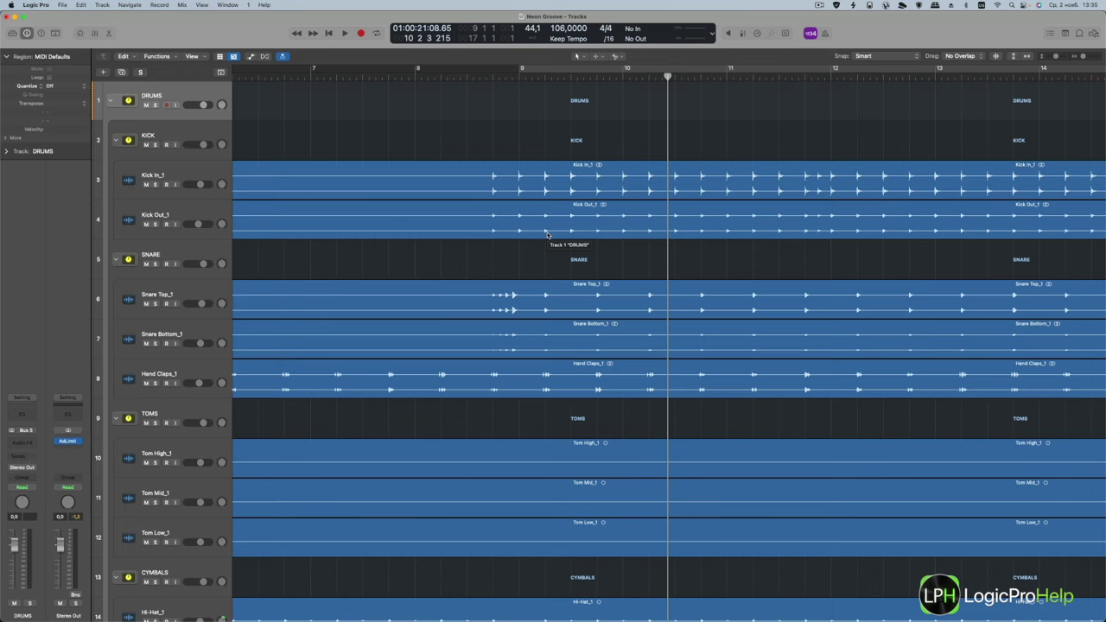
- Enlarge the Kick In_1 track's height, select its audio region and try out the region's Gain parameter
{"action": "left_click", "coordinate": [521, 175]}
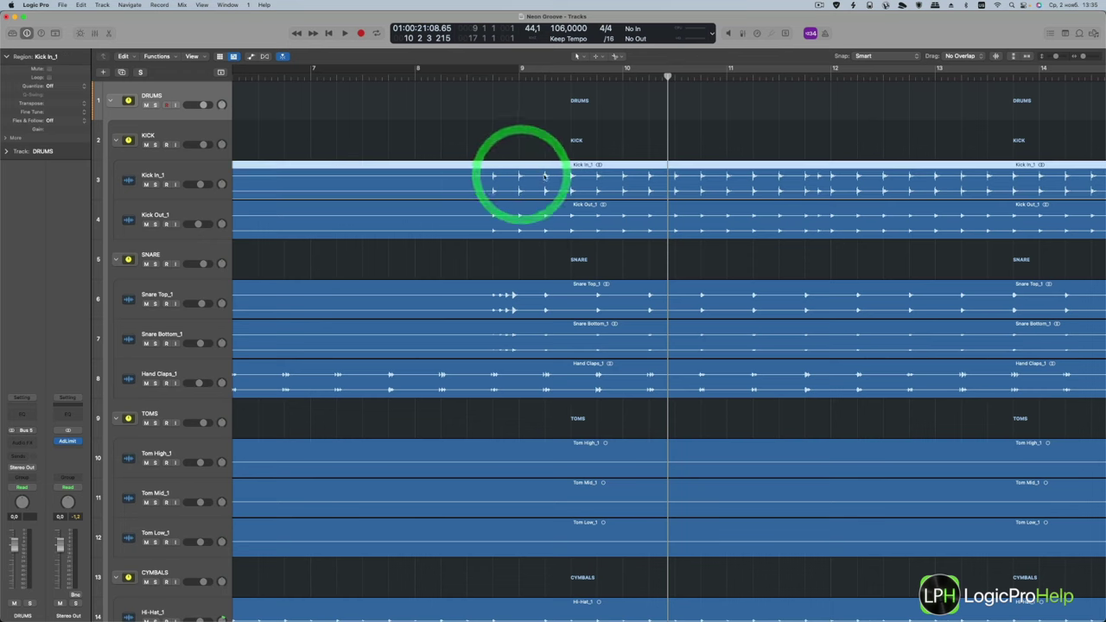
{"action": "left_click_drag", "start_coordinate": [186, 200], "coordinate": [188, 245]}
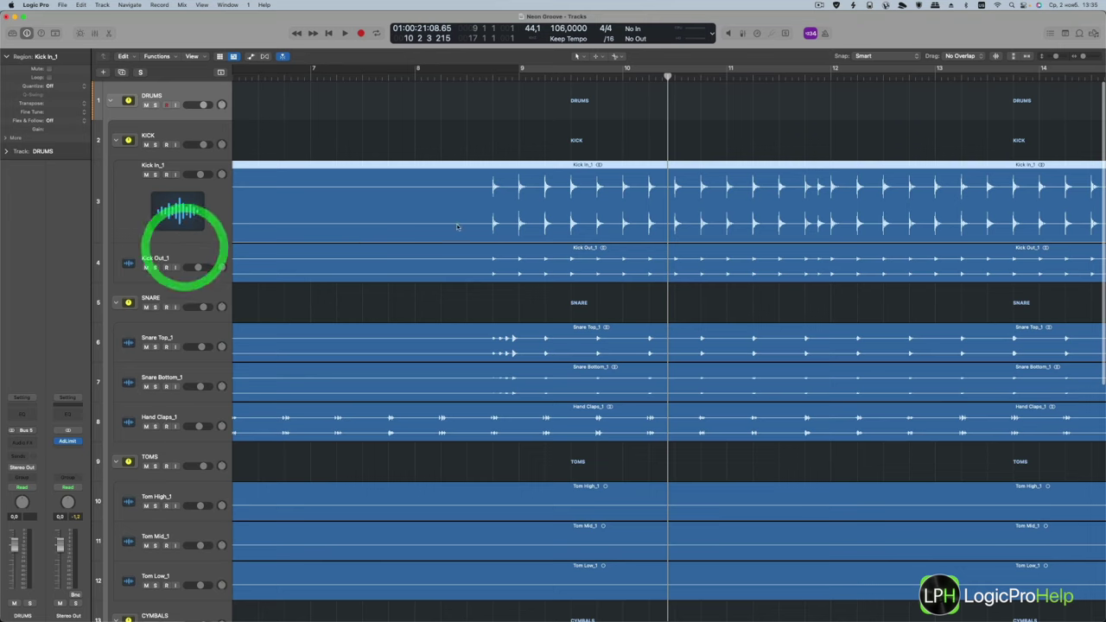
{"action": "left_click", "coordinate": [526, 199]}
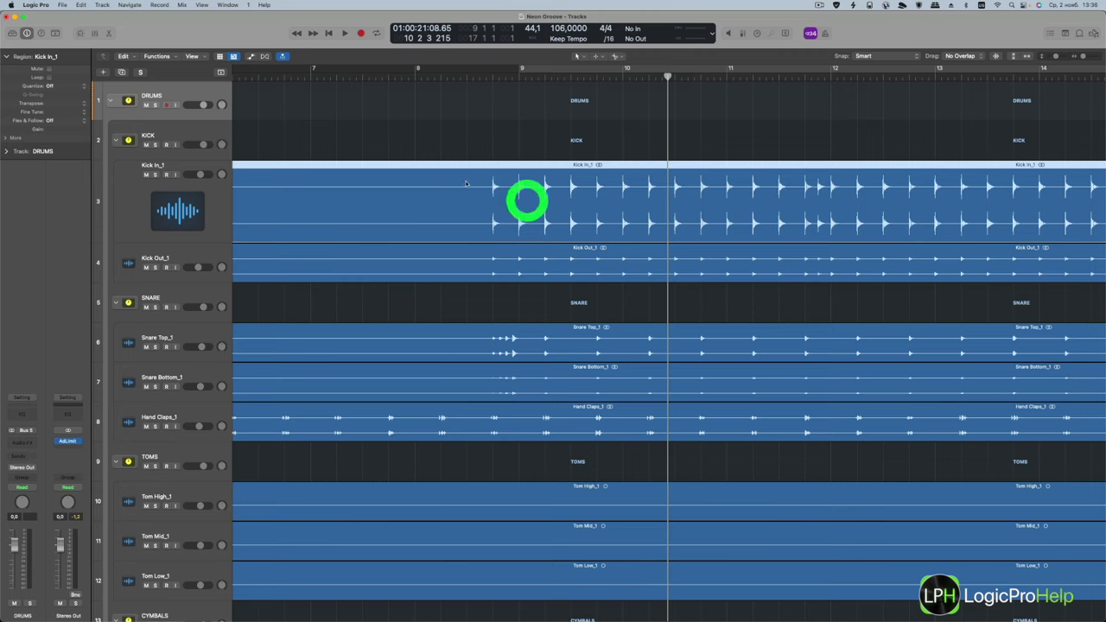
{"action": "left_click", "coordinate": [533, 182]}
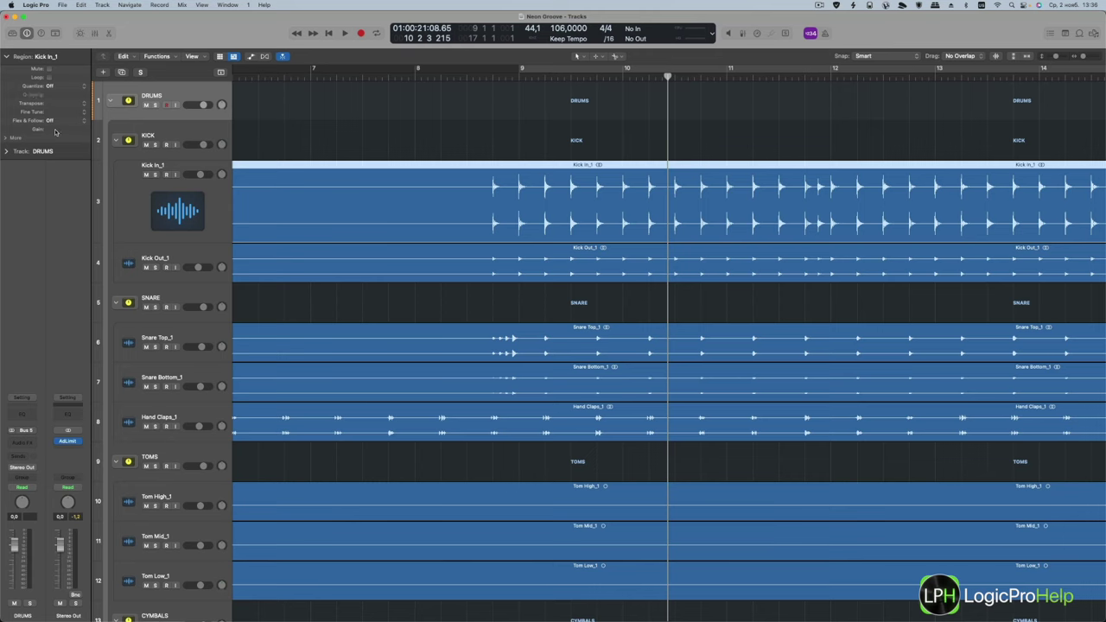
{"action": "mouse_move", "coordinate": [56, 132]}
{"action": "left_mouse_down"}
{"action": "mouse_move", "coordinate": [57, 176]}
{"action": "mouse_move", "coordinate": [62, 81]}
{"action": "mouse_move", "coordinate": [54, 204]}
{"action": "mouse_move", "coordinate": [63, 100]}
{"action": "mouse_move", "coordinate": [60, 125]}
{"action": "mouse_move", "coordinate": [62, 116]}
{"action": "left_mouse_up"}
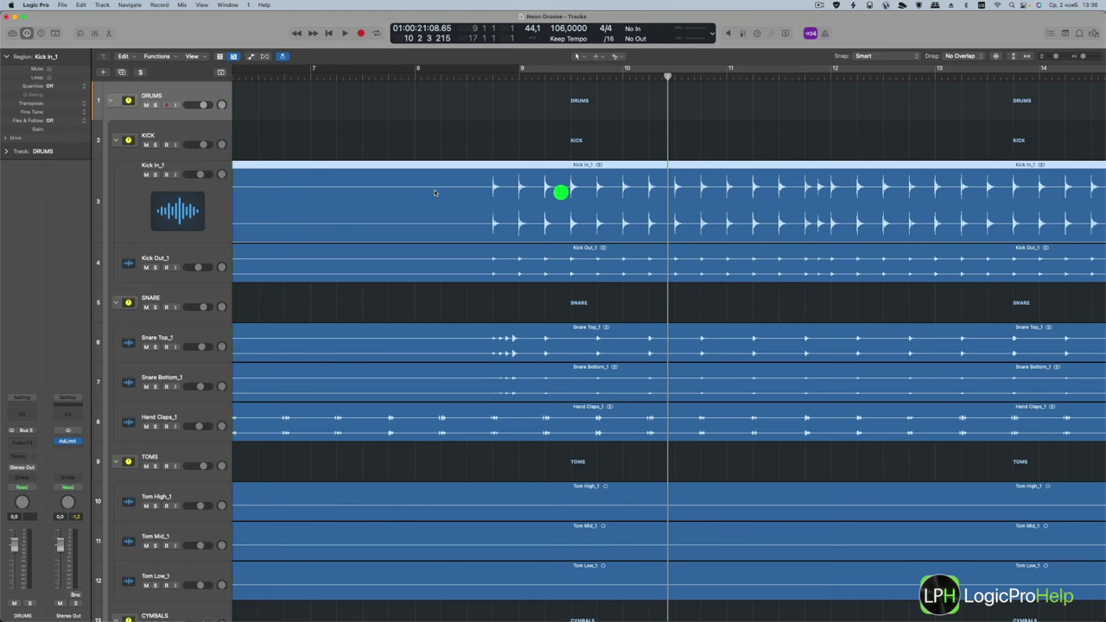
- Cut the double kick hit before bar 12 out of Kick In_1 as its own region, from 11 3 3 121 to 11 4 4 121
{"action": "left_click", "coordinate": [643, 207]}
{"action": "left_click", "coordinate": [642, 190]}
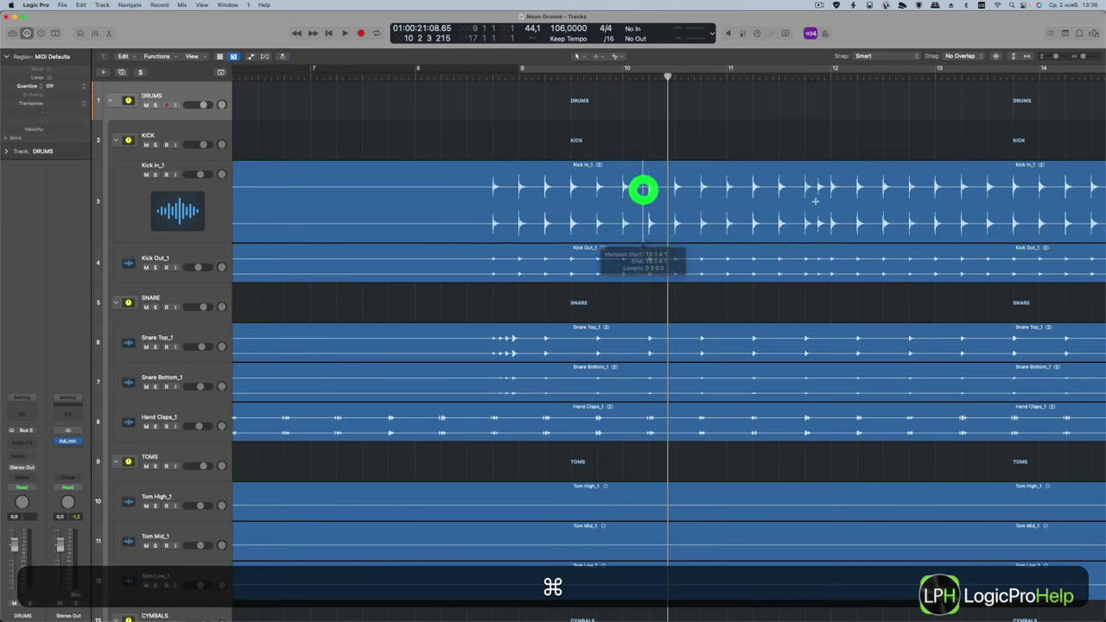
{"action": "left_click_drag", "start_coordinate": [796, 190], "coordinate": [827, 195]}
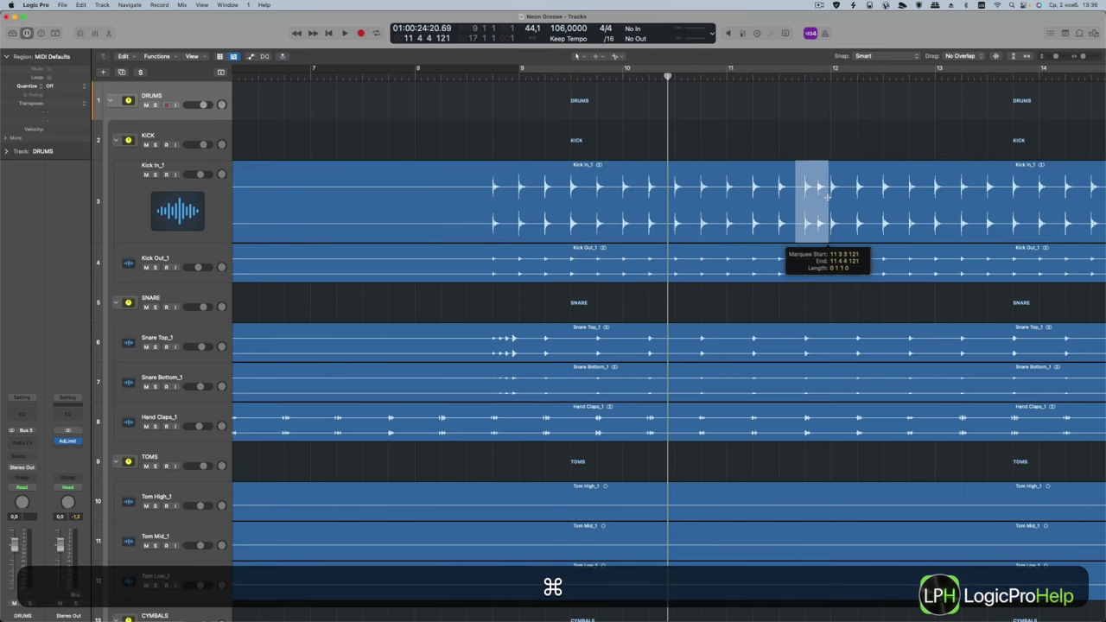
{"action": "left_click", "coordinate": [827, 195]}
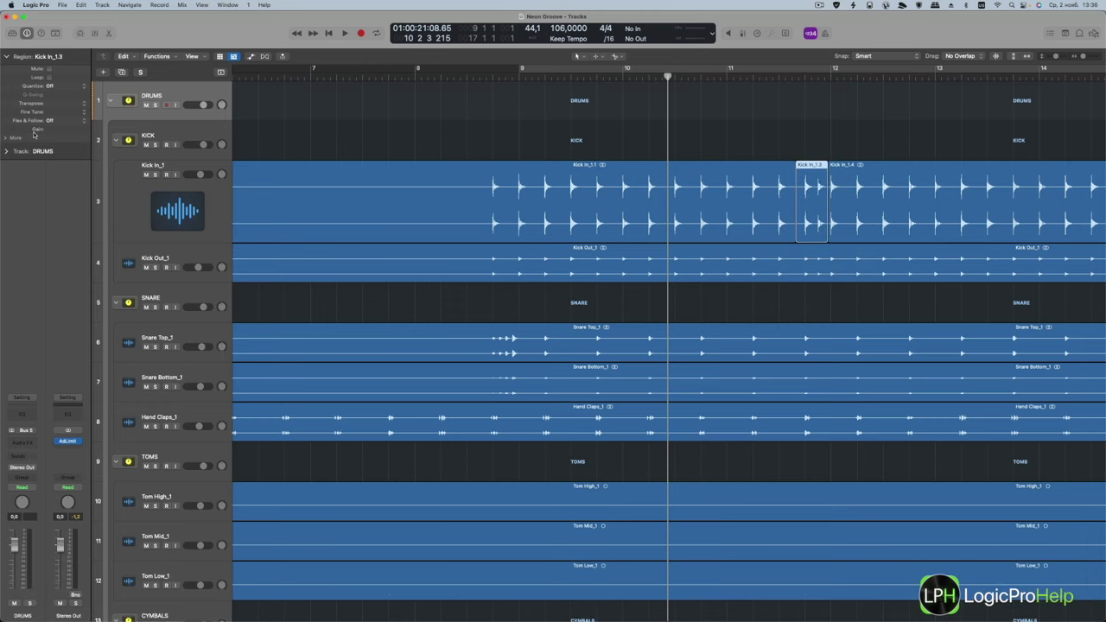
- Try lowering and raising the Gain of the short double-hit region on the Kick In_1 track
{"action": "mouse_move", "coordinate": [76, 134]}
{"action": "left_mouse_down"}
{"action": "mouse_move", "coordinate": [76, 88]}
{"action": "mouse_move", "coordinate": [66, 140]}
{"action": "mouse_move", "coordinate": [79, 148]}
{"action": "left_mouse_up"}
{"action": "left_click_drag", "start_coordinate": [77, 139], "coordinate": [71, 113]}
{"action": "scroll", "coordinate": [497, 209], "scroll_direction": "right", "scroll_amount": 3}
{"action": "scroll", "coordinate": [498, 209], "scroll_direction": "right", "scroll_amount": 5}
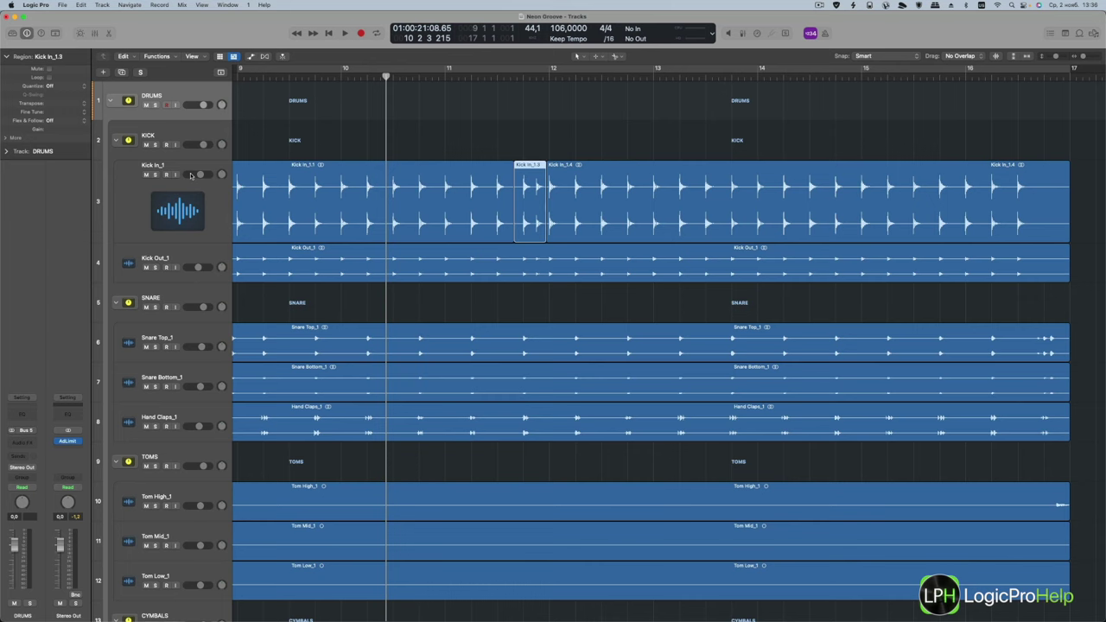
{"action": "scroll", "coordinate": [375, 182], "scroll_direction": "left", "scroll_amount": 5}
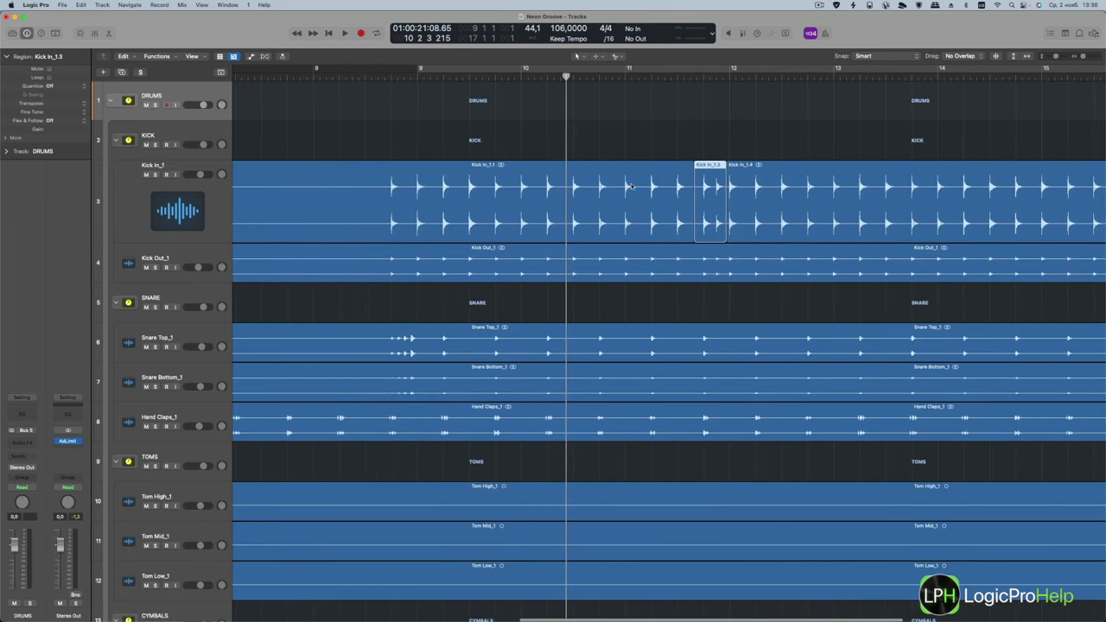
- Select all three Kick In_1 regions, try changing their Gain together and deselect them
{"action": "left_click", "coordinate": [150, 184]}
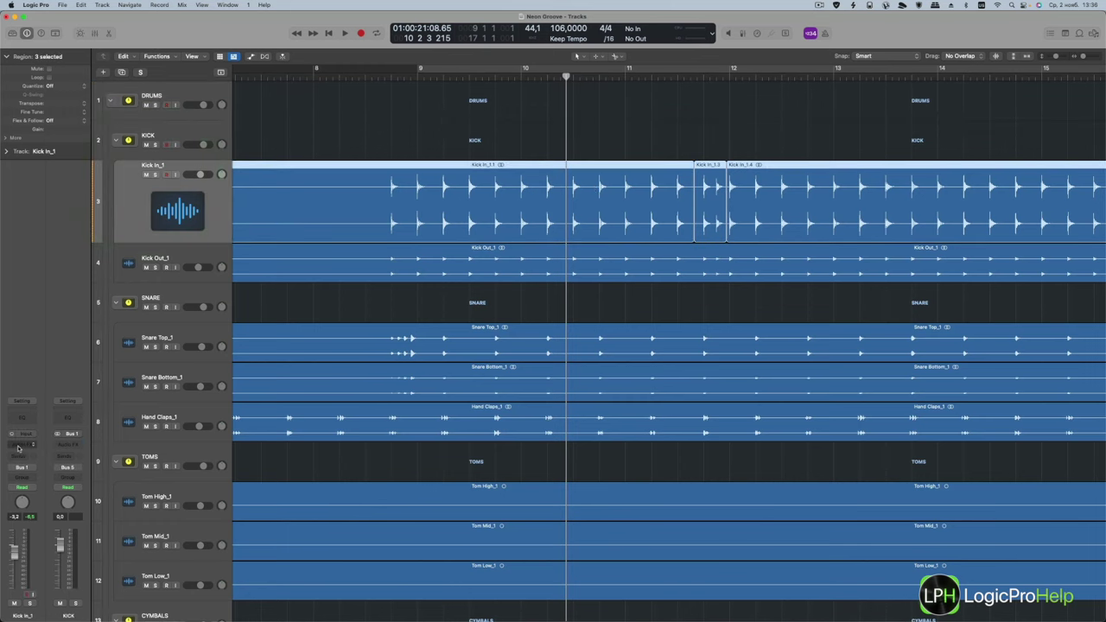
{"action": "left_click", "coordinate": [709, 194]}
{"action": "mouse_move", "coordinate": [61, 131]}
{"action": "left_mouse_down"}
{"action": "mouse_move", "coordinate": [61, 105]}
{"action": "mouse_move", "coordinate": [60, 129]}
{"action": "left_mouse_up"}
{"action": "left_click", "coordinate": [60, 140]}
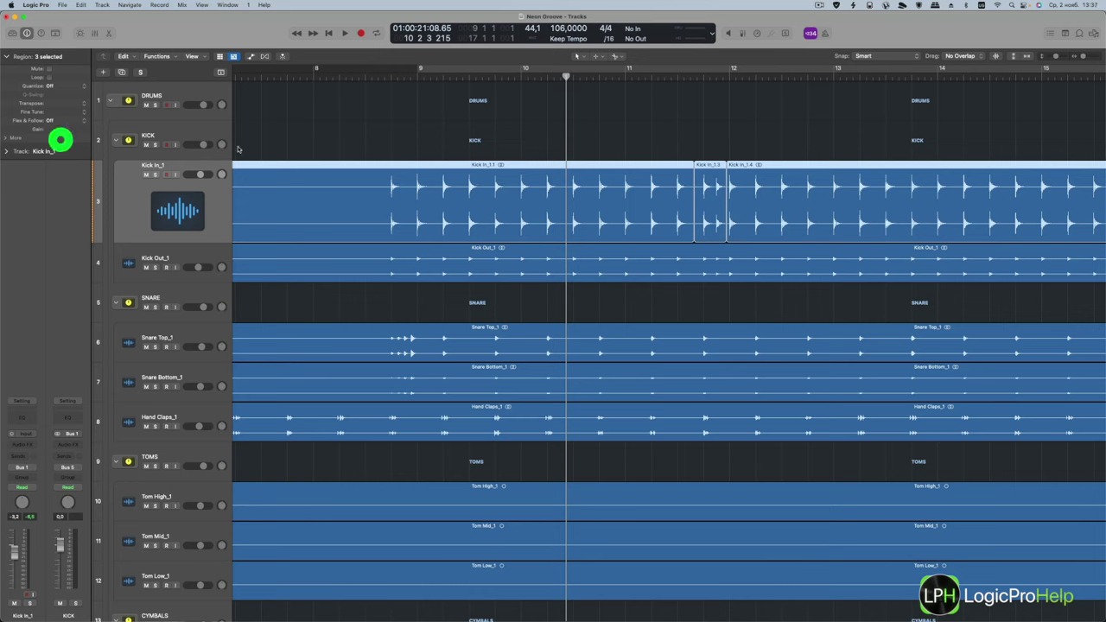
{"action": "left_click", "coordinate": [499, 146]}
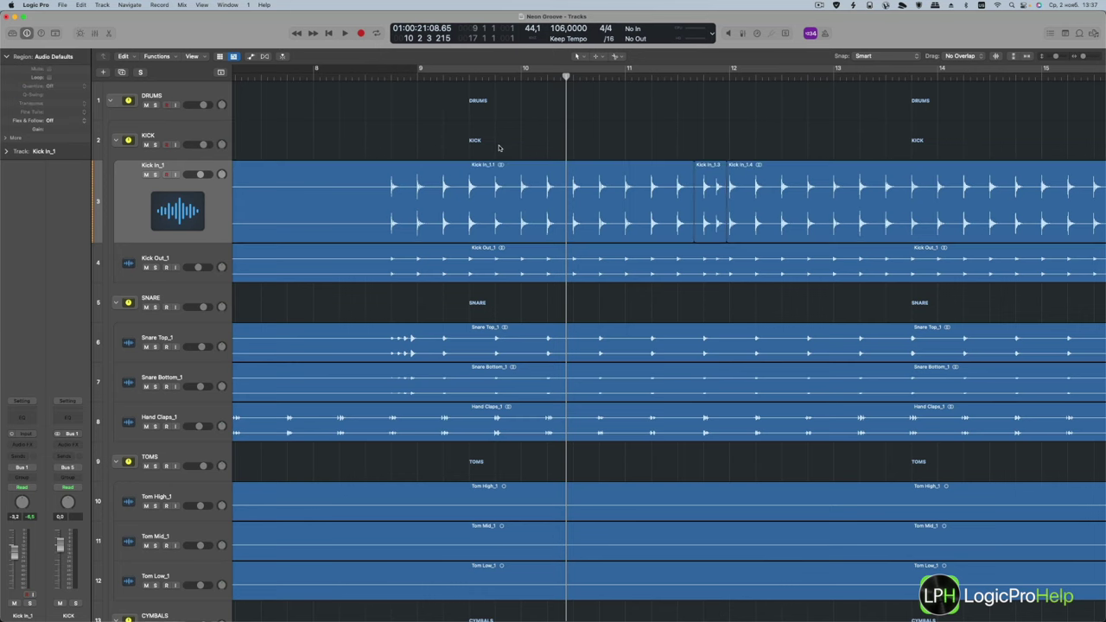
- Move the playhead to 8 3 4 1 and look through the available editing tools for the Gain Tool
{"action": "left_click", "coordinate": [513, 191]}
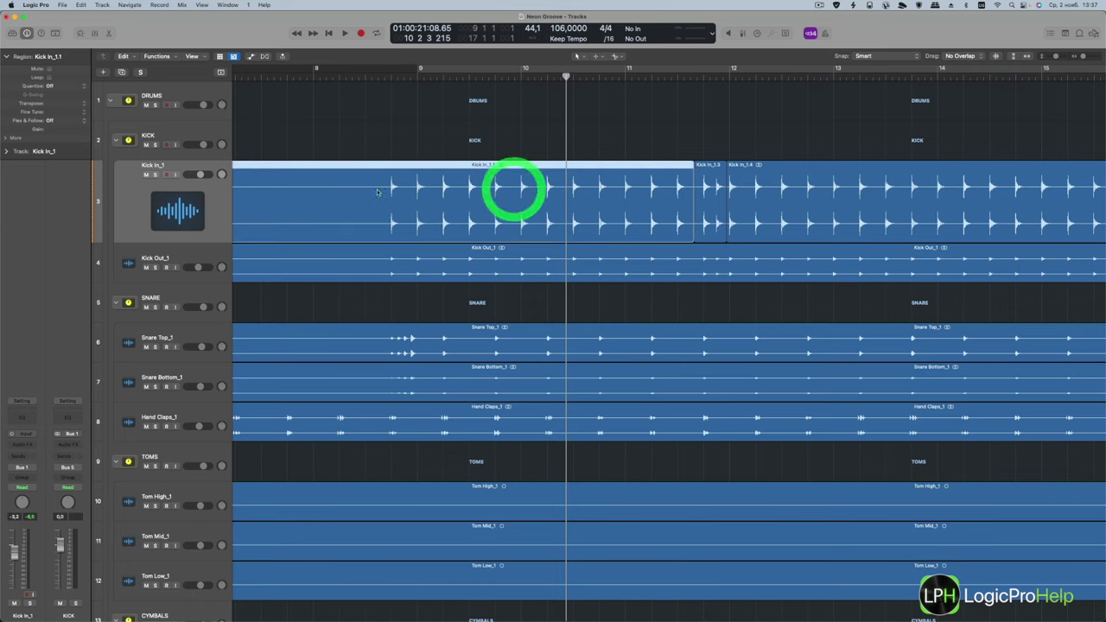
{"action": "left_click", "coordinate": [383, 77]}
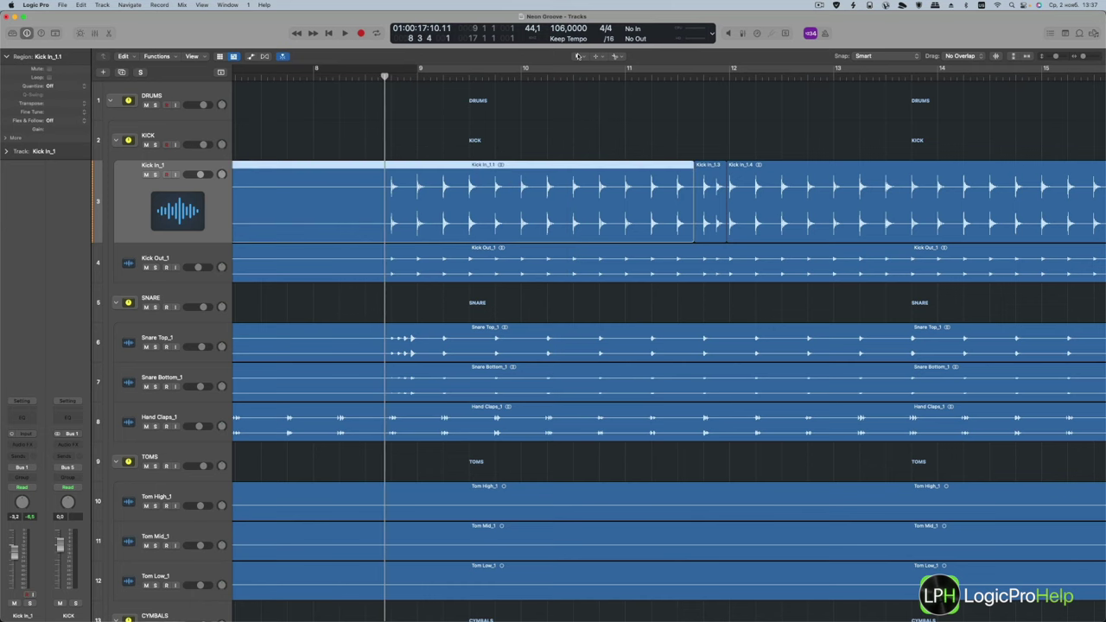
{"action": "scroll", "coordinate": [467, 165], "scroll_direction": "up", "scroll_amount": 3}
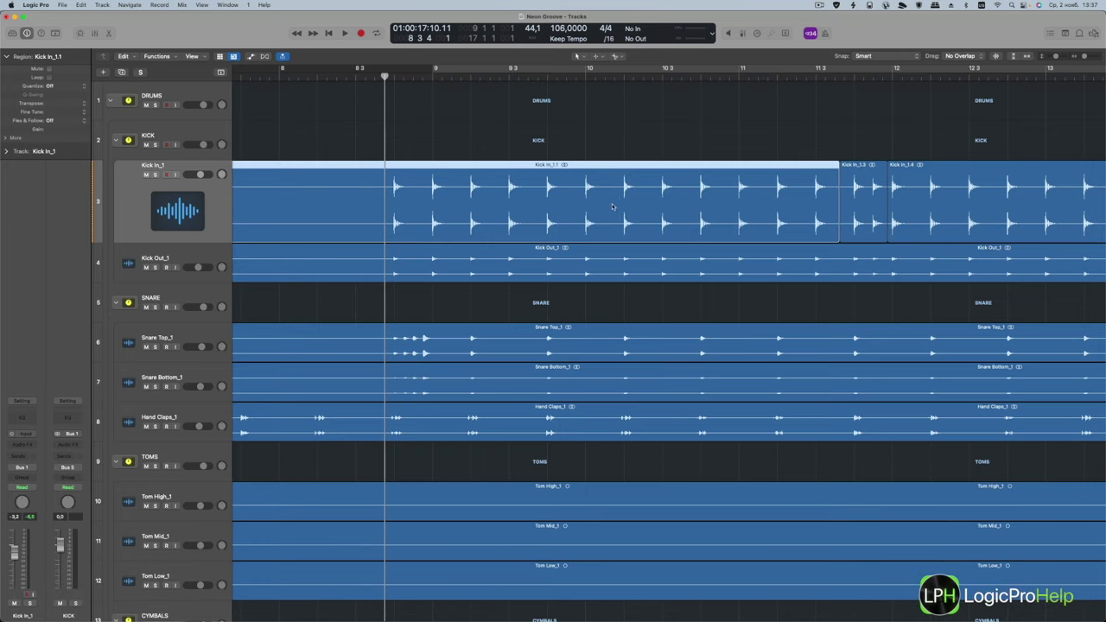
{"action": "left_click", "coordinate": [576, 57]}
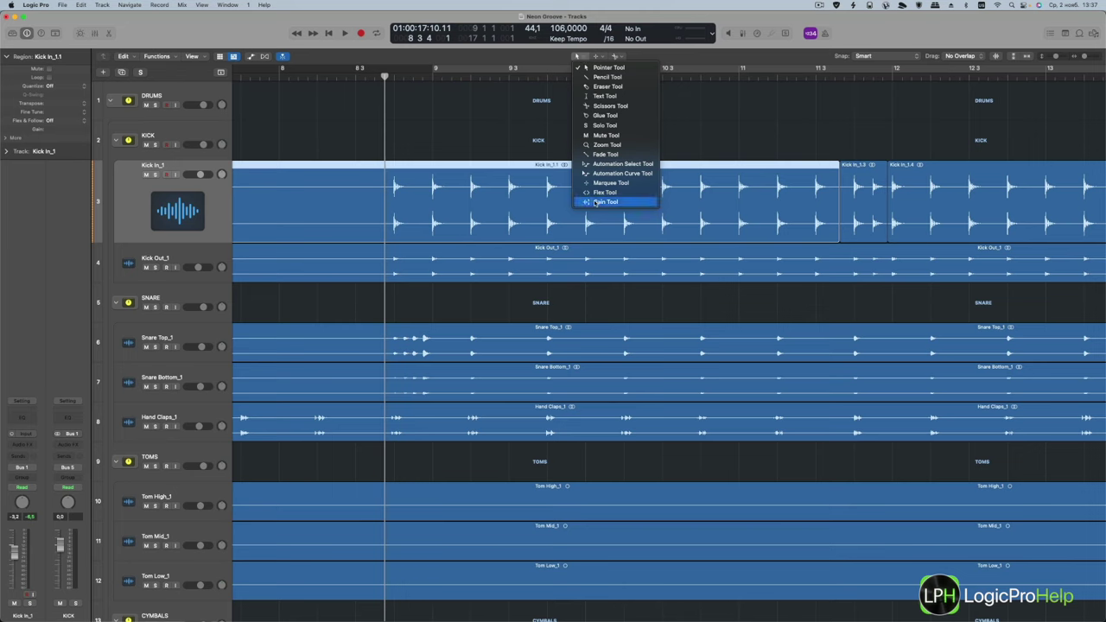
{"action": "left_click", "coordinate": [620, 202]}
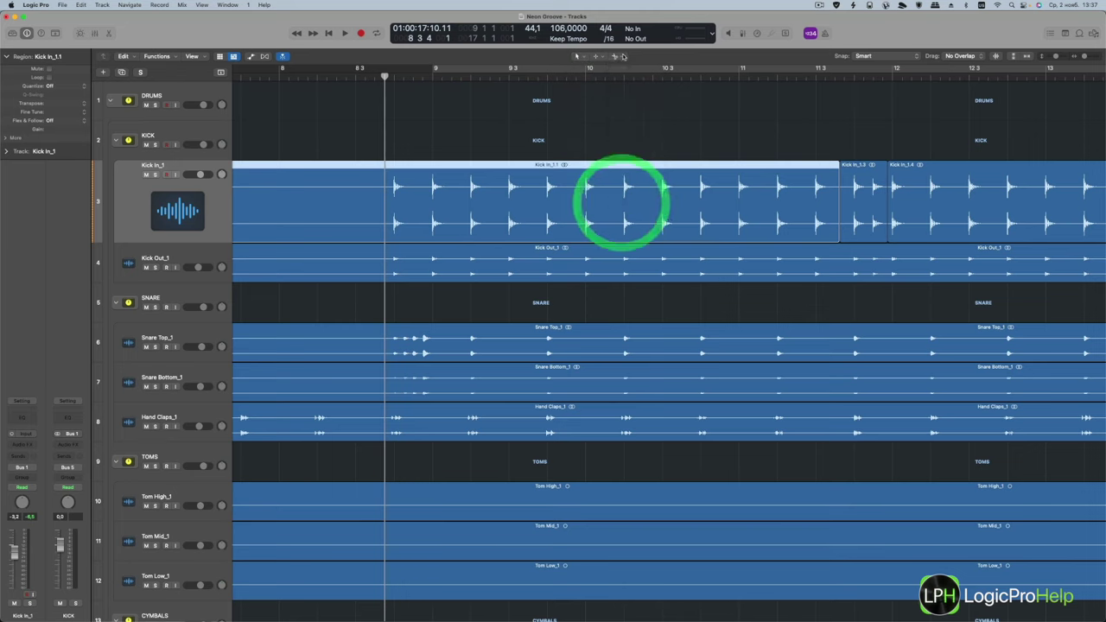
{"action": "left_click", "coordinate": [622, 57]}
{"action": "left_click", "coordinate": [537, 50]}
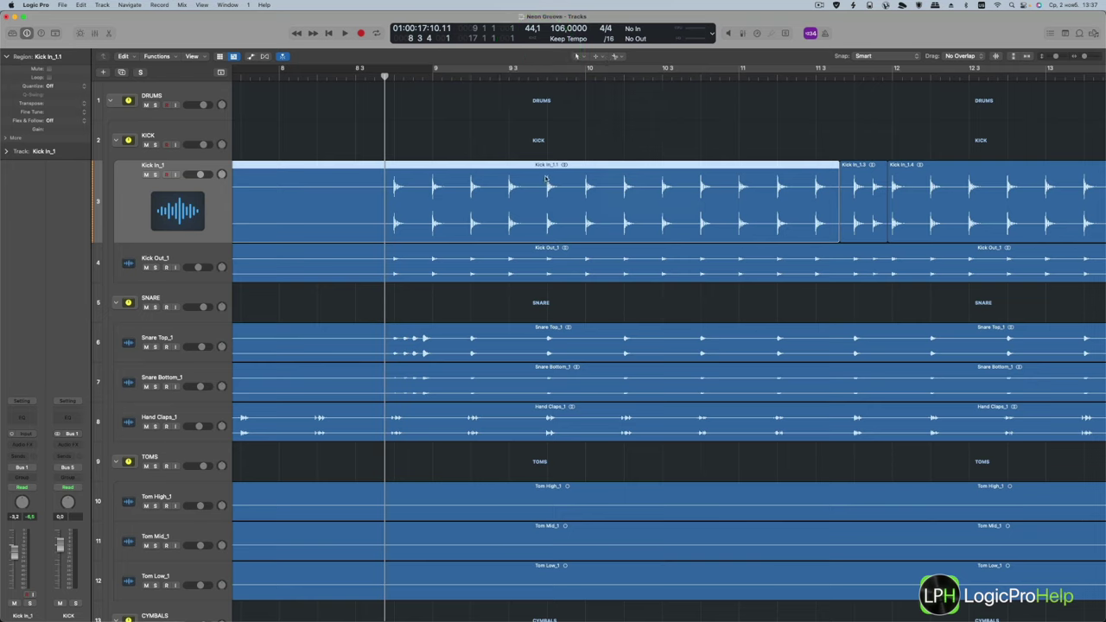
- Try splitting the first Kick In_1 region at 9 3 1 1 and at further hits, and undo the cuts
{"action": "key", "text": "super"}
{"action": "double_click", "coordinate": [508, 179], "text": "super"}
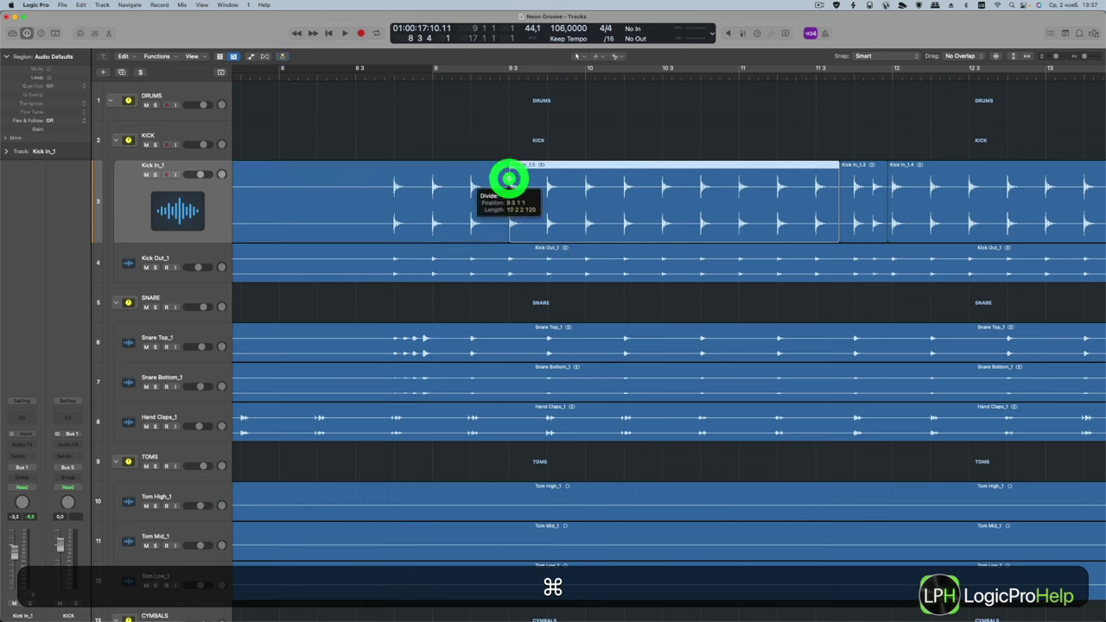
{"action": "double_click", "coordinate": [547, 175], "text": "super"}
{"action": "left_click_drag", "start_coordinate": [587, 196], "coordinate": [671, 196]}
{"action": "left_click", "coordinate": [638, 196]}
{"action": "key", "text": "super+z"}
{"action": "key", "text": "super+z"}
{"action": "key", "text": "super+z"}
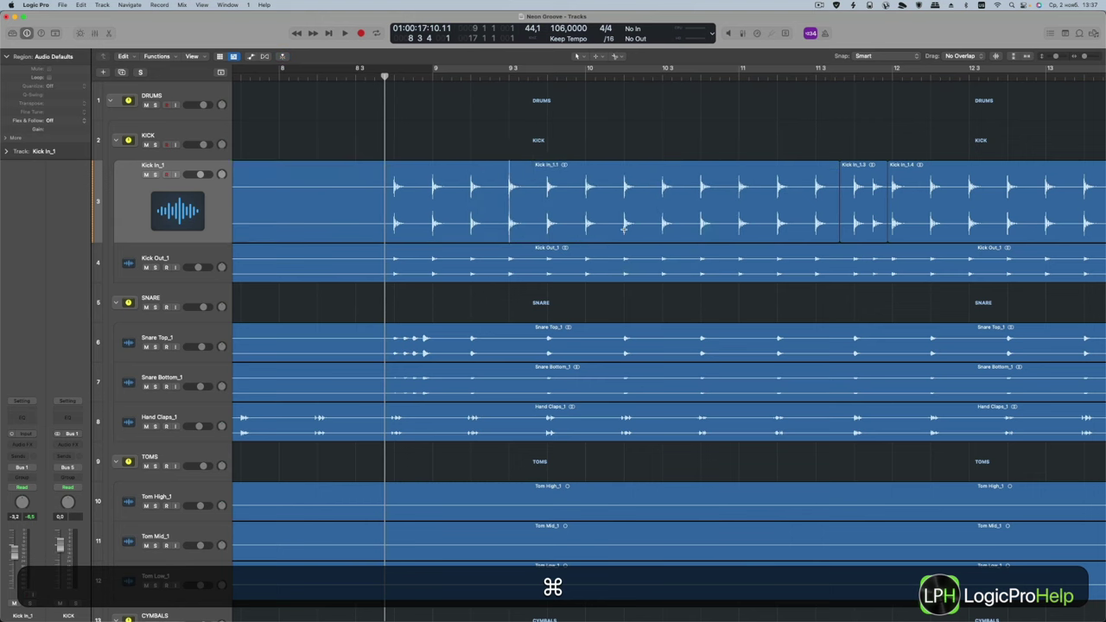
{"action": "left_click", "coordinate": [586, 152]}
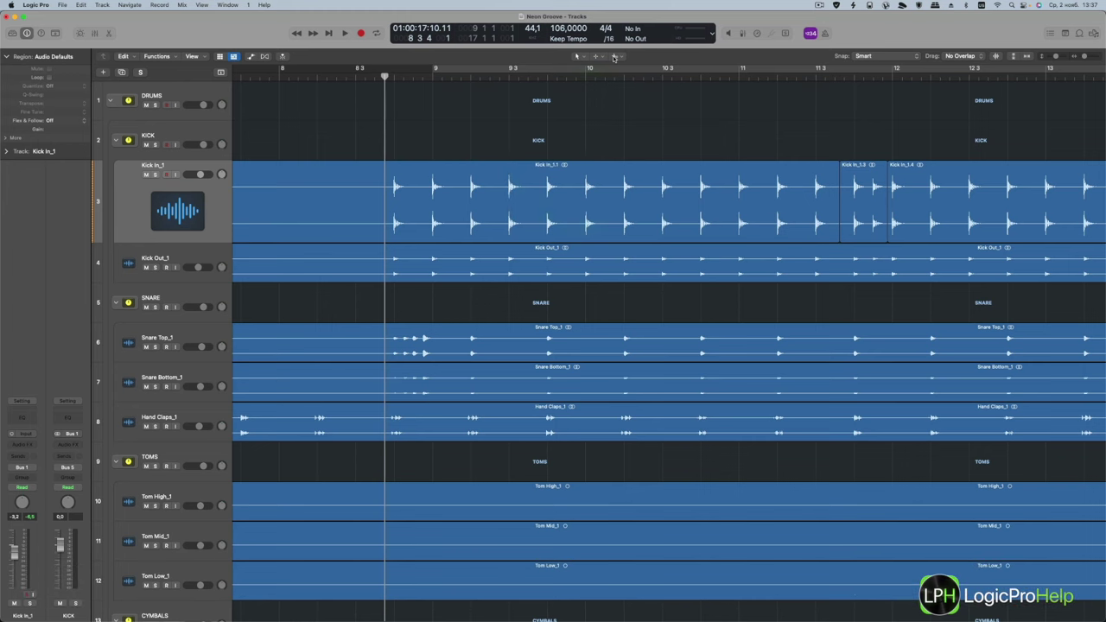
- Assign the Gain Tool to the third tool slot and raise the first Kick In_1 region's gain to +2,0 dB with it
{"action": "left_click", "coordinate": [616, 57]}
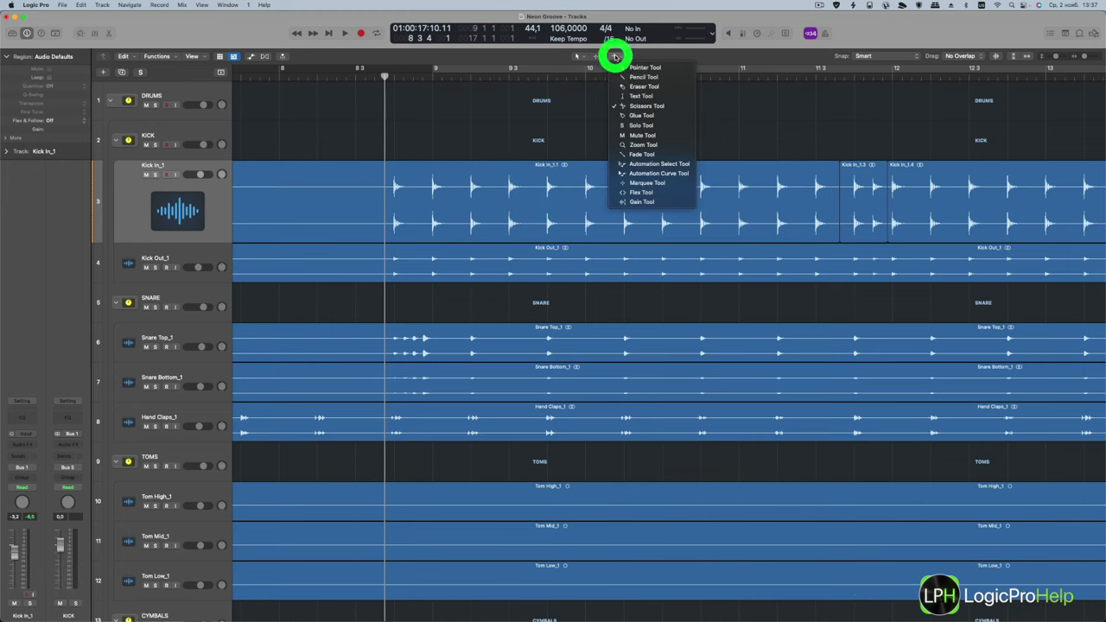
{"action": "left_click", "coordinate": [640, 202]}
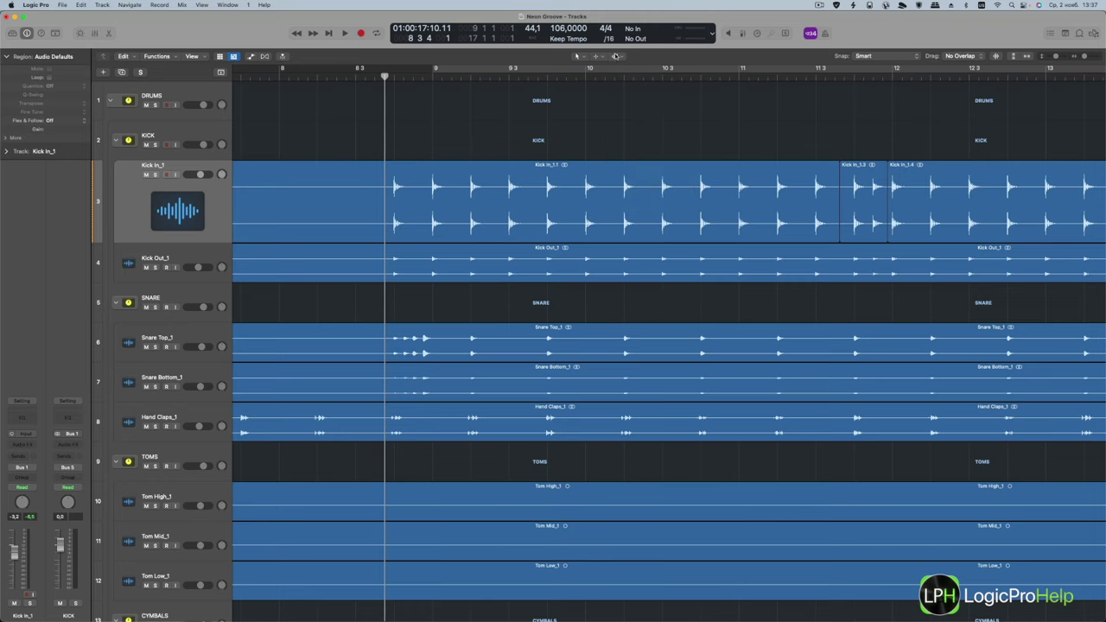
{"action": "left_click", "coordinate": [467, 191]}
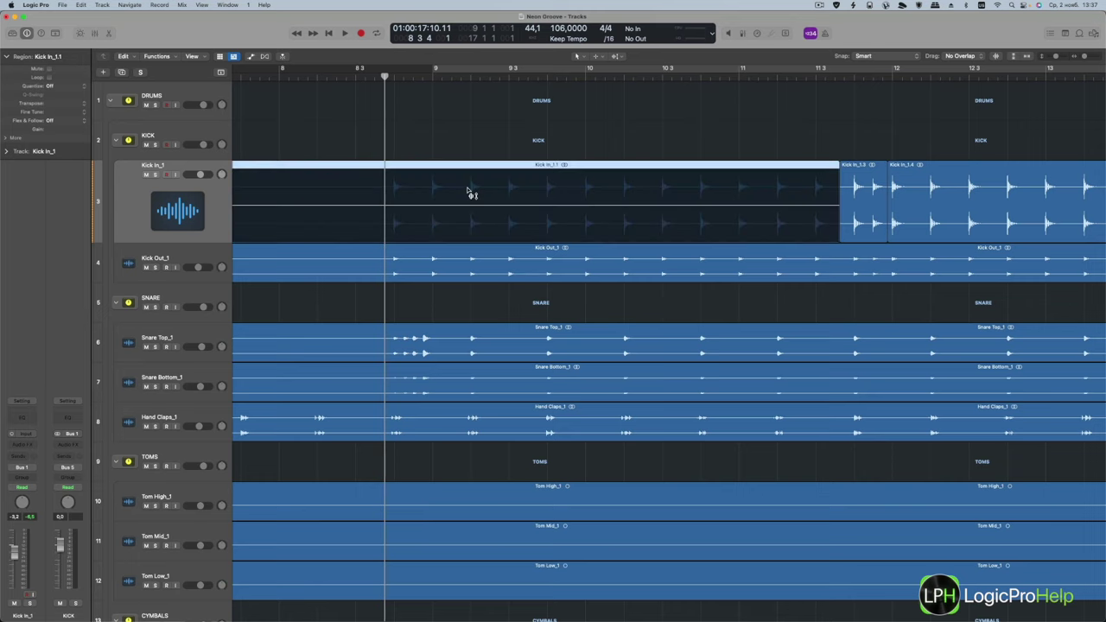
{"action": "left_click_drag", "start_coordinate": [467, 189], "coordinate": [467, 182]}
{"action": "scroll", "coordinate": [467, 181], "scroll_direction": "left", "scroll_amount": 6}
{"action": "scroll", "coordinate": [467, 181], "scroll_direction": "left", "scroll_amount": 2}
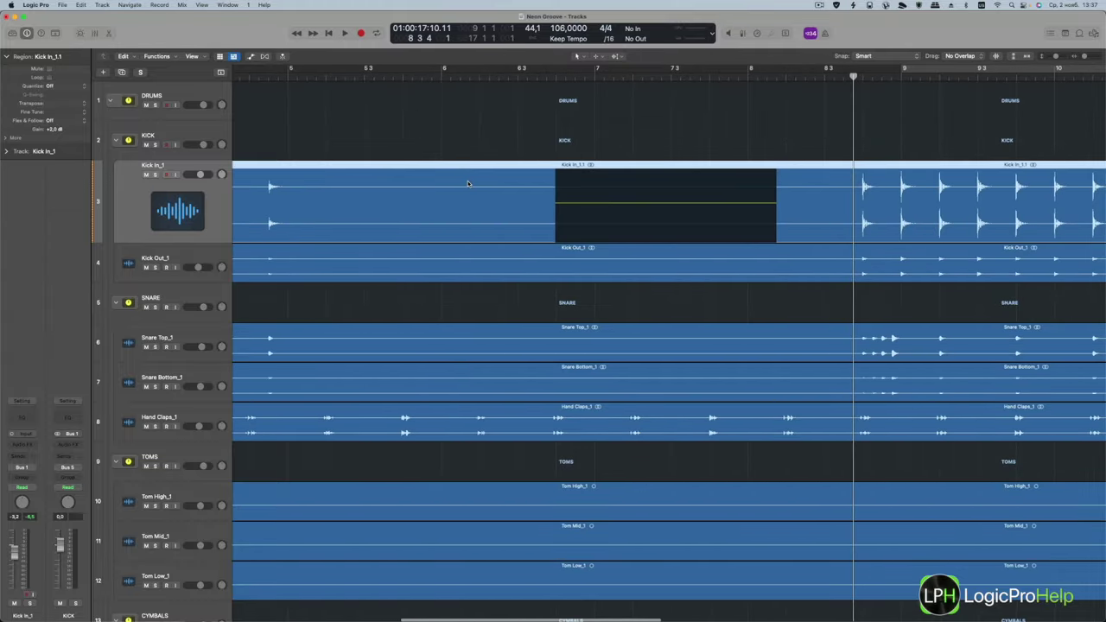
{"action": "left_click", "coordinate": [679, 143]}
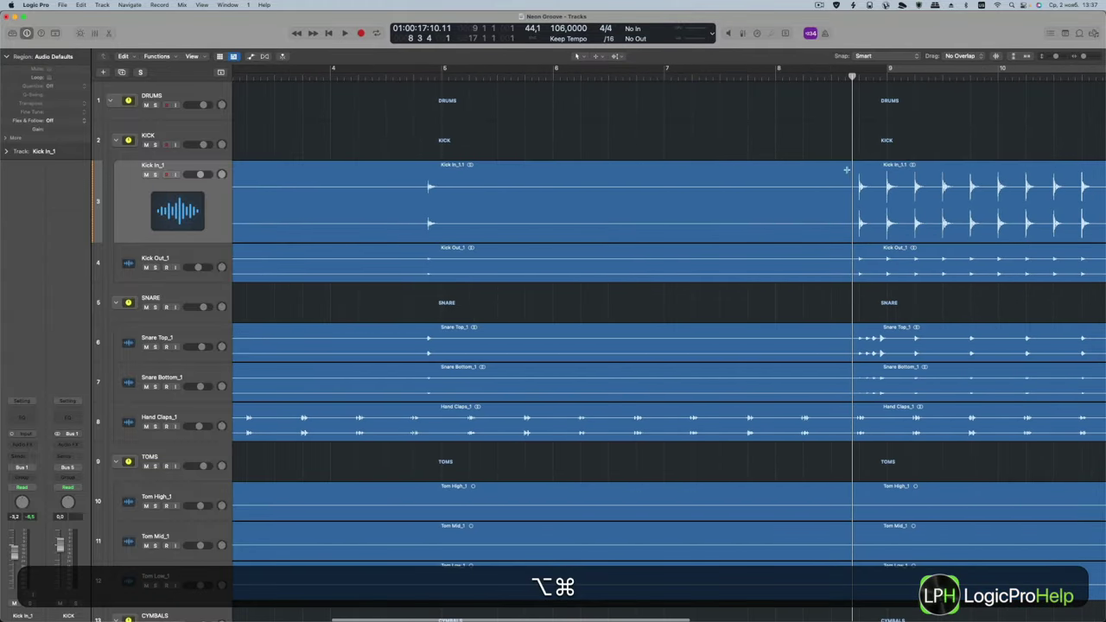
- Split the first Kick In_1 region in the silence just before the hits leading into bar 9
{"action": "left_click", "coordinate": [830, 178], "text": "super"}
{"action": "scroll", "coordinate": [844, 177], "scroll_direction": "right", "scroll_amount": 5}
{"action": "scroll", "coordinate": [804, 189], "scroll_direction": "right", "scroll_amount": 2}
{"action": "scroll", "coordinate": [769, 201], "scroll_direction": "up", "scroll_amount": 5}
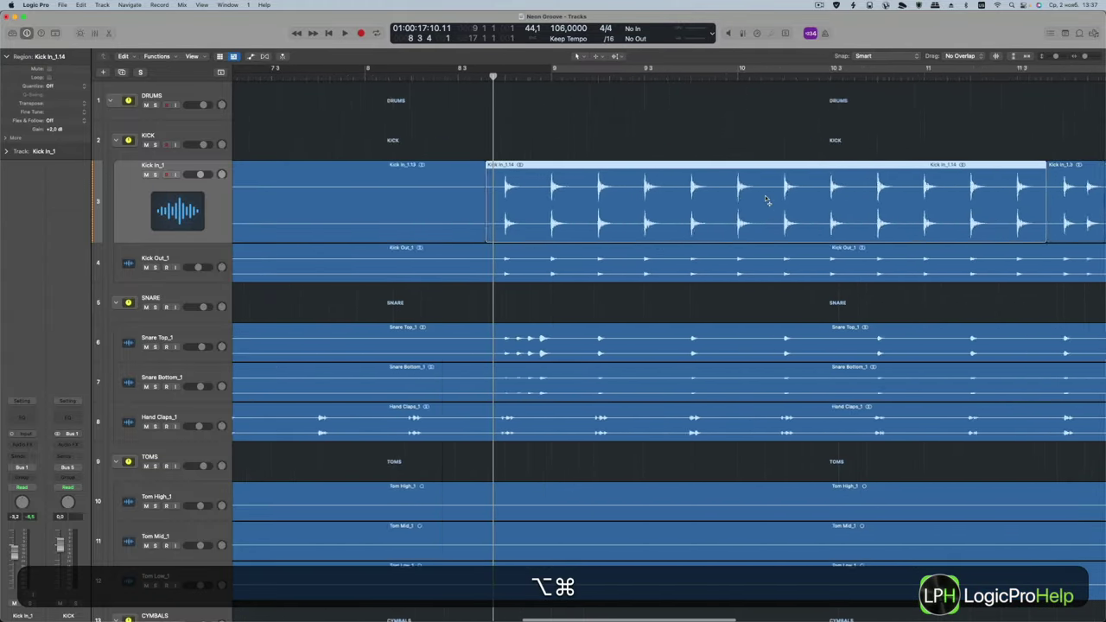
- Raise the split-off kick region's gain to +3,1 dB with the Gain Tool, and bring it back down to -0,2 dB
{"action": "scroll", "coordinate": [696, 213], "scroll_direction": "right", "scroll_amount": 2}
{"action": "left_click_drag", "start_coordinate": [696, 215], "coordinate": [696, 201]}
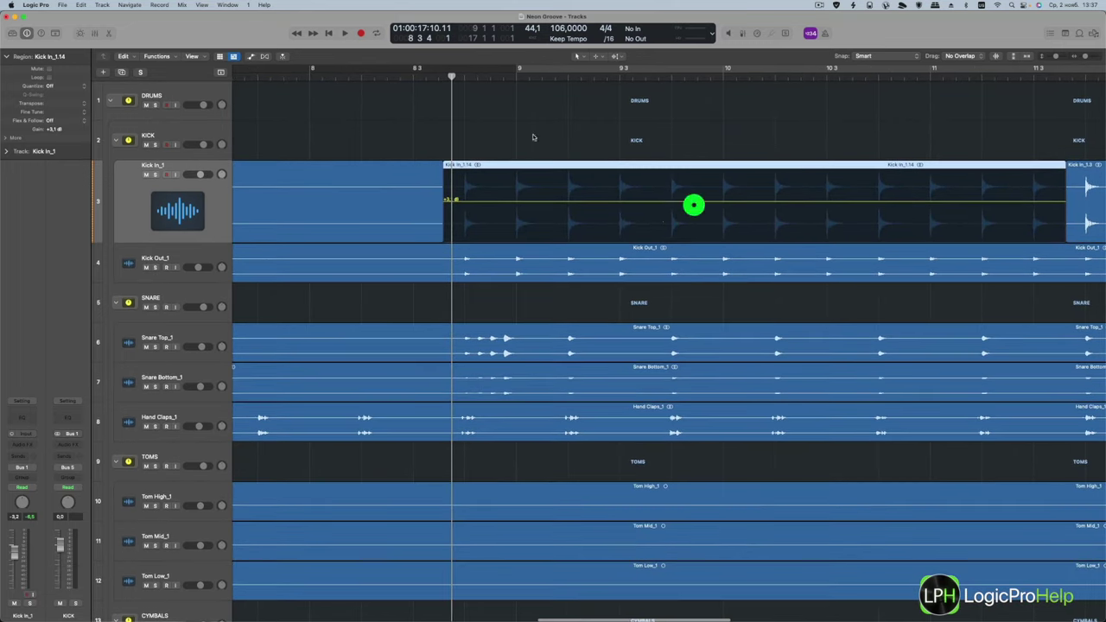
{"action": "left_click", "coordinate": [418, 76]}
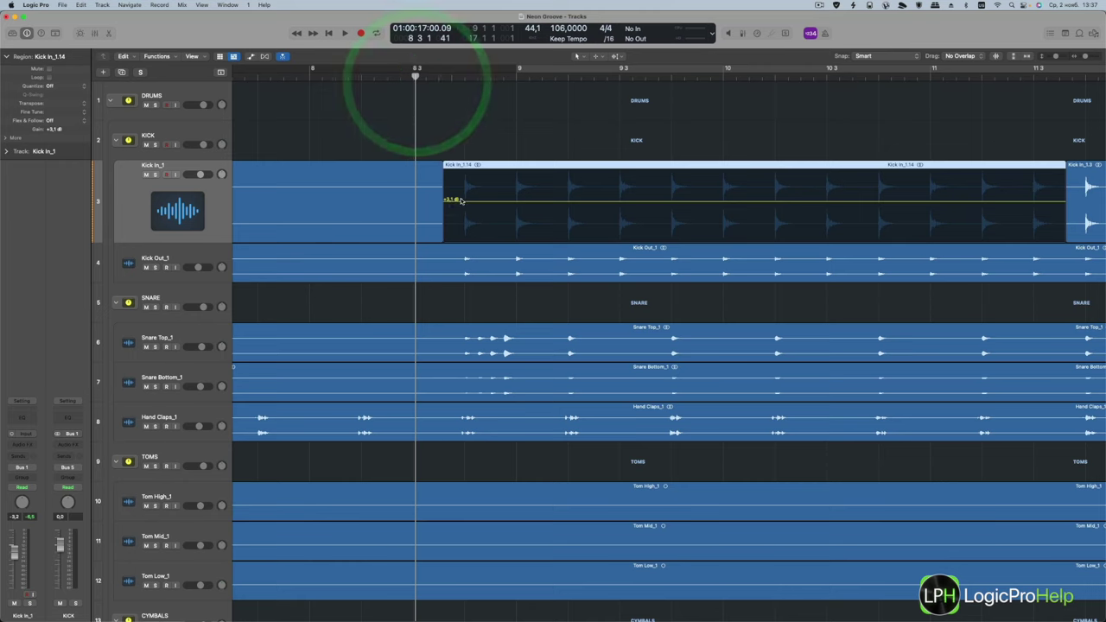
{"action": "mouse_move", "coordinate": [543, 207]}
{"action": "left_mouse_down"}
{"action": "mouse_move", "coordinate": [541, 222]}
{"action": "mouse_move", "coordinate": [536, 206]}
{"action": "left_mouse_up"}
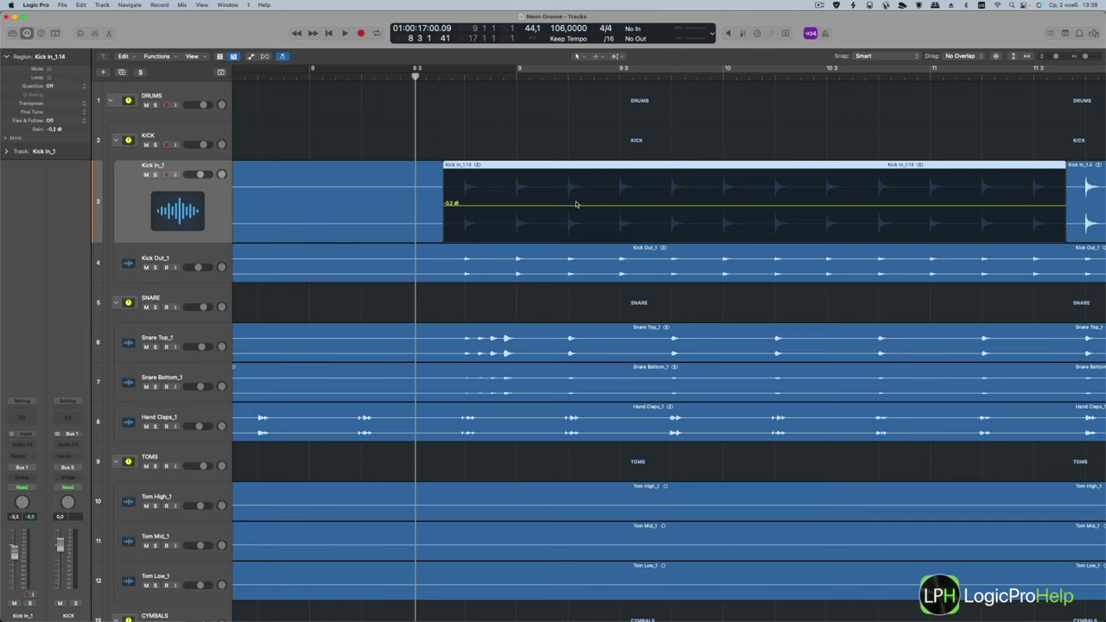
- Reset the split-off Kick In_1 region's gain to +0,0 dB, and isolate the single kick hit at bar 9 and boost its gain
{"action": "mouse_move", "coordinate": [556, 207]}
{"action": "left_mouse_down"}
{"action": "mouse_move", "coordinate": [555, 223]}
{"action": "mouse_move", "coordinate": [553, 202]}
{"action": "left_mouse_up"}
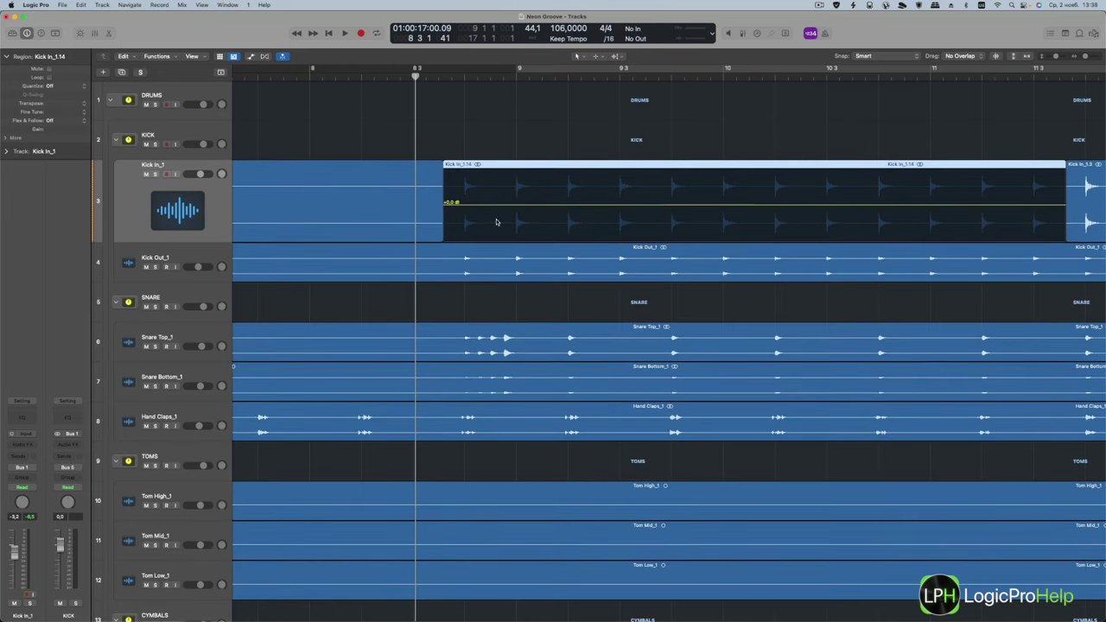
{"action": "left_click", "coordinate": [652, 120]}
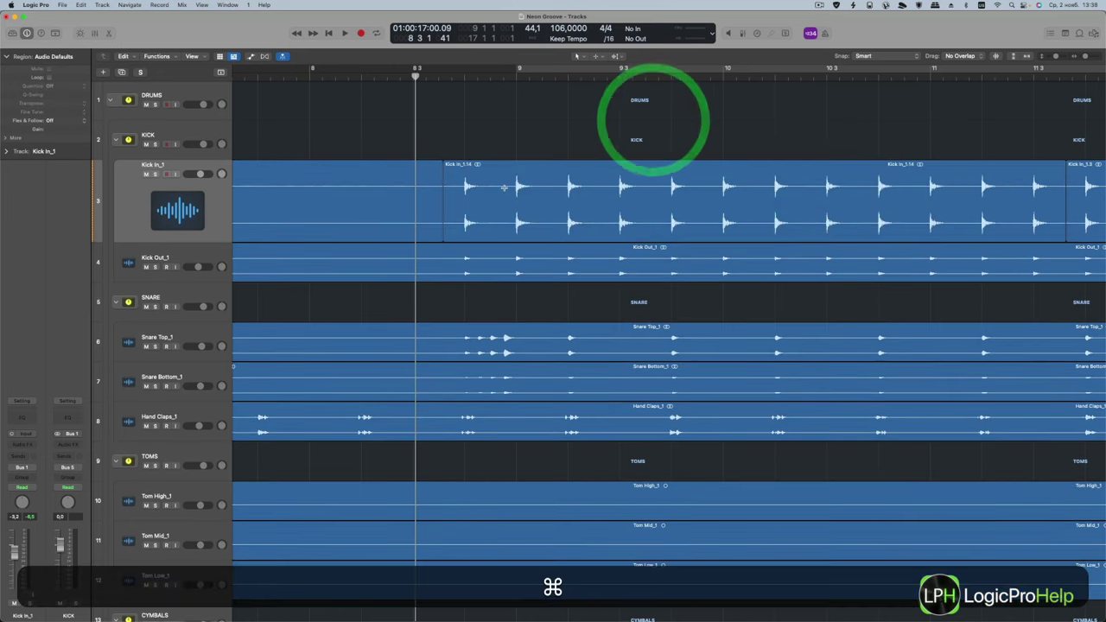
{"action": "left_click_drag", "start_coordinate": [510, 194], "coordinate": [533, 171]}
{"action": "left_click", "coordinate": [591, 146]}
{"action": "scroll", "coordinate": [594, 156], "scroll_direction": "right", "scroll_amount": 3}
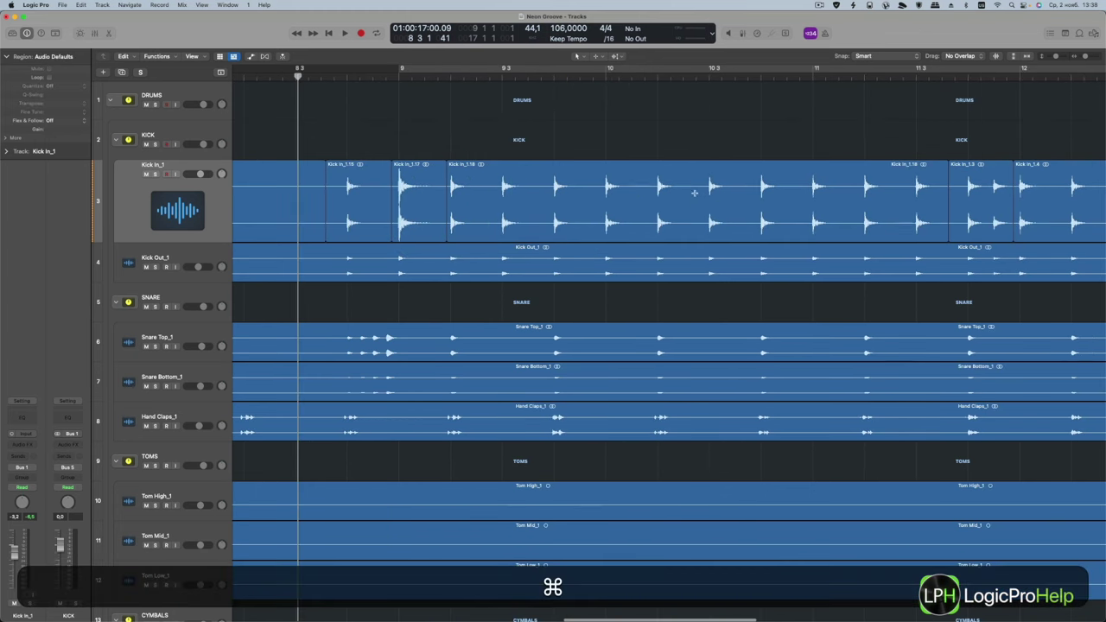
- Isolate the Kick In_1 hits at 10 3, 11 and 11 3, raising the first to +7,5 dB and lowering the last to -3,1 dB
{"action": "left_click_drag", "start_coordinate": [695, 193], "coordinate": [701, 225]}
{"action": "scroll", "coordinate": [741, 205], "scroll_direction": "right", "scroll_amount": 2}
{"action": "scroll", "coordinate": [741, 205], "scroll_direction": "right", "scroll_amount": 3}
{"action": "left_click_drag", "start_coordinate": [777, 199], "coordinate": [800, 236]}
{"action": "left_click", "coordinate": [806, 206]}
{"action": "left_click", "coordinate": [742, 223]}
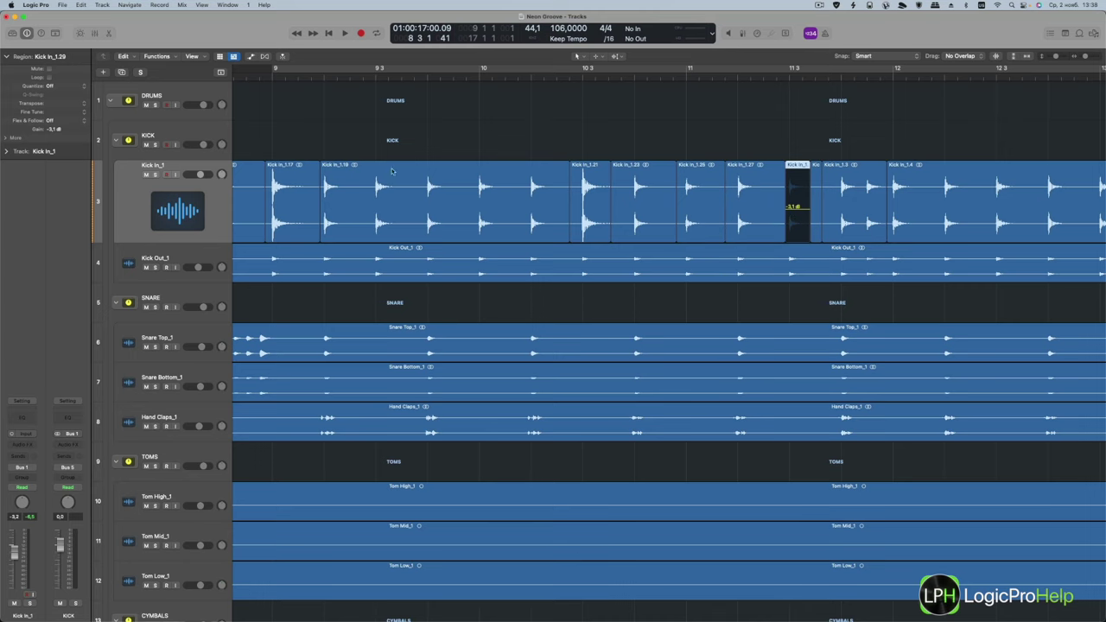
- Lower the gain of the isolated Kick In_1 hit at 10 3 to +1,5 dB with the Gain Tool
{"action": "left_click", "coordinate": [578, 201]}
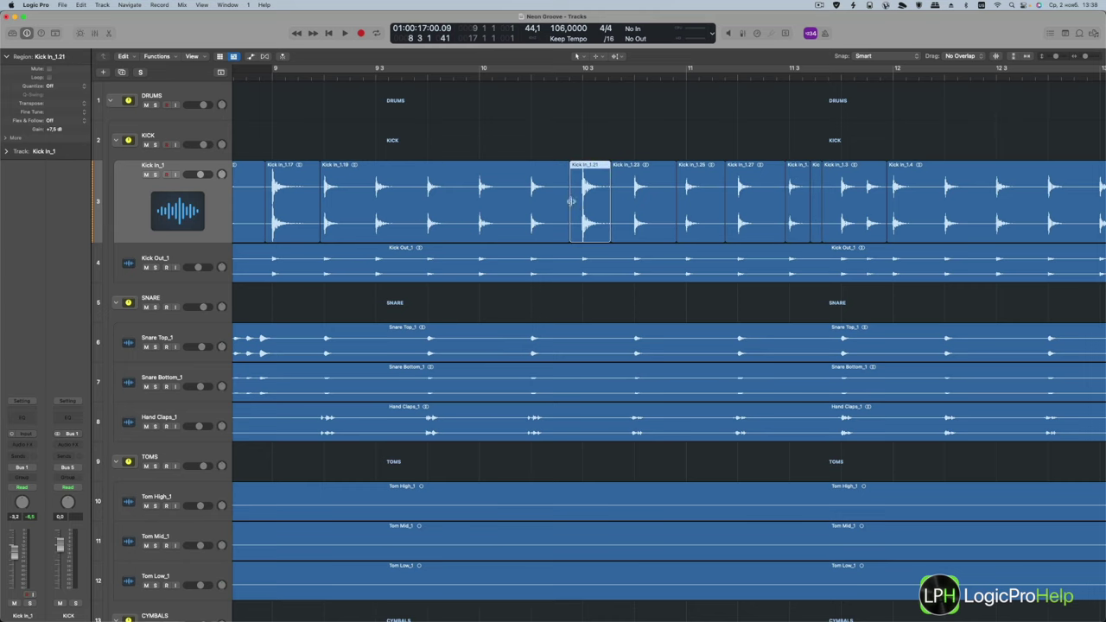
{"action": "left_click", "coordinate": [431, 202]}
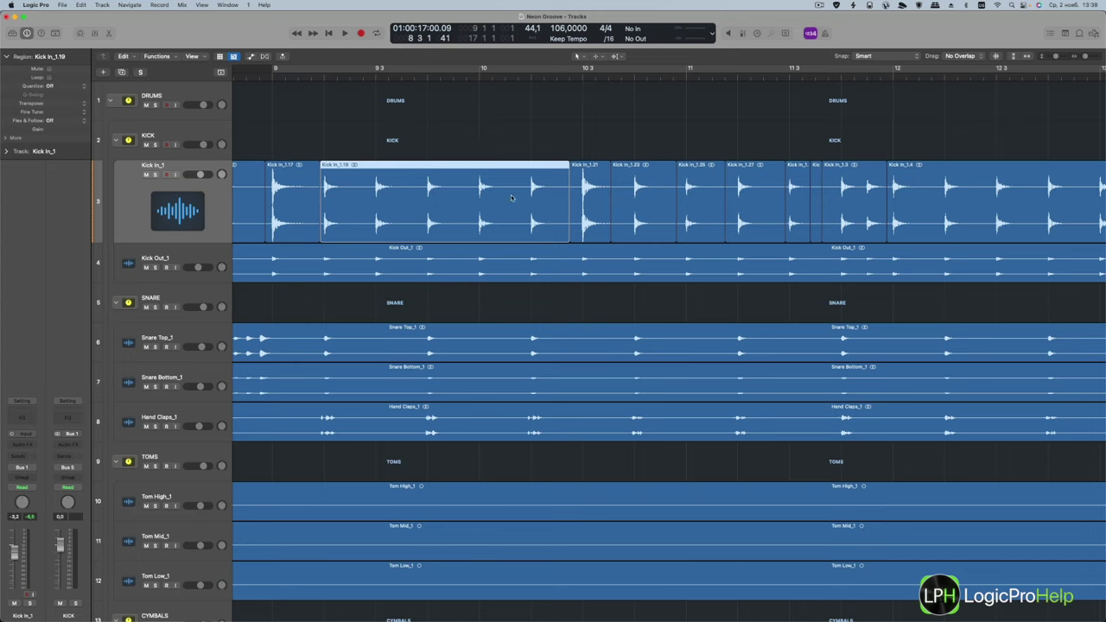
{"action": "left_click", "coordinate": [445, 202]}
{"action": "left_click_drag", "start_coordinate": [576, 192], "coordinate": [580, 217]}
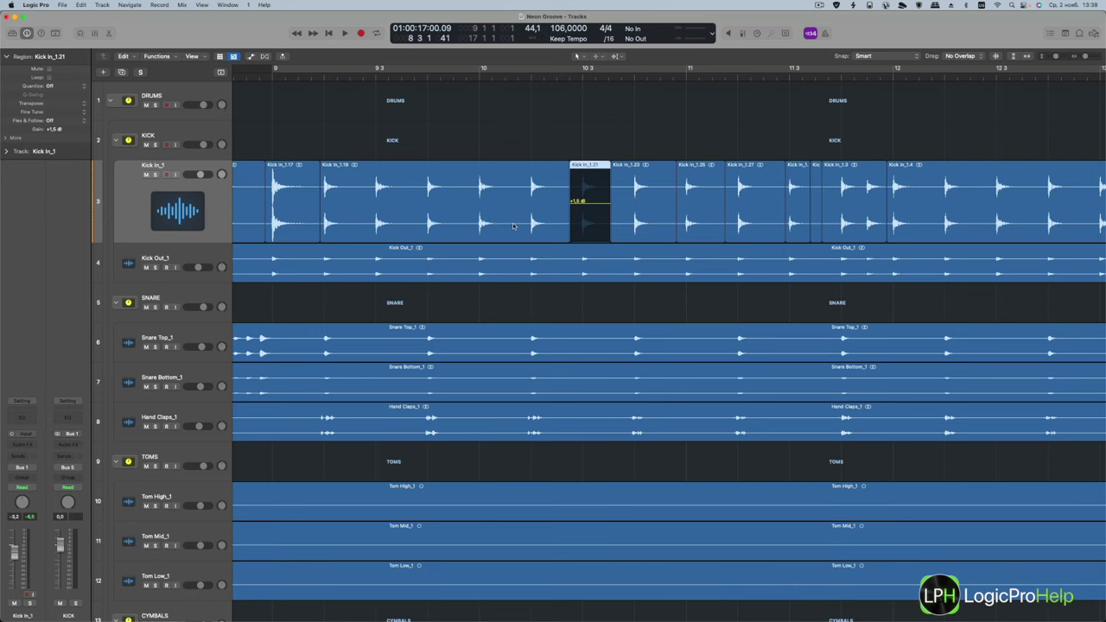
- Isolate the part of the Kick In_1 hit just after bar 11 and raise its gain to +5,0 dB
{"action": "left_click", "coordinate": [540, 208]}
{"action": "scroll", "coordinate": [588, 211], "scroll_direction": "up", "scroll_amount": 3}
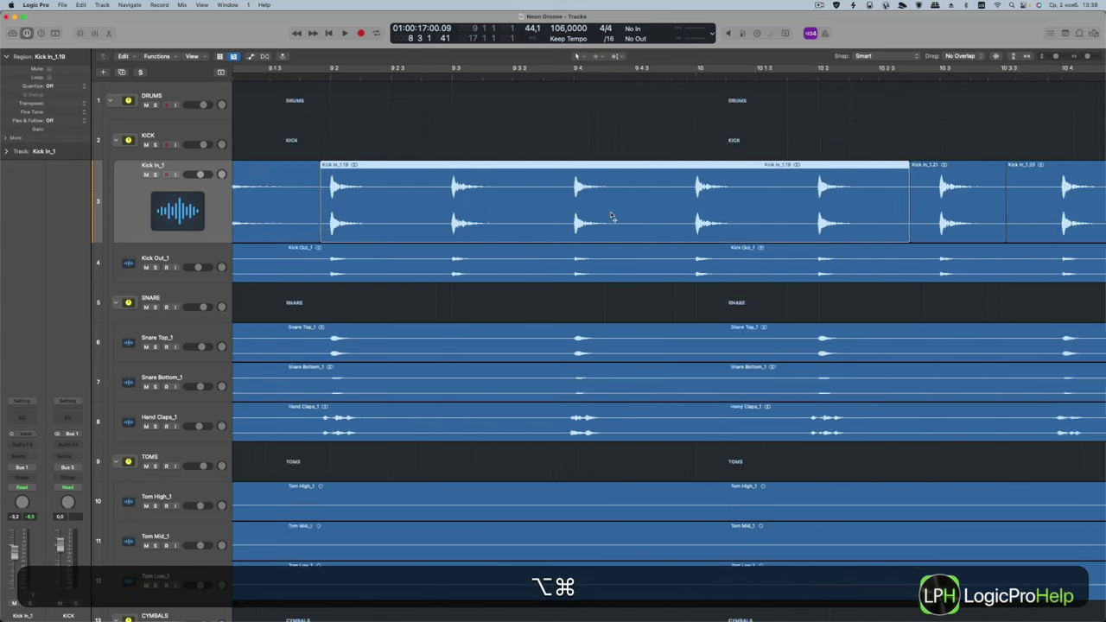
{"action": "scroll", "coordinate": [611, 214], "scroll_direction": "right", "scroll_amount": 10}
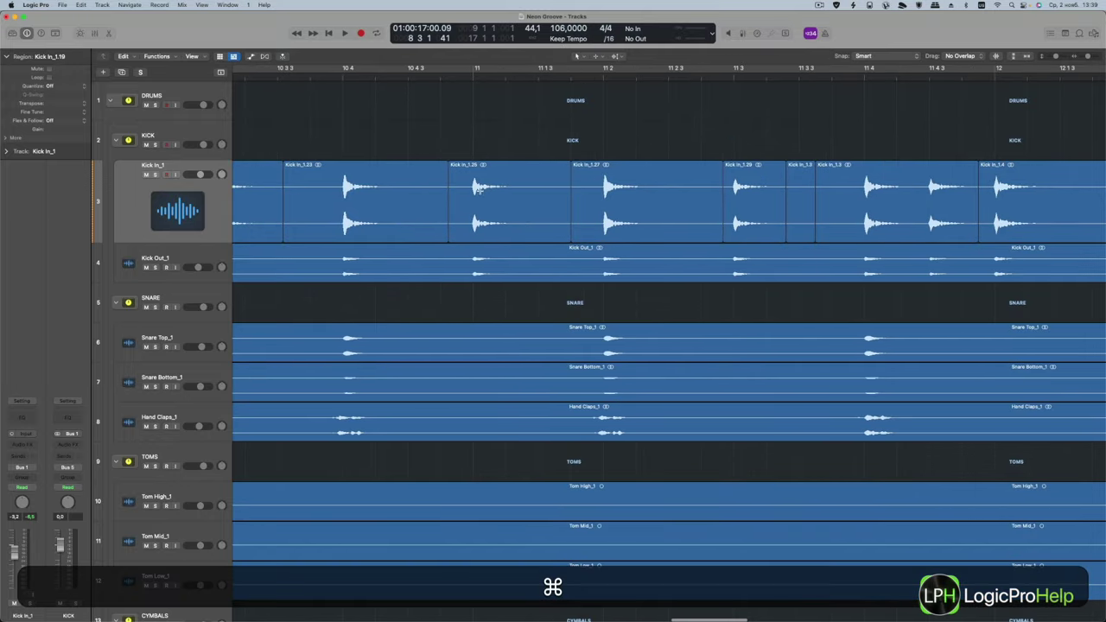
{"action": "left_click_drag", "start_coordinate": [476, 191], "coordinate": [500, 180]}
{"action": "left_click", "coordinate": [496, 192]}
{"action": "left_click", "coordinate": [466, 214]}
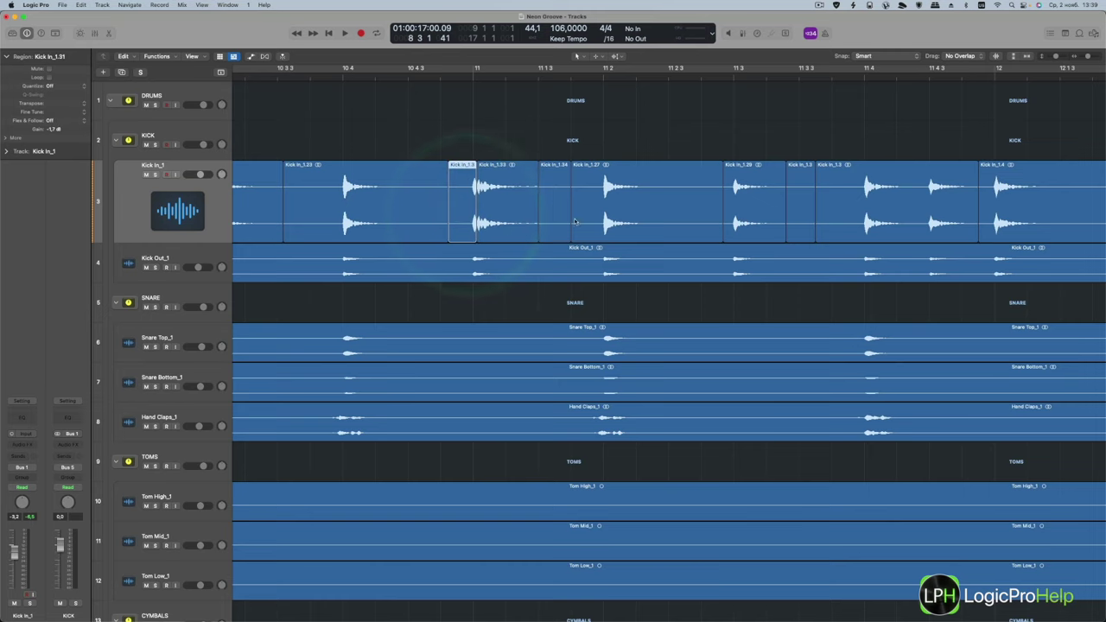
{"action": "left_click", "coordinate": [496, 198]}
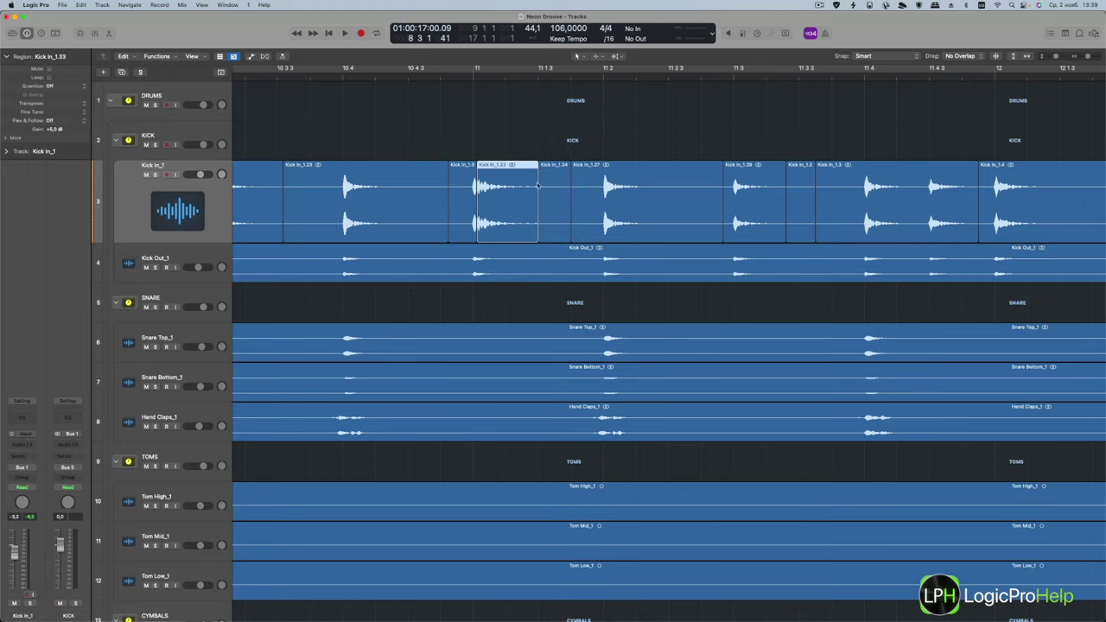
{"action": "left_click", "coordinate": [486, 151]}
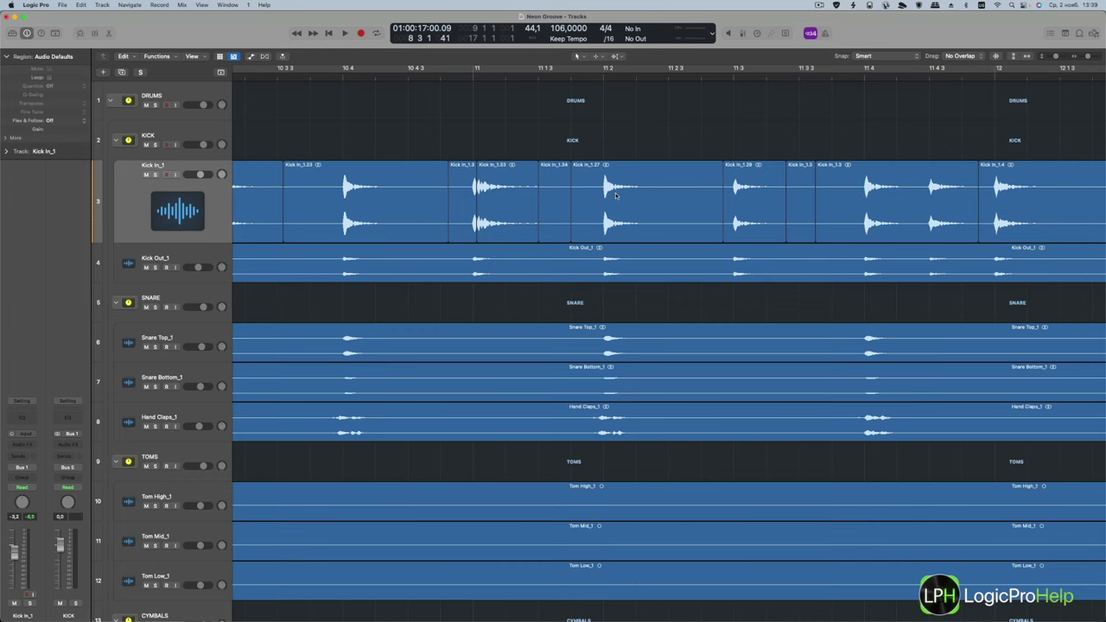
- Try raising the velocity offset of the El Piano Inst 1 region to +11 and +30 with the Gain Tool, and bring it back to zero
{"action": "scroll", "coordinate": [616, 196], "scroll_direction": "down", "scroll_amount": 10}
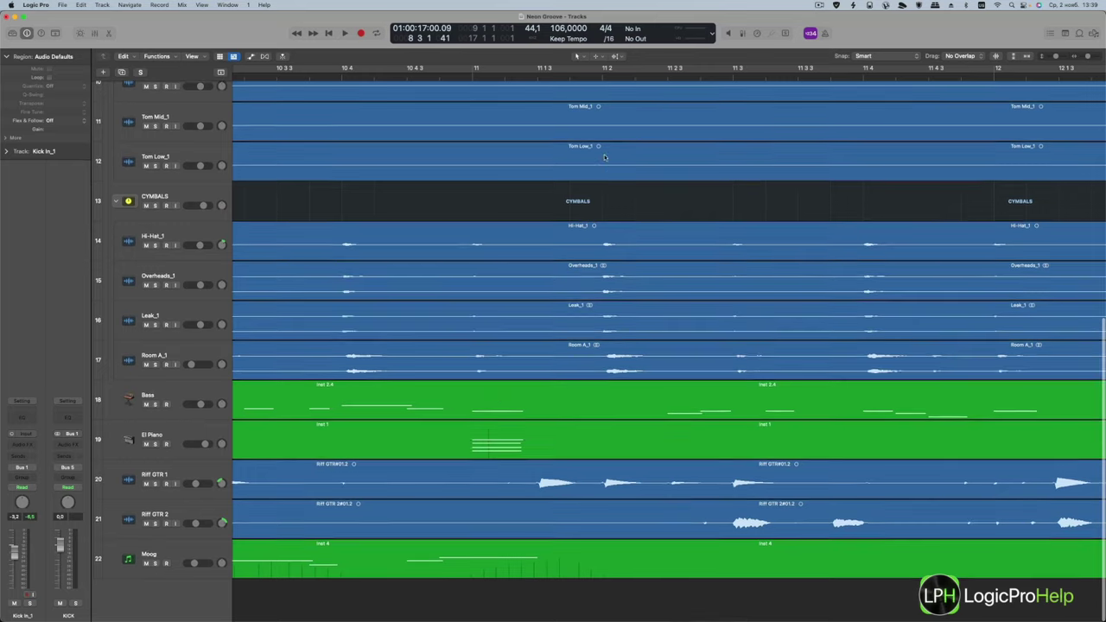
{"action": "left_click", "coordinate": [447, 449]}
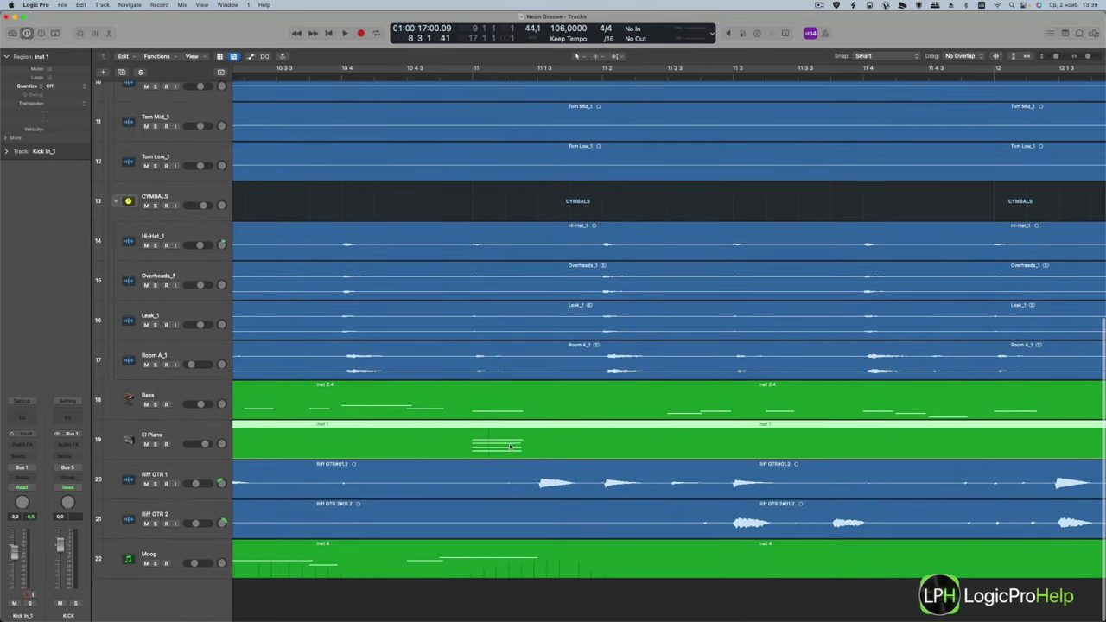
{"action": "scroll", "coordinate": [508, 446], "scroll_direction": "left", "scroll_amount": 1}
{"action": "left_click_drag", "start_coordinate": [508, 447], "coordinate": [508, 429]}
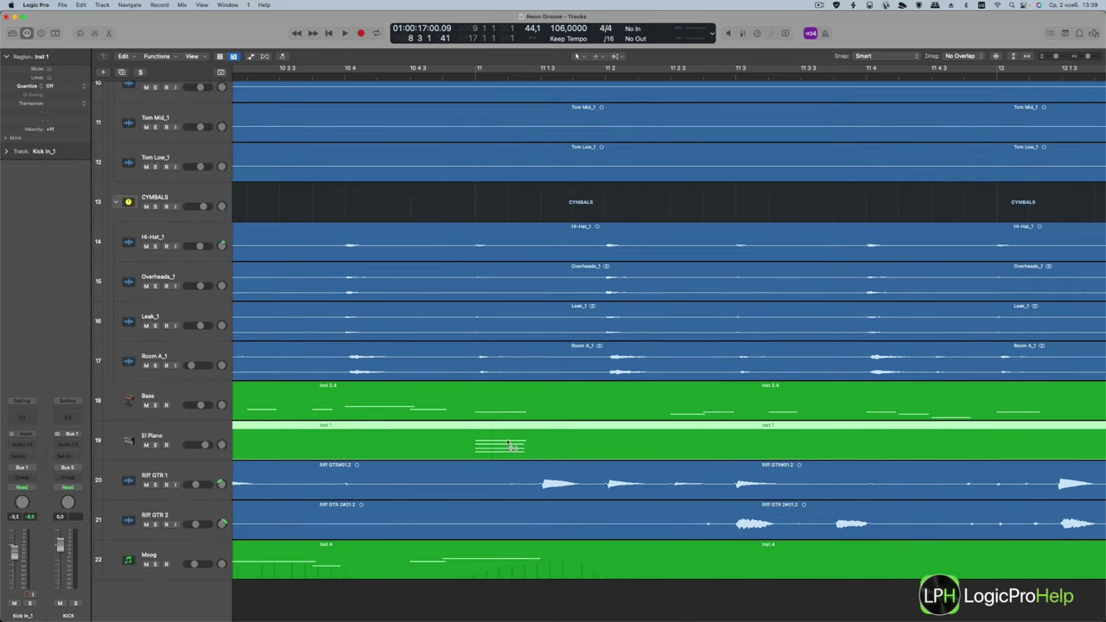
{"action": "scroll", "coordinate": [502, 444], "scroll_direction": "up", "scroll_amount": 1}
{"action": "left_click", "coordinate": [507, 440]}
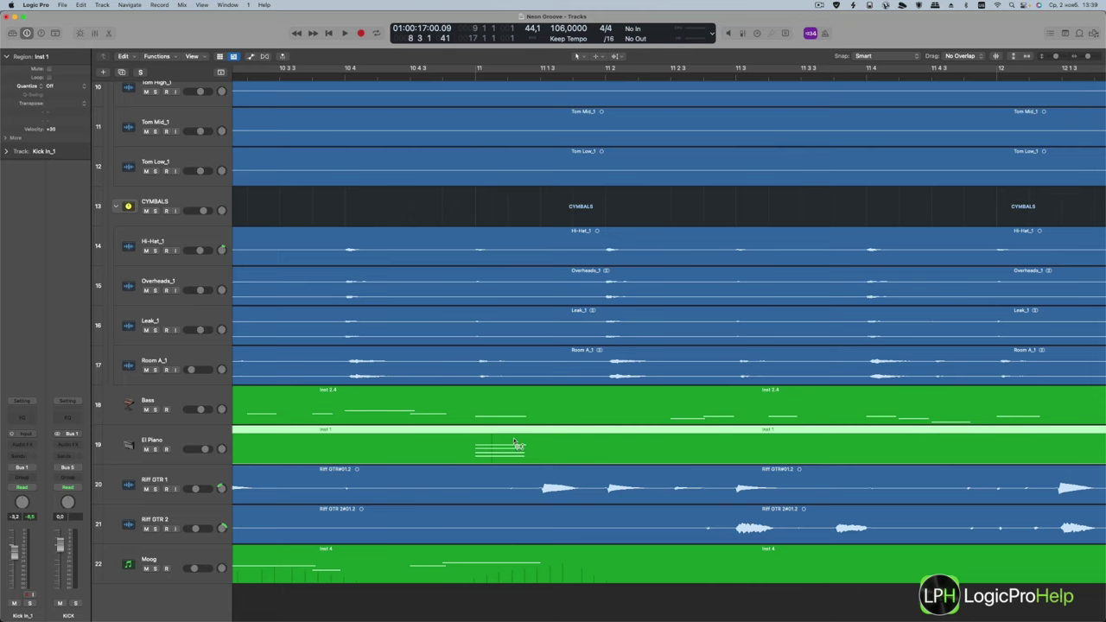
{"action": "mouse_move", "coordinate": [515, 441]}
{"action": "left_mouse_down"}
{"action": "mouse_move", "coordinate": [514, 423]}
{"action": "mouse_move", "coordinate": [523, 505]}
{"action": "mouse_move", "coordinate": [524, 460]}
{"action": "left_mouse_up"}
- Open the El Piano Inst 1 region in the Piano Roll, try velocity offsets of -99 and -2 with the Gain Tool, and reset the offset
{"action": "double_click", "coordinate": [521, 457]}
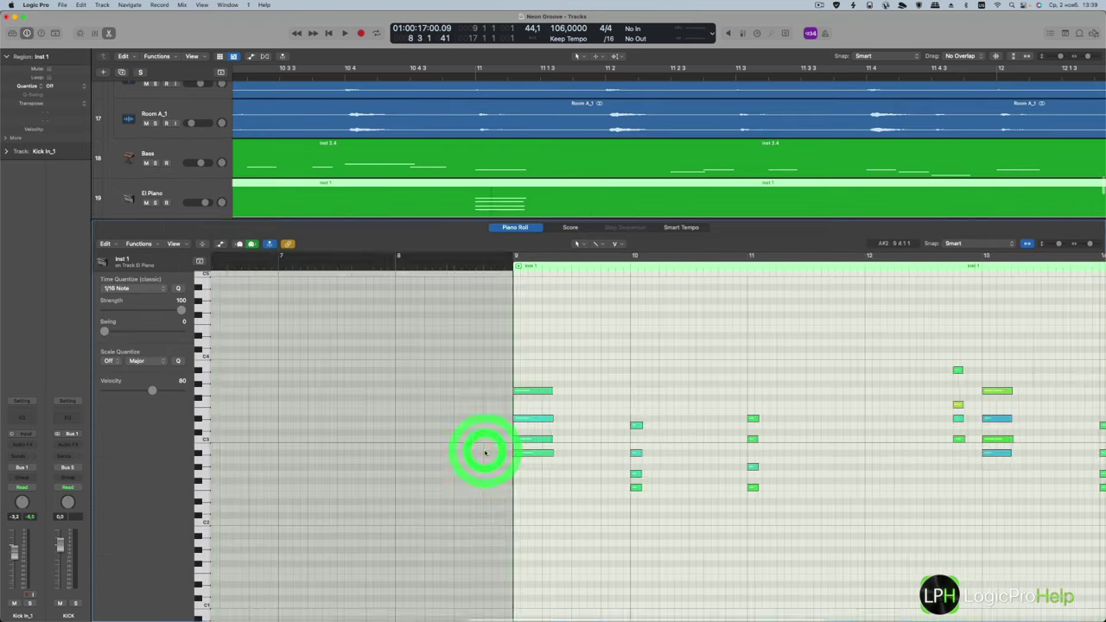
{"action": "left_click", "coordinate": [574, 60]}
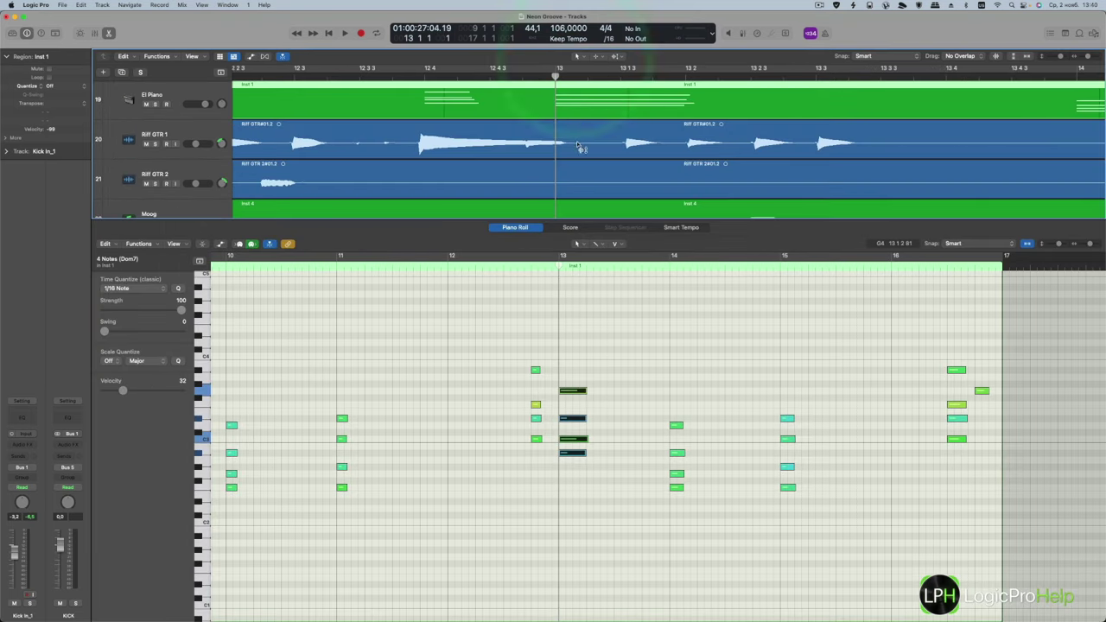
{"action": "left_click", "coordinate": [577, 142]}
{"action": "left_click", "coordinate": [583, 62]}
{"action": "left_click_drag", "start_coordinate": [583, 103], "coordinate": [585, 132]}
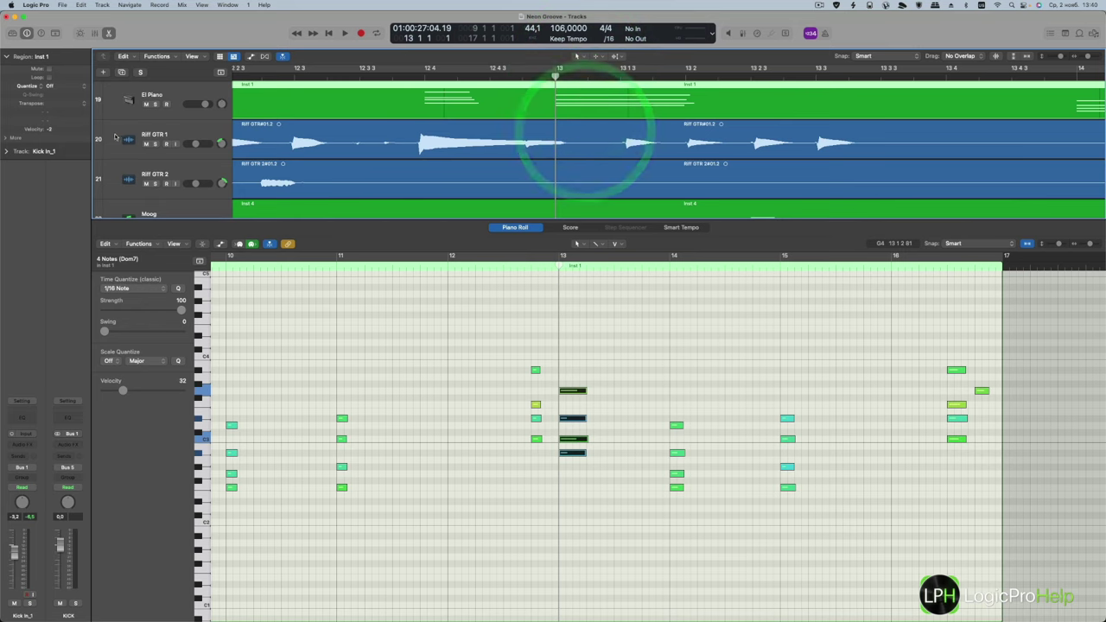
{"action": "left_click", "coordinate": [73, 131]}
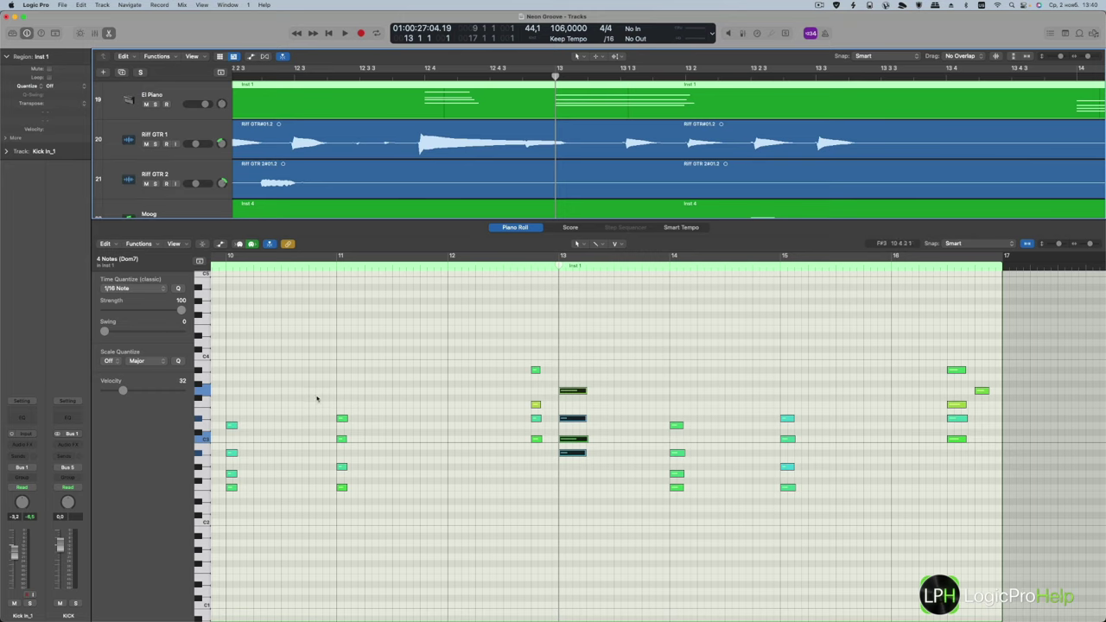
- Try raising the velocity of the four chord notes at bar 13 to 78 in the Piano Roll, and undo it
{"action": "left_click_drag", "start_coordinate": [584, 351], "coordinate": [567, 511]}
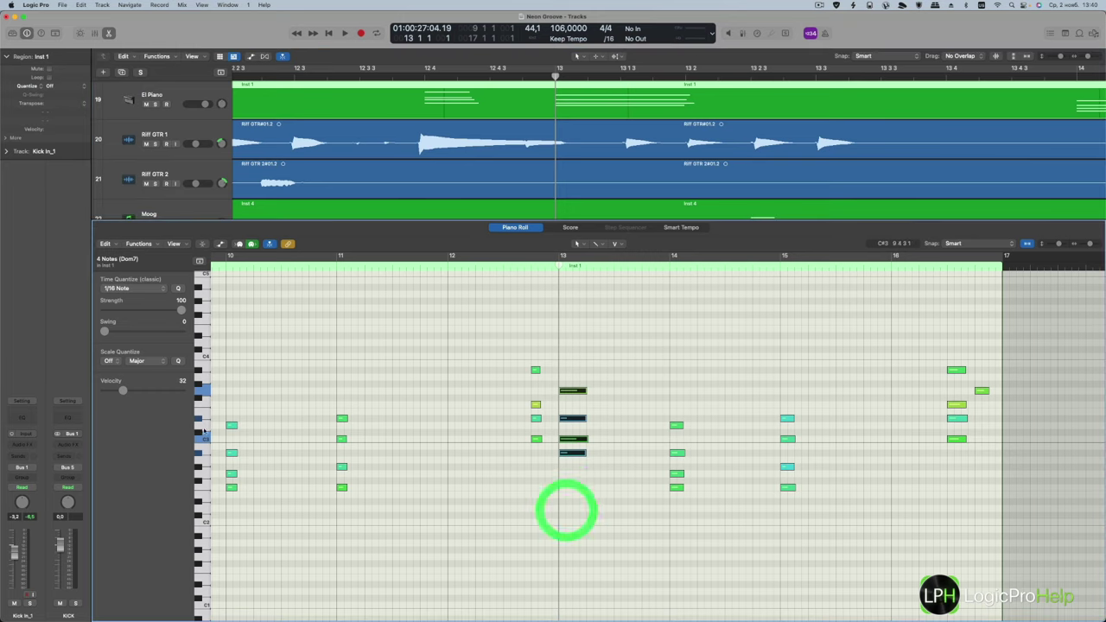
{"action": "left_click_drag", "start_coordinate": [123, 391], "coordinate": [161, 391]}
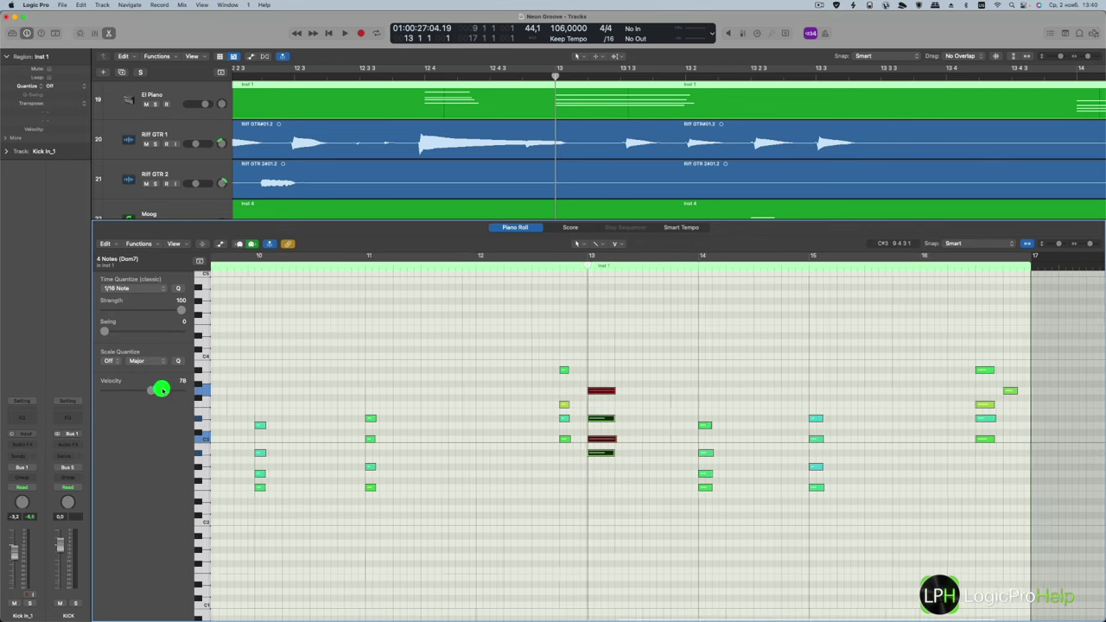
{"action": "key", "text": "super+z"}
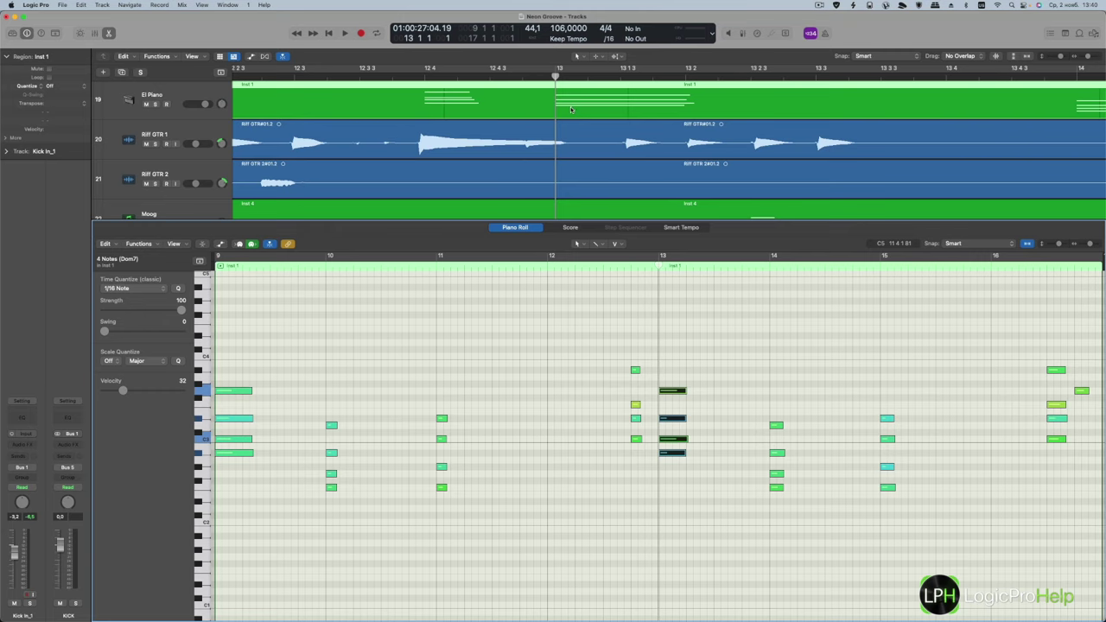
- Raise the Inst 1 region's velocity offset to +45, and solo El Piano to audition the chord at bar 13
{"action": "left_click", "coordinate": [558, 94]}
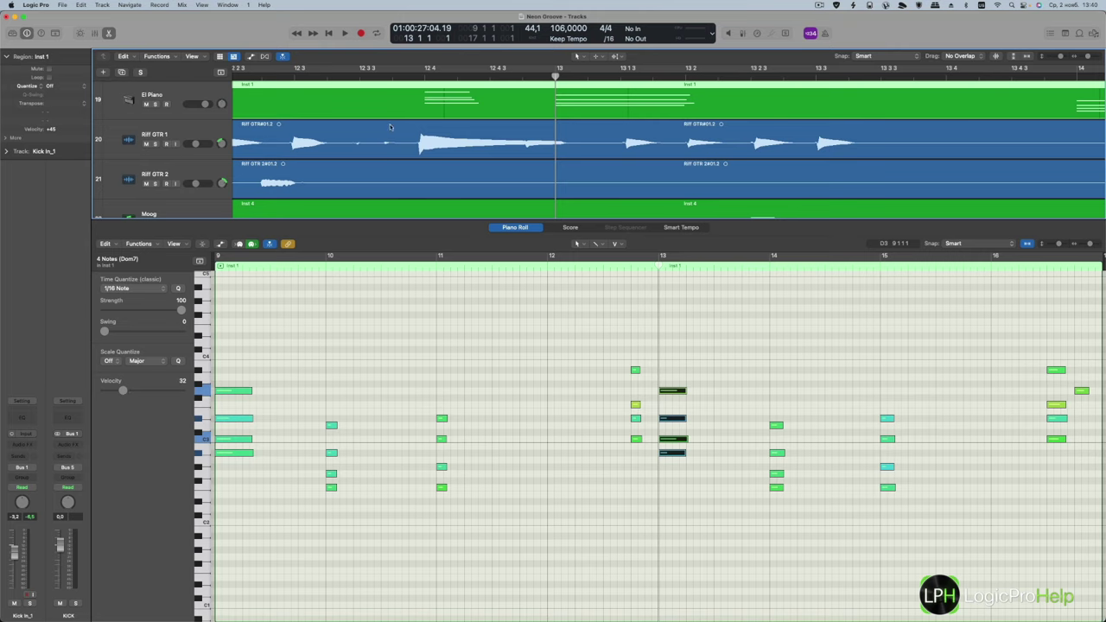
{"action": "left_click", "coordinate": [554, 79]}
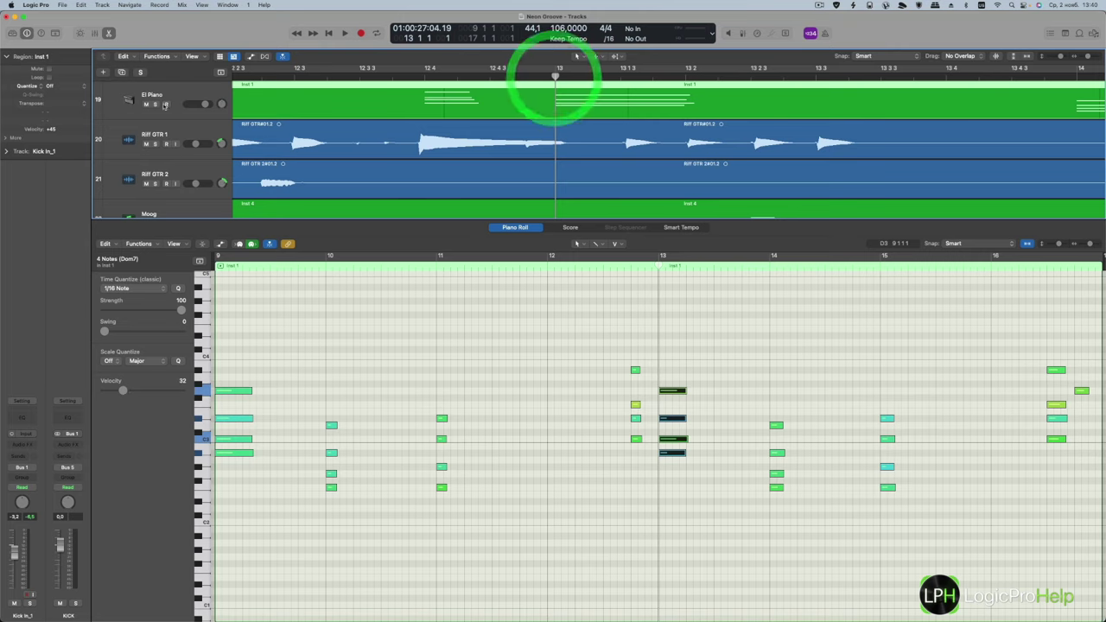
{"action": "left_click", "coordinate": [157, 104]}
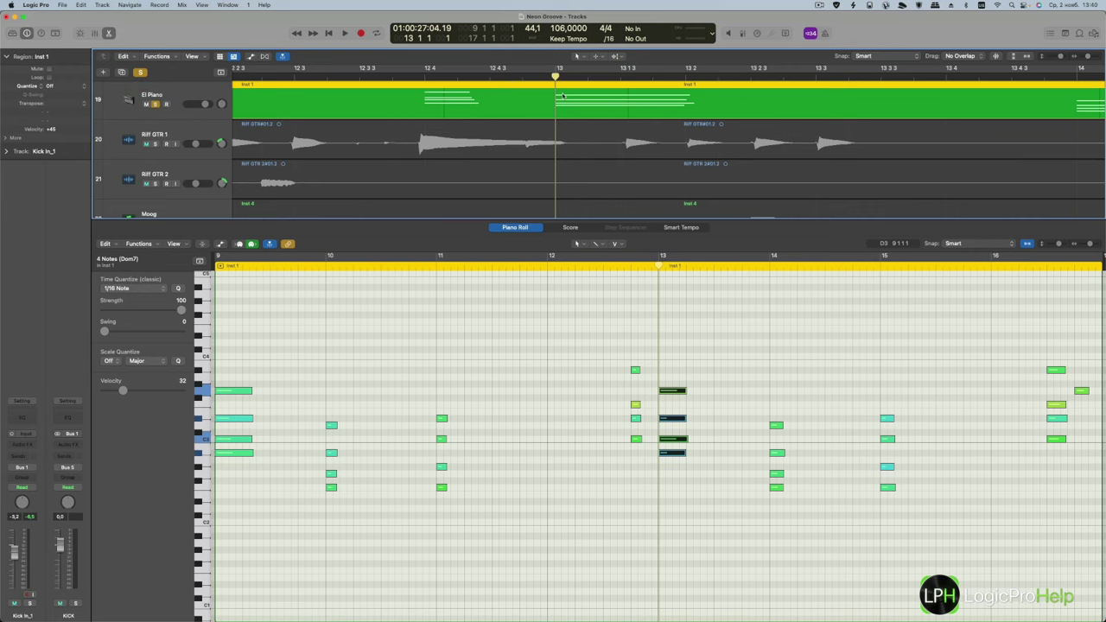
{"action": "key", "text": "space"}
{"action": "key", "text": "space"}
{"action": "key", "text": "space"}
{"action": "key", "text": "space"}
- Replay the El Piano chord from bar 13 with the region's velocity offset at +34 and at +99
{"action": "left_click", "coordinate": [553, 77]}
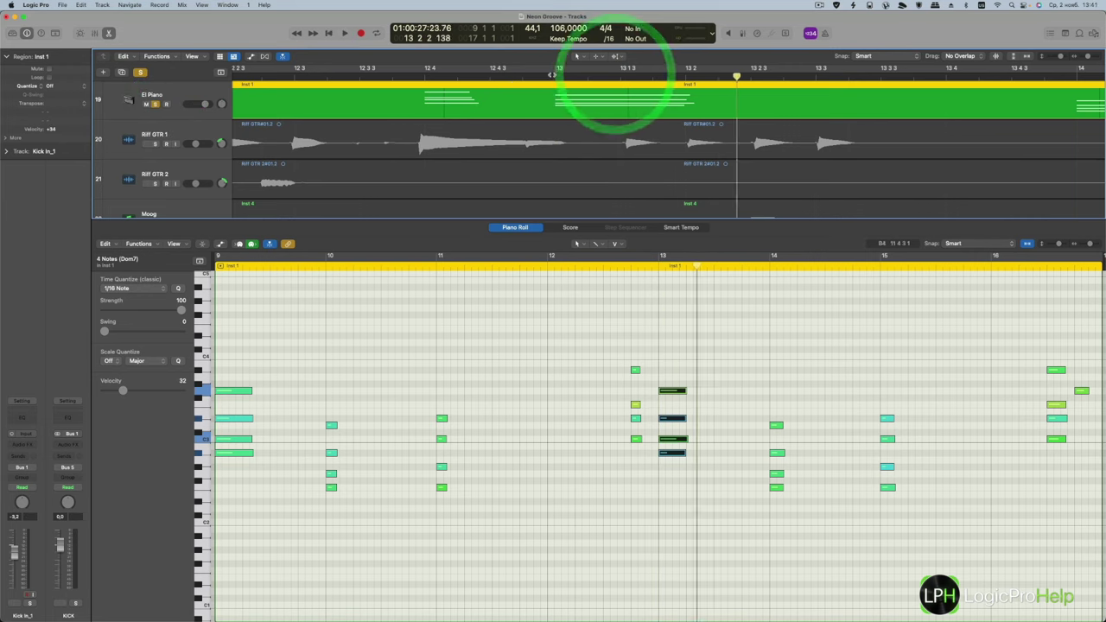
{"action": "left_click", "coordinate": [551, 76]}
{"action": "key", "text": "space"}
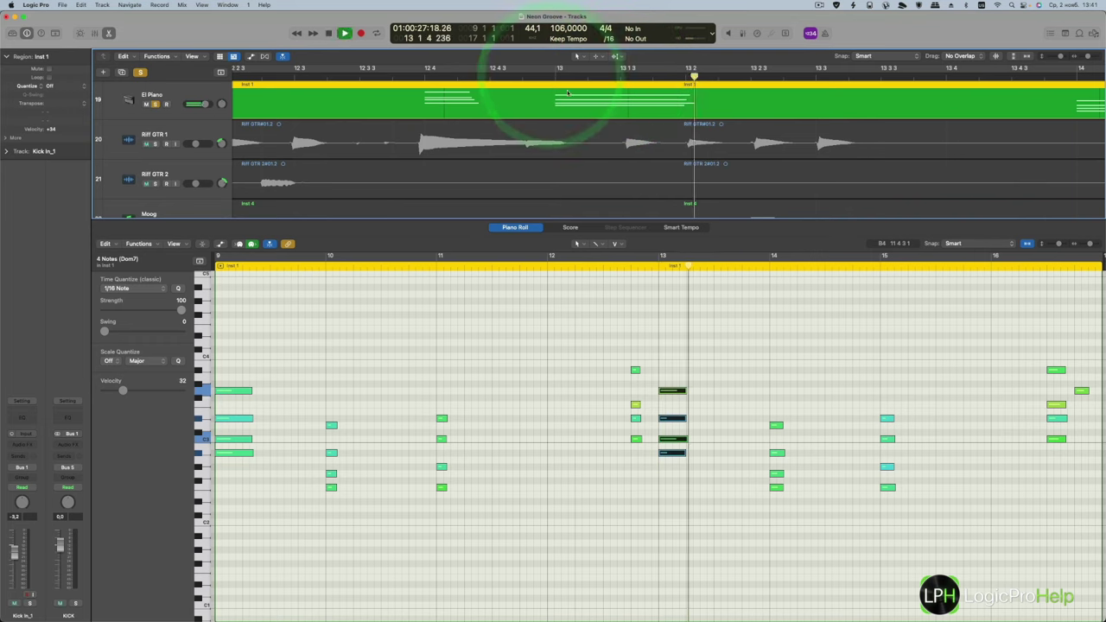
{"action": "key", "text": "space"}
{"action": "left_click", "coordinate": [588, 77]}
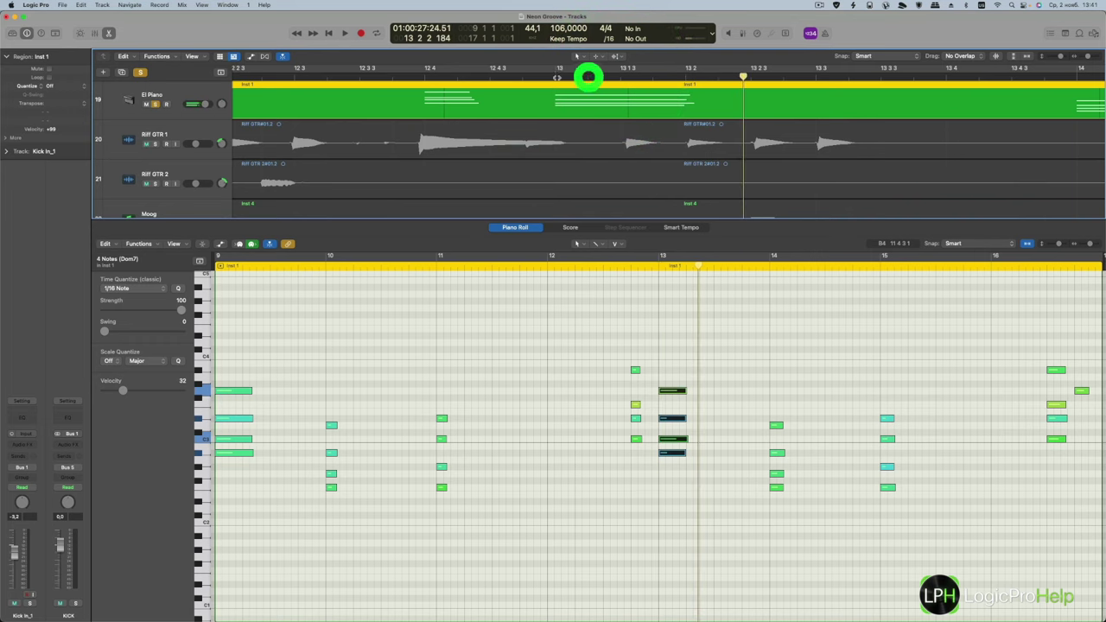
{"action": "left_click", "coordinate": [554, 77]}
{"action": "key", "text": "space"}
{"action": "key", "text": "space"}
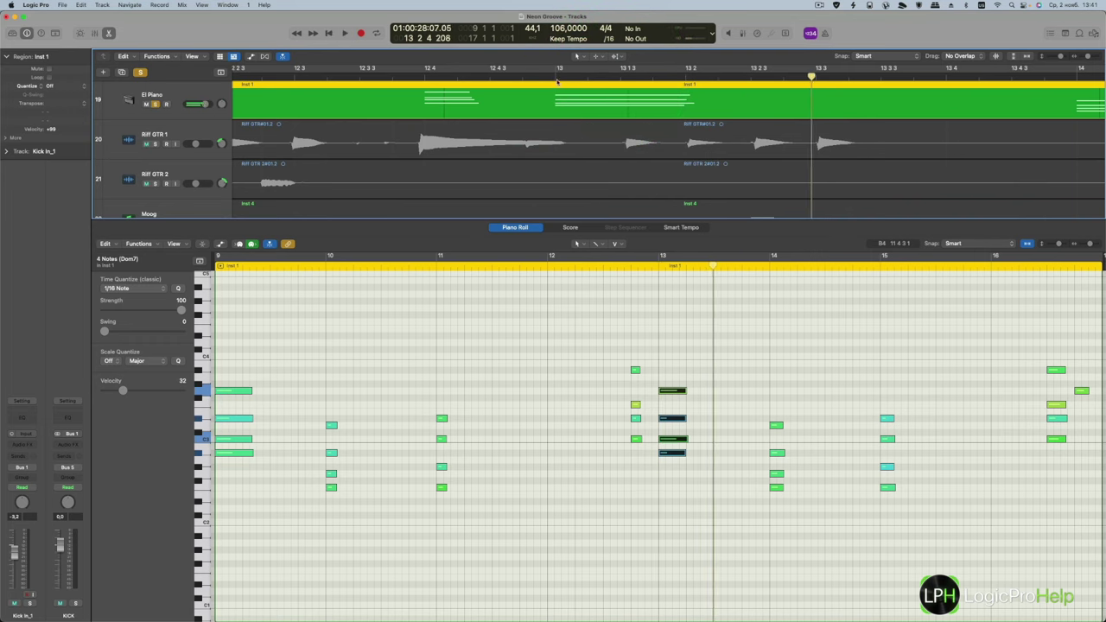
- Lower the Inst 1 region's velocity offset to -19 with the Gain Tool and play the chord around bar 13
{"action": "left_click", "coordinate": [558, 80]}
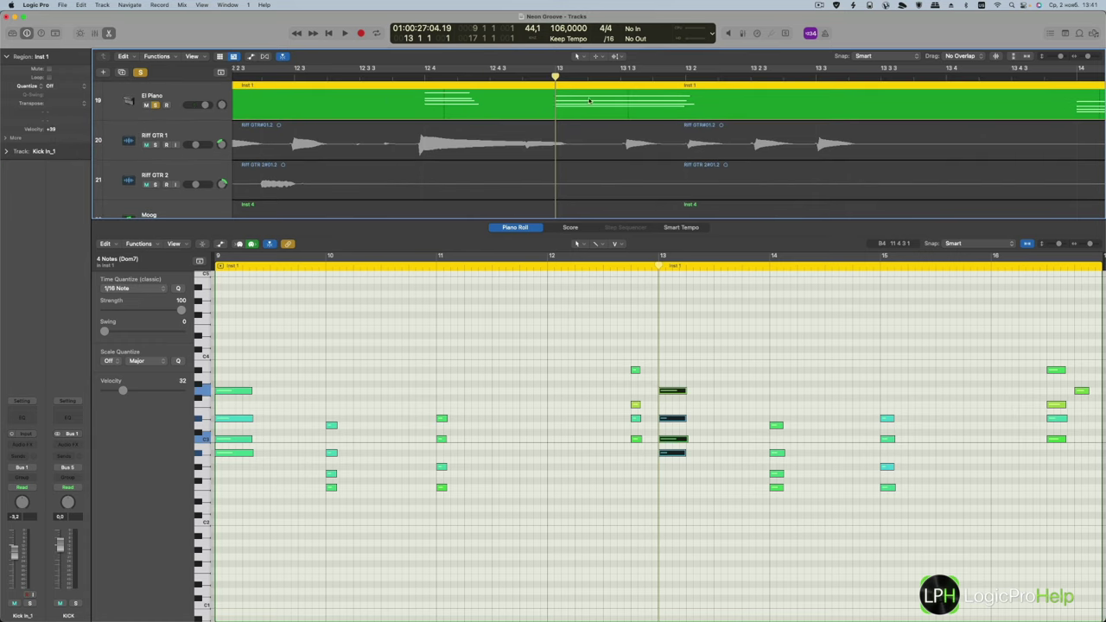
{"action": "left_click", "coordinate": [587, 119]}
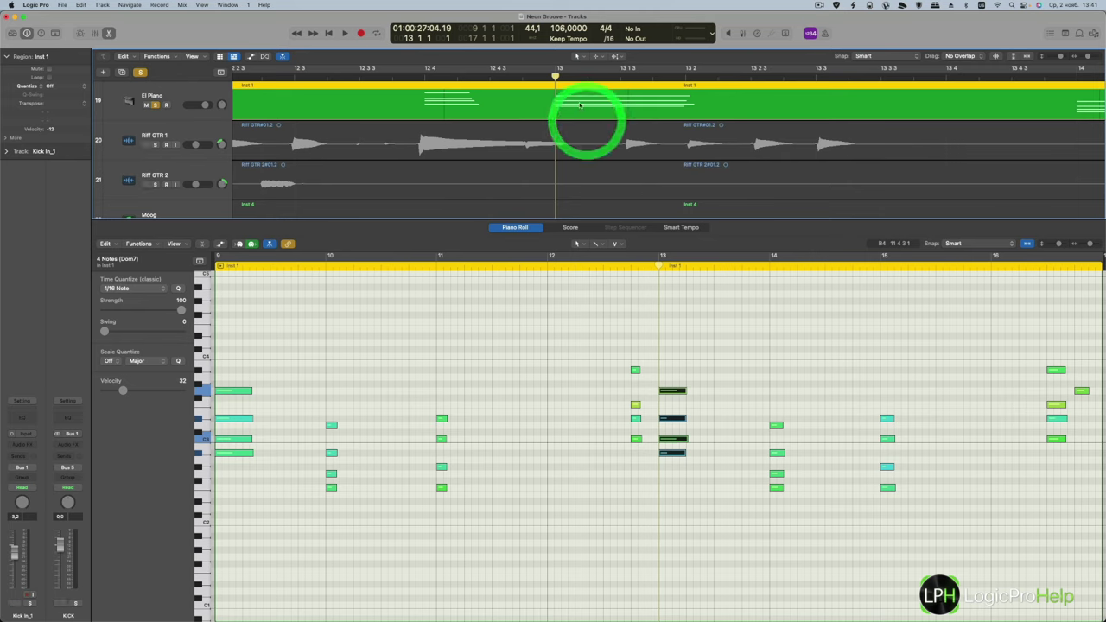
{"action": "left_click", "coordinate": [582, 104]}
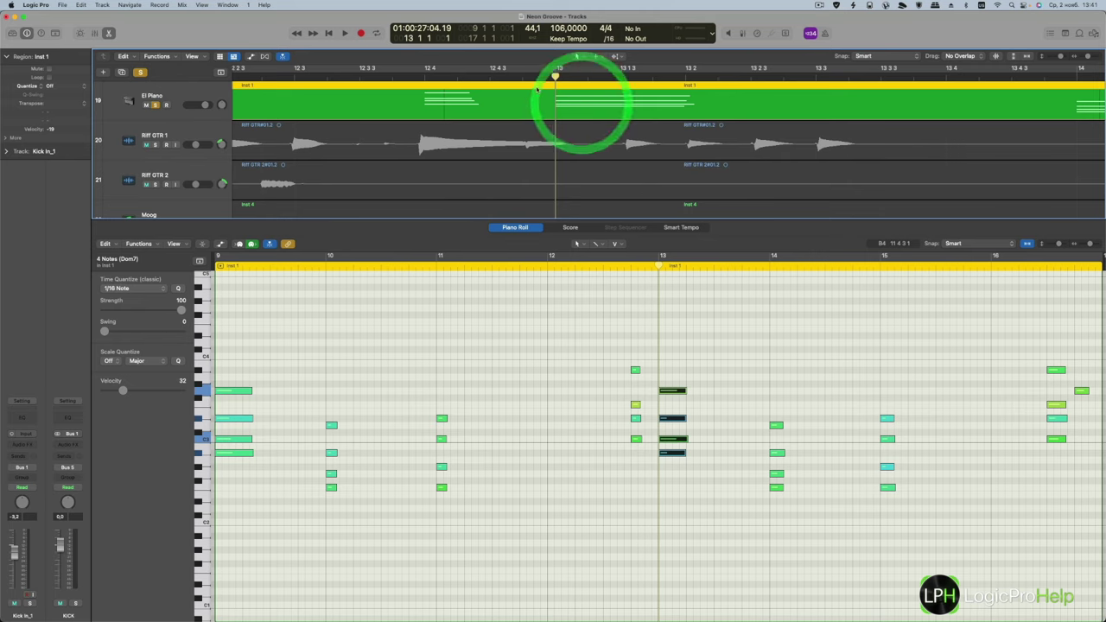
{"action": "left_click", "coordinate": [530, 76]}
{"action": "key", "text": "space"}
{"action": "key", "text": "space"}
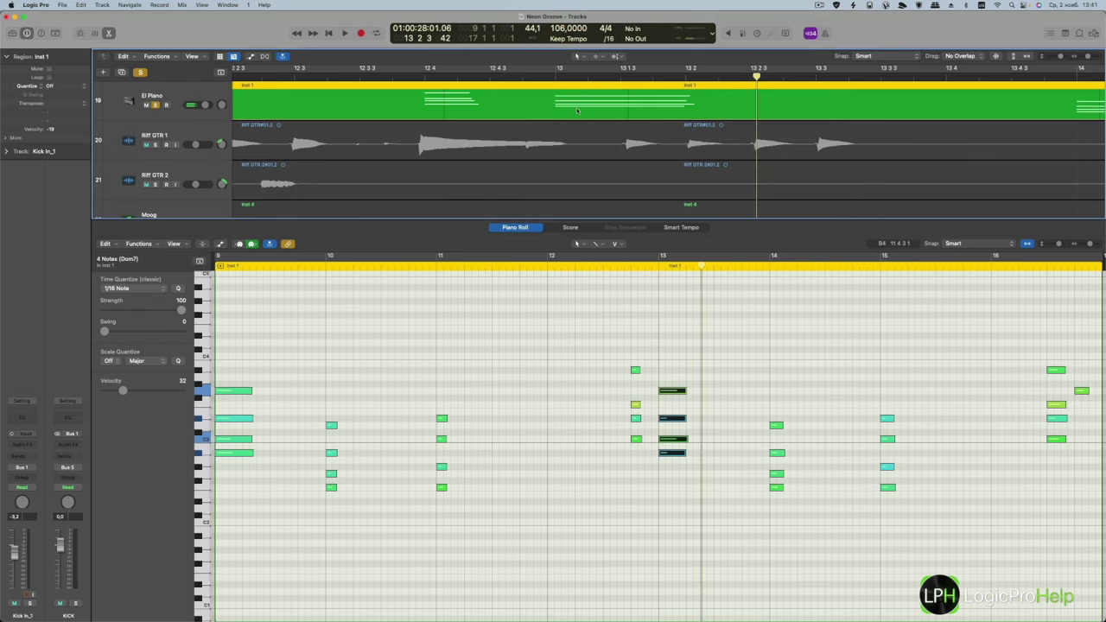
- Reset the Inst 1 region's velocity offset to none and close the Piano Roll
{"action": "double_click", "coordinate": [49, 130]}
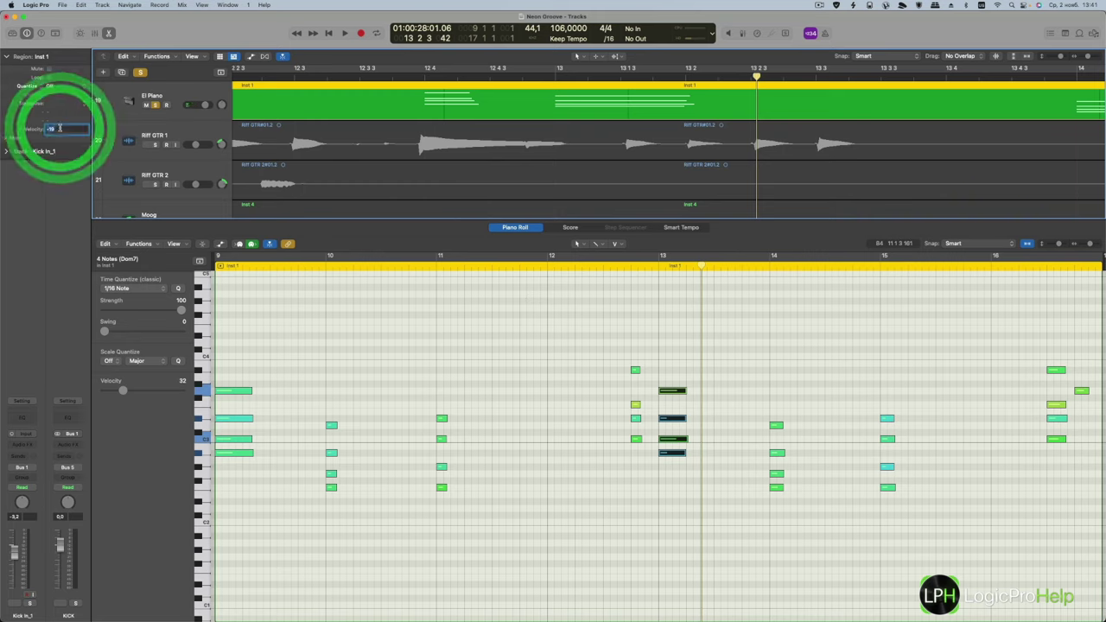
{"action": "key", "text": "Return"}
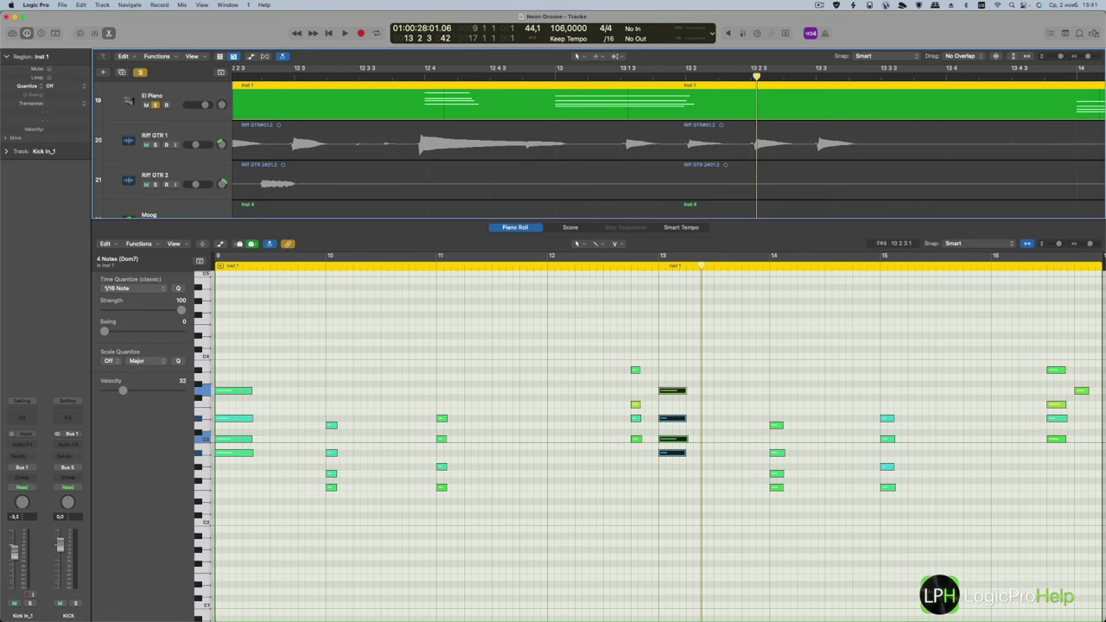
{"action": "left_click", "coordinate": [112, 32]}
- Examine the tool choices offered for the Tracks area's third tool slot
{"action": "scroll", "coordinate": [627, 323], "scroll_direction": "up", "scroll_amount": 10}
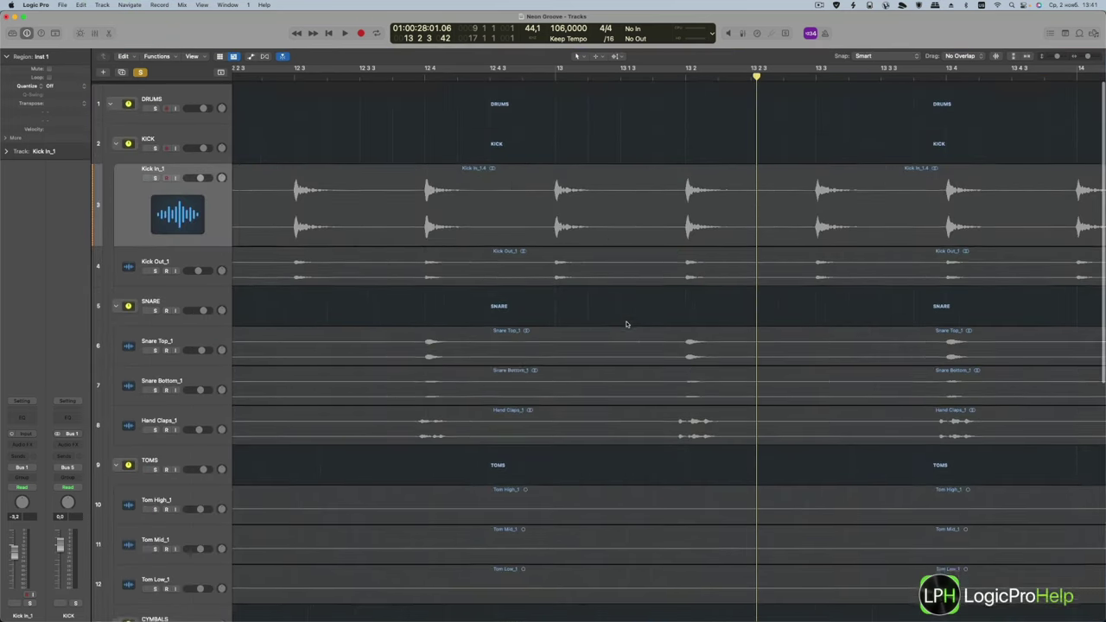
{"action": "scroll", "coordinate": [626, 323], "scroll_direction": "down", "scroll_amount": 5}
{"action": "scroll", "coordinate": [627, 109], "scroll_direction": "down", "scroll_amount": 3}
{"action": "left_click", "coordinate": [616, 56]}
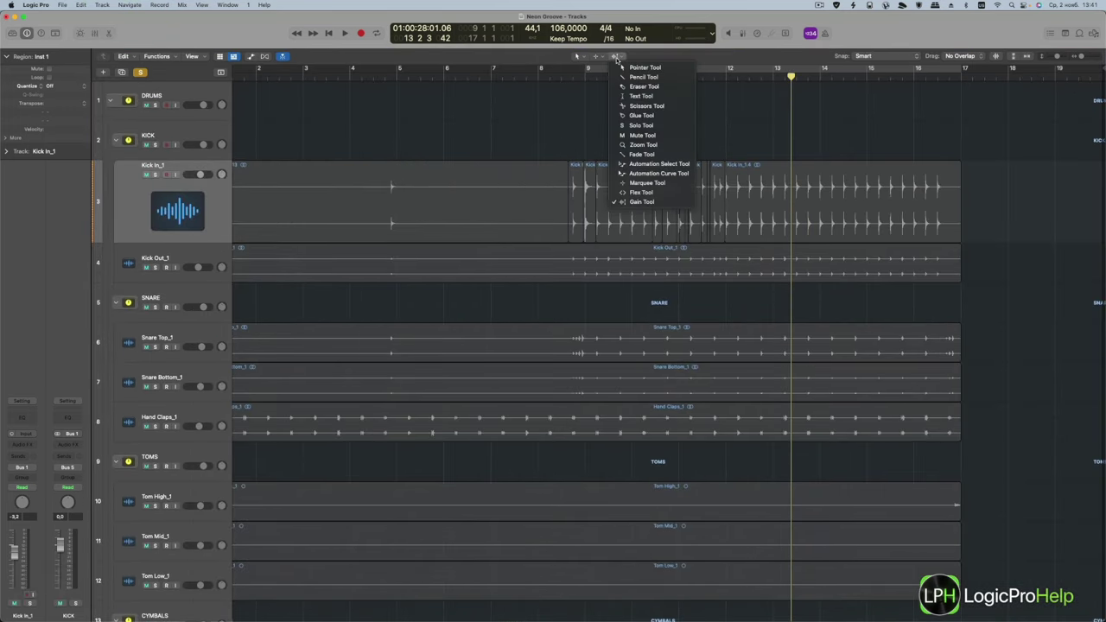
{"action": "left_click", "coordinate": [617, 56]}
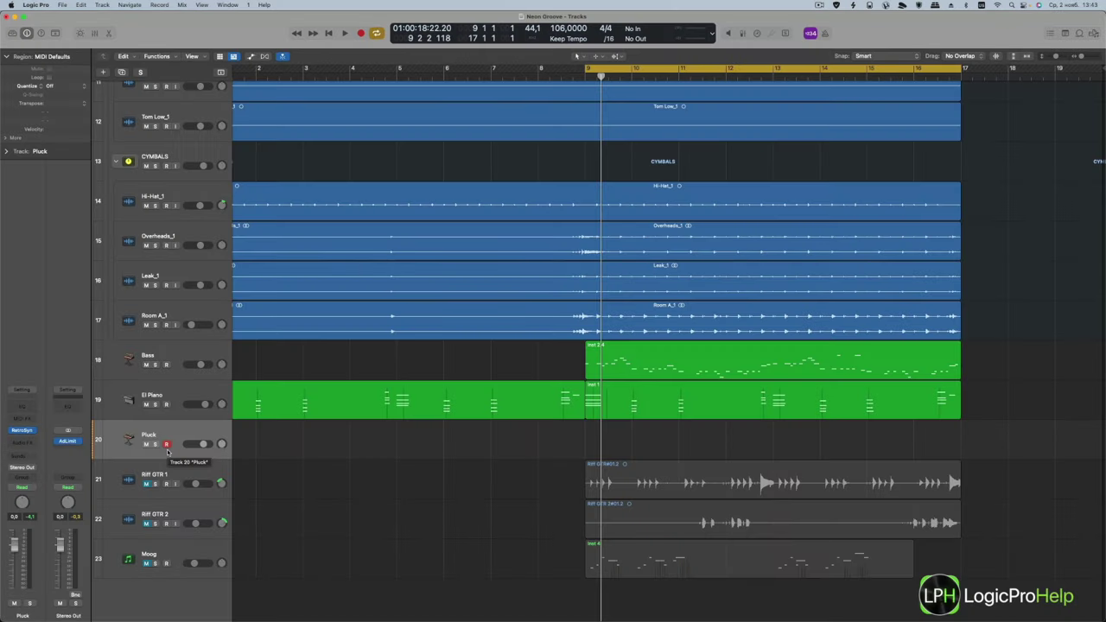
- Insert the Arpeggiator MIDI effect on the Pluck track, place its window clear of the track, and turn off cycle mode
{"action": "left_click", "coordinate": [27, 421]}
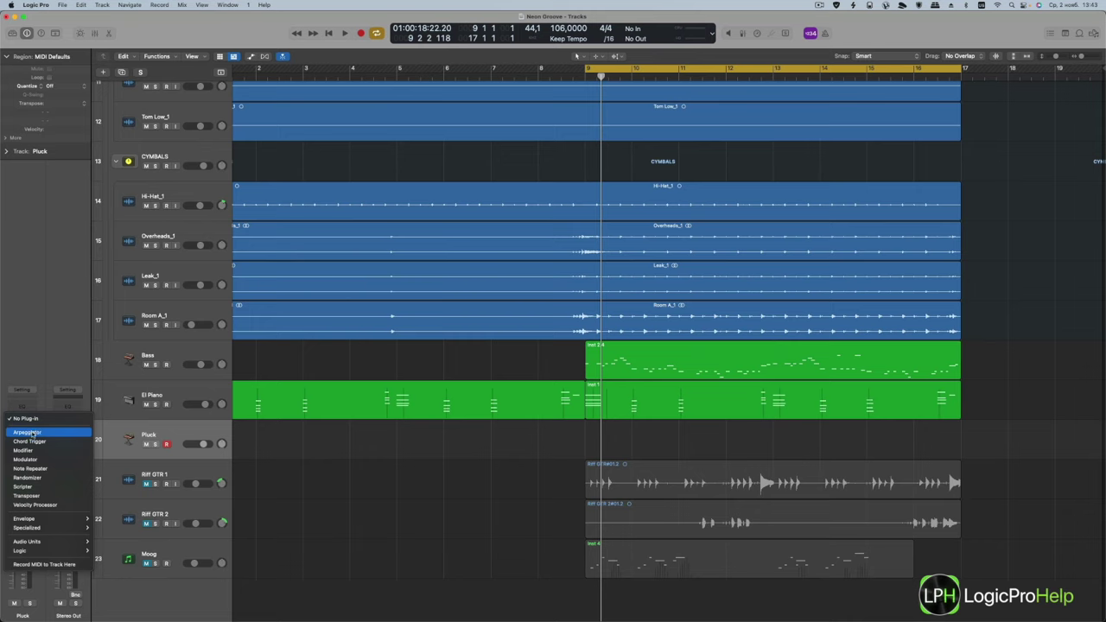
{"action": "left_click", "coordinate": [39, 434]}
{"action": "left_click", "coordinate": [40, 433]}
{"action": "left_click_drag", "start_coordinate": [580, 141], "coordinate": [745, 197]}
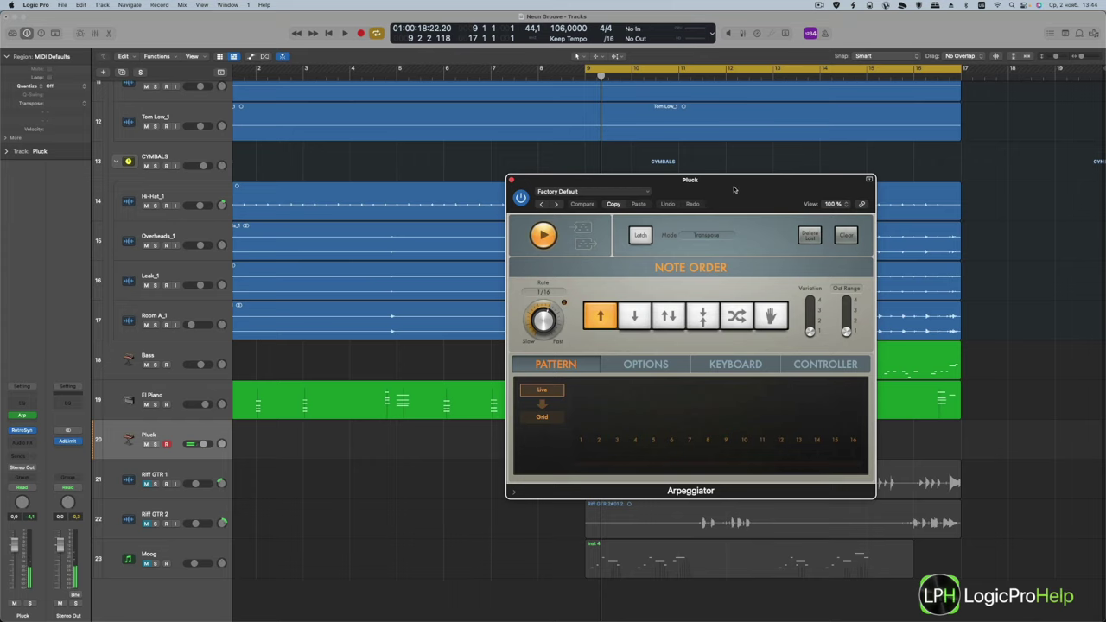
{"action": "left_click_drag", "start_coordinate": [736, 189], "coordinate": [341, 65]}
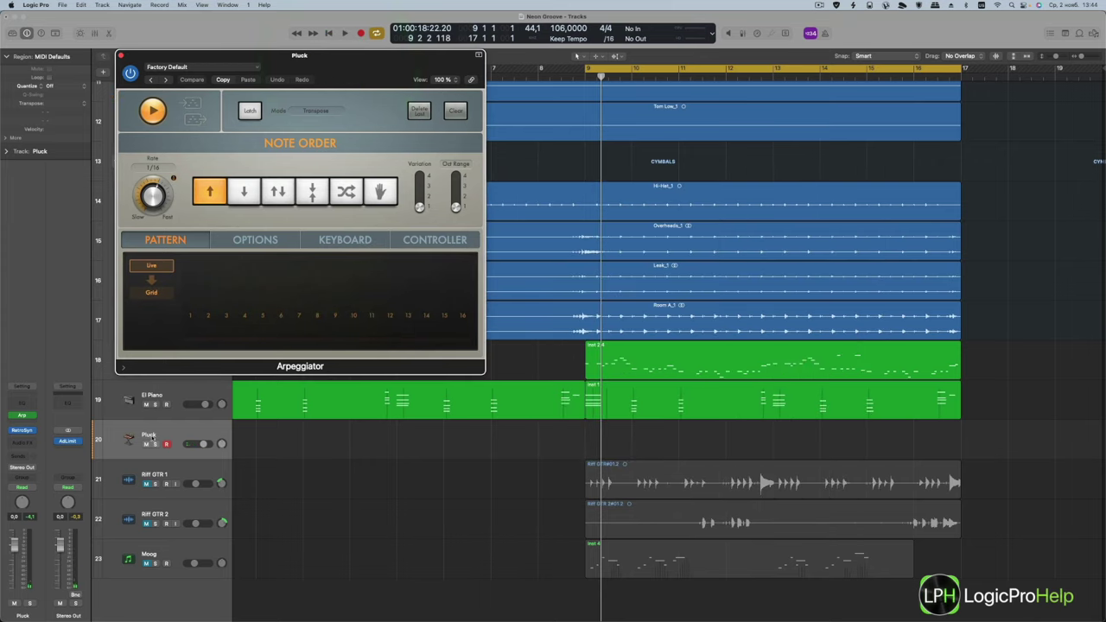
{"action": "left_click", "coordinate": [157, 427]}
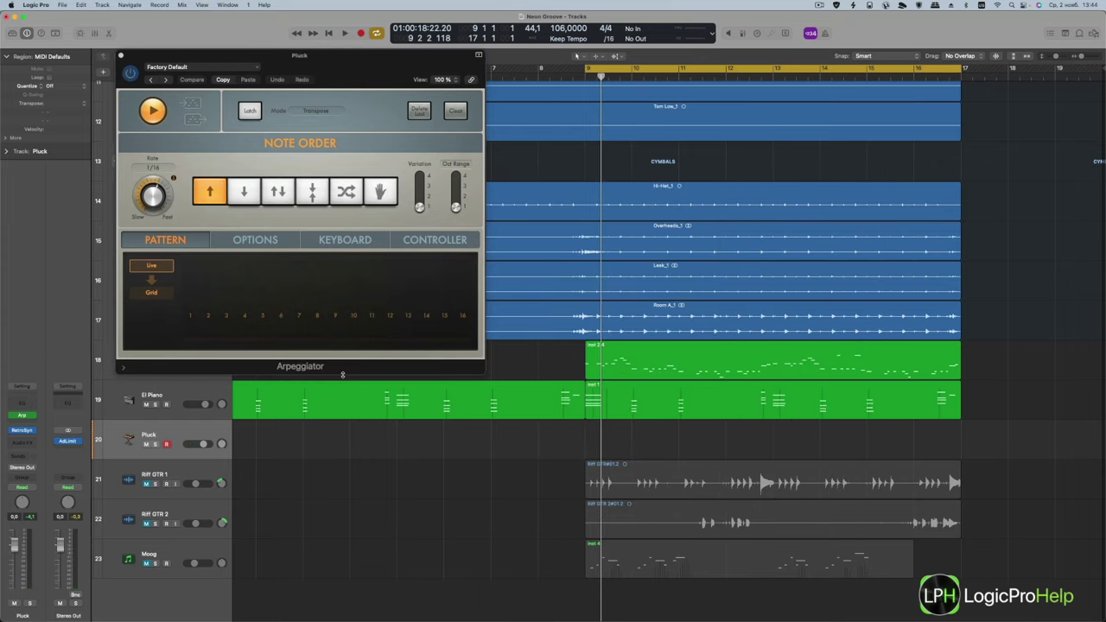
{"action": "key", "text": "c"}
- Record a held-chord part on the Pluck track from bar 9 to bar 17
{"action": "left_click", "coordinate": [586, 78]}
{"action": "key", "text": "r"}
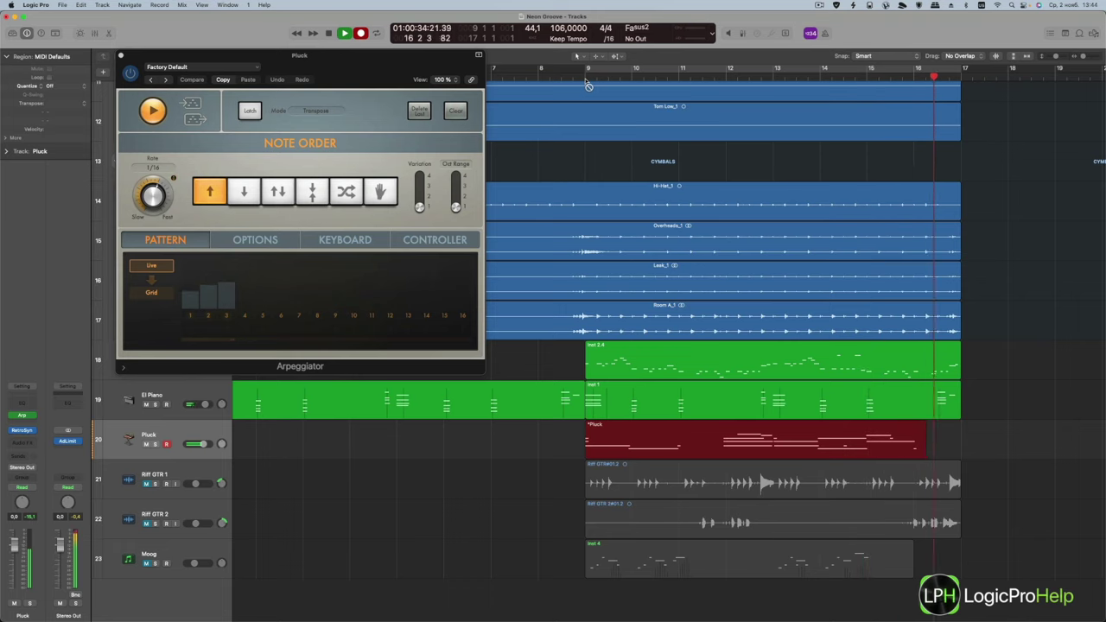
{"action": "key", "text": "space"}
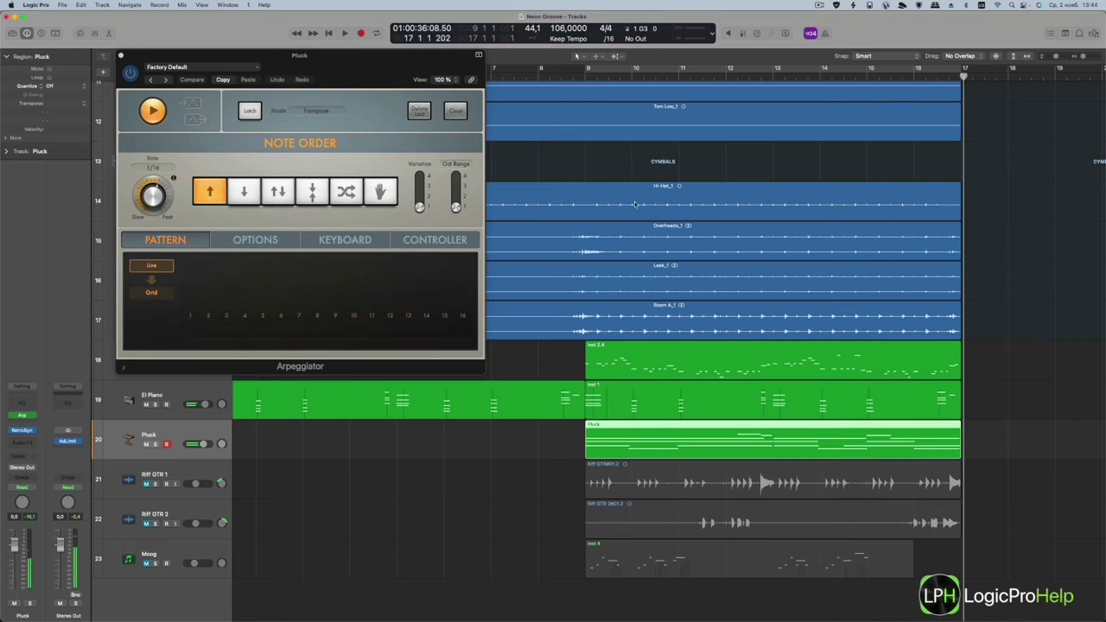
- Examine the recorded Pluck region's notes in the Piano Roll from bar 9 to bar 17
{"action": "double_click", "coordinate": [631, 446]}
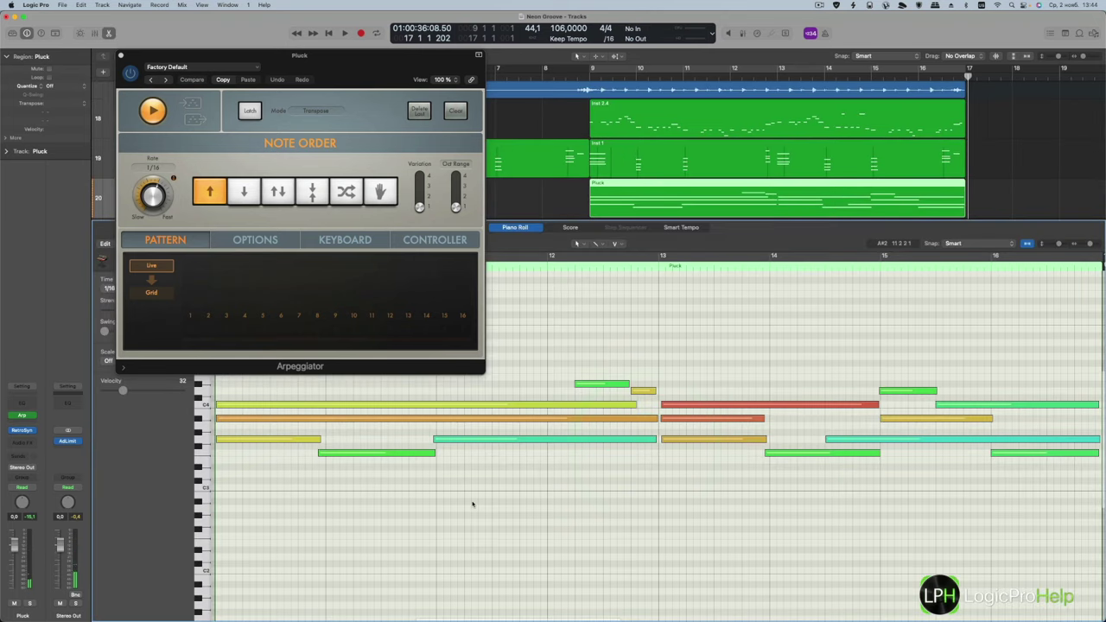
{"action": "left_click", "coordinate": [449, 453]}
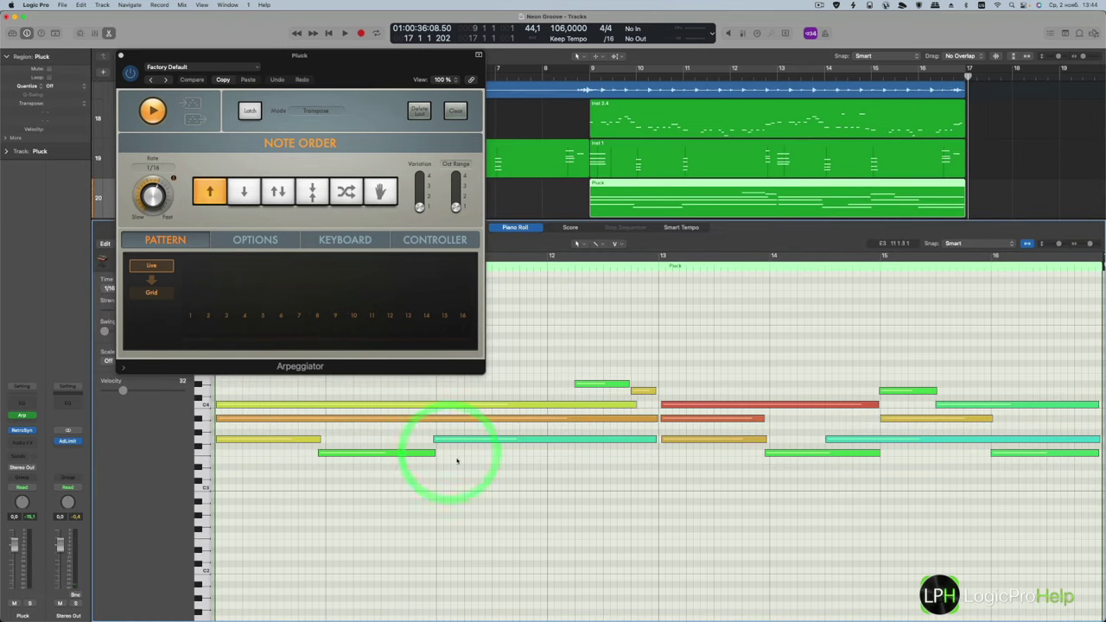
{"action": "left_click", "coordinate": [709, 551]}
{"action": "scroll", "coordinate": [787, 479], "scroll_direction": "left", "scroll_amount": 5}
{"action": "scroll", "coordinate": [787, 478], "scroll_direction": "right", "scroll_amount": 5}
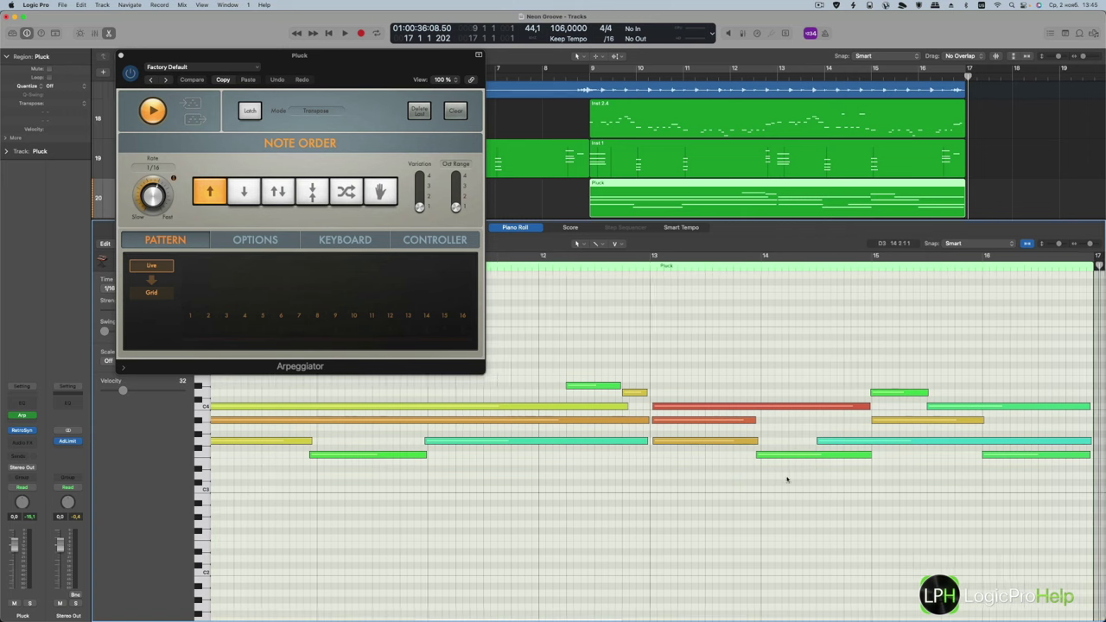
{"action": "scroll", "coordinate": [787, 479], "scroll_direction": "right", "scroll_amount": 4}
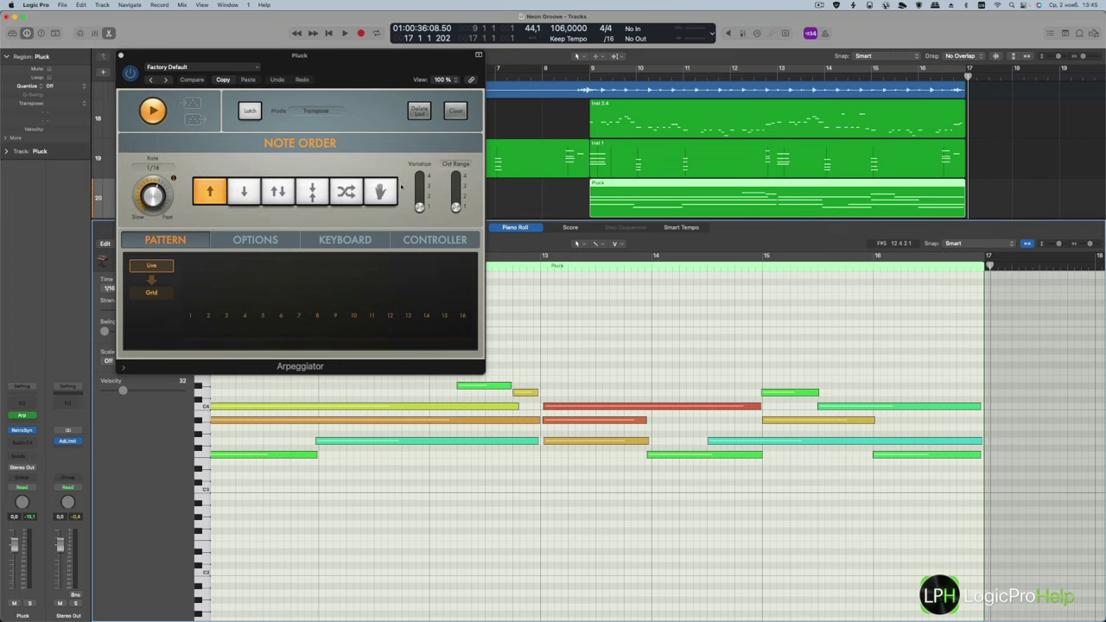
- Delete all the recorded Pluck notes and the Pluck region, and return the playhead to bar 9
{"action": "left_click_drag", "start_coordinate": [951, 512], "coordinate": [334, 390]}
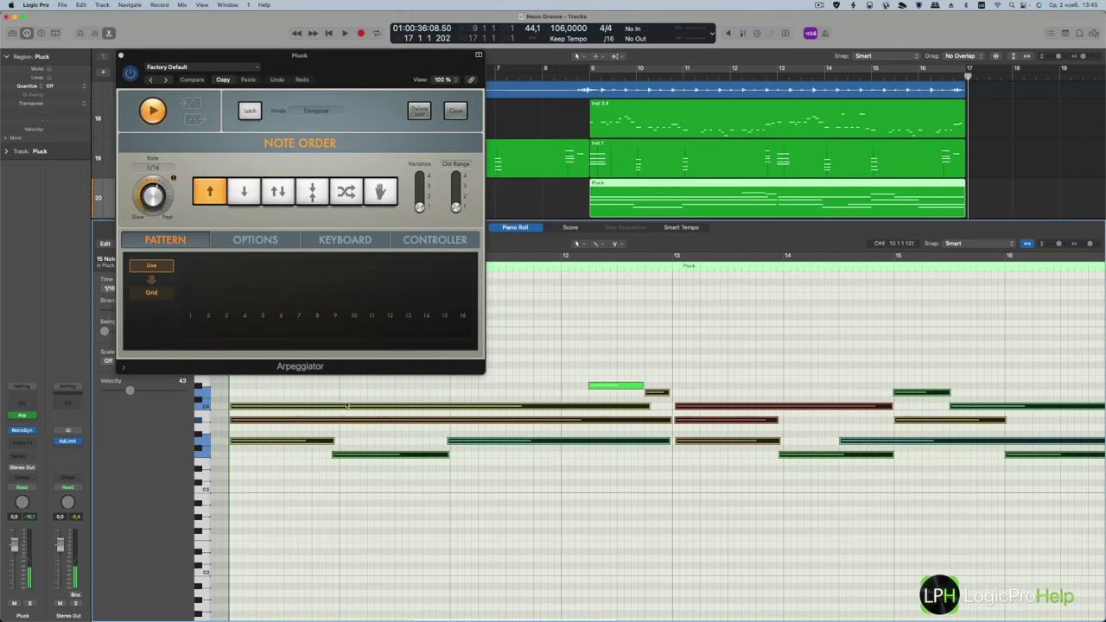
{"action": "key", "text": "BackSpace"}
{"action": "left_click_drag", "start_coordinate": [733, 350], "coordinate": [574, 387]}
{"action": "key", "text": "BackSpace"}
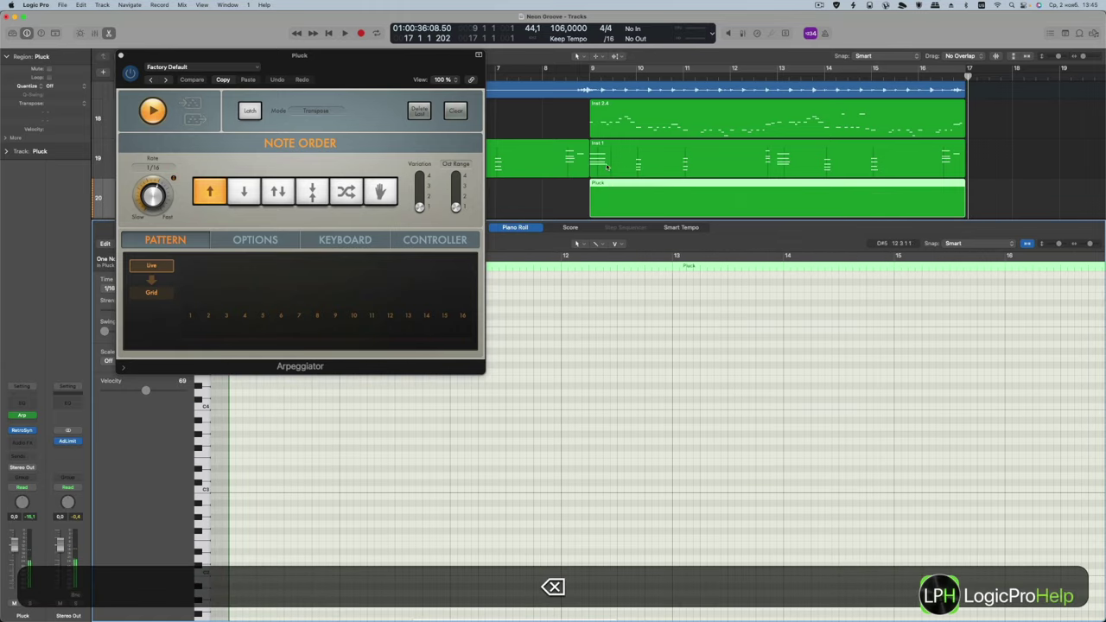
{"action": "left_click", "coordinate": [606, 202]}
{"action": "key", "text": "BackSpace"}
{"action": "left_click", "coordinate": [590, 78]}
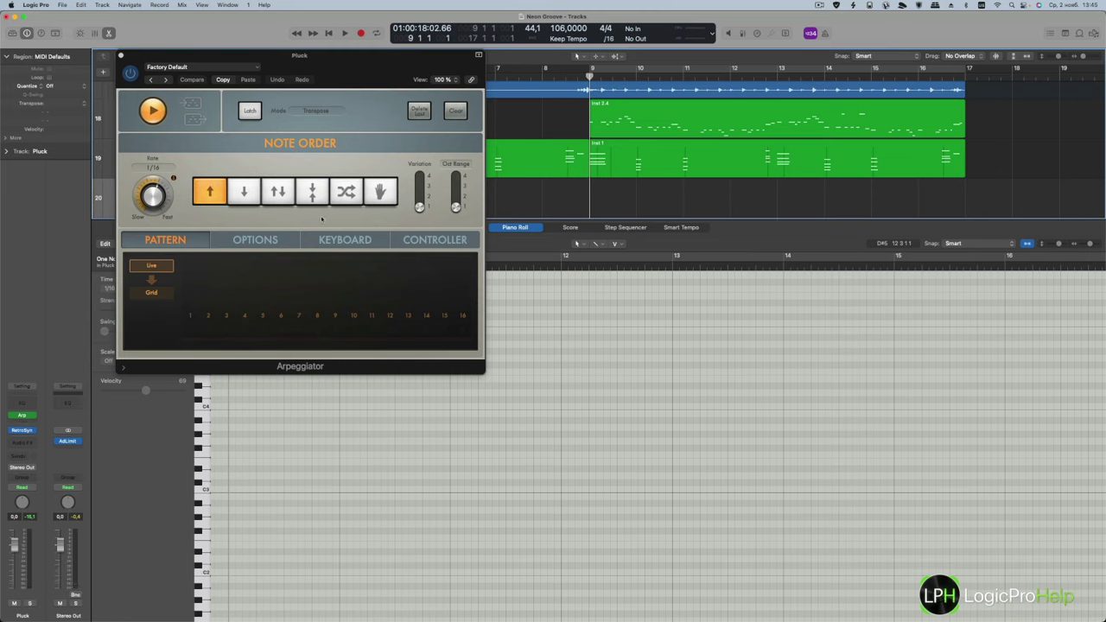
- Set the Arpeggiator's note order to up and down, variation to 3 and octave range to 2, and close its window
{"action": "left_click", "coordinate": [270, 196]}
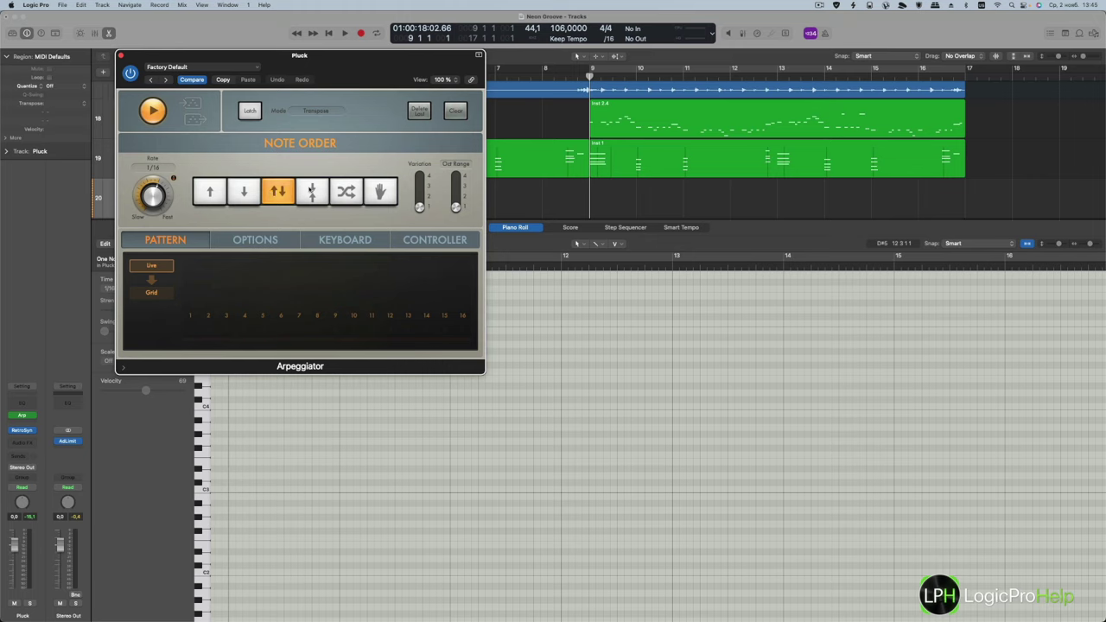
{"action": "left_click_drag", "start_coordinate": [421, 204], "coordinate": [420, 196]}
{"action": "left_click", "coordinate": [456, 196]}
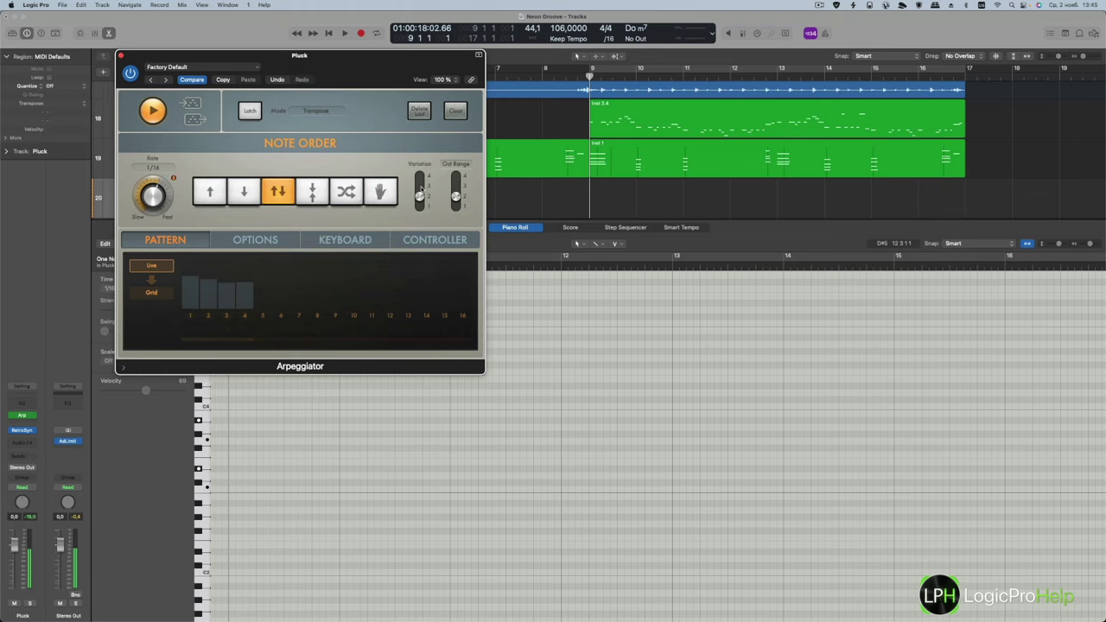
{"action": "left_click", "coordinate": [426, 186]}
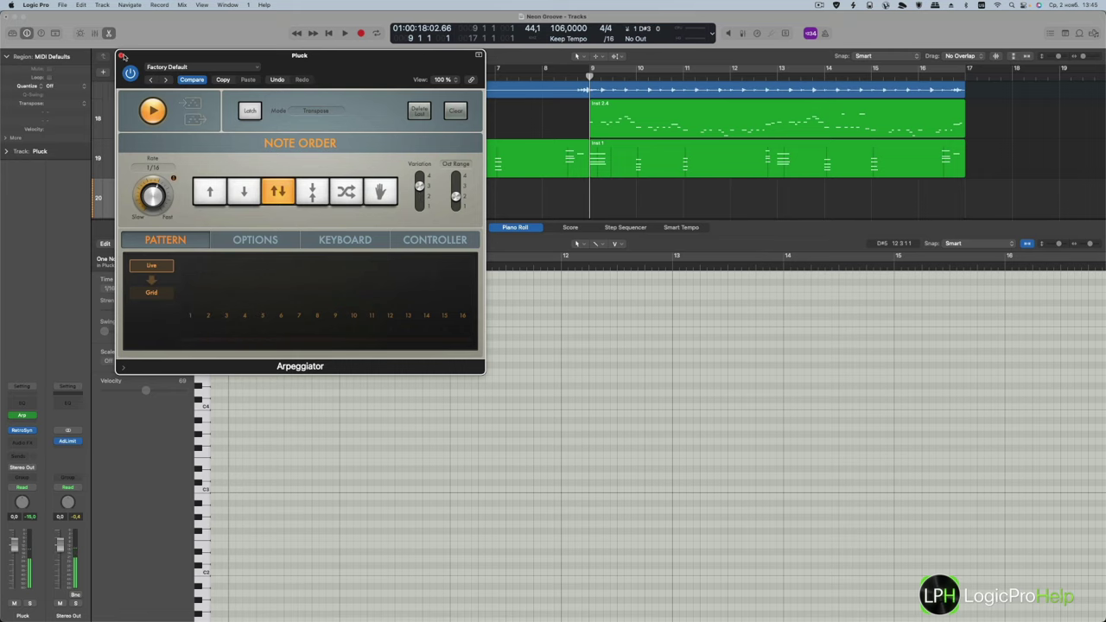
{"action": "left_click", "coordinate": [123, 55]}
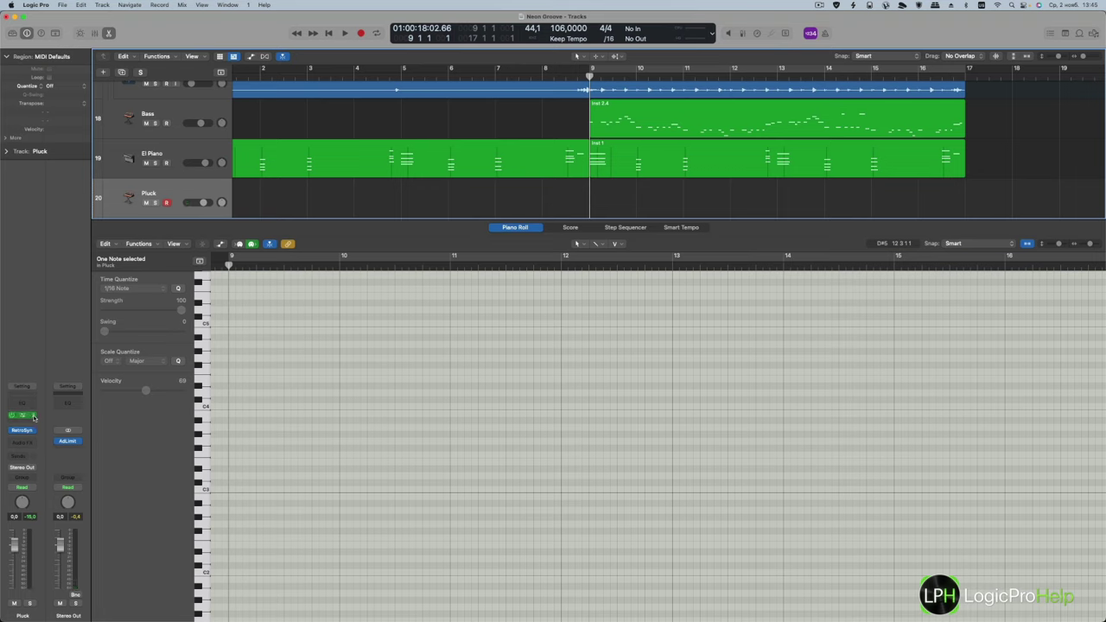
- Enable Record MIDI to Track Here on the Arpeggiator and record the arpeggiated Pluck part from bar 9 to bar 17
{"action": "left_click", "coordinate": [33, 417]}
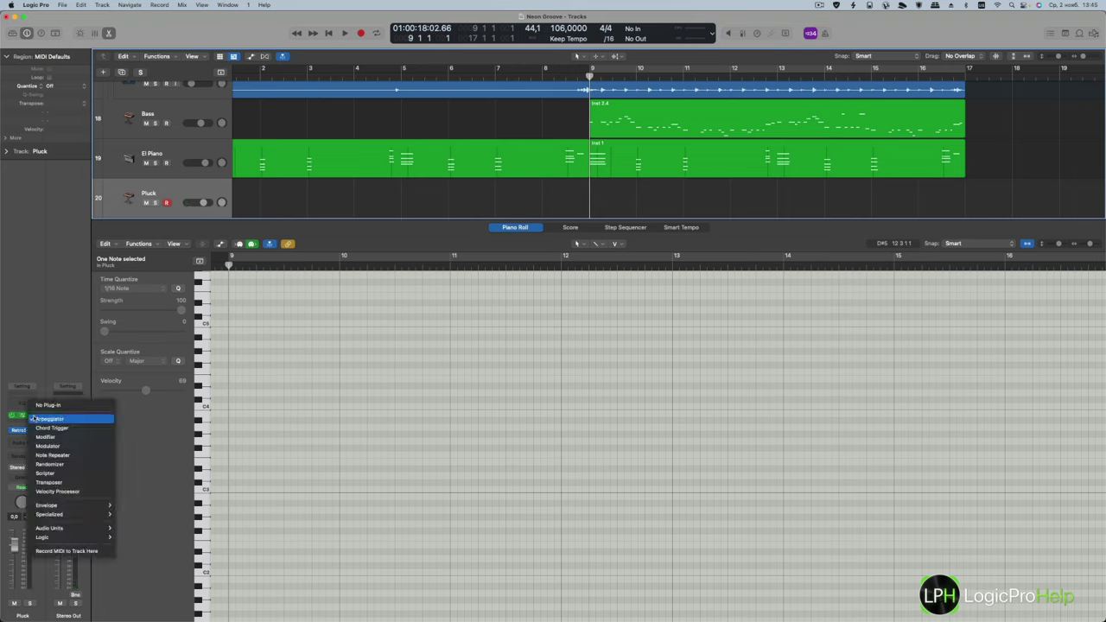
{"action": "left_click", "coordinate": [66, 552]}
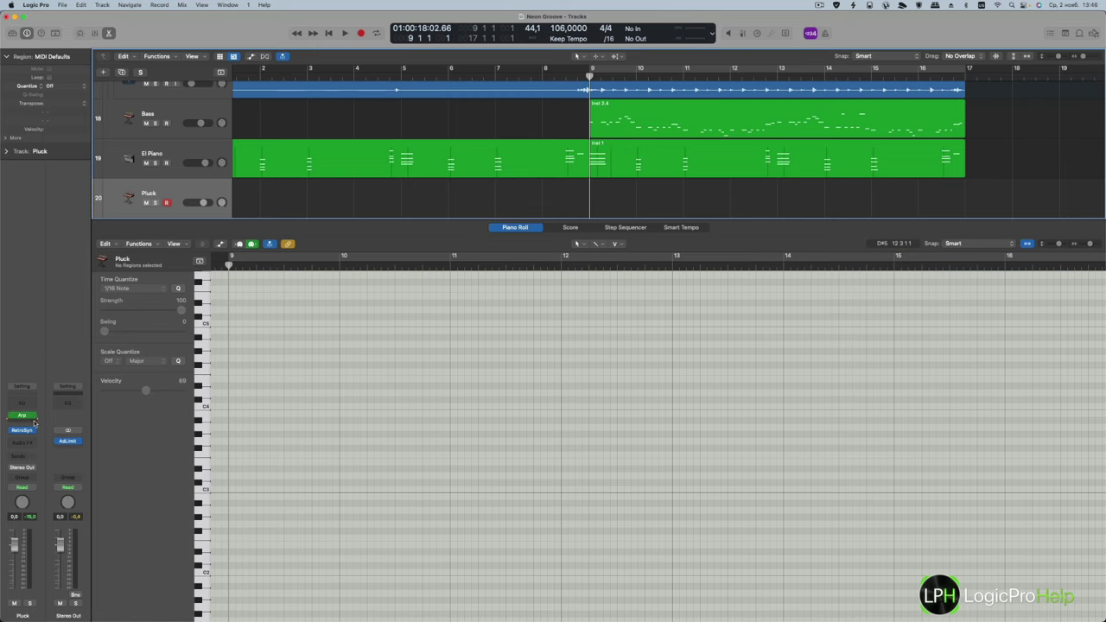
{"action": "left_click", "coordinate": [536, 73]}
{"action": "key", "text": "space"}
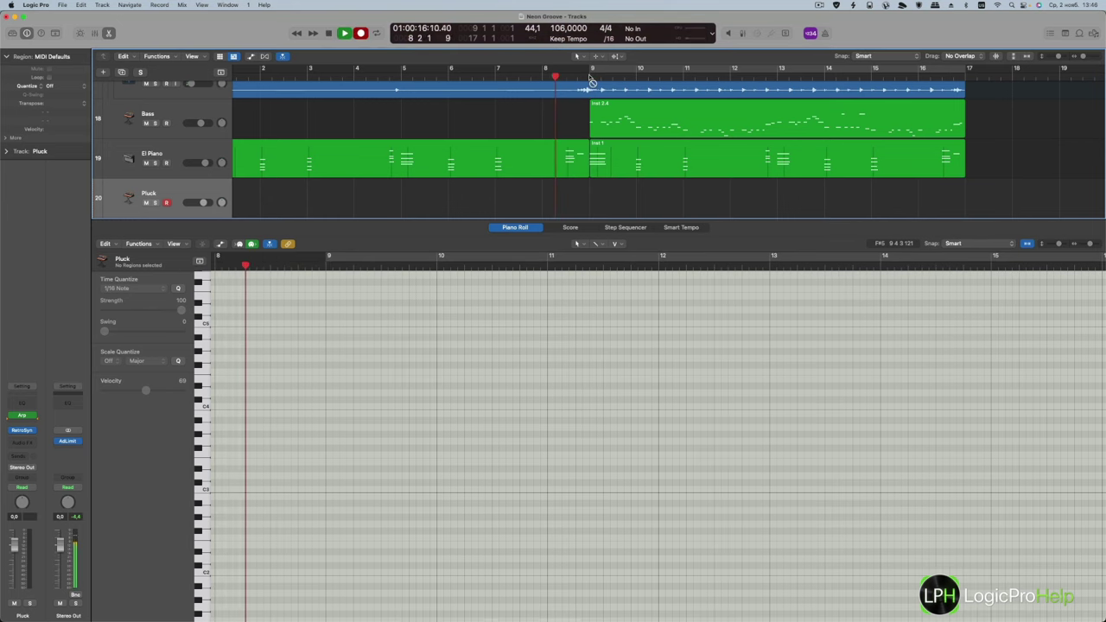
{"action": "key", "text": "r"}
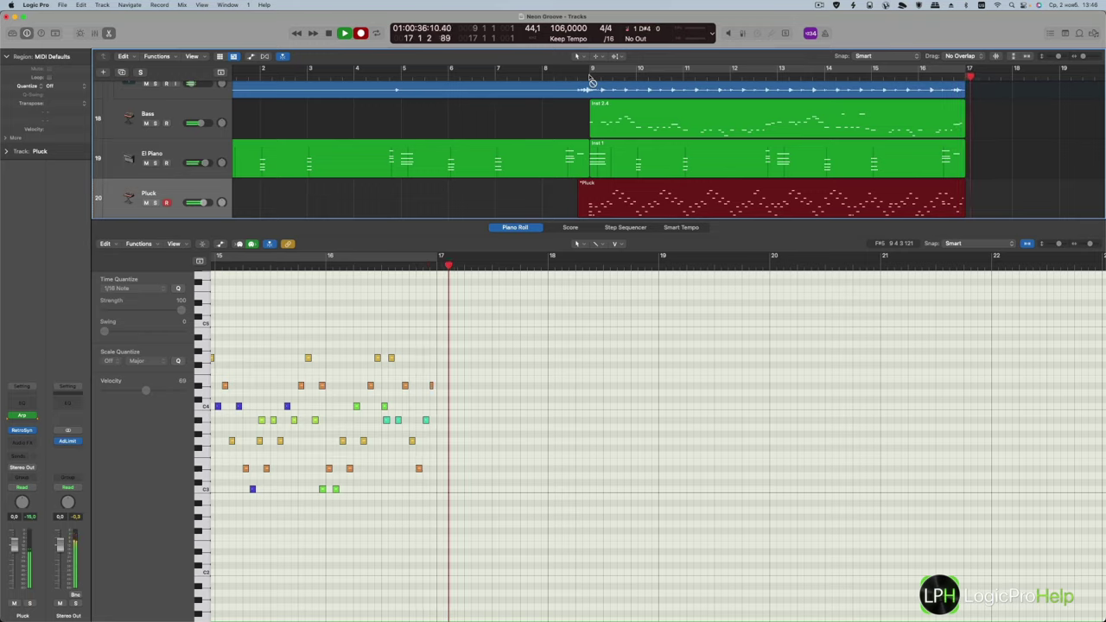
{"action": "key", "text": "space"}
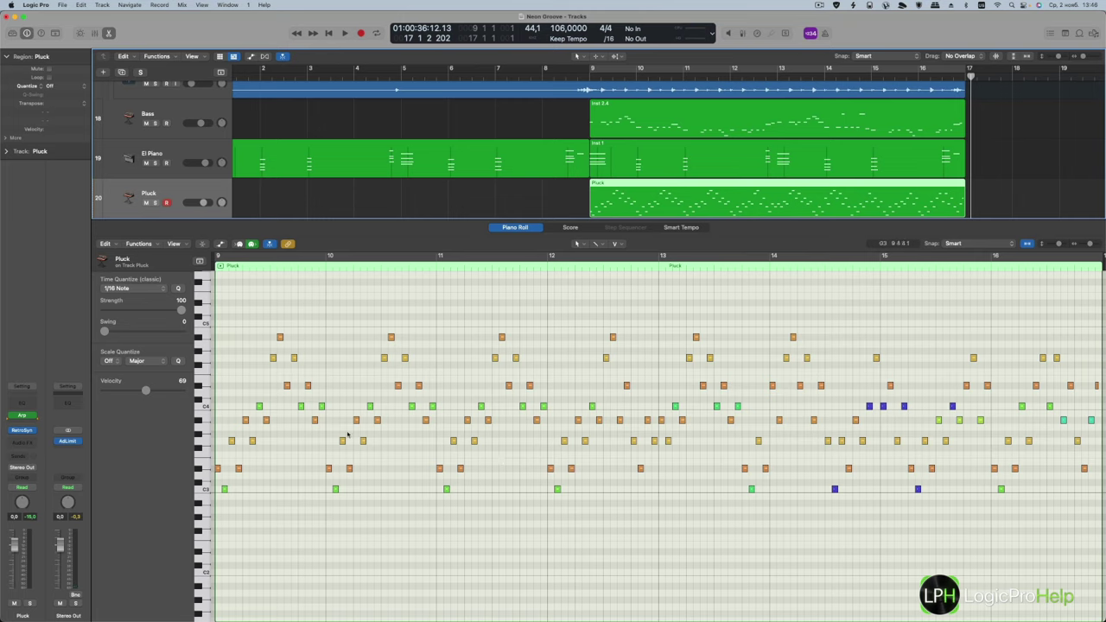
- Raise the single Pluck note around beat 3 of bar 12 by two semitones in the Piano Roll
{"action": "left_click", "coordinate": [627, 385]}
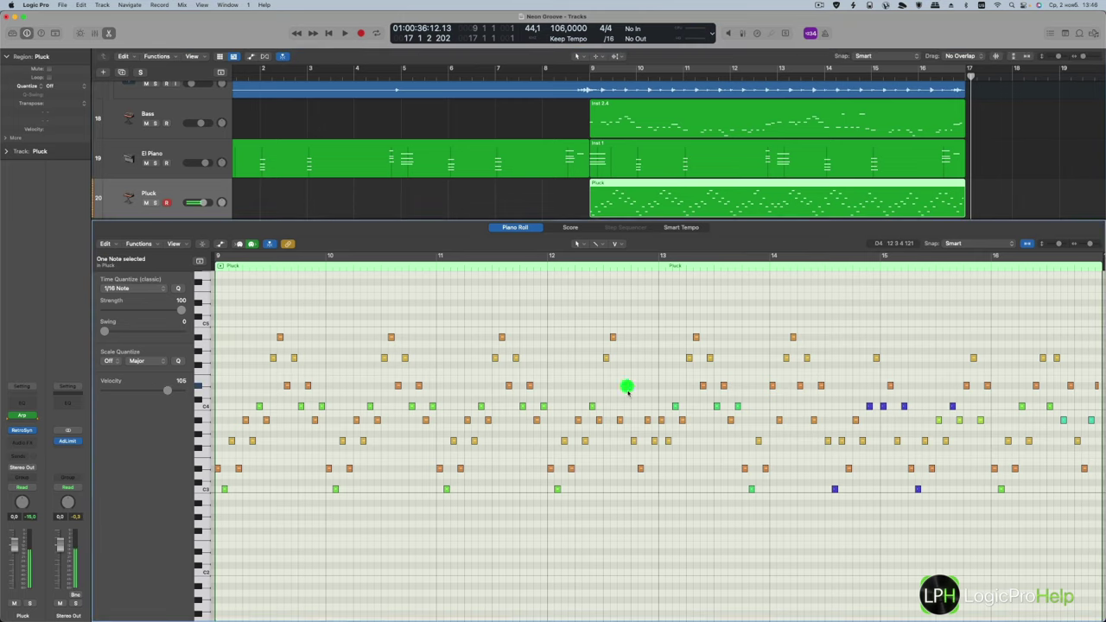
{"action": "left_click_drag", "start_coordinate": [627, 385], "coordinate": [627, 372]}
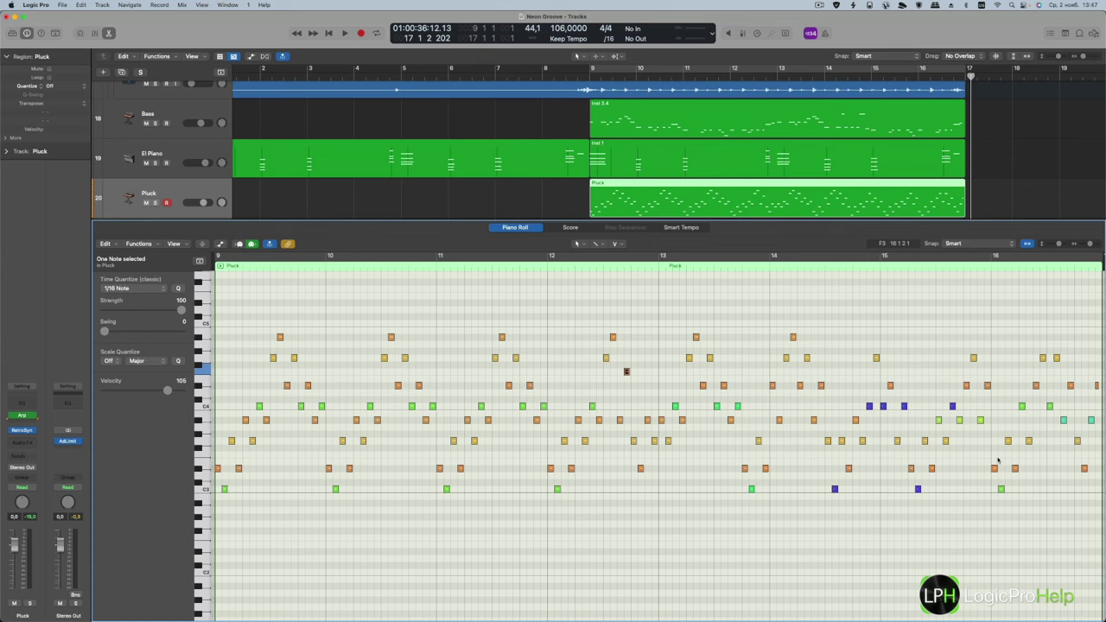
{"action": "scroll", "coordinate": [998, 460], "scroll_direction": "up", "scroll_amount": 3}
{"action": "scroll", "coordinate": [639, 388], "scroll_direction": "left", "scroll_amount": 3}
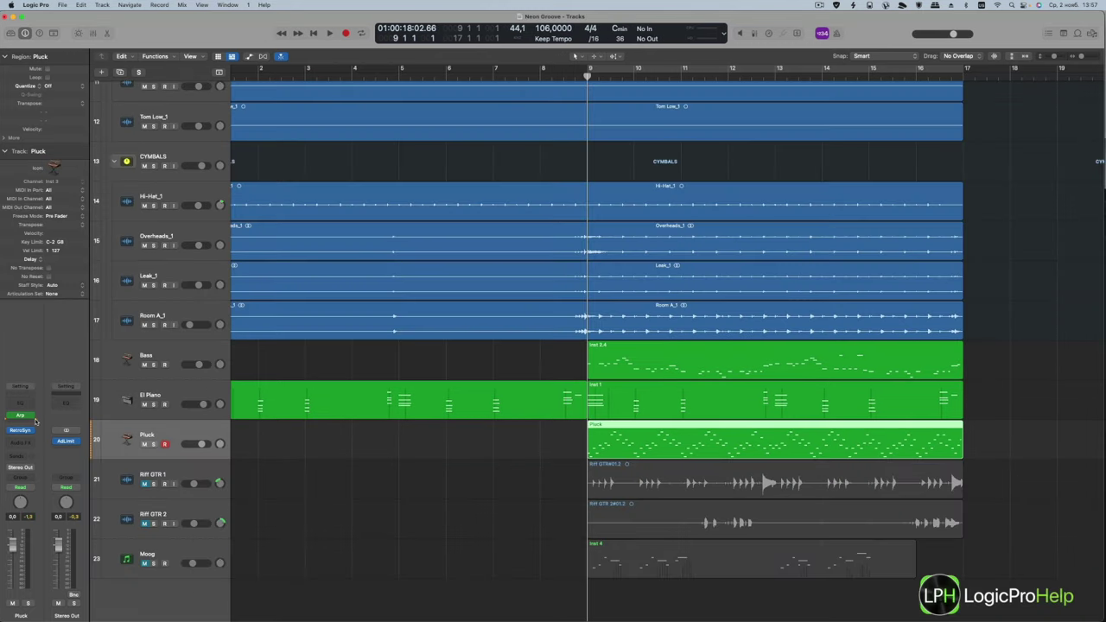
- Check the Record MIDI to Track Here option on the Pluck track's Arpeggiator slot
{"action": "left_click", "coordinate": [34, 417]}
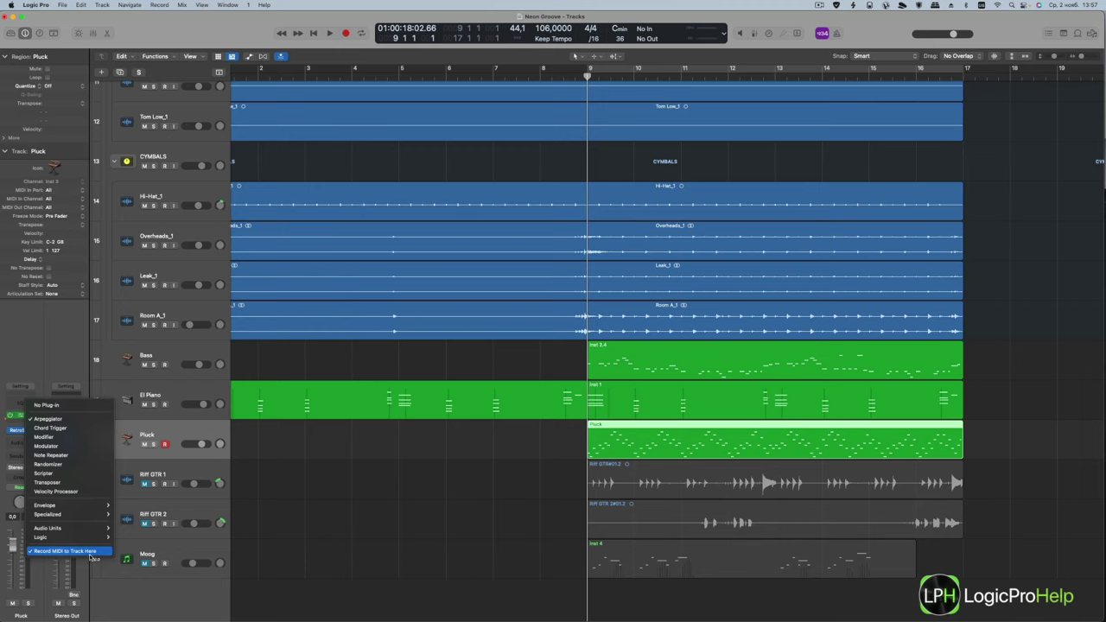
{"action": "left_click", "coordinate": [31, 418]}
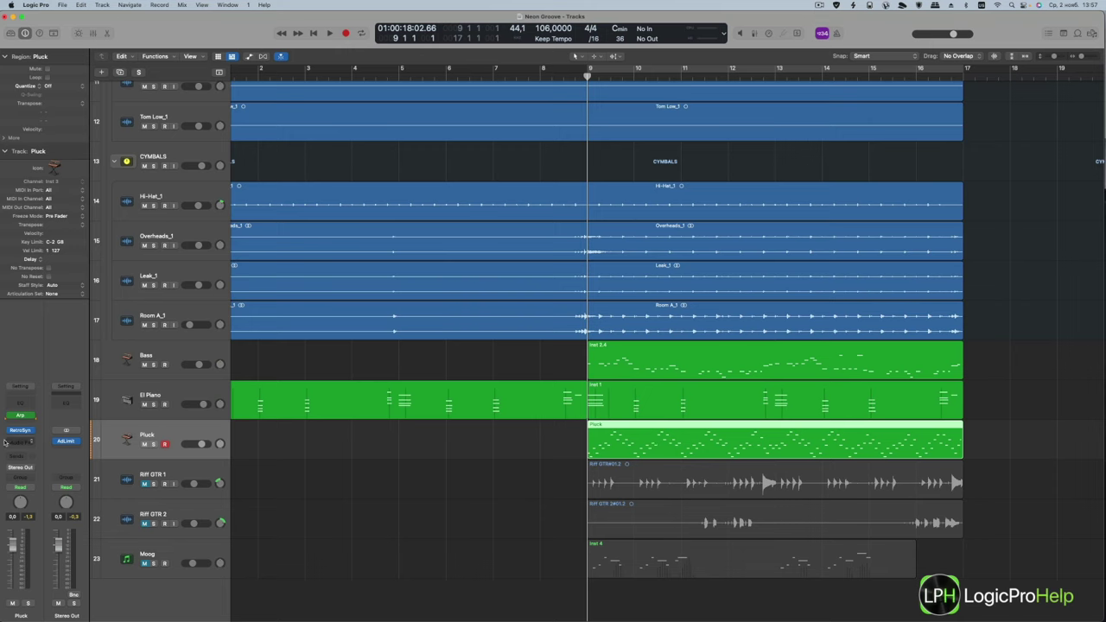
{"action": "left_click", "coordinate": [31, 418]}
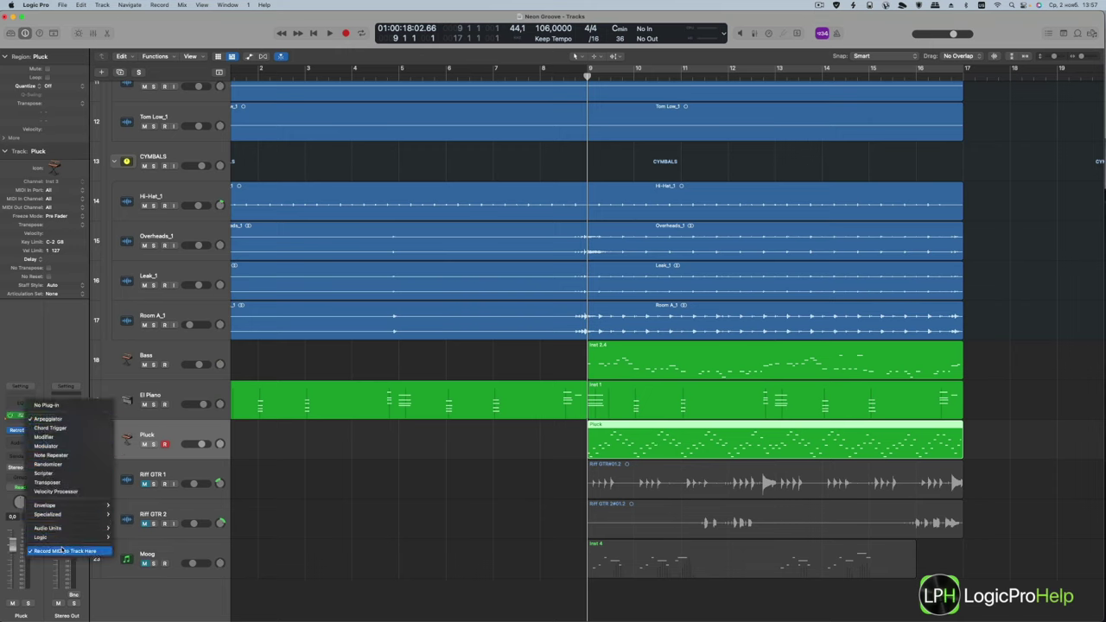
{"action": "left_click", "coordinate": [99, 346]}
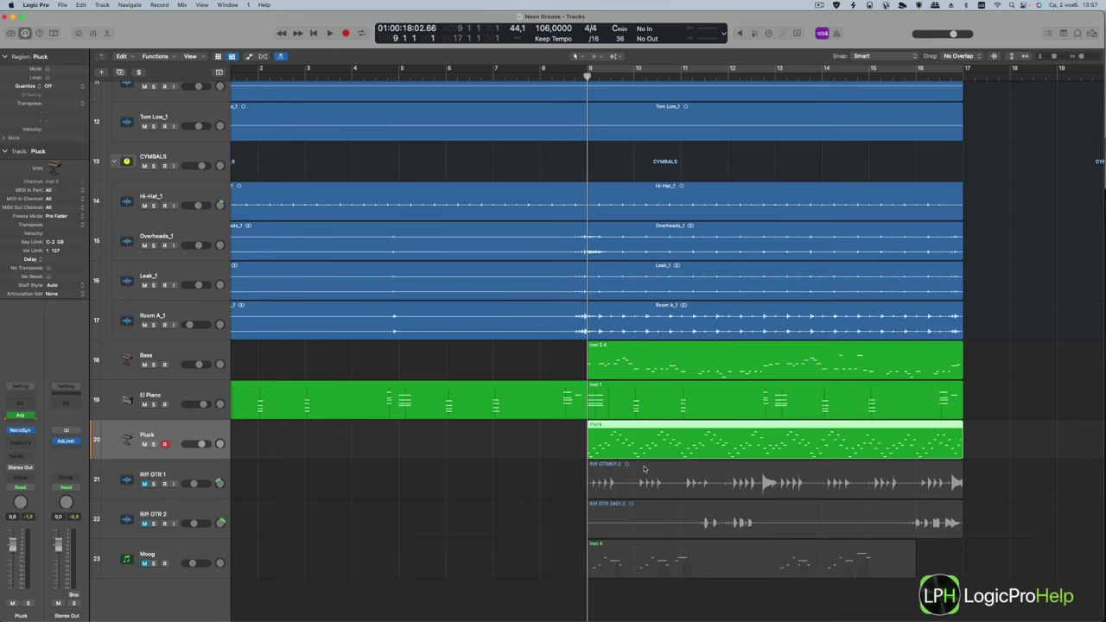
- Insert a Modifier MIDI effect below the Arpeggiator on the Pluck track
{"action": "left_click", "coordinate": [574, 447]}
{"action": "left_click", "coordinate": [772, 445]}
{"action": "left_click", "coordinate": [32, 421]}
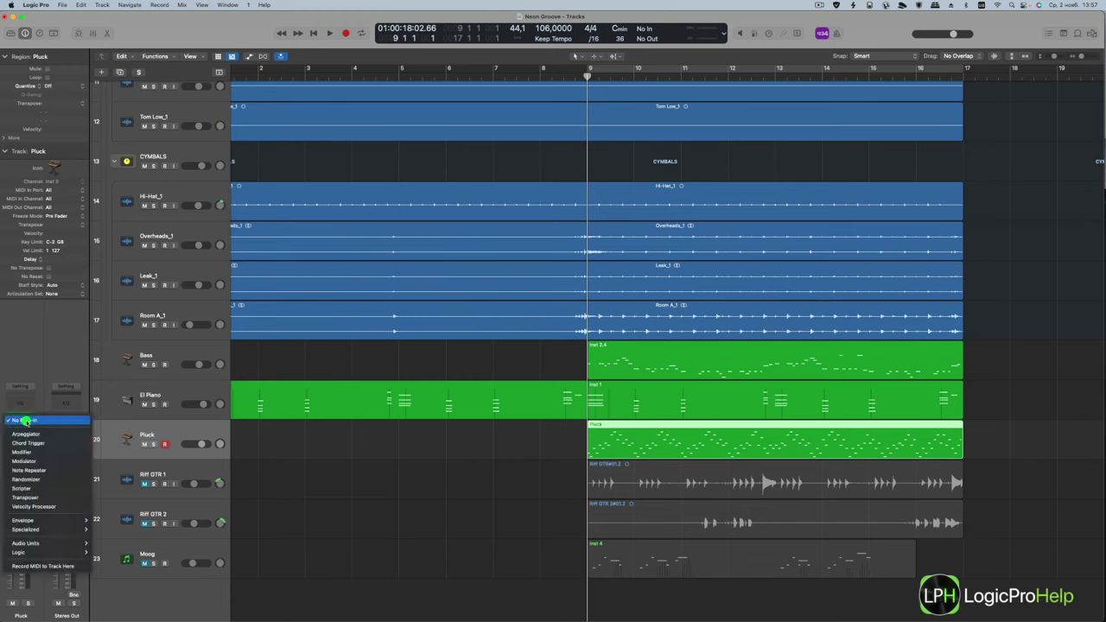
{"action": "left_click", "coordinate": [24, 448]}
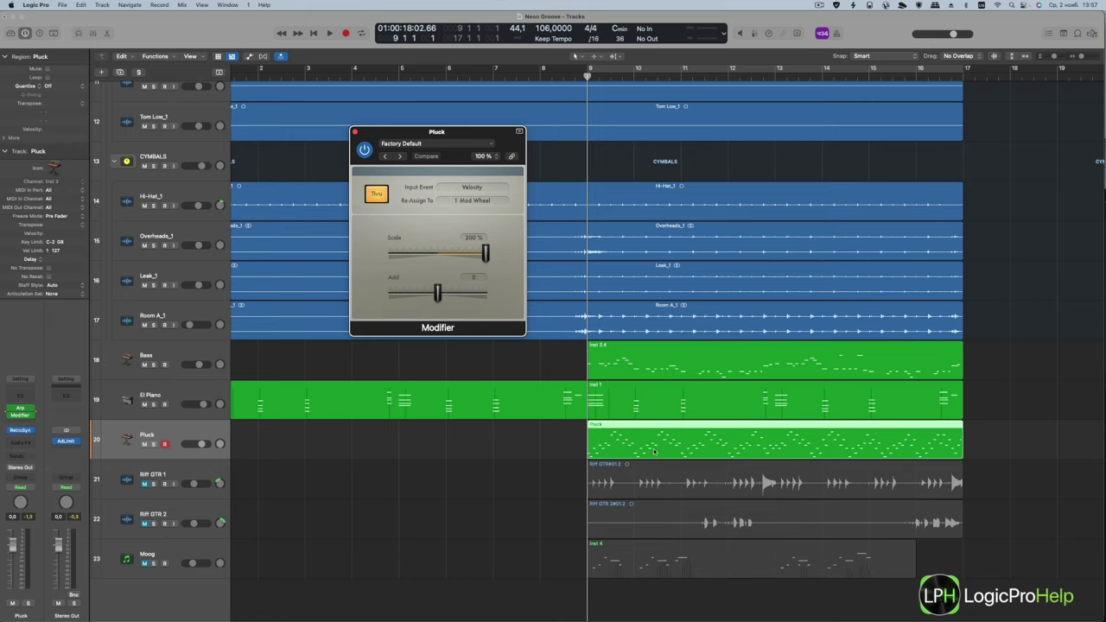
{"action": "left_click", "coordinate": [711, 440]}
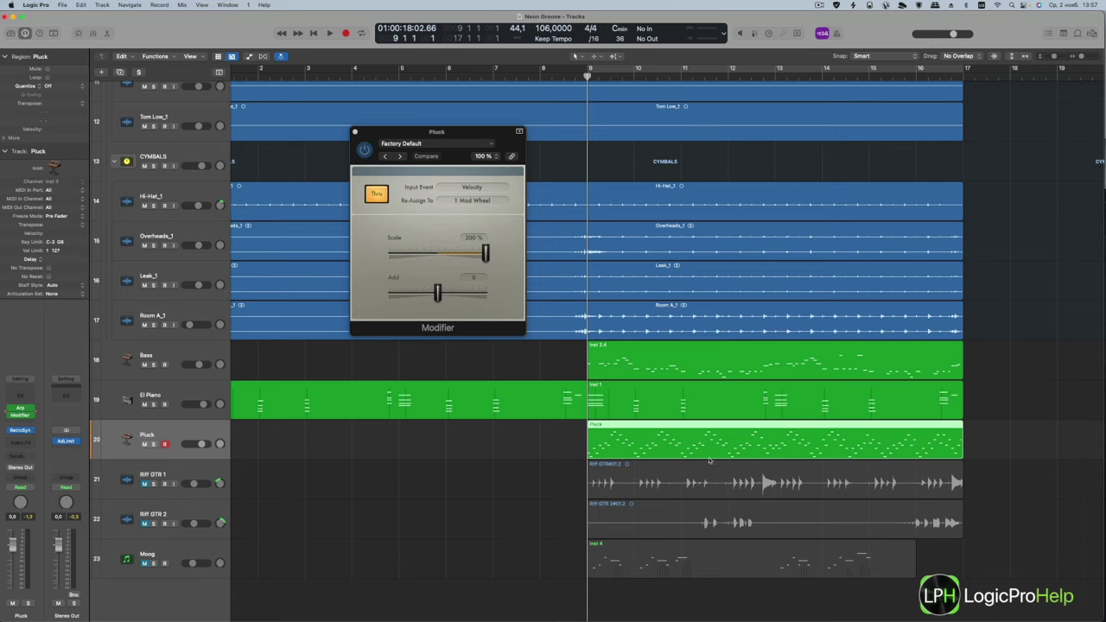
- Enable Record MIDI to Track Here on the Pluck track's Modifier slot
{"action": "left_click", "coordinate": [33, 418]}
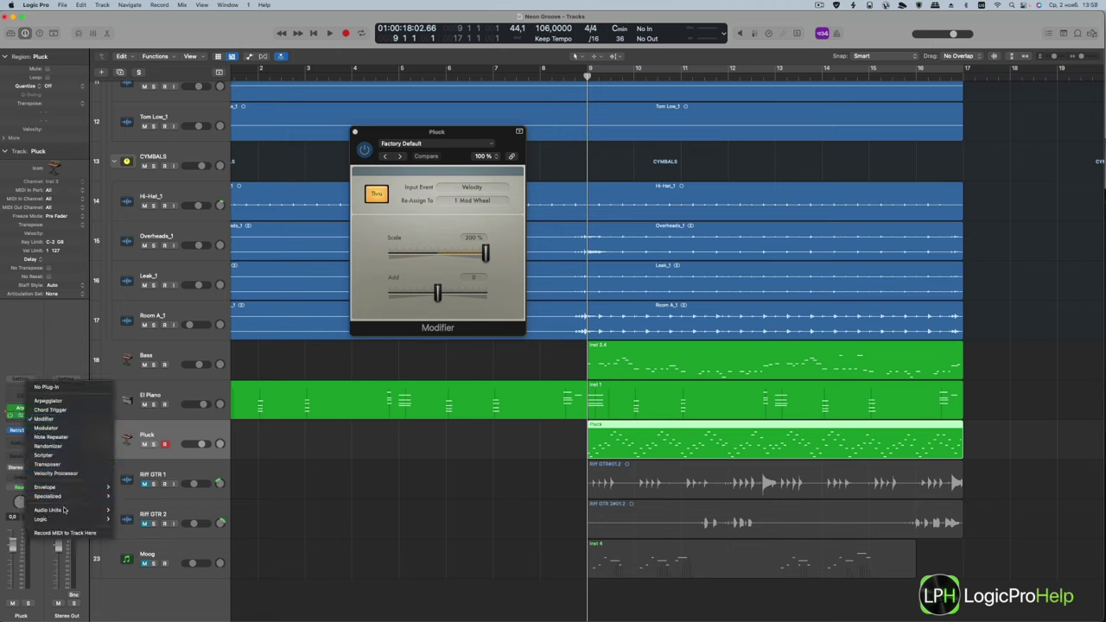
{"action": "left_click", "coordinate": [73, 536]}
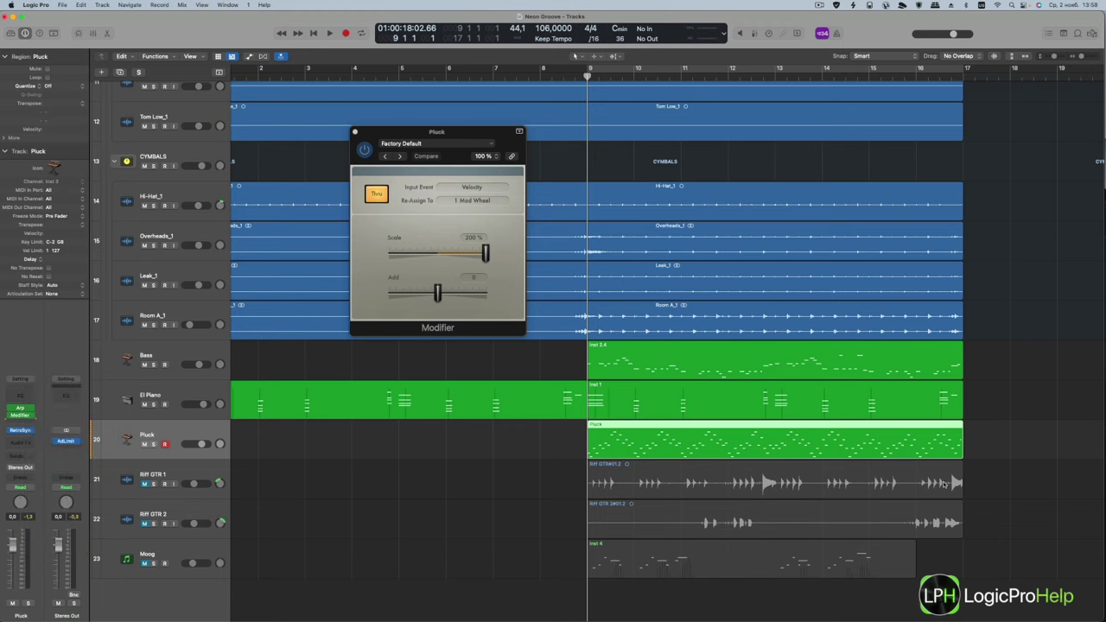
{"action": "left_click", "coordinate": [768, 444]}
{"action": "left_click", "coordinate": [986, 446]}
- Switch Record MIDI to Track Here back to the Arpeggiator slot and check the option on the Modifier slot
{"action": "left_click", "coordinate": [33, 413]}
{"action": "left_click", "coordinate": [66, 551]}
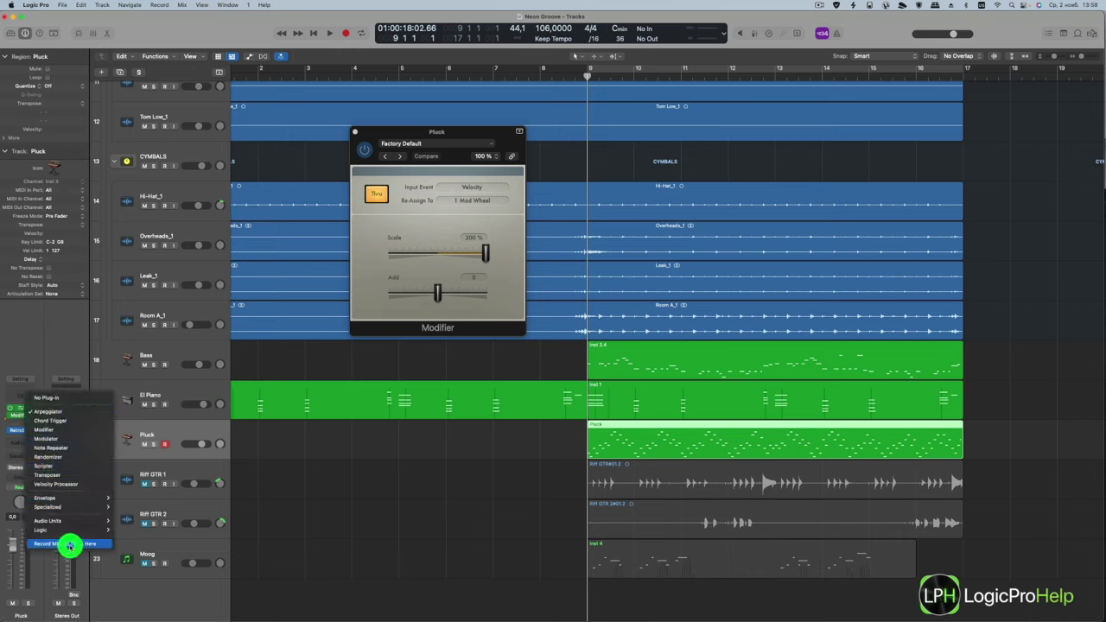
{"action": "left_click", "coordinate": [33, 414]}
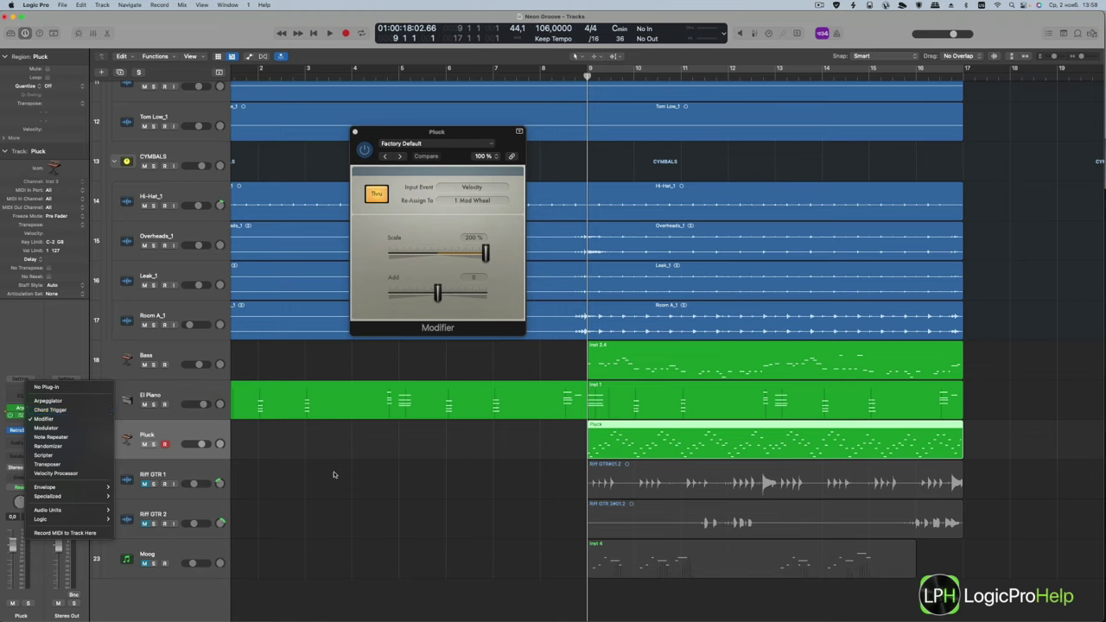
{"action": "left_click", "coordinate": [372, 482]}
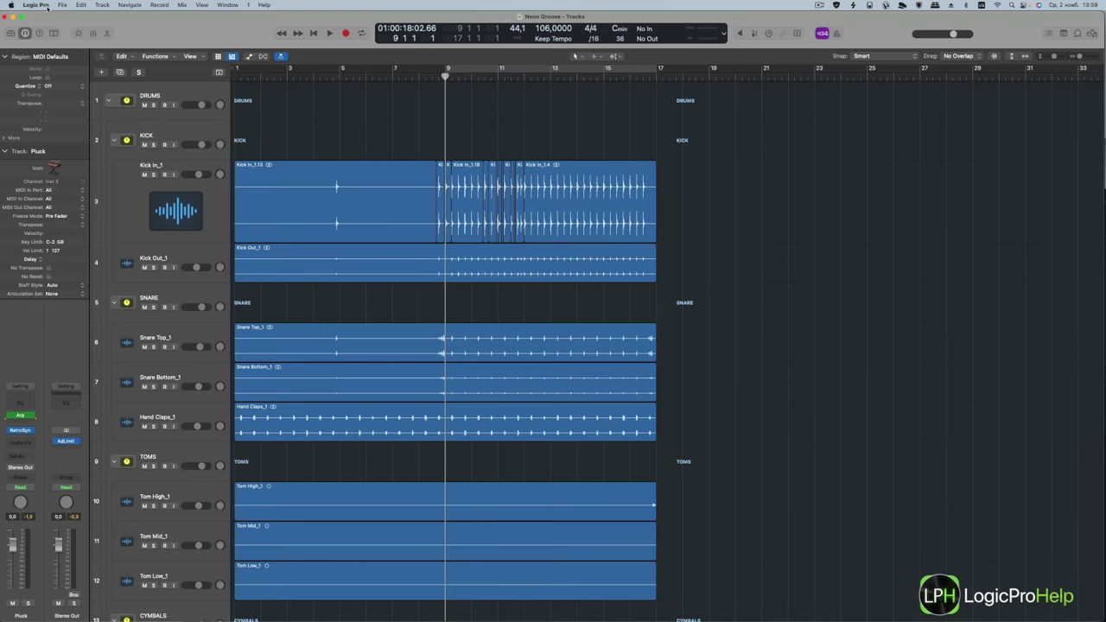
- Show the Live Loops grid beside the Tracks area and hide it again
{"action": "left_click", "coordinate": [155, 45]}
{"action": "left_click", "coordinate": [218, 56]}
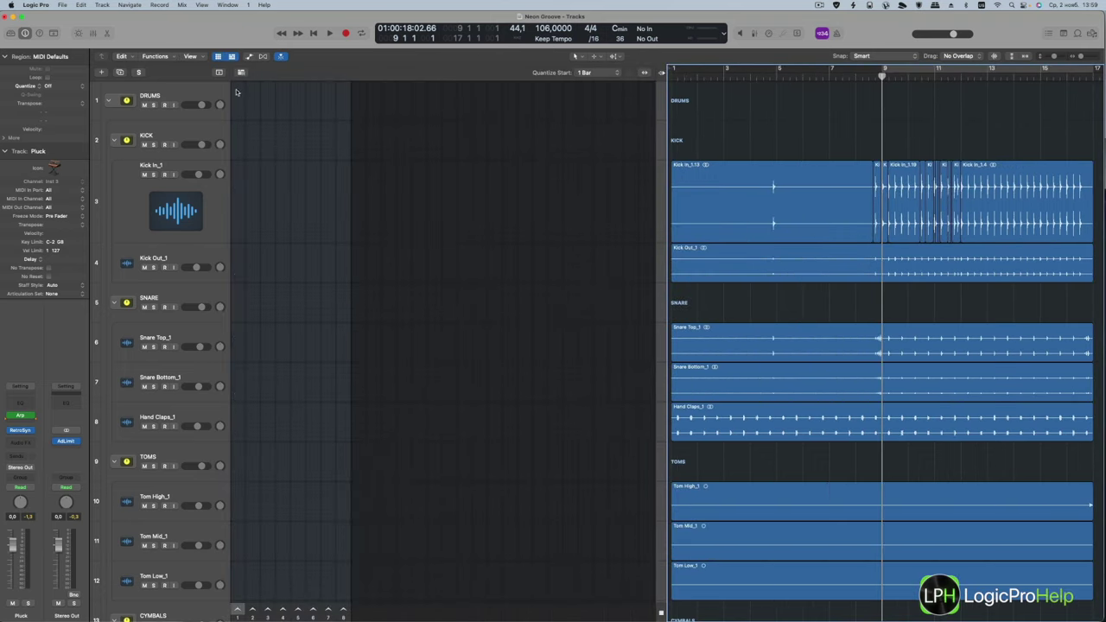
{"action": "left_click", "coordinate": [218, 56]}
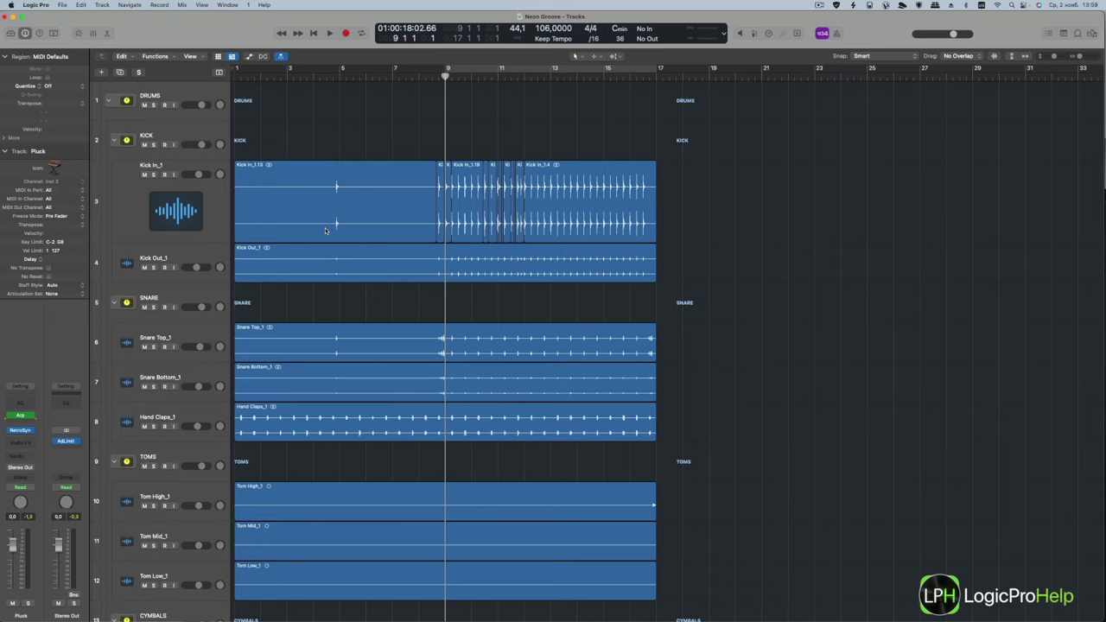
- Set the project's sync mode to Ableton Link in the Synchronization project settings
{"action": "left_click", "coordinate": [36, 4]}
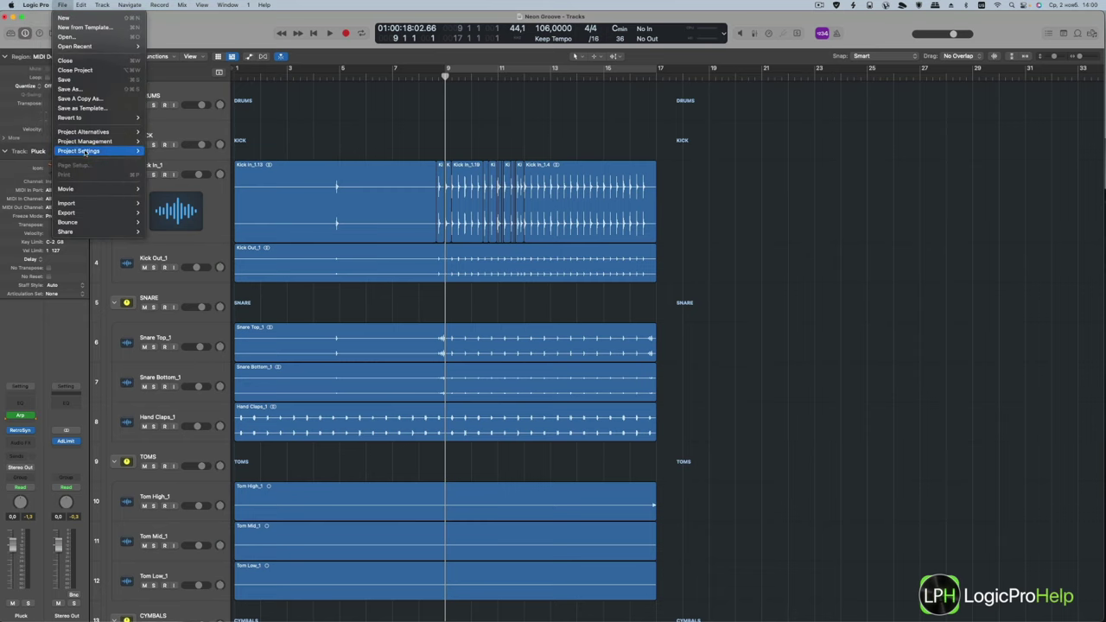
{"action": "mouse_move", "coordinate": [95, 150]}
{"action": "left_click", "coordinate": [161, 151]}
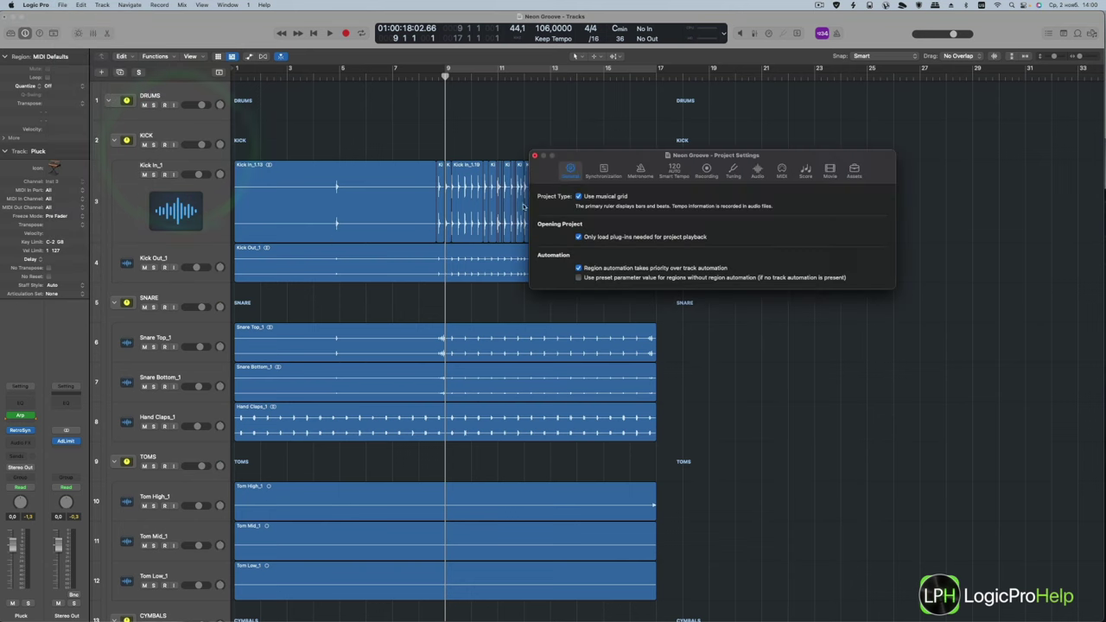
{"action": "left_click_drag", "start_coordinate": [640, 159], "coordinate": [463, 163]}
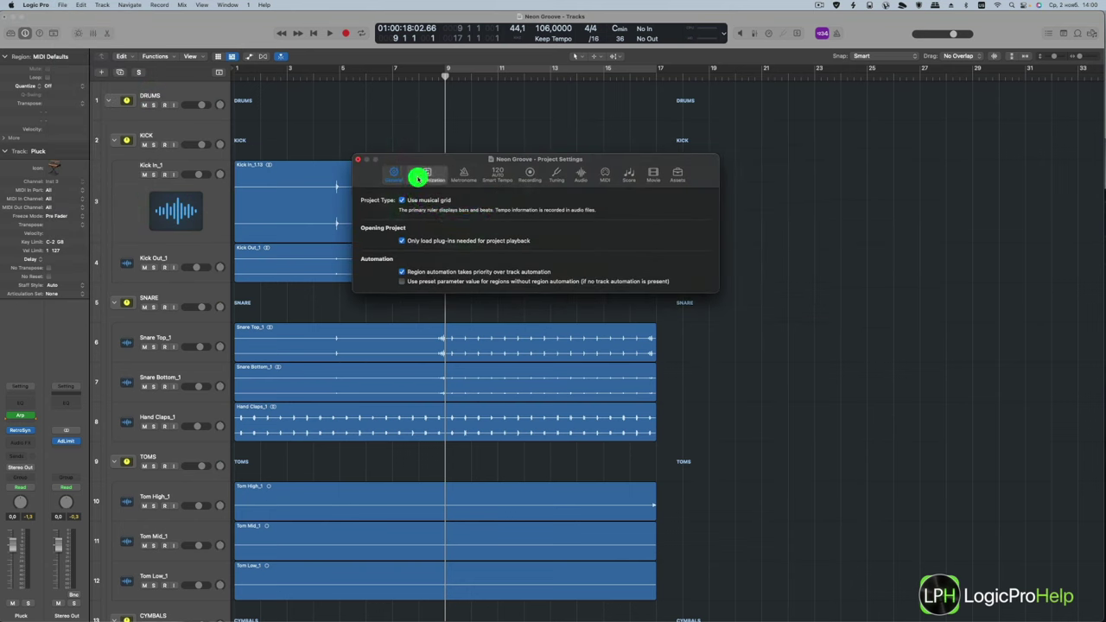
{"action": "left_click", "coordinate": [418, 179]}
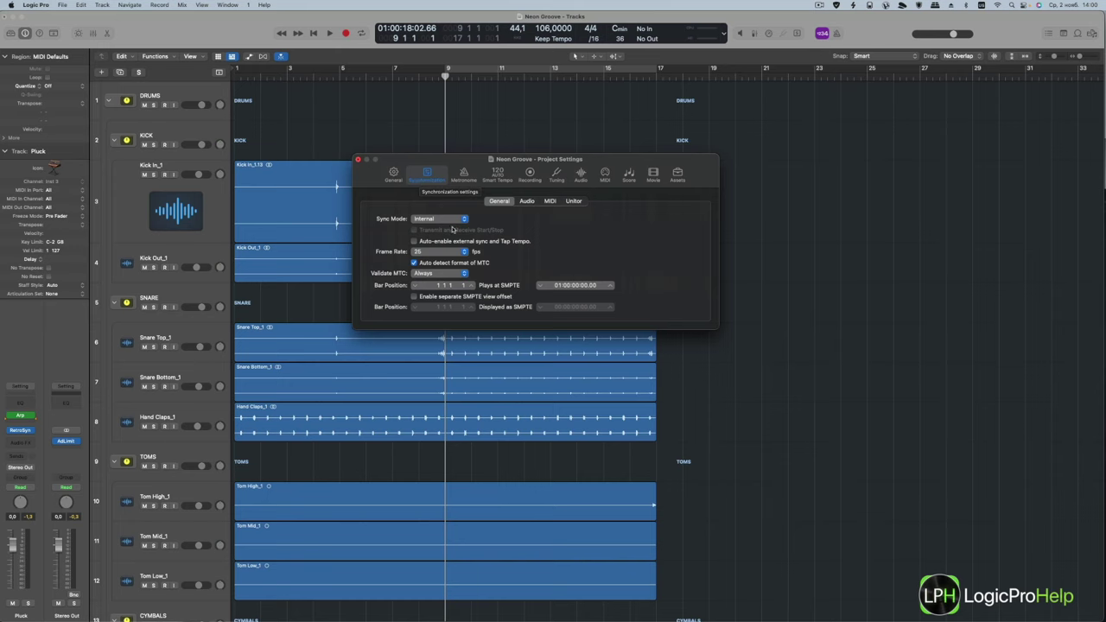
{"action": "left_click", "coordinate": [440, 219]}
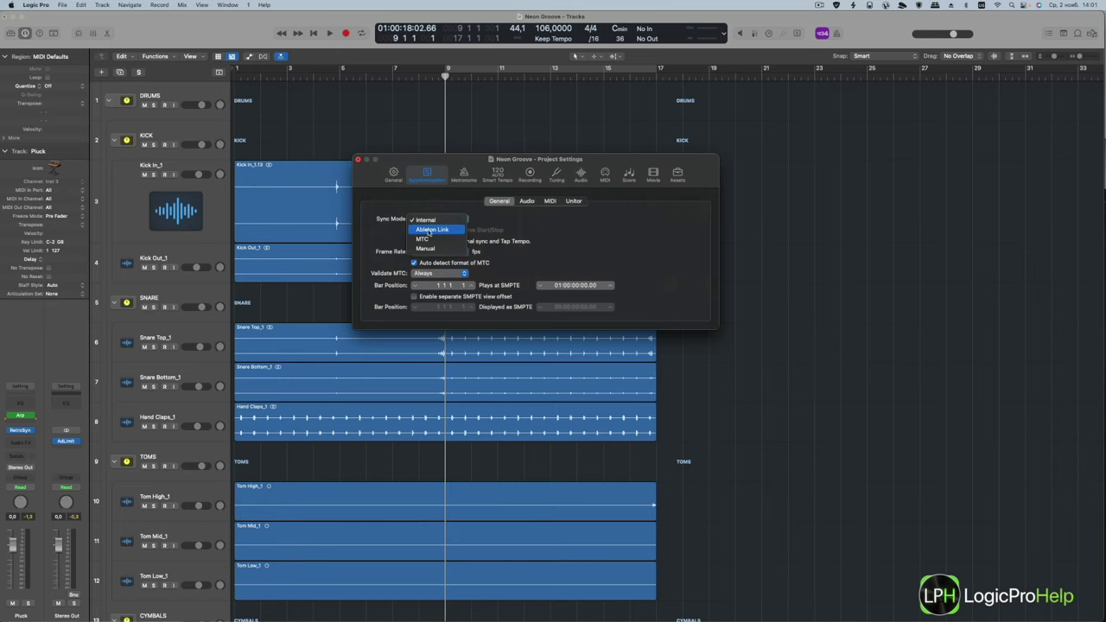
{"action": "left_click", "coordinate": [429, 230]}
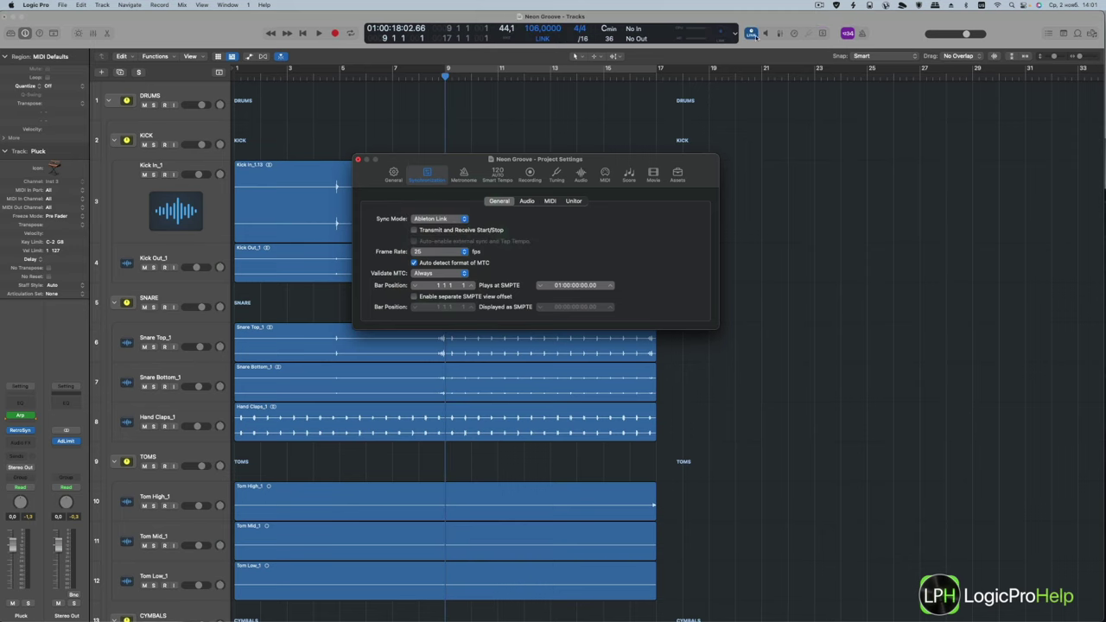
- Enable Transmit and Receive Start/Stop for Ableton Link and check the Link options
{"action": "right_click", "coordinate": [755, 36]}
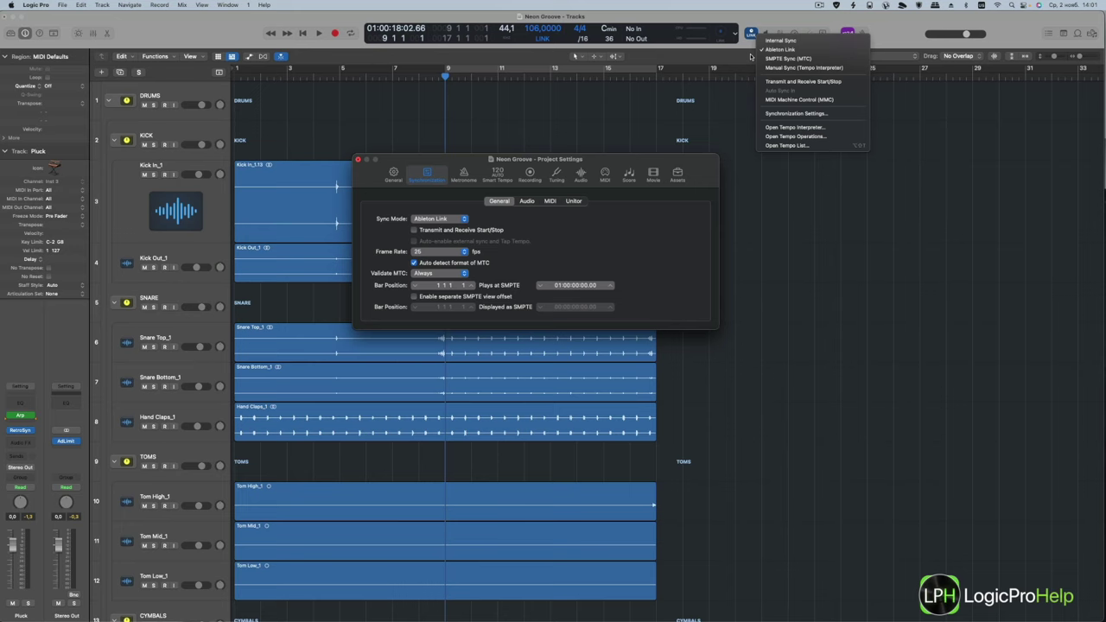
{"action": "left_click", "coordinate": [790, 82]}
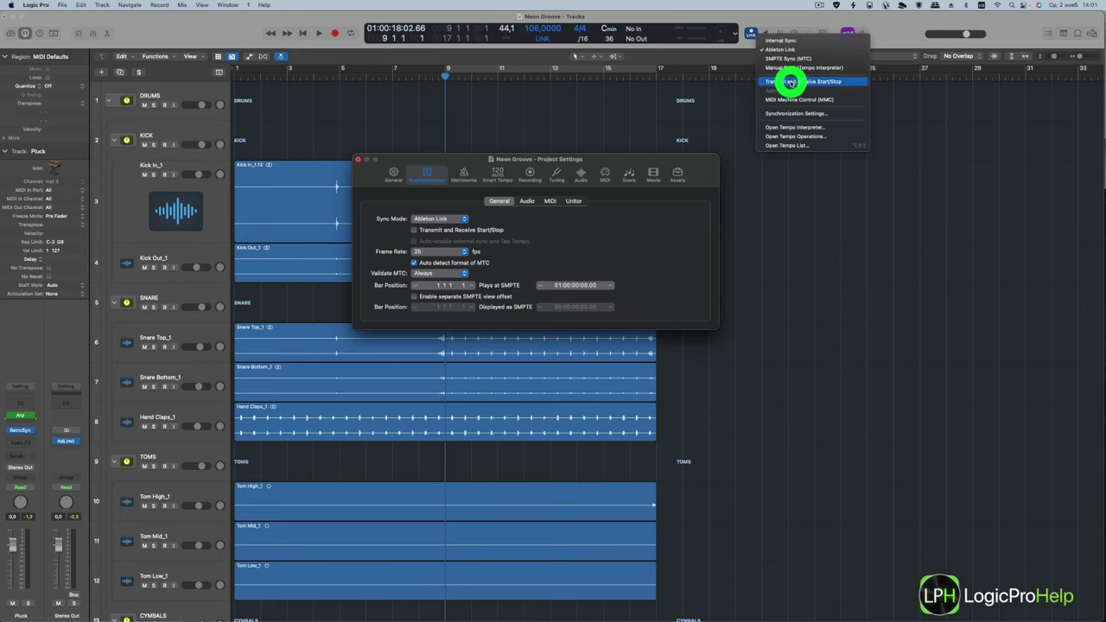
{"action": "right_click", "coordinate": [755, 32]}
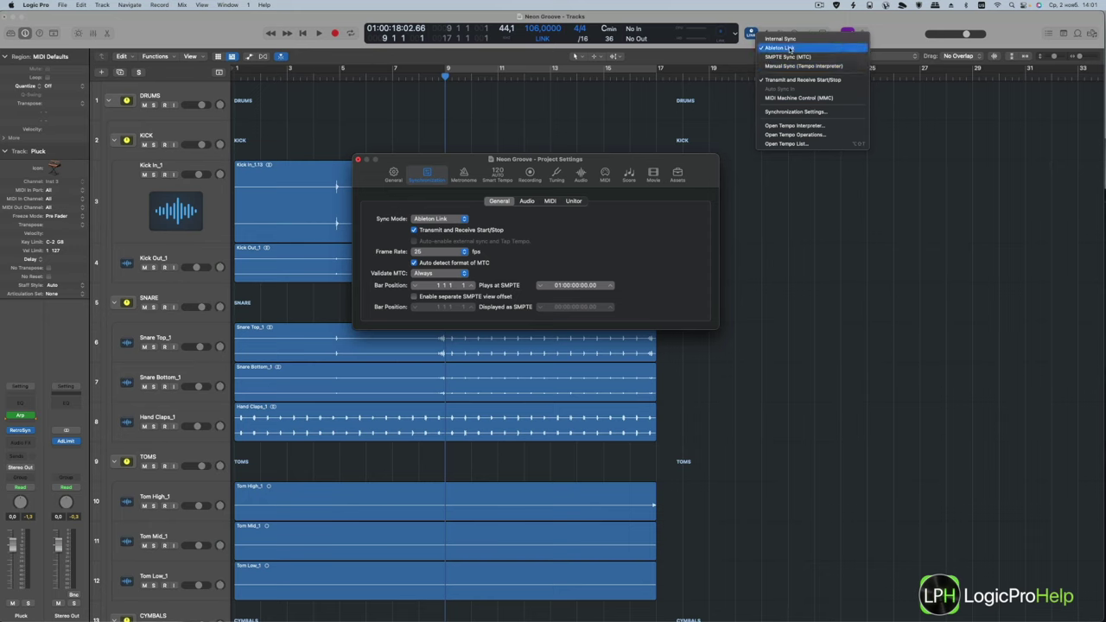
{"action": "left_click", "coordinate": [551, 97]}
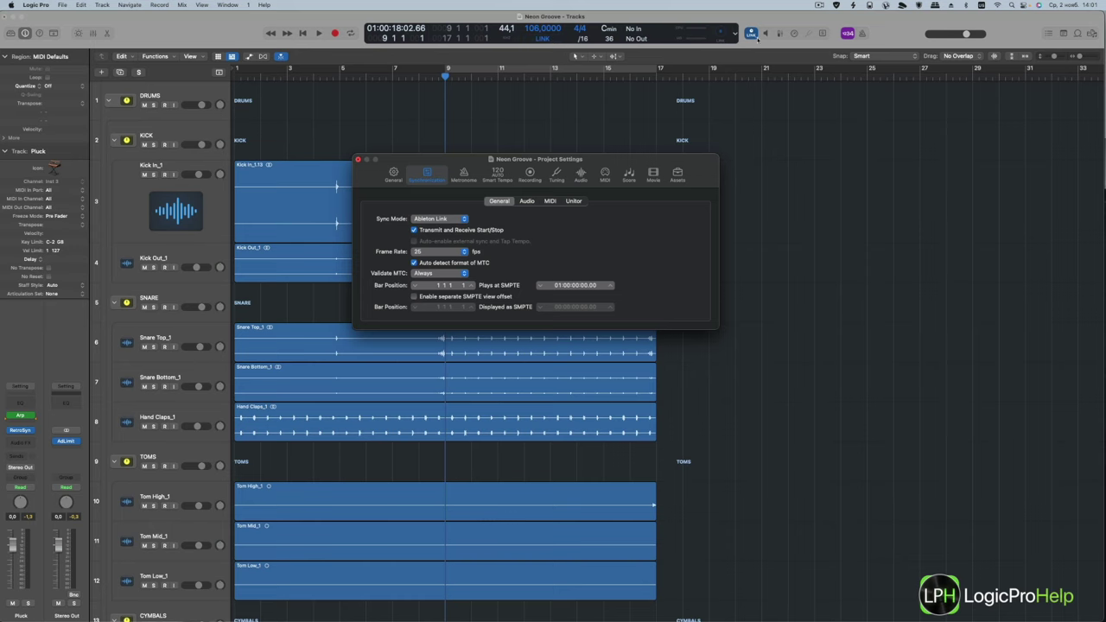
- Review the available sync modes in the project's Synchronization settings
{"action": "left_click_drag", "start_coordinate": [486, 161], "coordinate": [550, 128]}
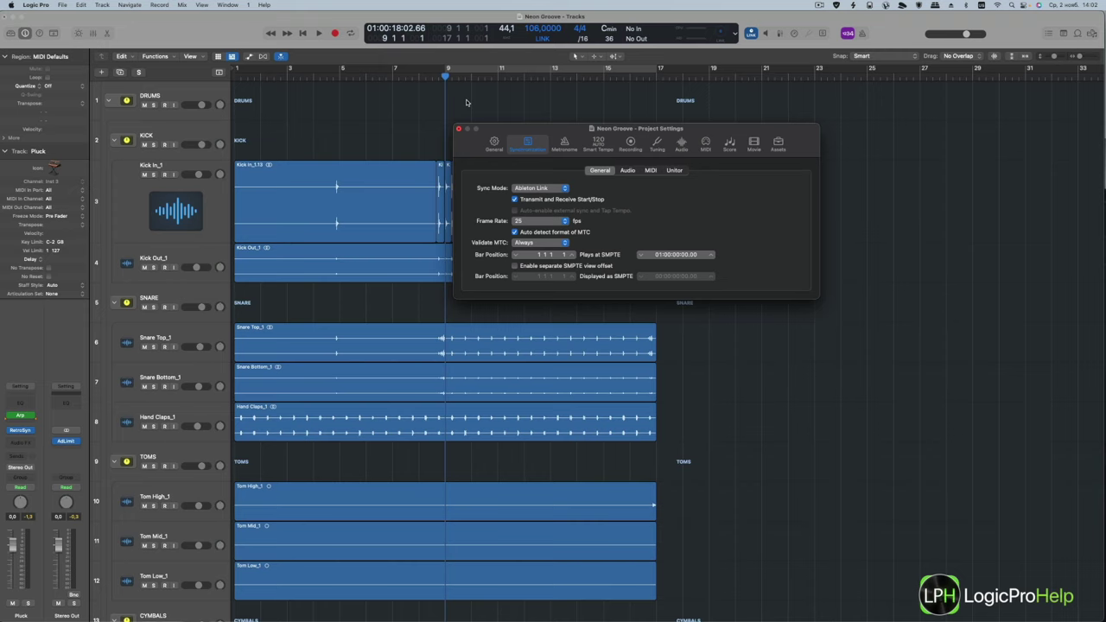
{"action": "left_click", "coordinate": [535, 188]}
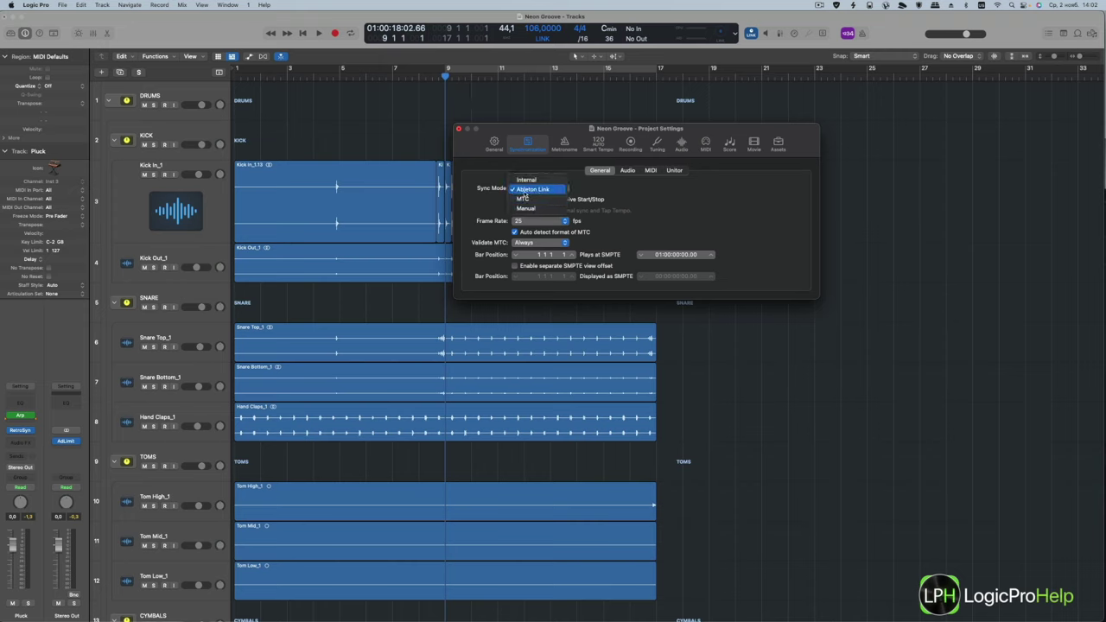
{"action": "left_click", "coordinate": [471, 191]}
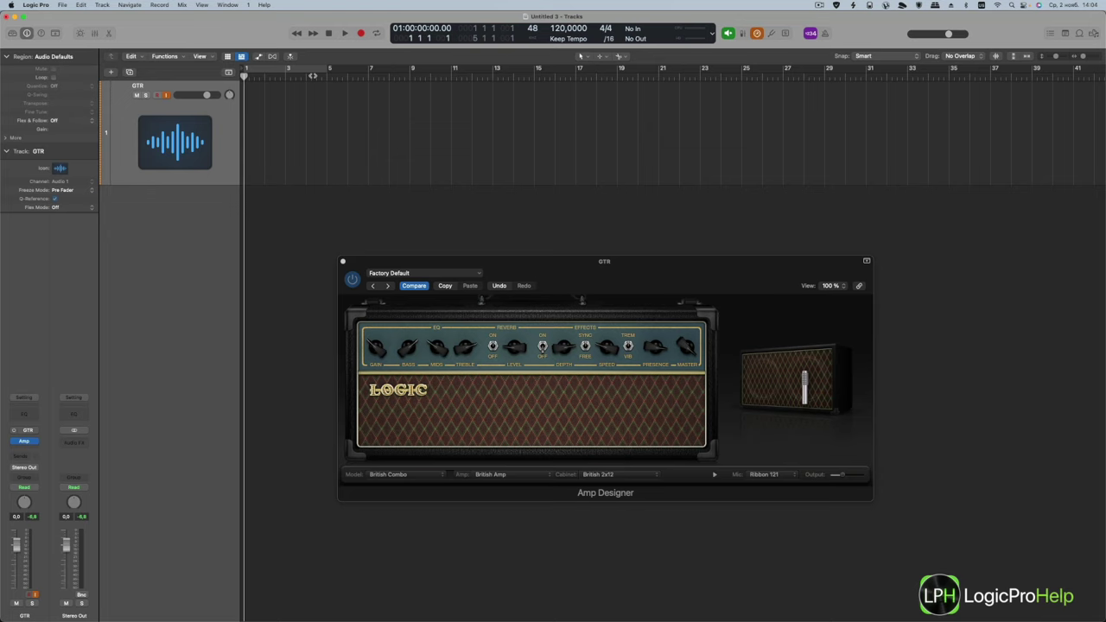
- Show the global tracks and add the Free Tempo Recording control to the control bar
{"action": "left_click", "coordinate": [229, 72]}
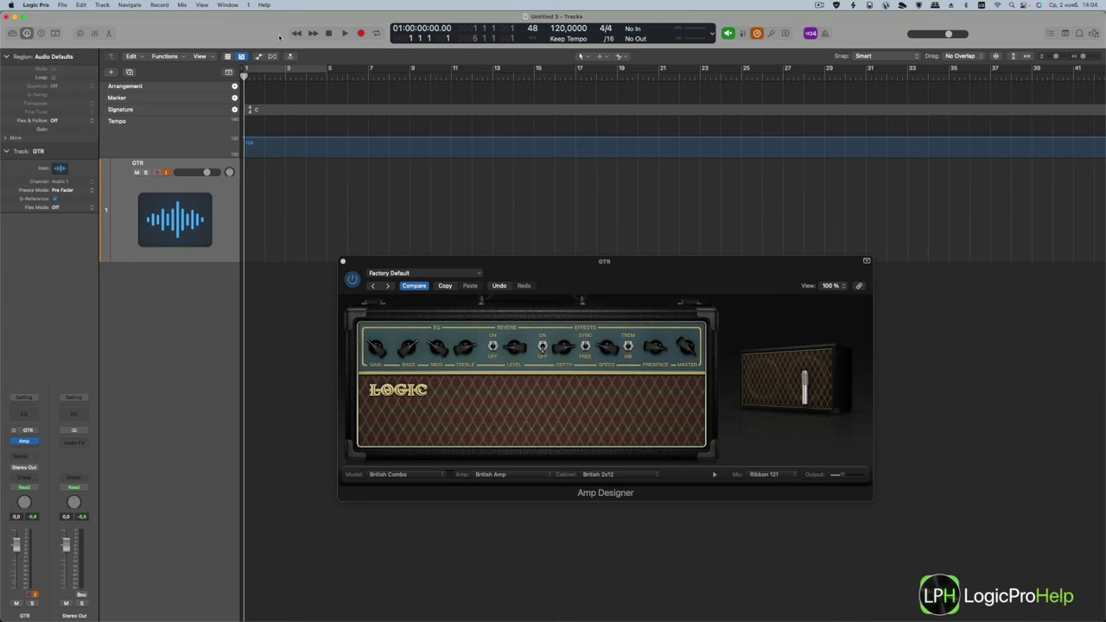
{"action": "right_click", "coordinate": [279, 36]}
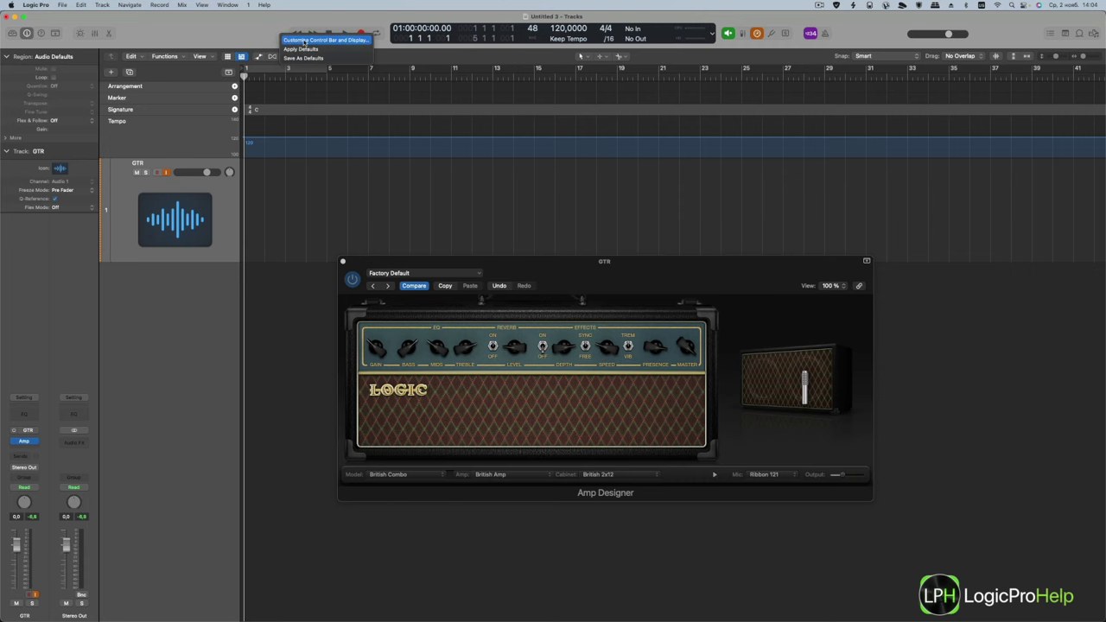
{"action": "left_click", "coordinate": [304, 40]}
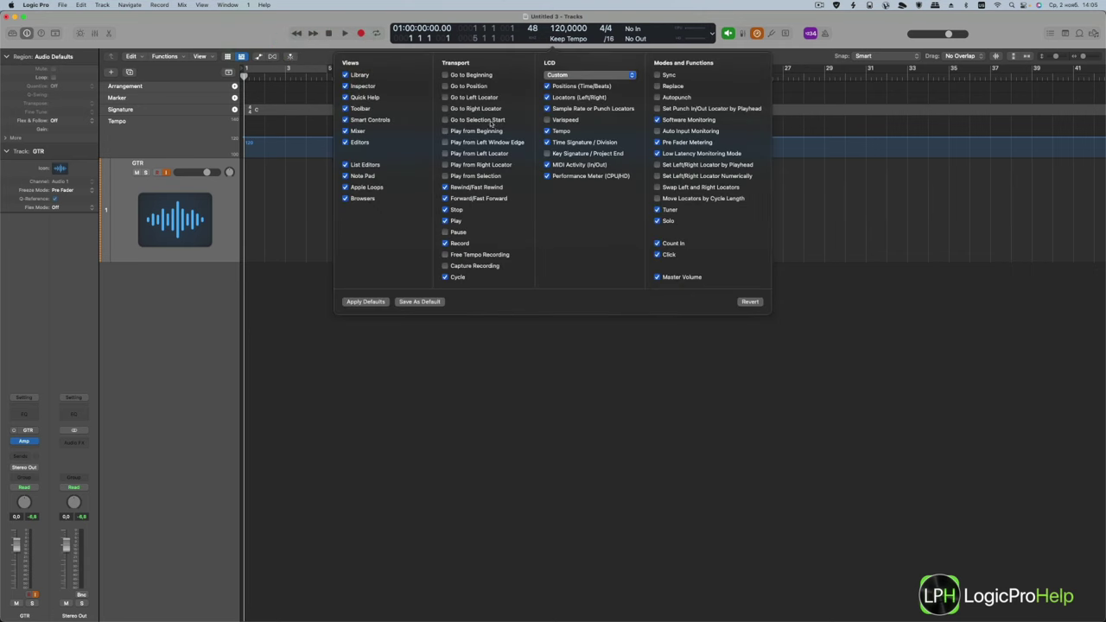
{"action": "left_click", "coordinate": [445, 254]}
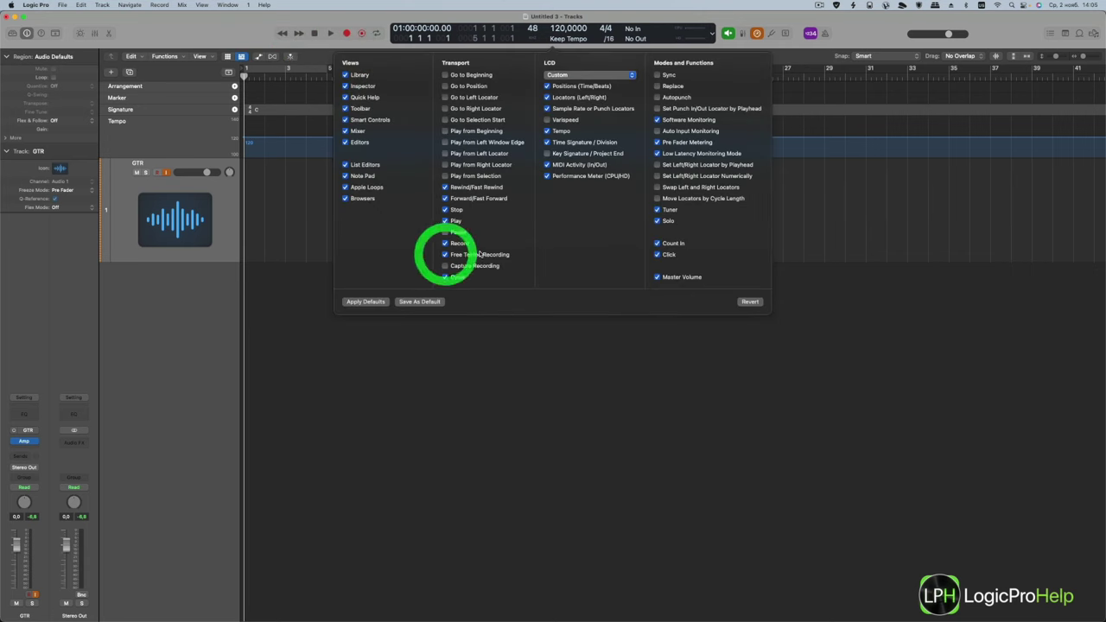
{"action": "left_click", "coordinate": [389, 338]}
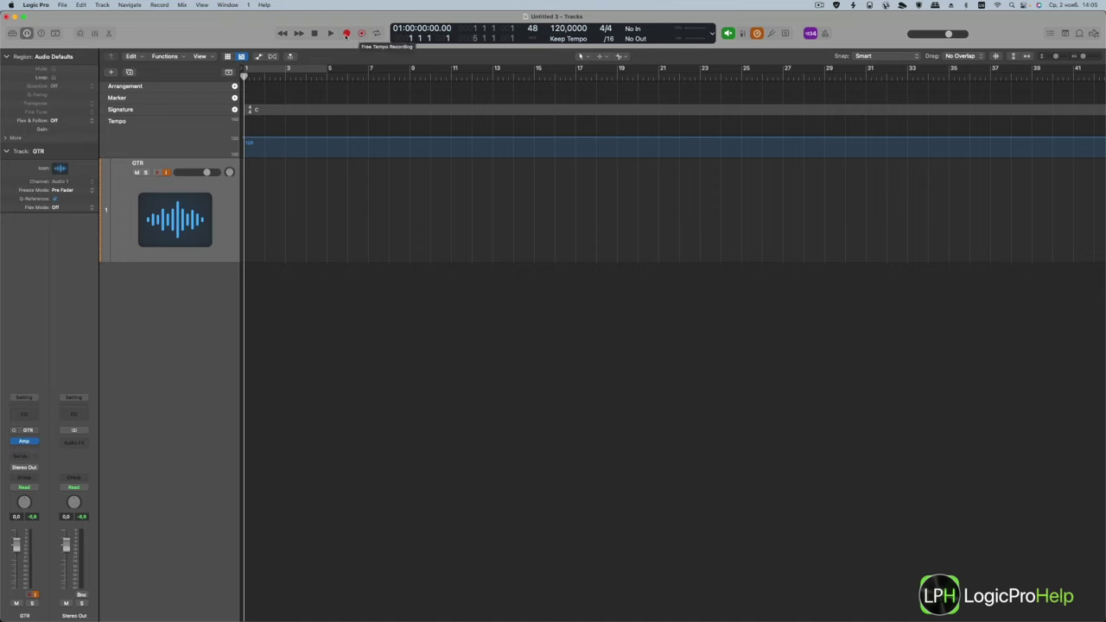
- Add the Capture Recording control to the control bar
{"action": "right_click", "coordinate": [249, 35]}
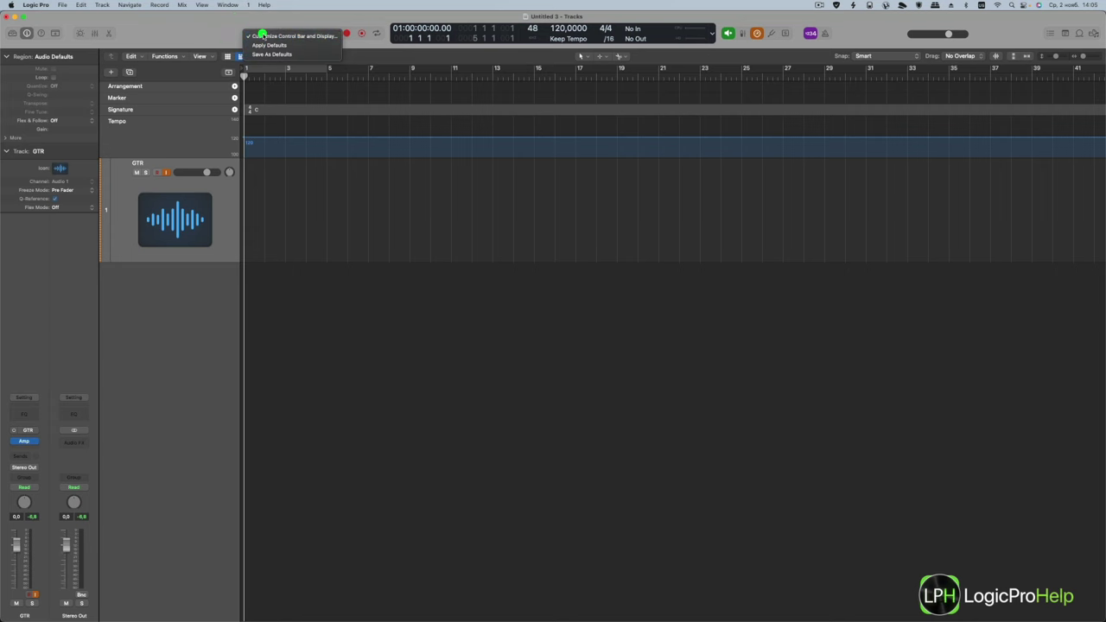
{"action": "left_click", "coordinate": [264, 36]}
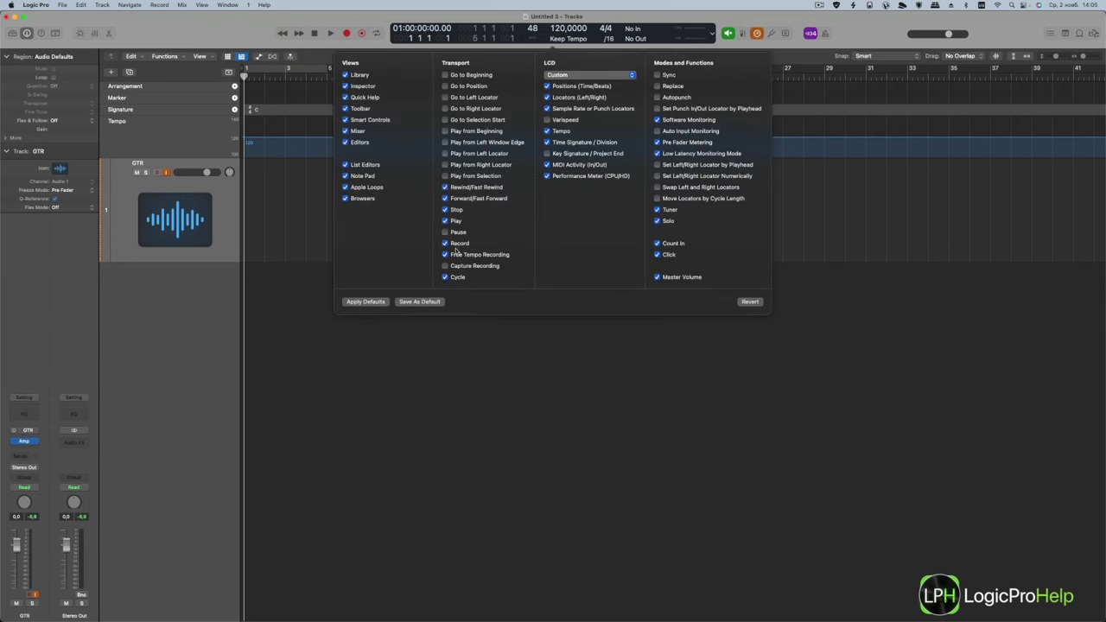
{"action": "left_click", "coordinate": [453, 265]}
{"action": "left_click", "coordinate": [235, 35]}
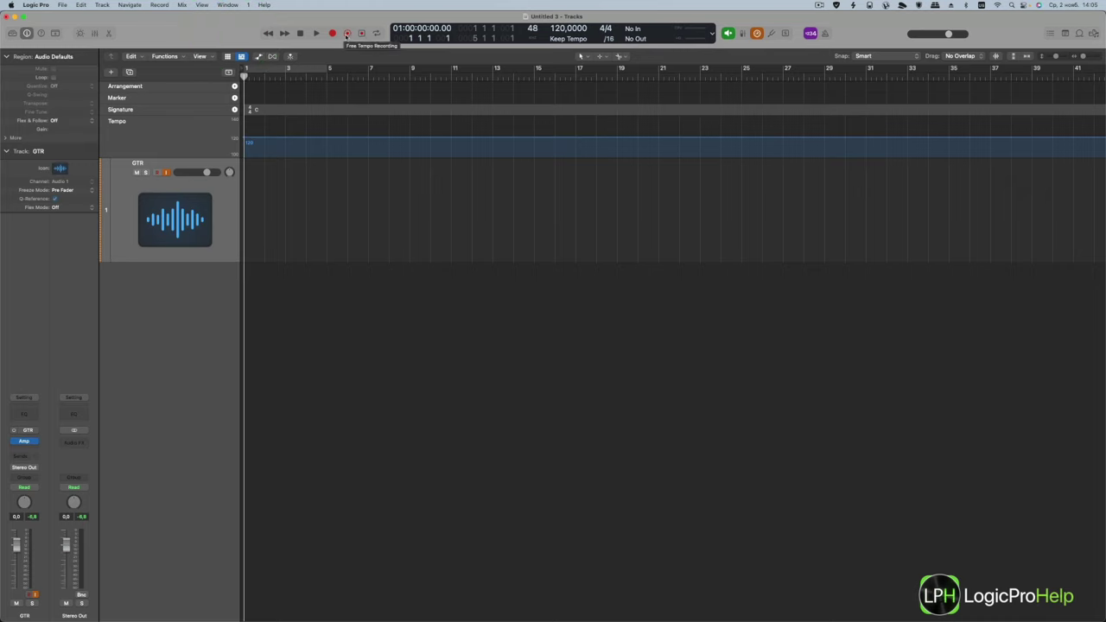
- Turn off the count-in and make a free tempo recording on the GTR track starting at bar 2
{"action": "left_click", "coordinate": [810, 34]}
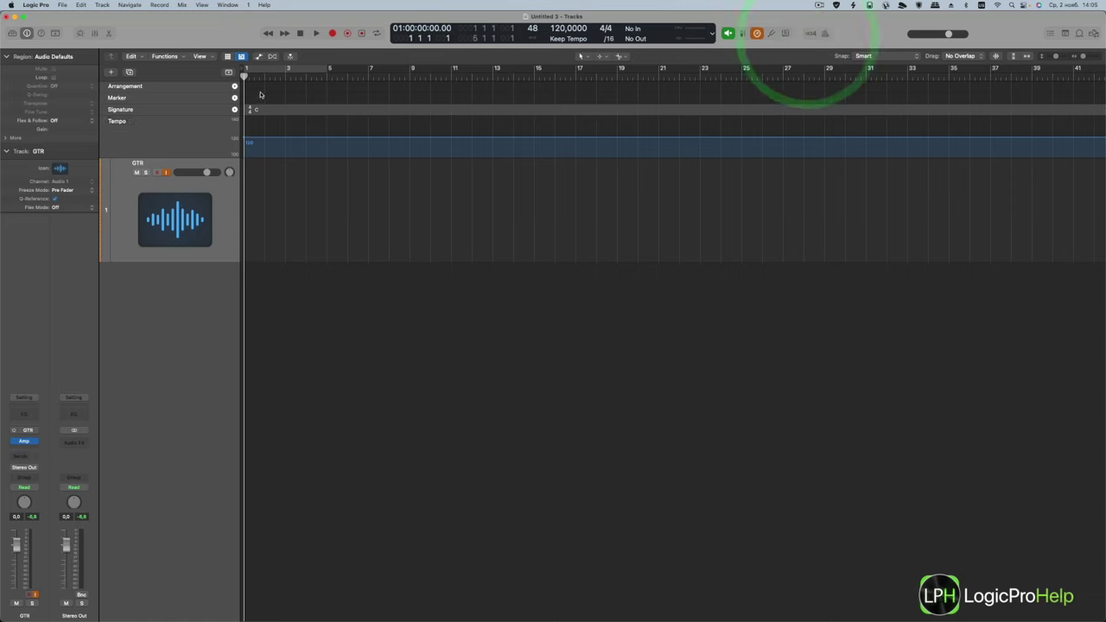
{"action": "left_click", "coordinate": [265, 78]}
{"action": "left_click", "coordinate": [122, 191]}
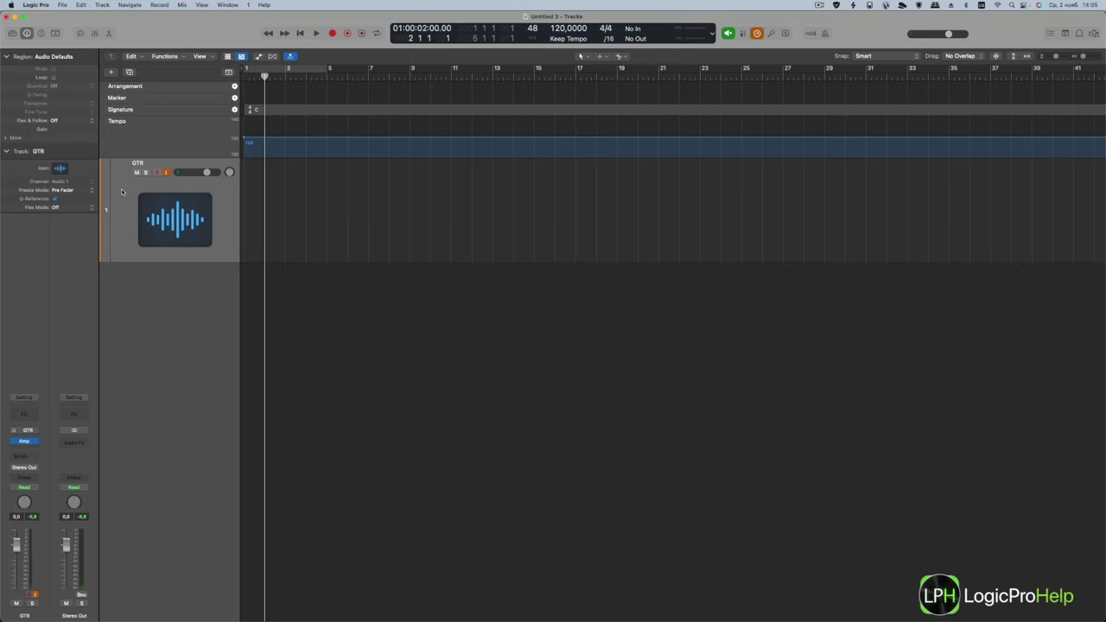
{"action": "left_click", "coordinate": [349, 34]}
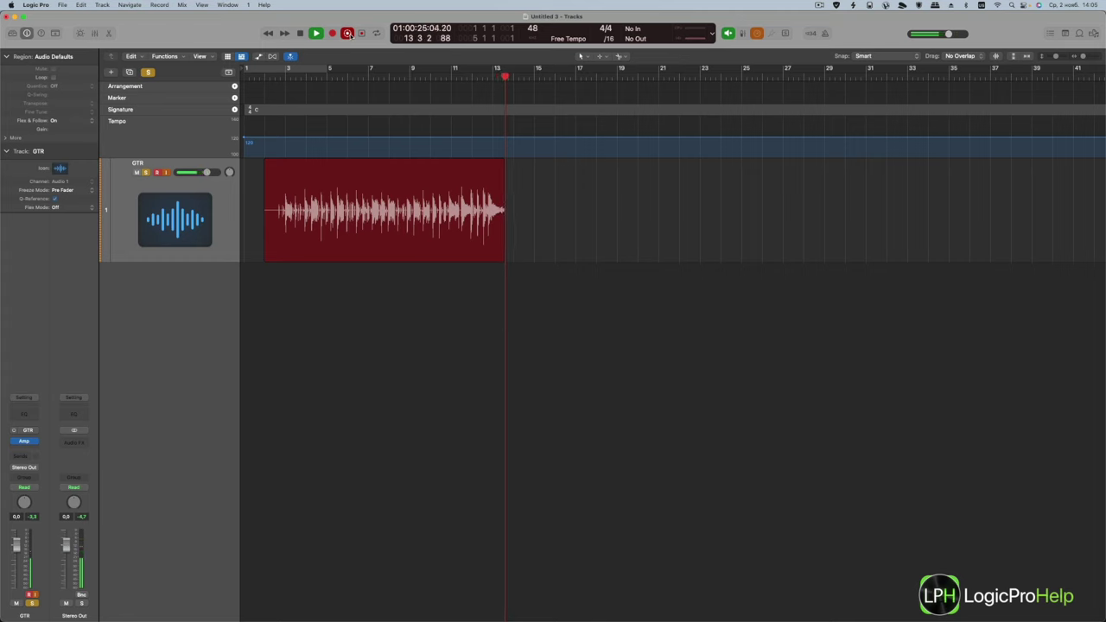
{"action": "left_click", "coordinate": [348, 34]}
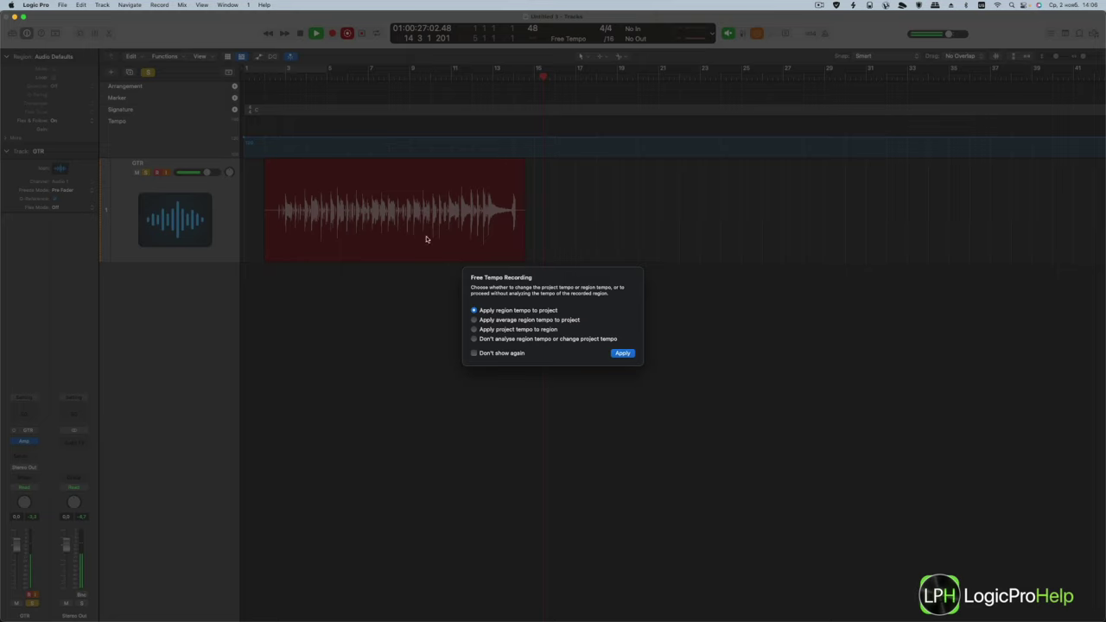
- Set the Free Tempo Recording to apply the project tempo to the region and confirm the choice
{"action": "left_click", "coordinate": [510, 321]}
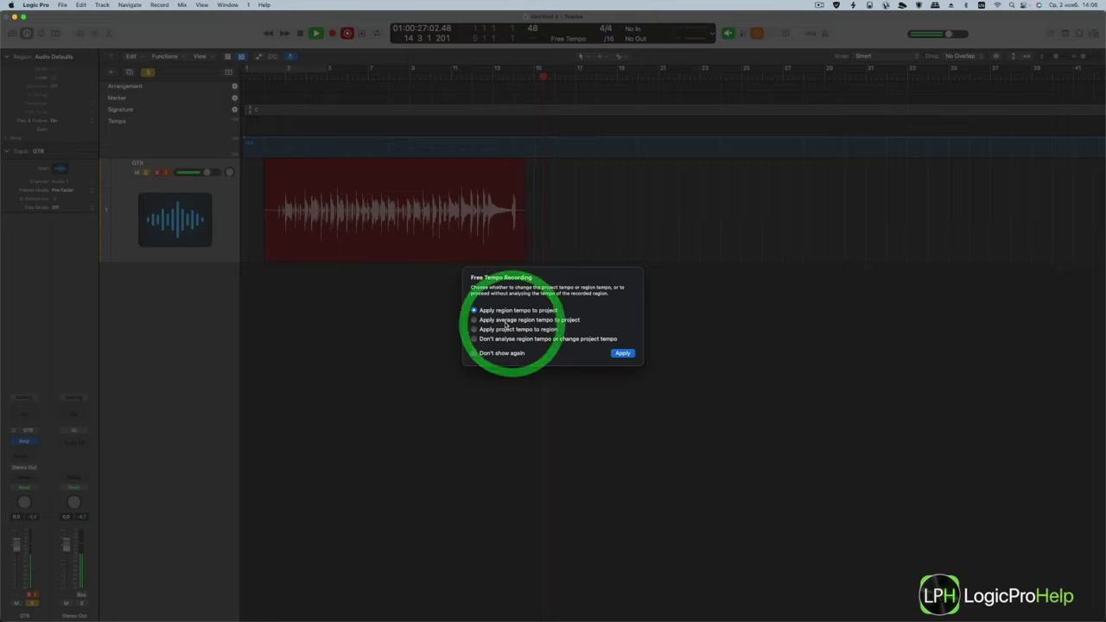
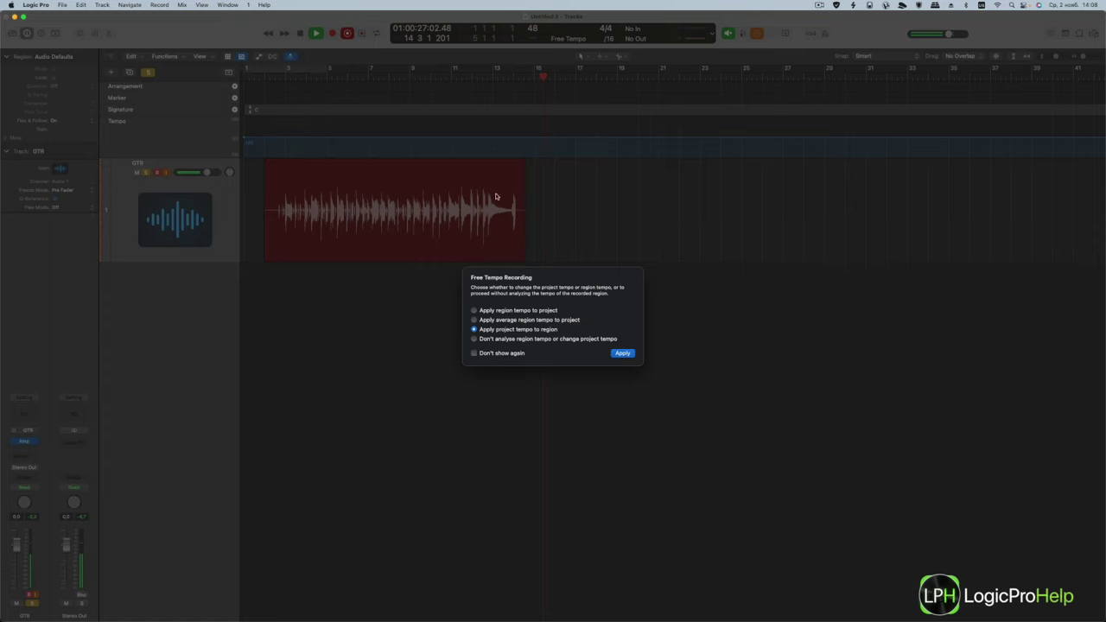
{"action": "left_click", "coordinate": [484, 340]}
{"action": "left_click", "coordinate": [504, 331]}
{"action": "left_click", "coordinate": [474, 330]}
{"action": "left_click", "coordinate": [622, 351]}
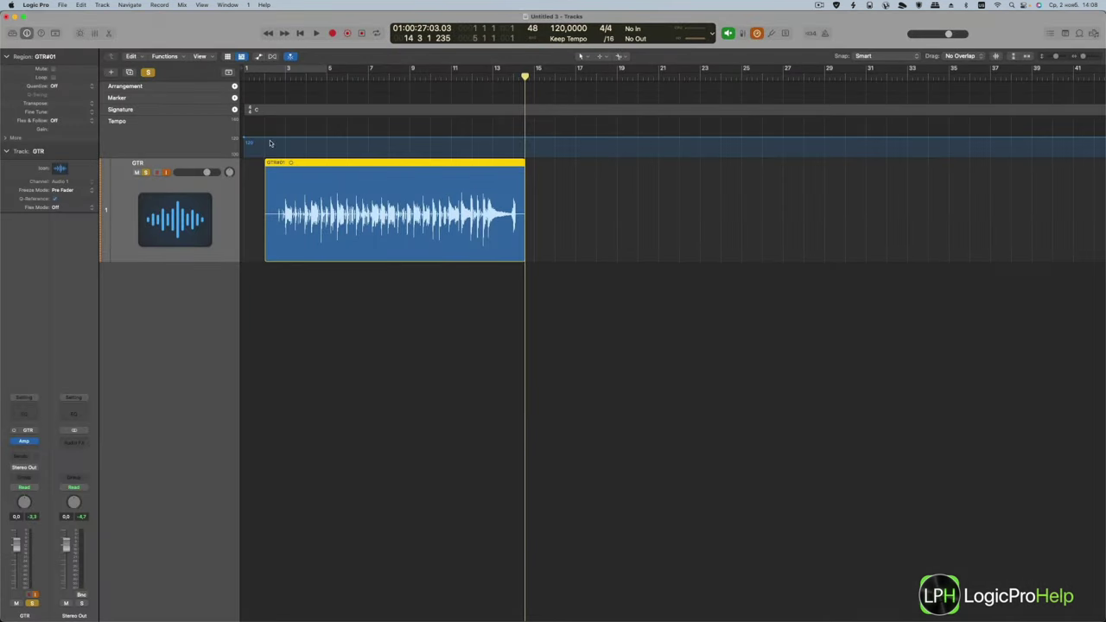
- Turn on Flex display for the GTR track and decline opening the Smart Tempo Editor for downbeat and tempo editing
{"action": "left_click", "coordinate": [274, 56]}
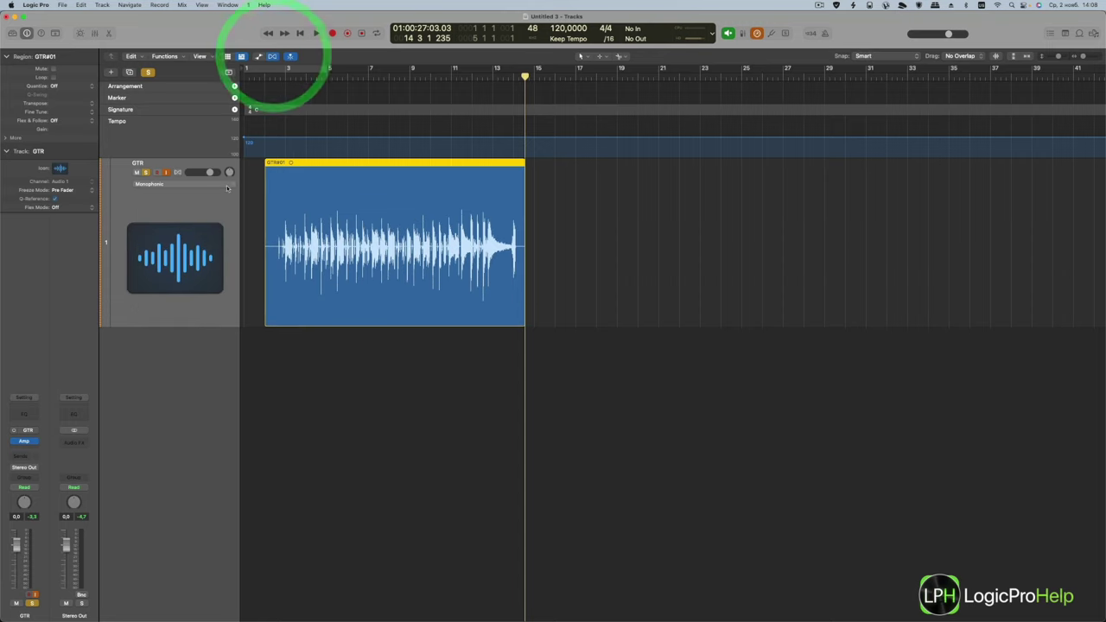
{"action": "left_click", "coordinate": [180, 198]}
{"action": "left_click", "coordinate": [146, 196]}
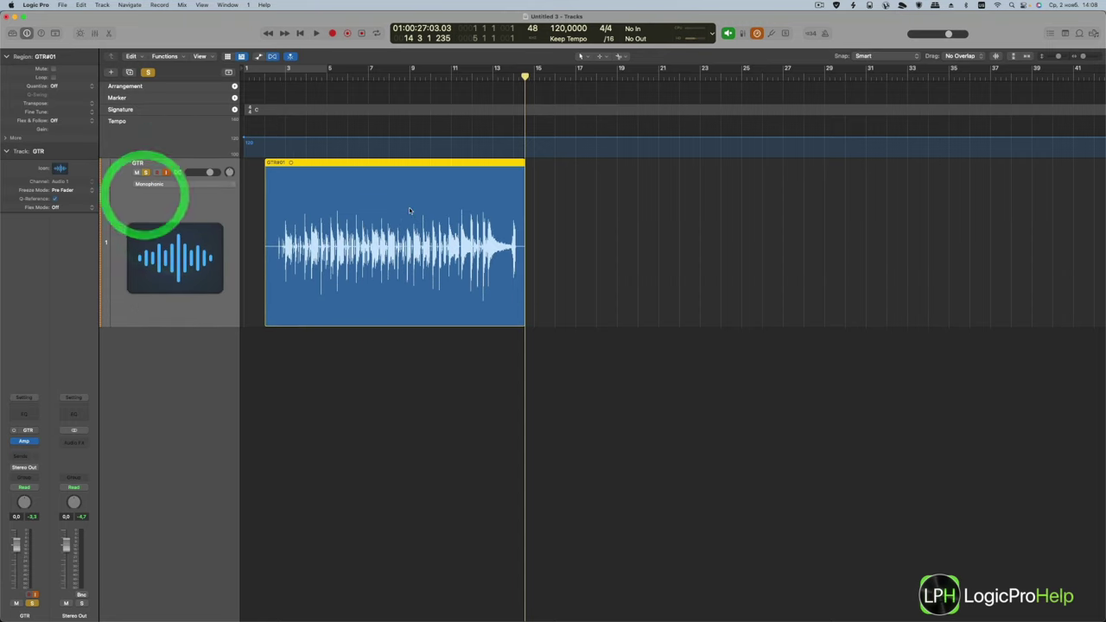
{"action": "left_click", "coordinate": [409, 207]}
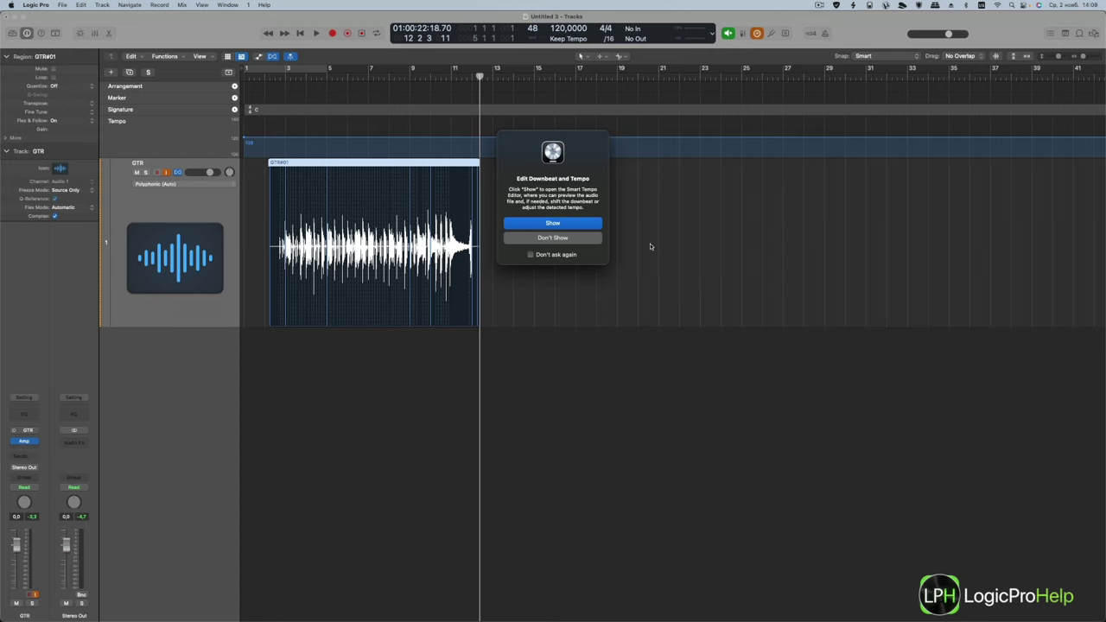
{"action": "left_click", "coordinate": [537, 241]}
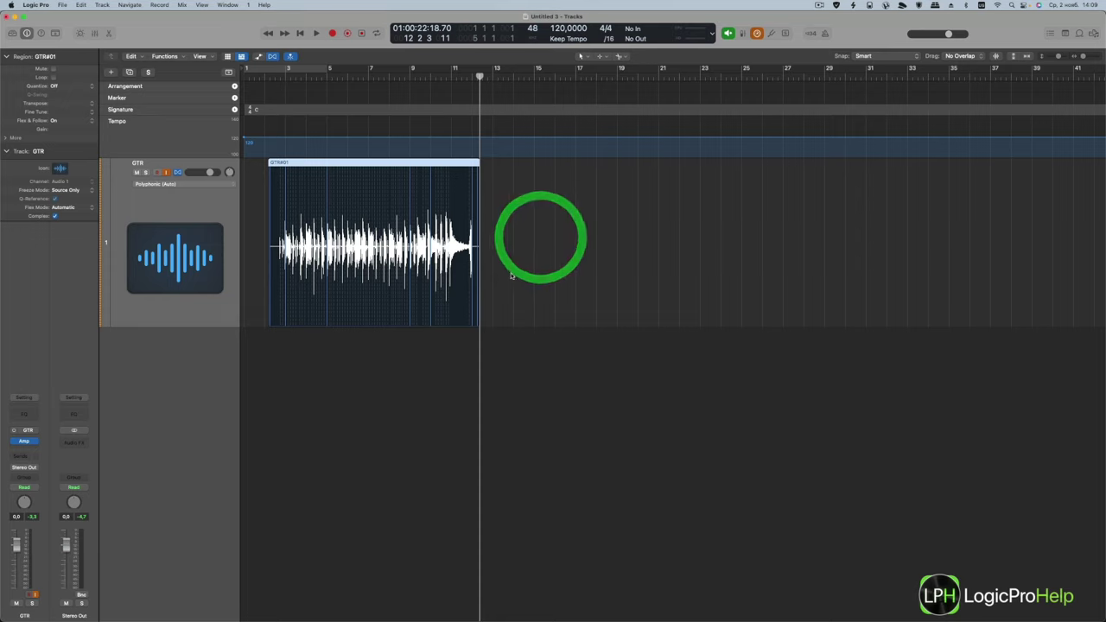
- Play the GTR region from bar 2 to its end with the metronome on and examine the region's ending
{"action": "left_click", "coordinate": [275, 77]}
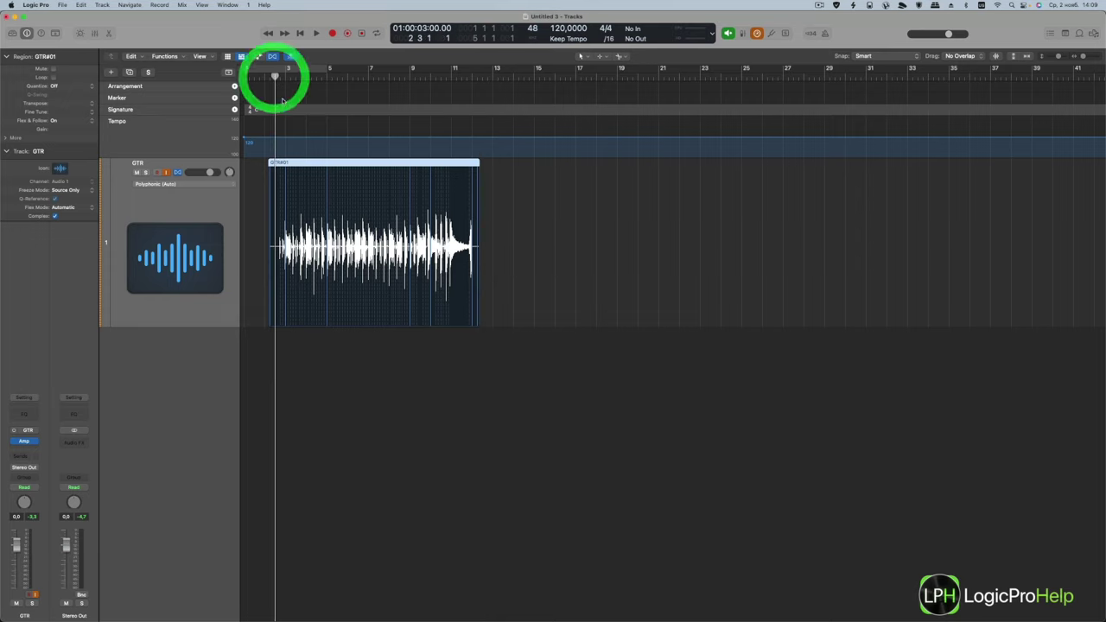
{"action": "left_click", "coordinate": [826, 34]}
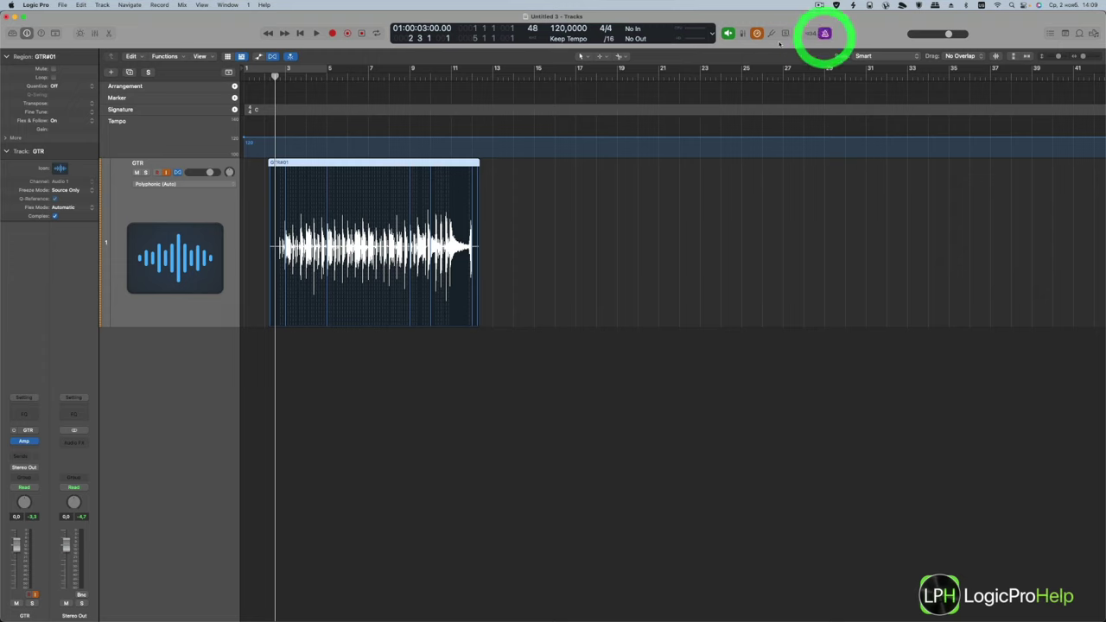
{"action": "key", "text": "space"}
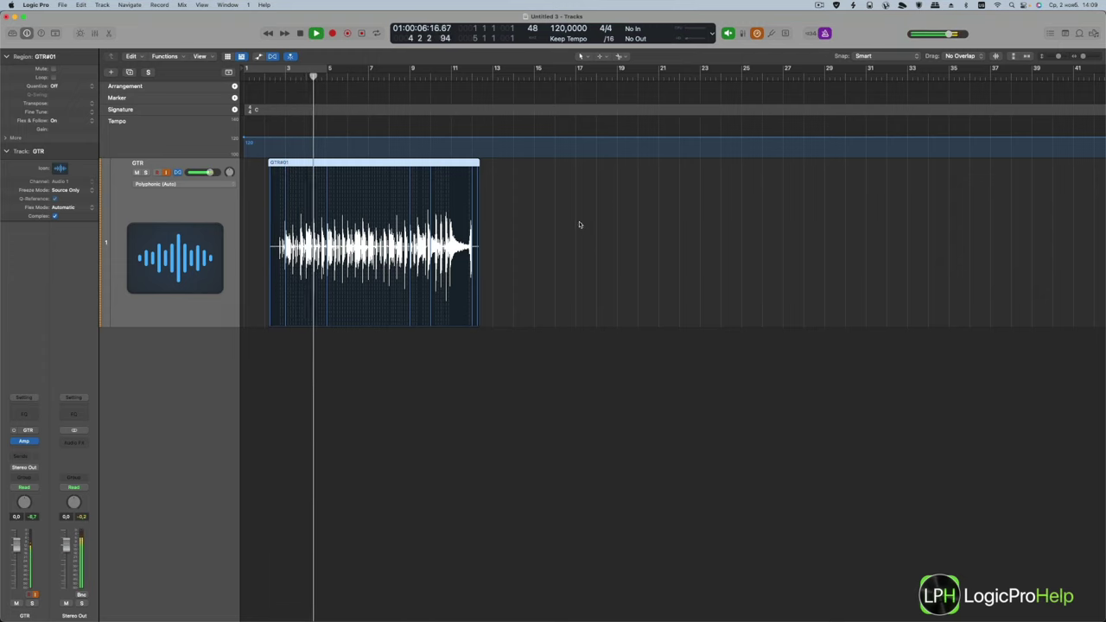
{"action": "scroll", "coordinate": [576, 222], "scroll_direction": "up", "scroll_amount": 5}
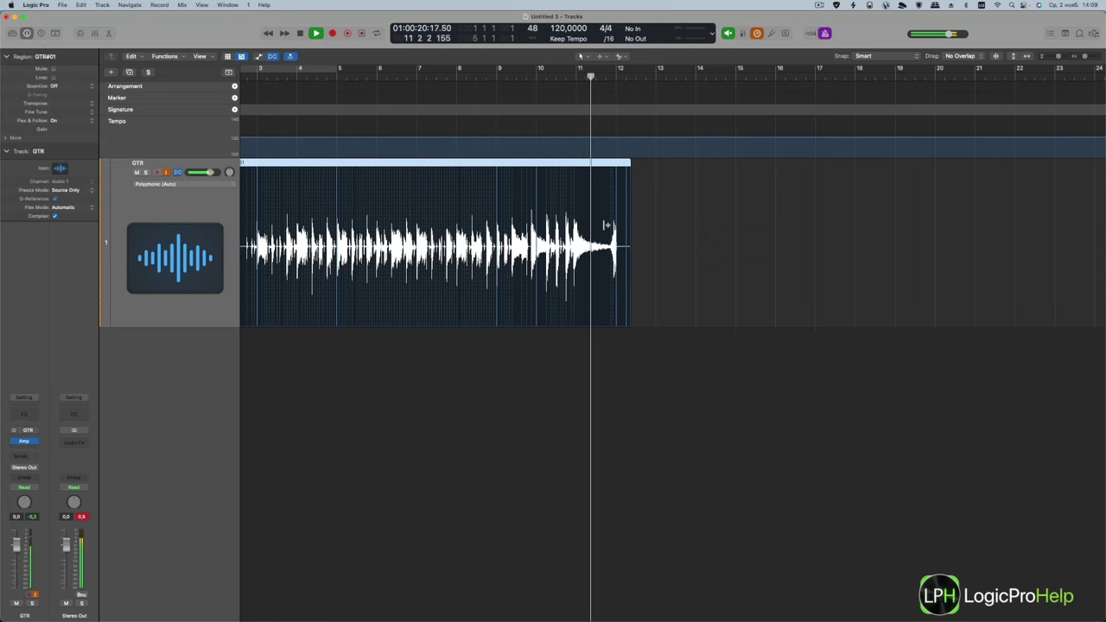
{"action": "key", "text": "space"}
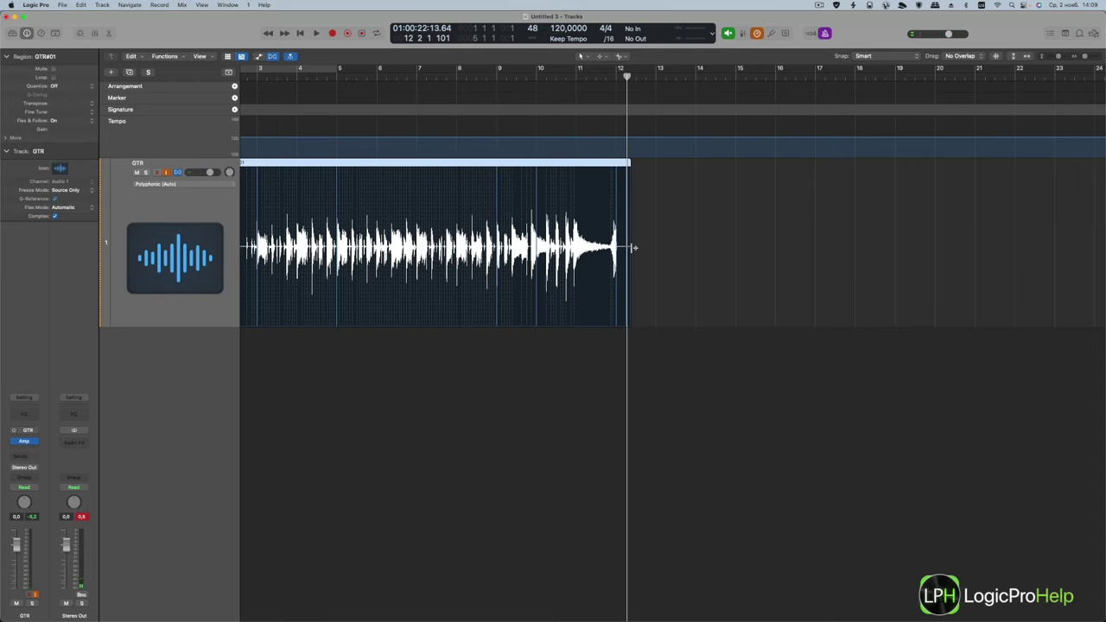
{"action": "scroll", "coordinate": [610, 204], "scroll_direction": "up", "scroll_amount": 4}
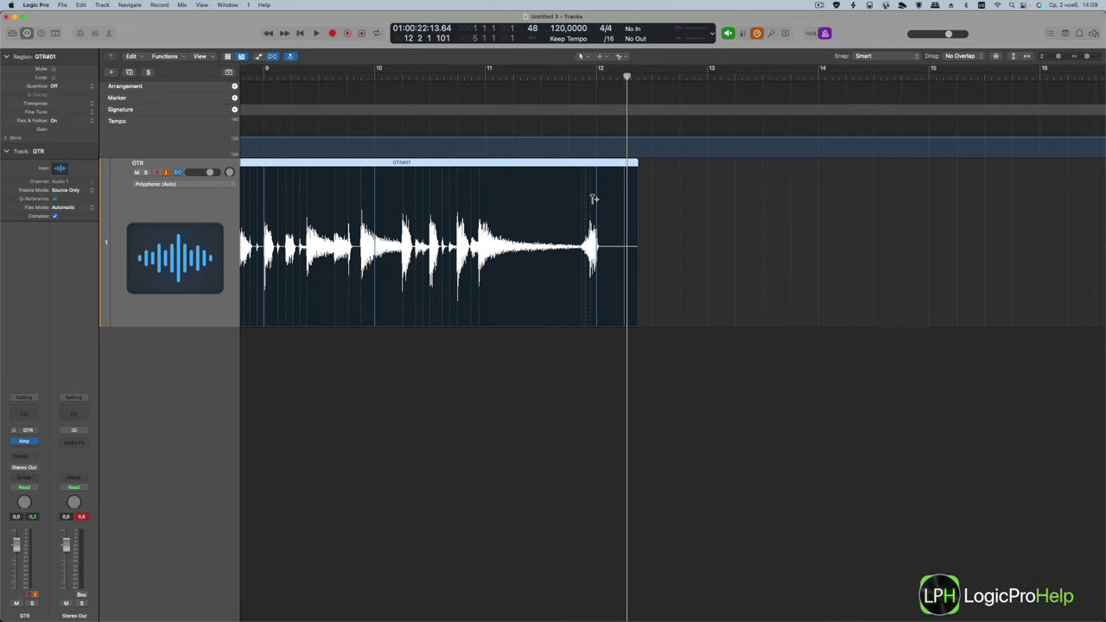
{"action": "scroll", "coordinate": [612, 282], "scroll_direction": "down", "scroll_amount": 4}
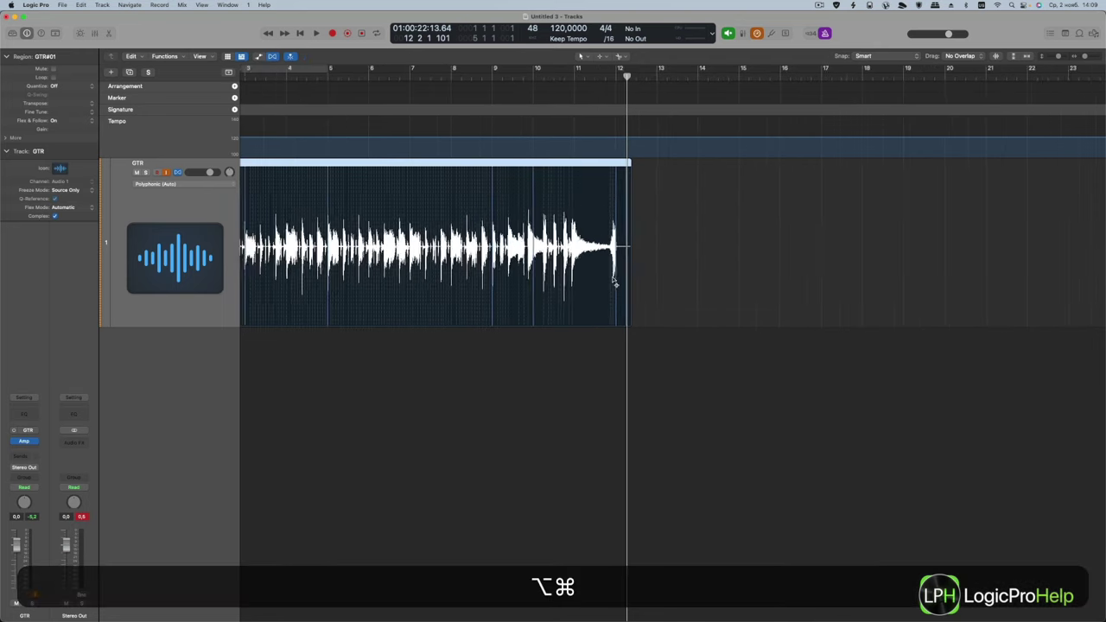
{"action": "scroll", "coordinate": [614, 282], "scroll_direction": "down", "scroll_amount": 3}
{"action": "scroll", "coordinate": [320, 233], "scroll_direction": "up", "scroll_amount": 3}
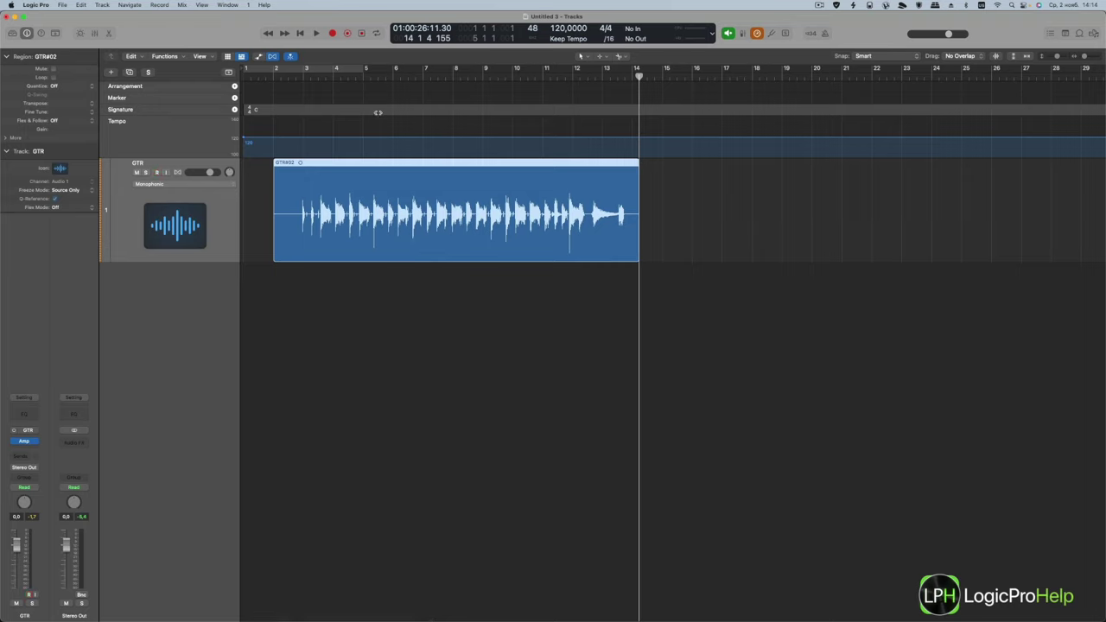
- Open the GTR#02 region in the Smart Tempo Editor and turn off its hint editing mode
{"action": "left_click", "coordinate": [459, 299]}
{"action": "double_click", "coordinate": [389, 228]}
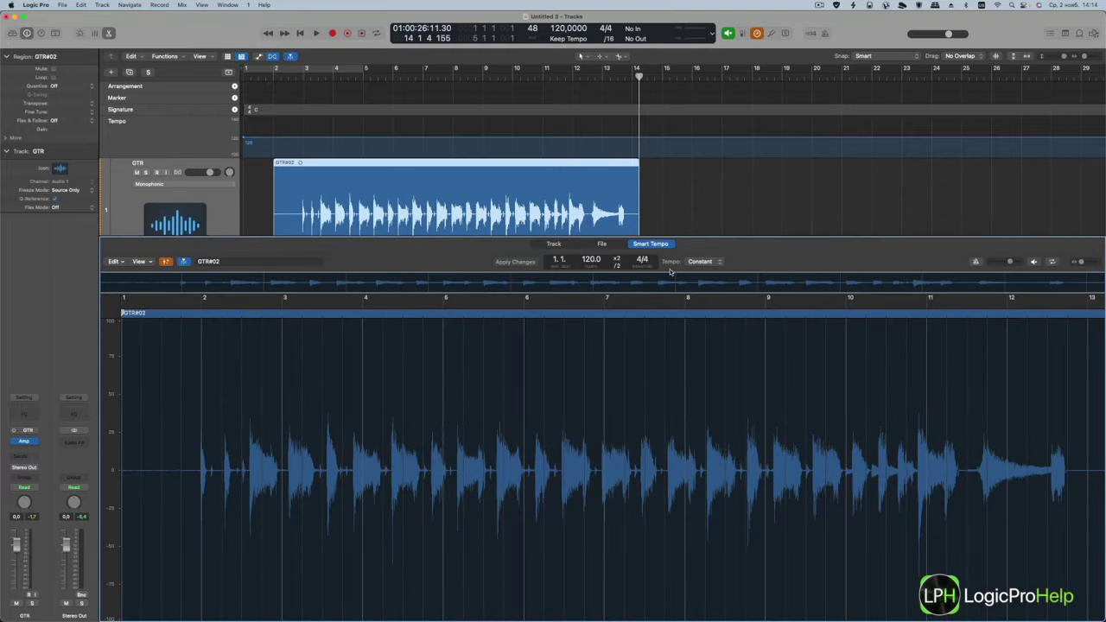
{"action": "left_click", "coordinate": [162, 264]}
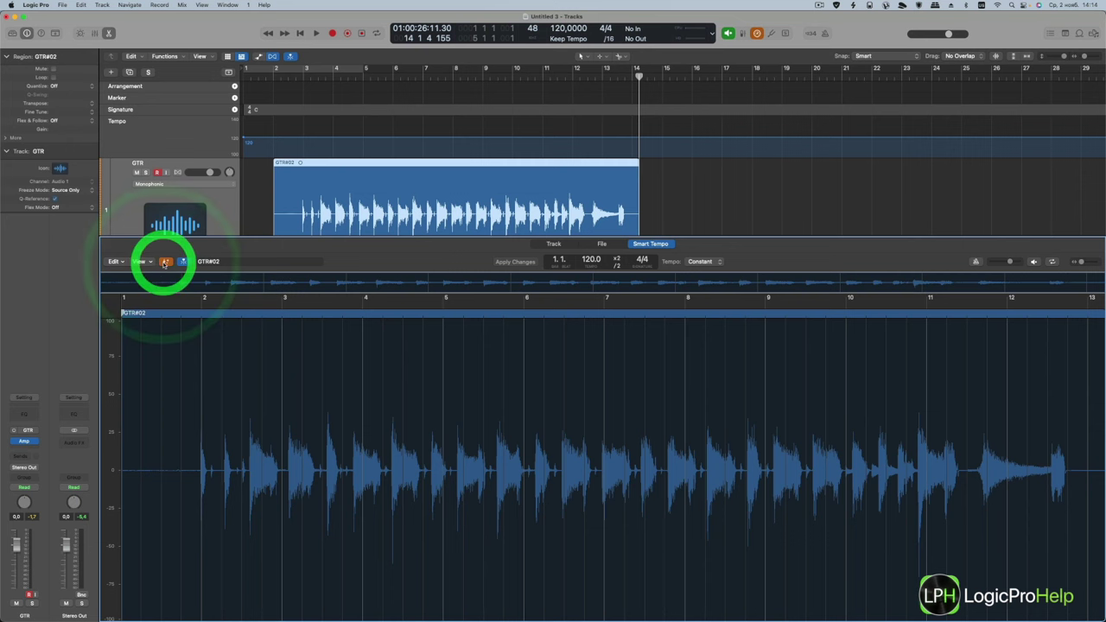
{"action": "left_click", "coordinate": [163, 264]}
{"action": "left_click", "coordinate": [163, 262]}
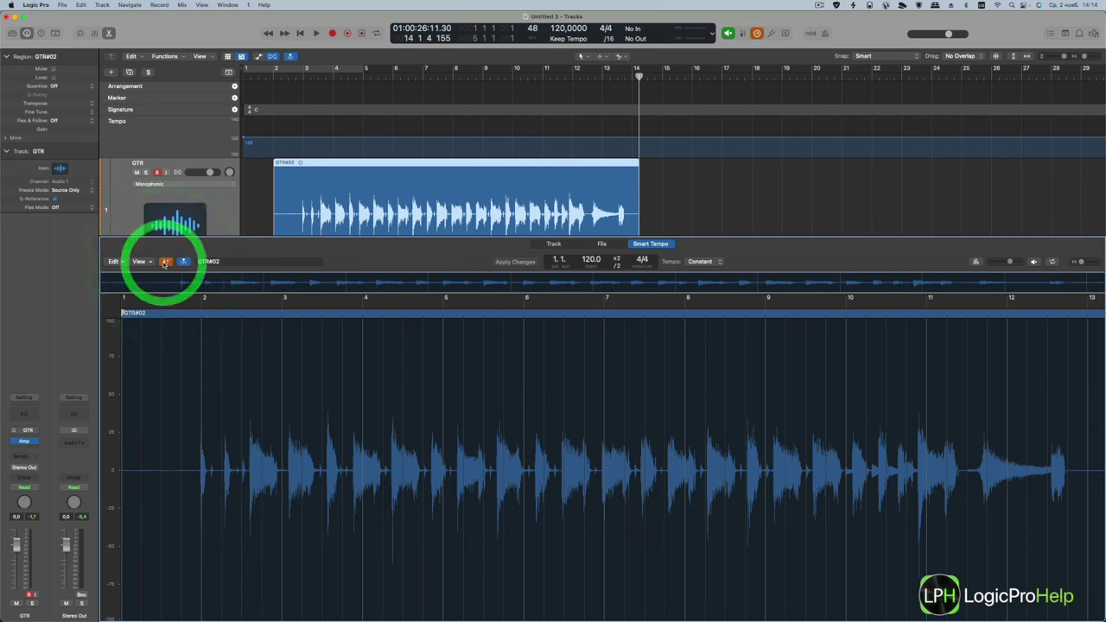
{"action": "left_click", "coordinate": [163, 263]}
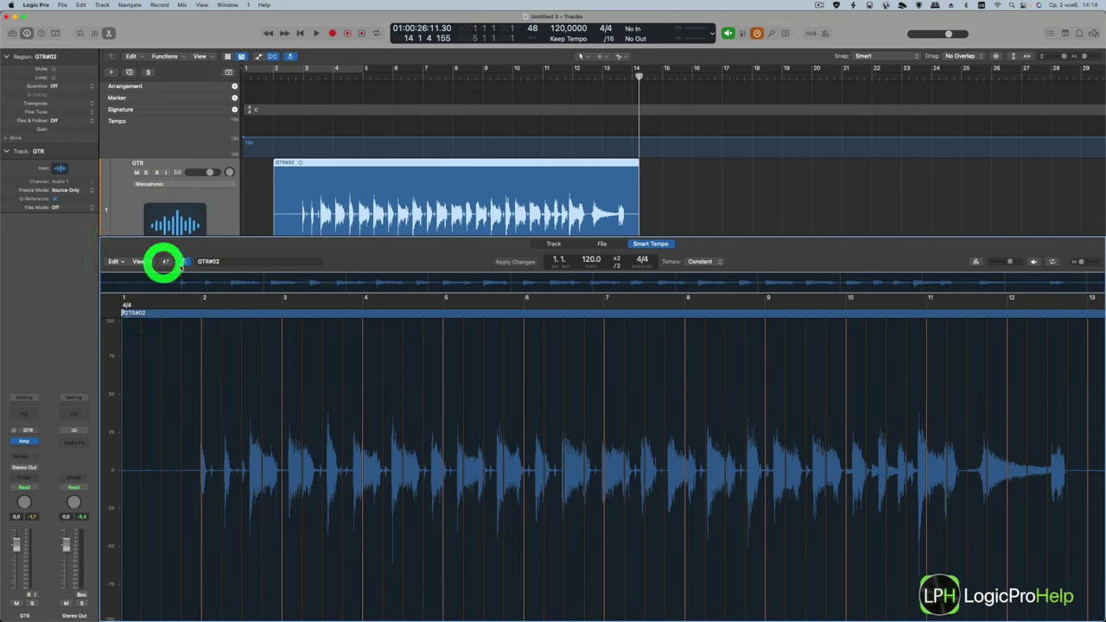
- Lower the preview volume and preview the GTR#02 file from bar 1 beat 3, turning on the editor's metronome
{"action": "left_click", "coordinate": [295, 77]}
{"action": "left_click", "coordinate": [161, 312]}
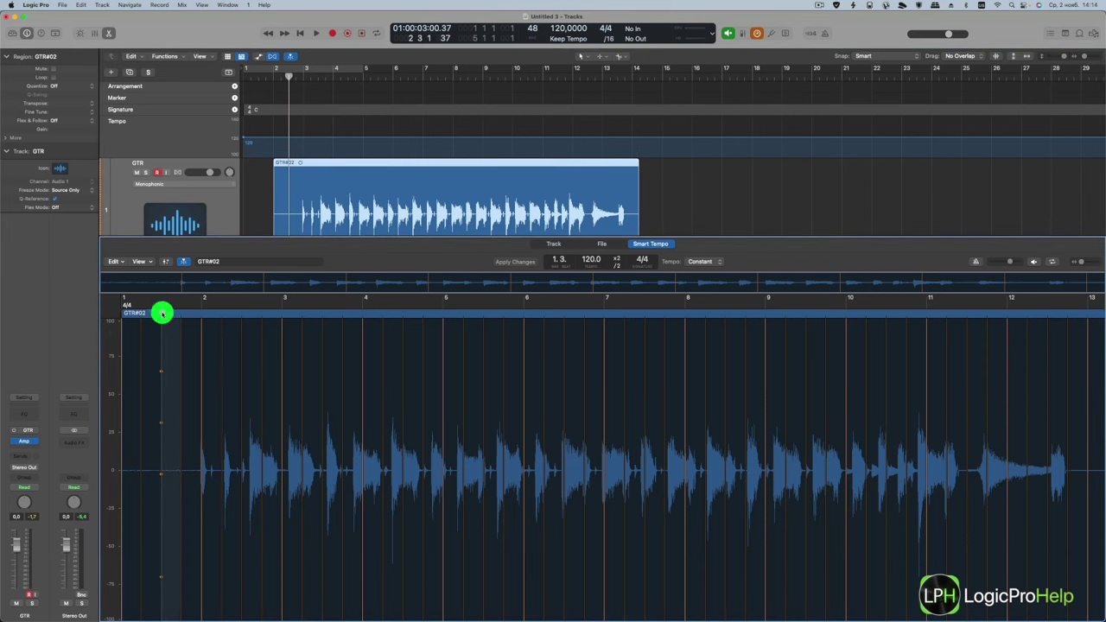
{"action": "left_click", "coordinate": [1003, 262]}
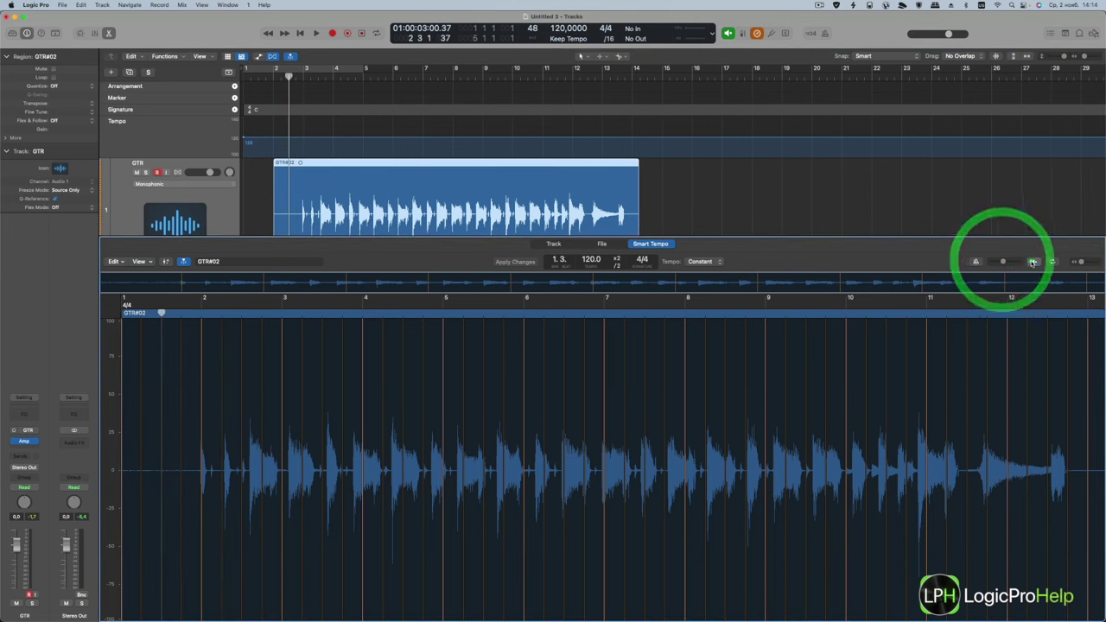
{"action": "left_click", "coordinate": [1033, 262]}
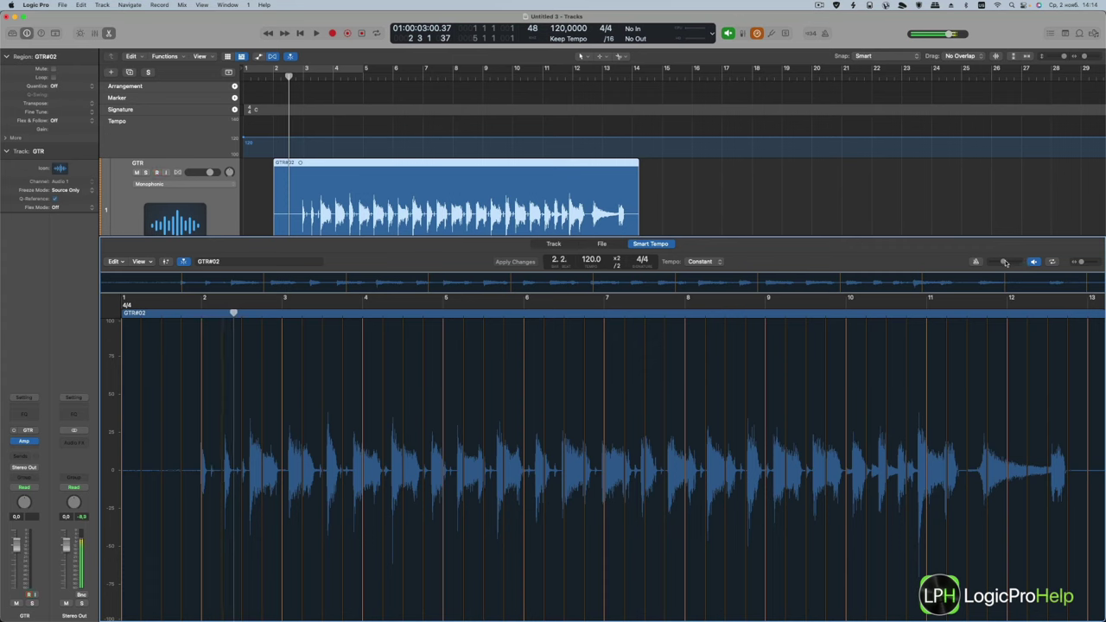
{"action": "left_click", "coordinate": [977, 261]}
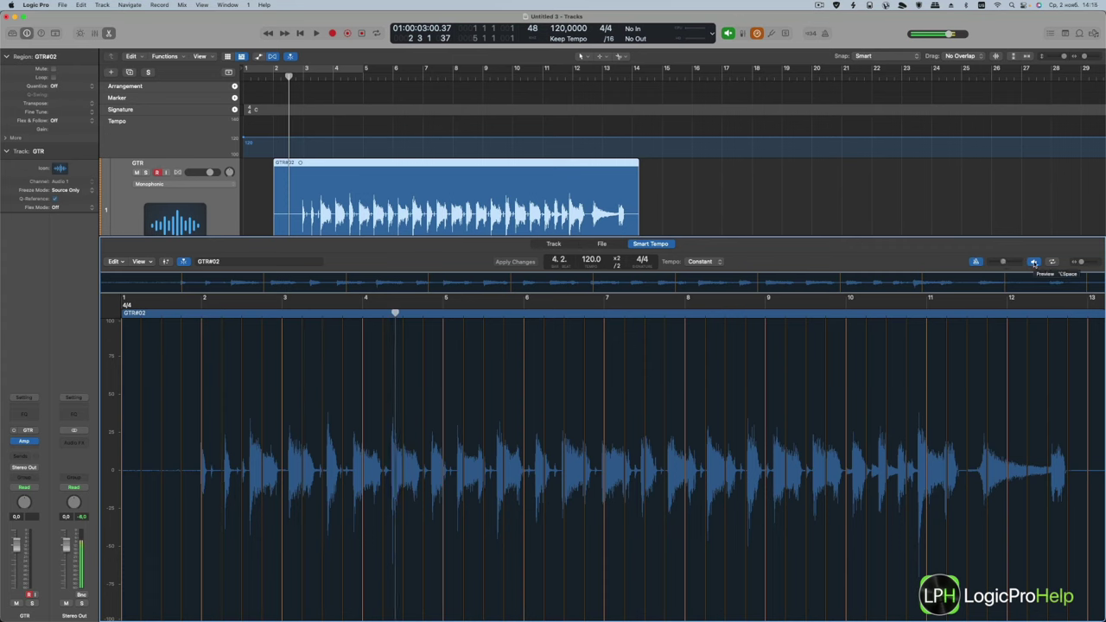
{"action": "left_click", "coordinate": [1032, 261]}
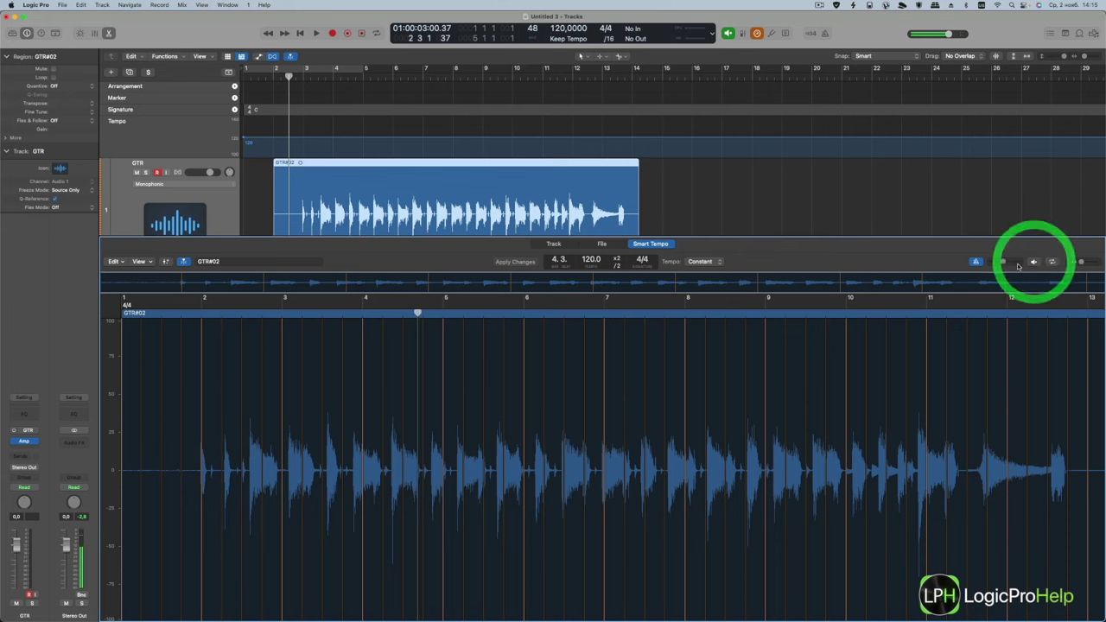
- Analyze the tempo of the GTR#02 file and preview it from the start against the metronome
{"action": "left_click", "coordinate": [125, 264]}
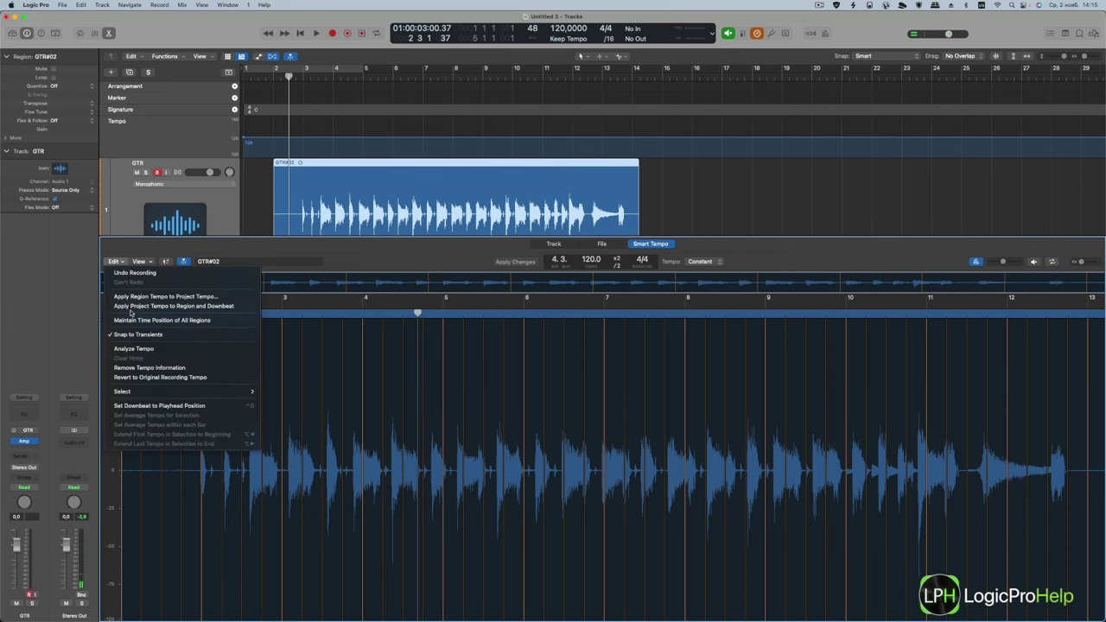
{"action": "left_click", "coordinate": [133, 349]}
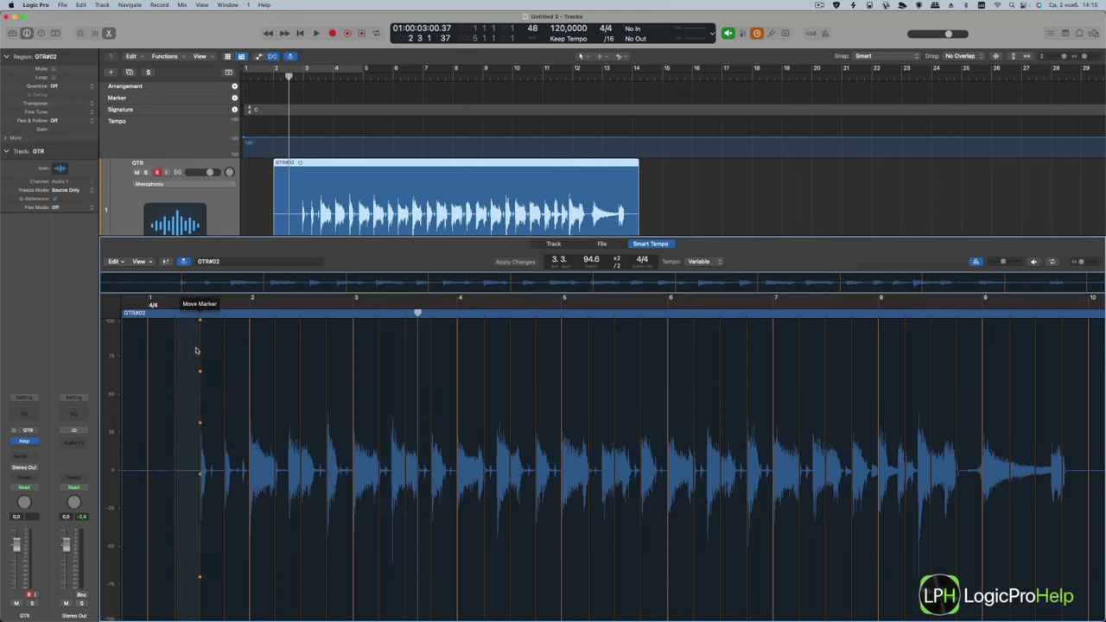
{"action": "double_click", "coordinate": [155, 316]}
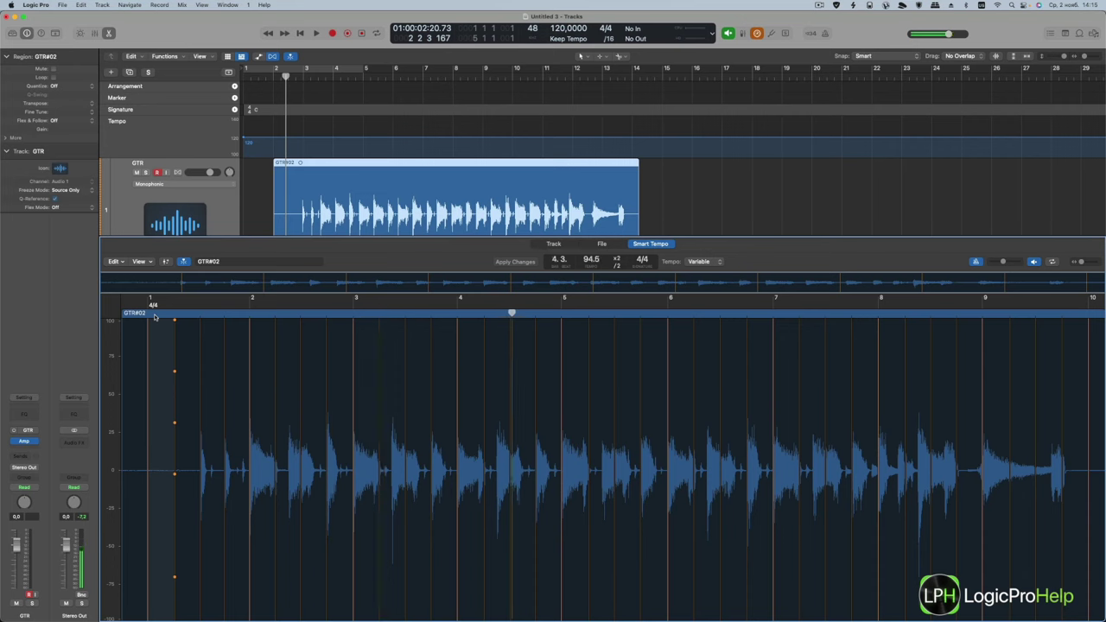
{"action": "left_click", "coordinate": [153, 314]}
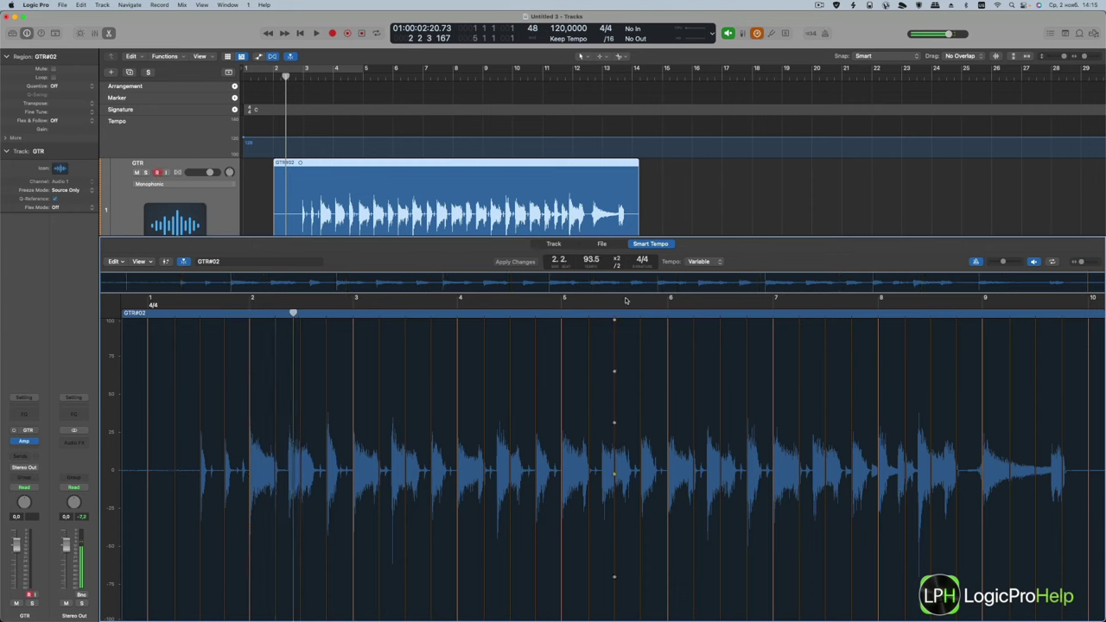
{"action": "key", "text": "alt+space"}
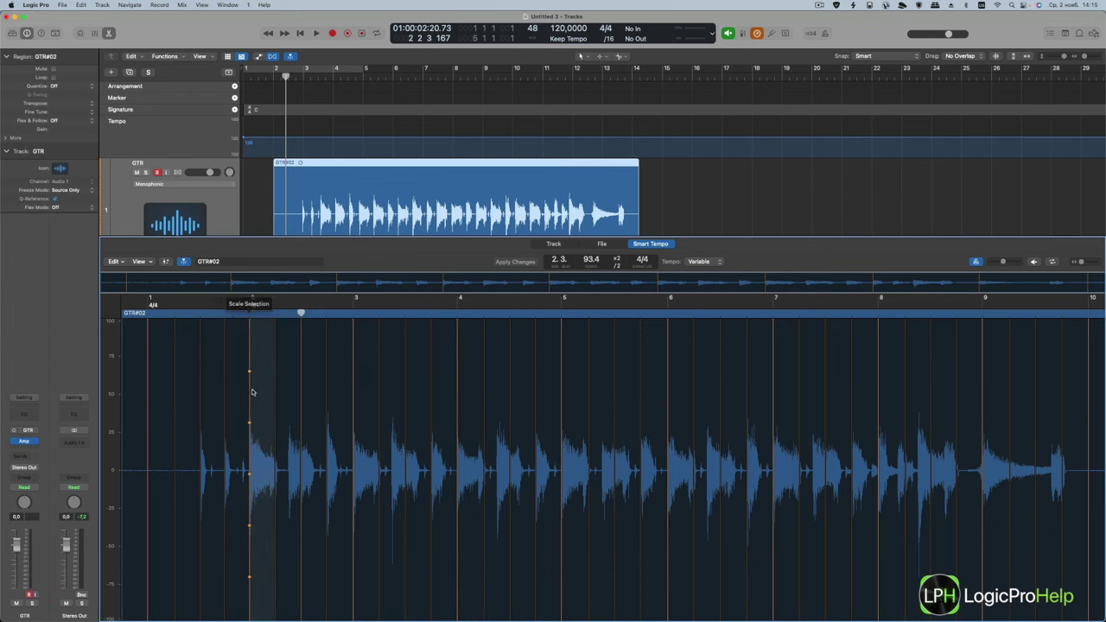
- Turn on hint editing and add a downbeat hint at the first guitar note and beat hints at the next two main transients
{"action": "left_click", "coordinate": [248, 473]}
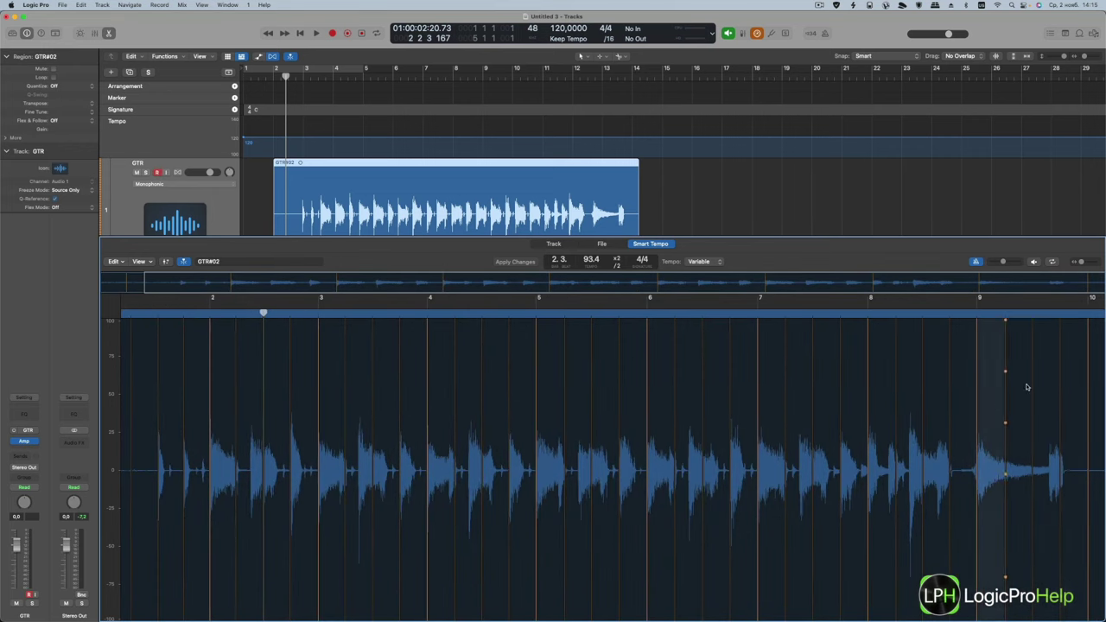
{"action": "scroll", "coordinate": [982, 428], "scroll_direction": "left", "scroll_amount": 3}
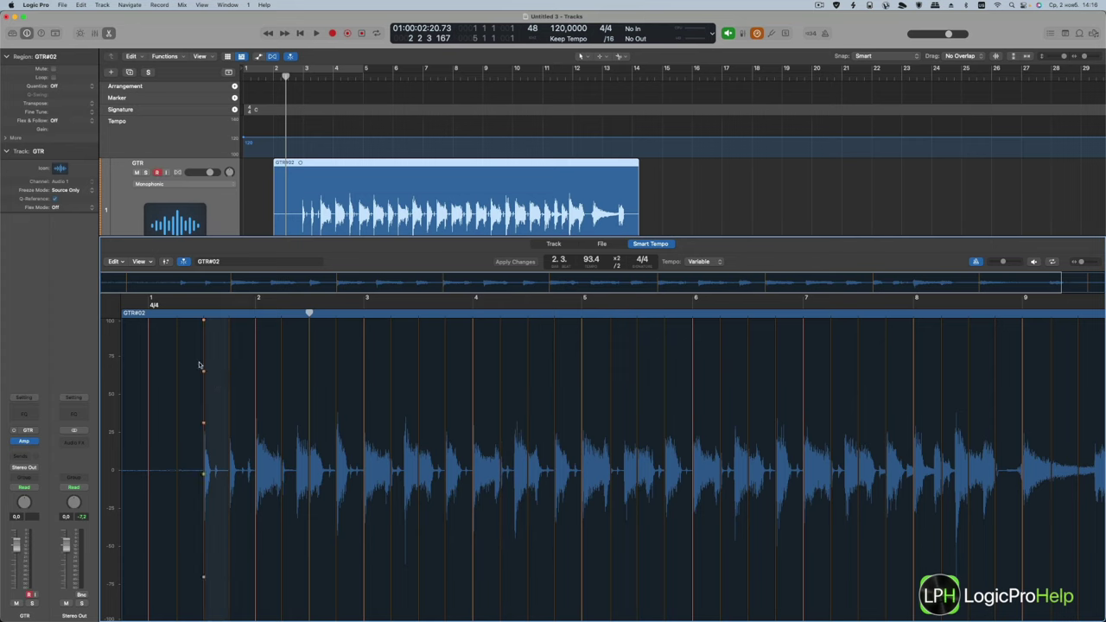
{"action": "left_click", "coordinate": [166, 262]}
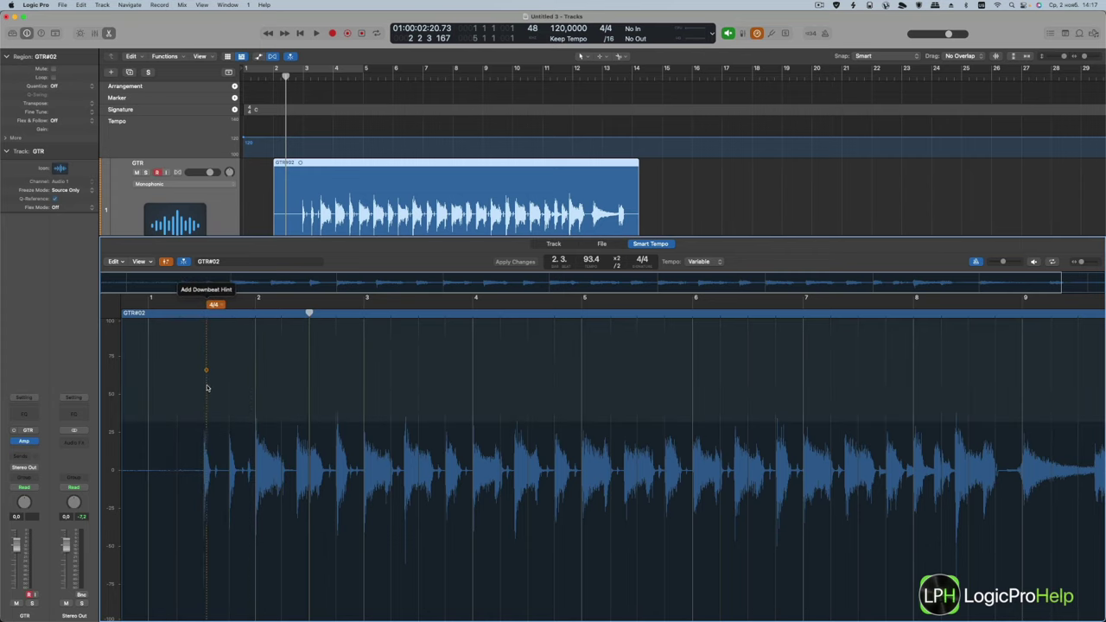
{"action": "left_click", "coordinate": [204, 372]}
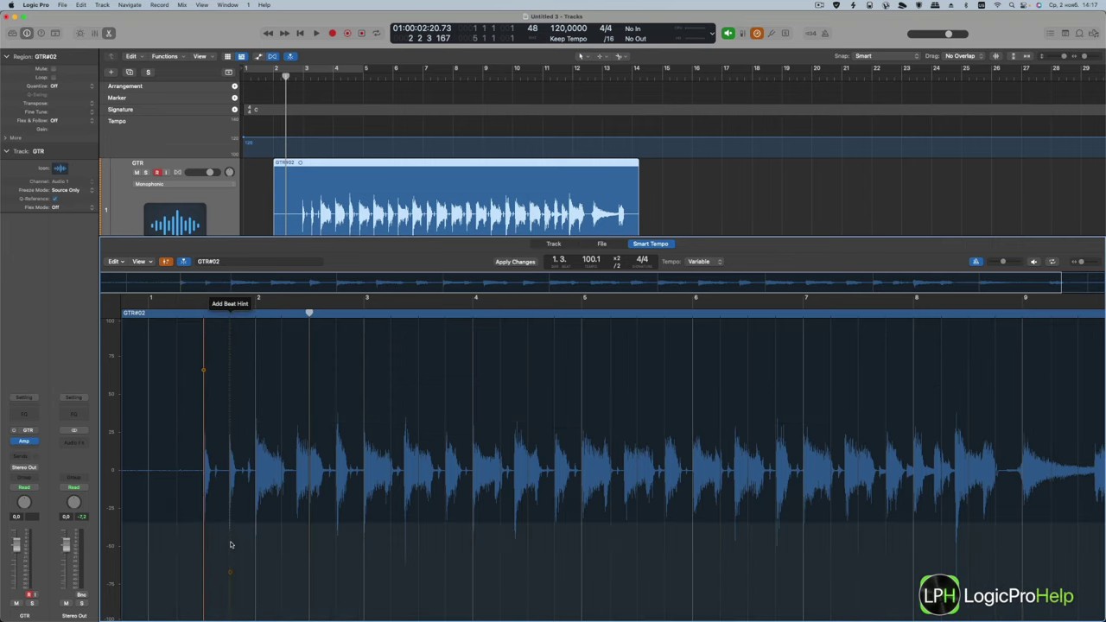
{"action": "left_click", "coordinate": [230, 577]}
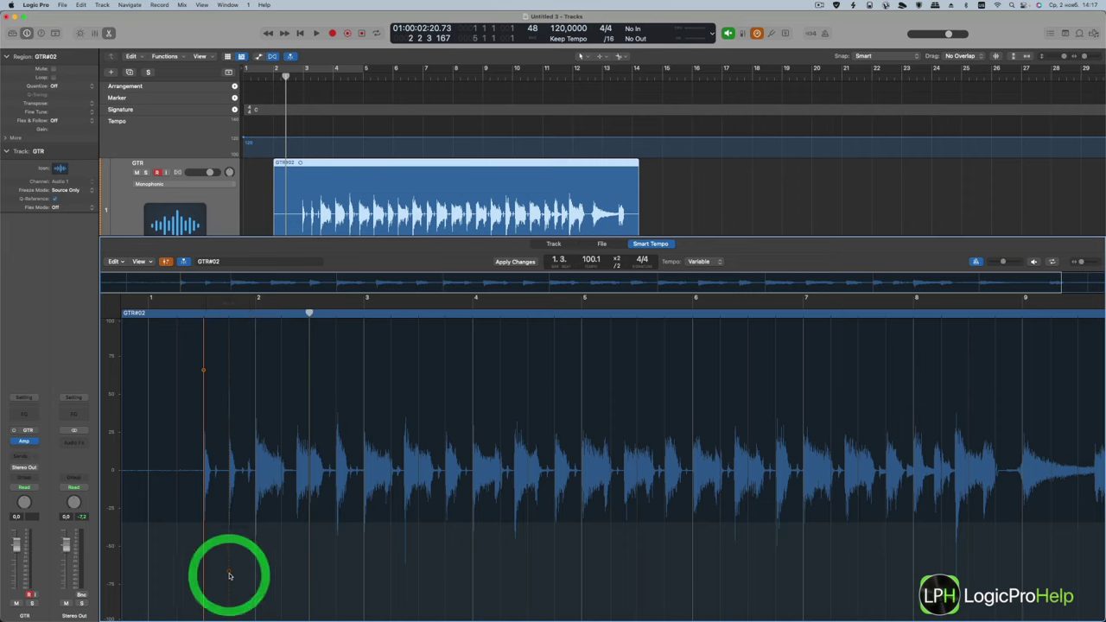
{"action": "left_click", "coordinate": [256, 574]}
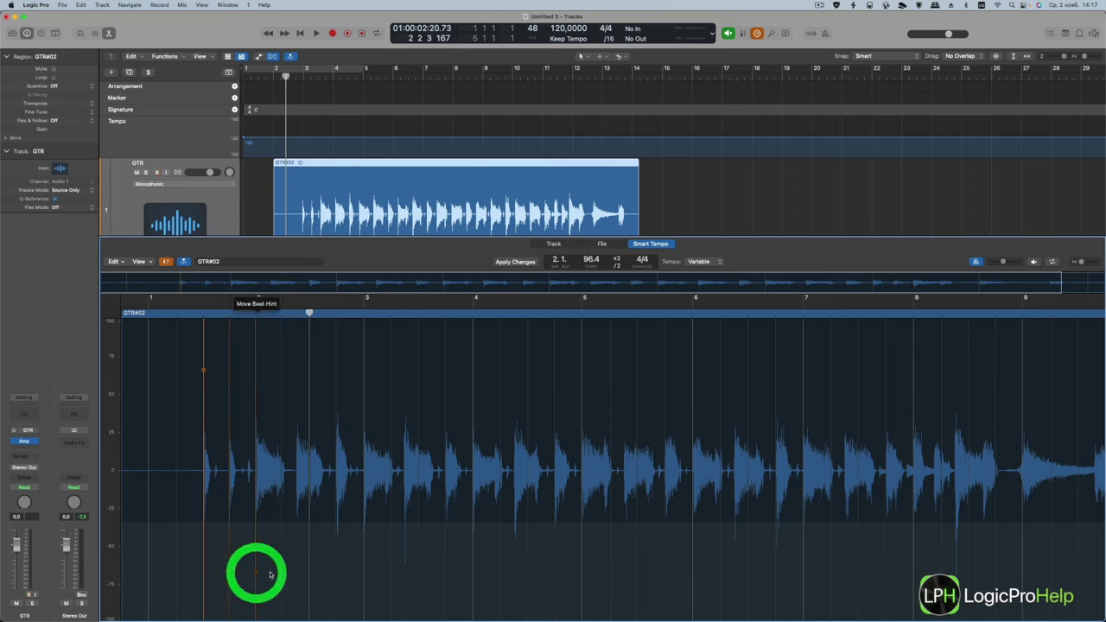
- Add a fourth-beat hint after the existing beat hints and a second downbeat hint at the start of the following bar
{"action": "left_click", "coordinate": [280, 572]}
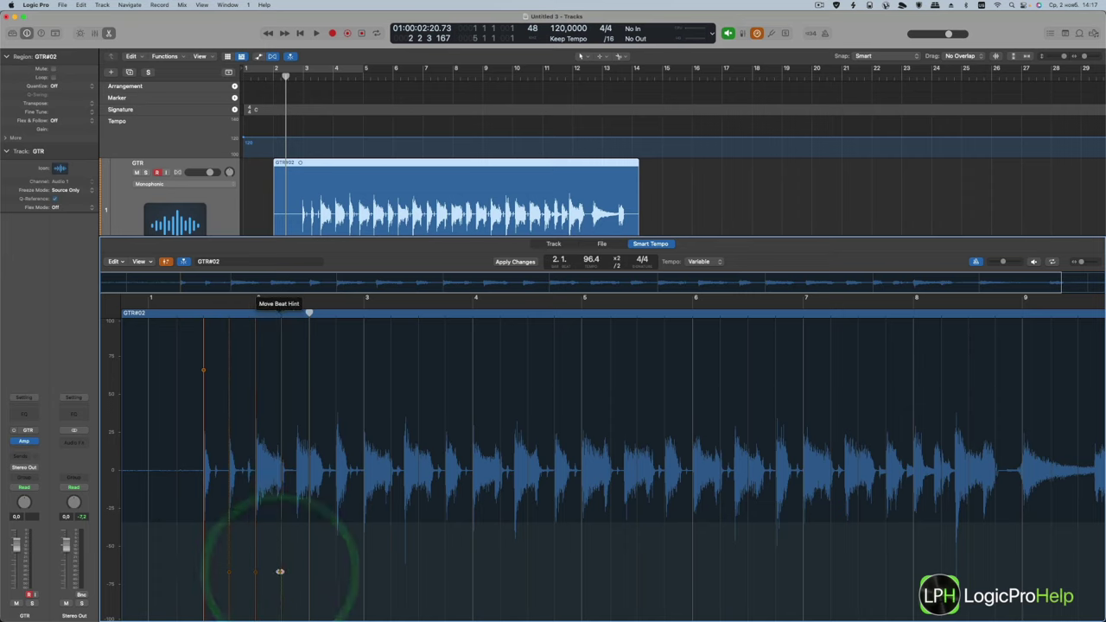
{"action": "left_click", "coordinate": [309, 369]}
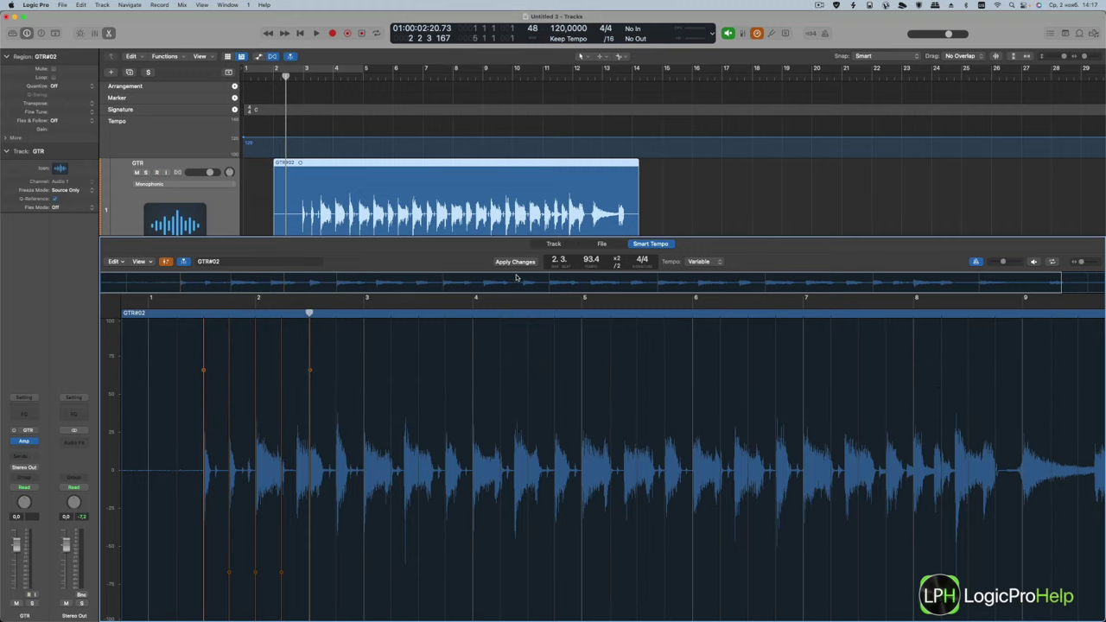
- Preview the GTR#02 file from just before the first downbeat hint against the metronome
{"action": "double_click", "coordinate": [287, 76]}
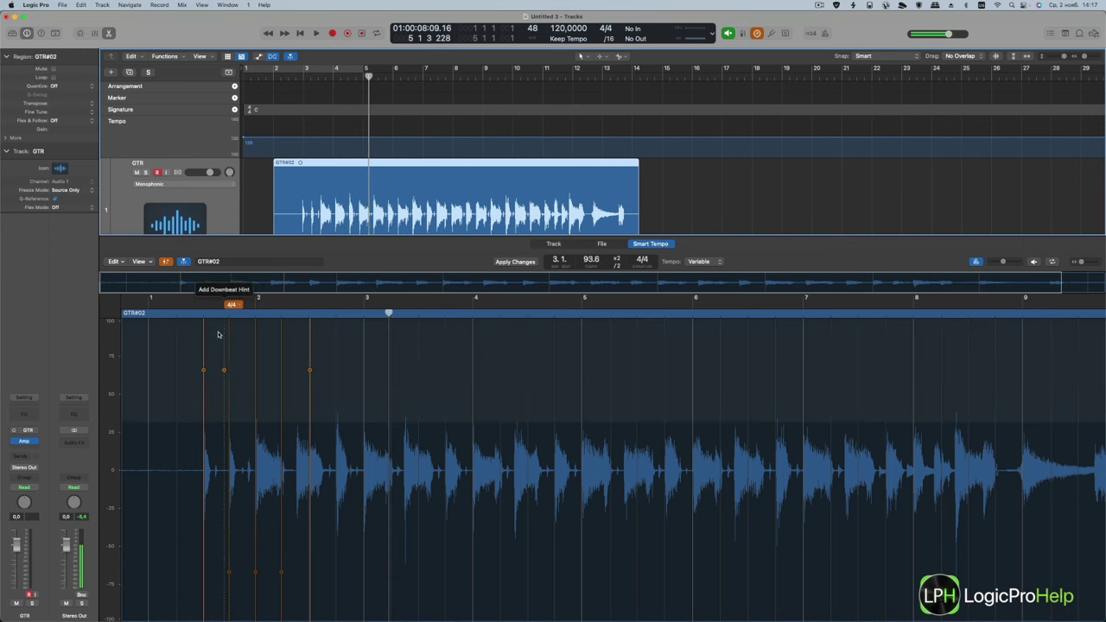
{"action": "left_click", "coordinate": [191, 314]}
{"action": "left_click", "coordinate": [191, 316]}
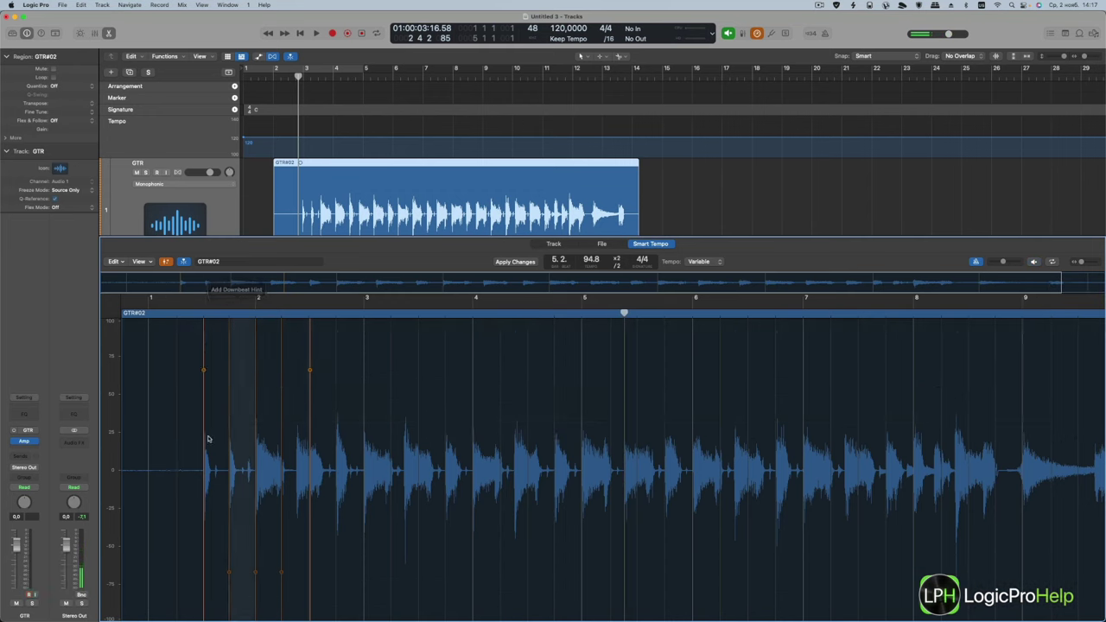
{"action": "left_click", "coordinate": [192, 304]}
- Apply the hint changes to the tempo analysis and preview the file from just before bar 1
{"action": "left_click", "coordinate": [515, 262]}
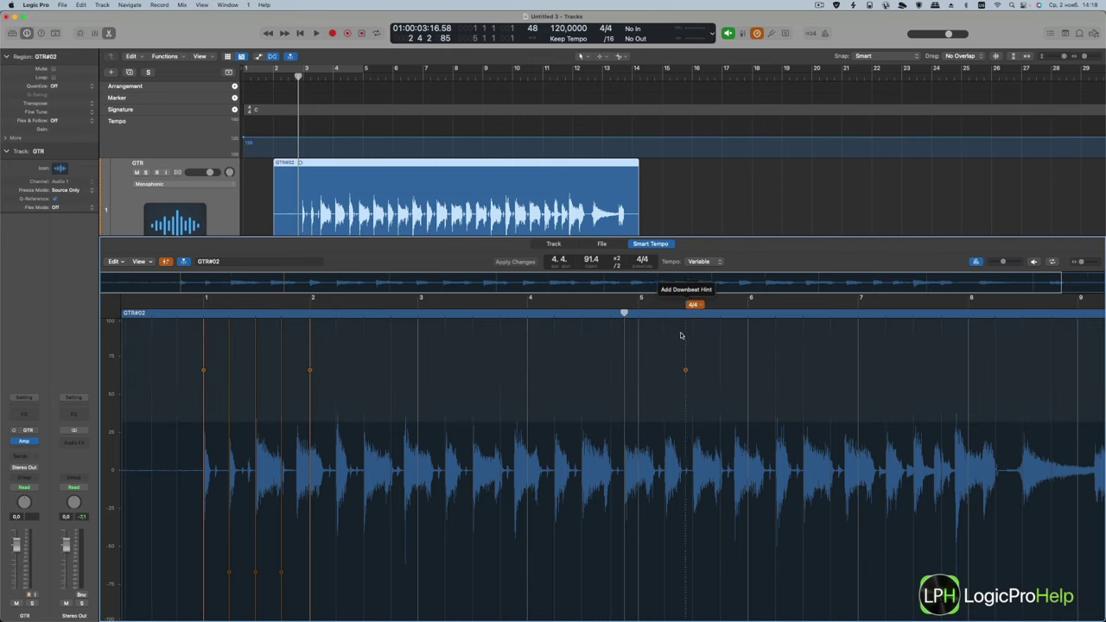
{"action": "left_click", "coordinate": [185, 308]}
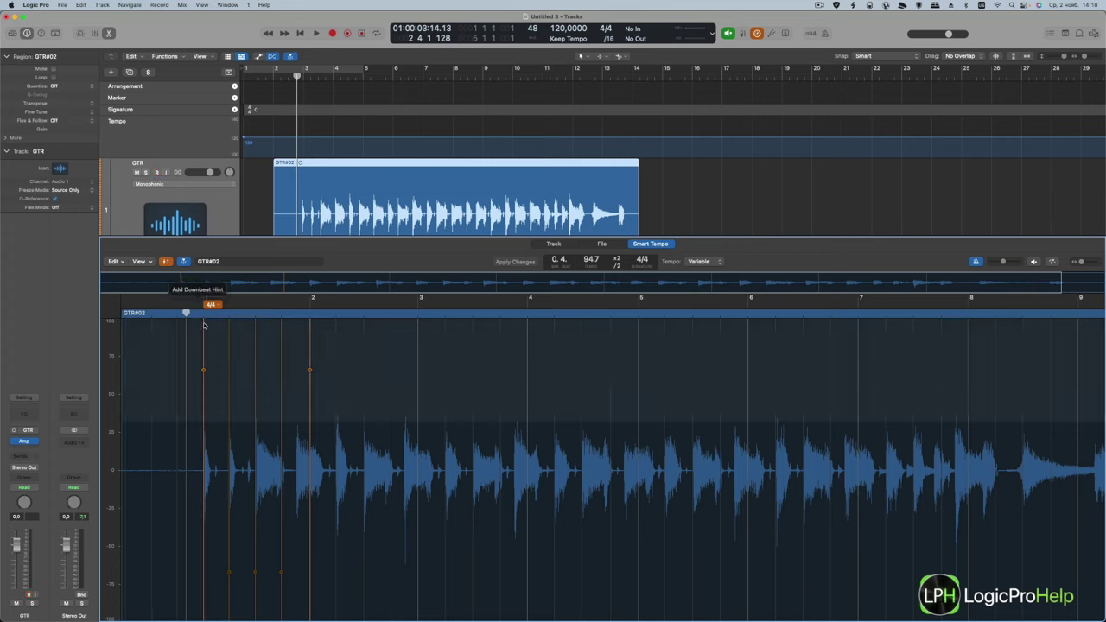
{"action": "left_click", "coordinate": [163, 310]}
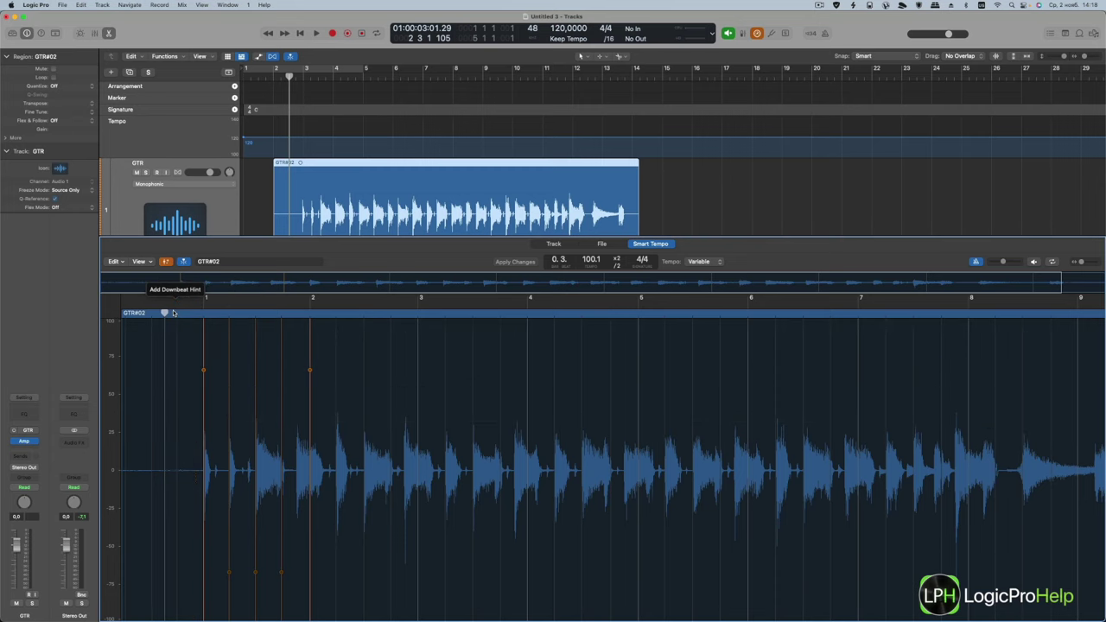
{"action": "key", "text": "space"}
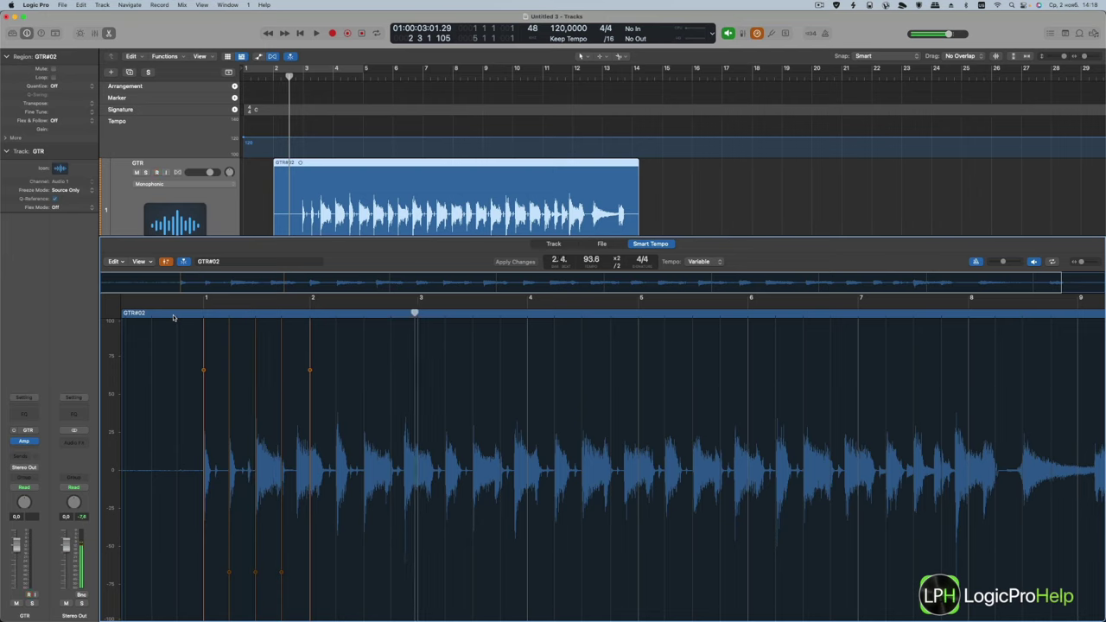
{"action": "key", "text": "alt+space"}
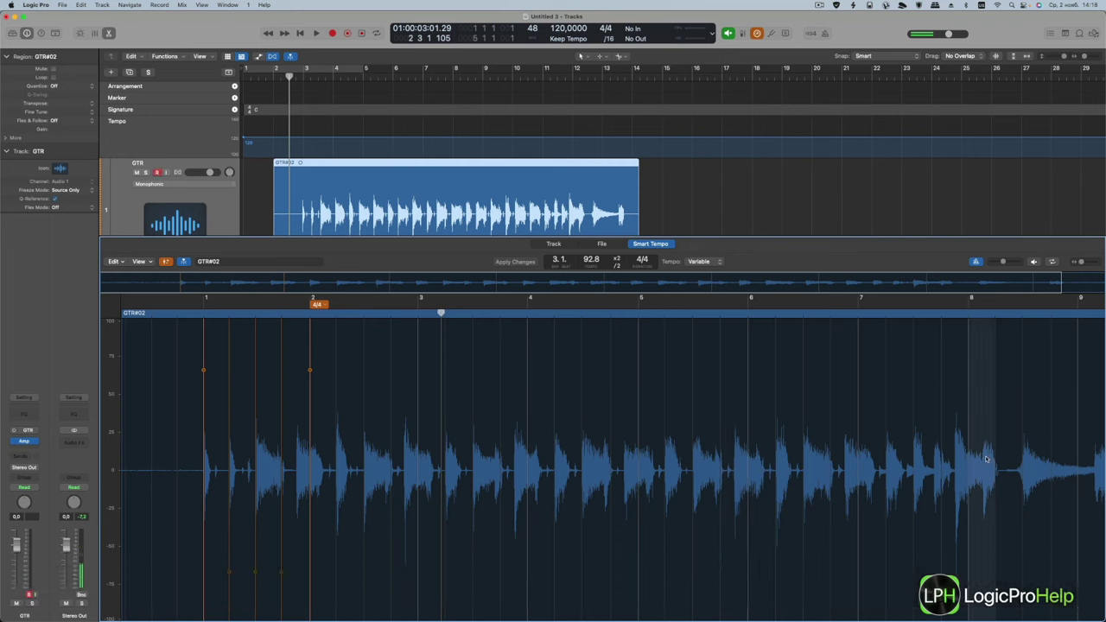
- Turn off hint editing and set the downbeat on the third main guitar transient, two beats after the first note
{"action": "left_click", "coordinate": [164, 262]}
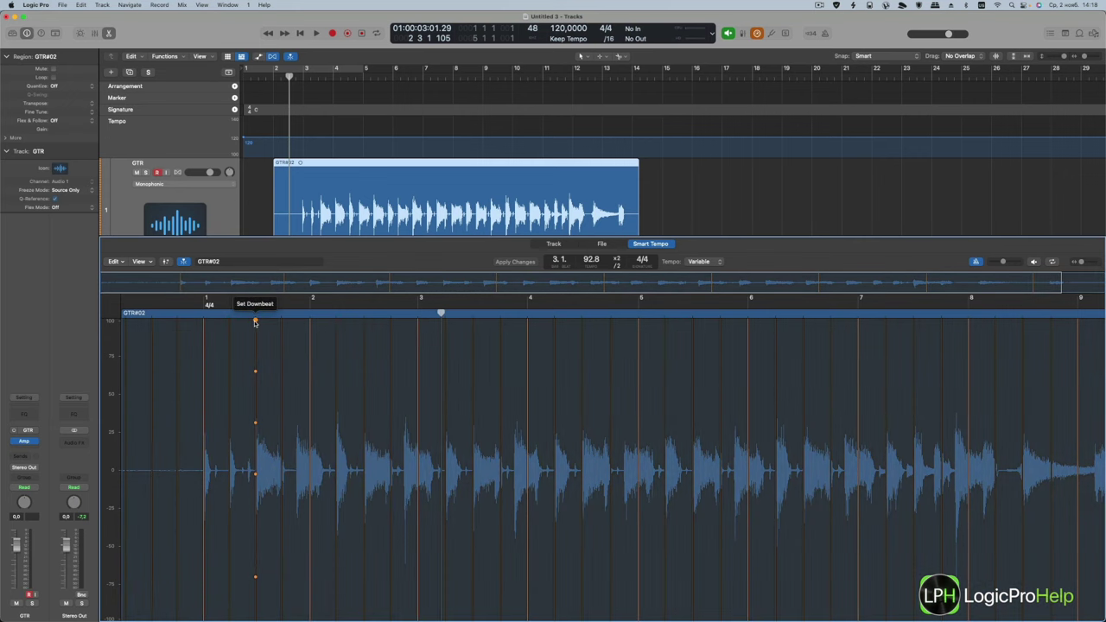
{"action": "left_click", "coordinate": [255, 322]}
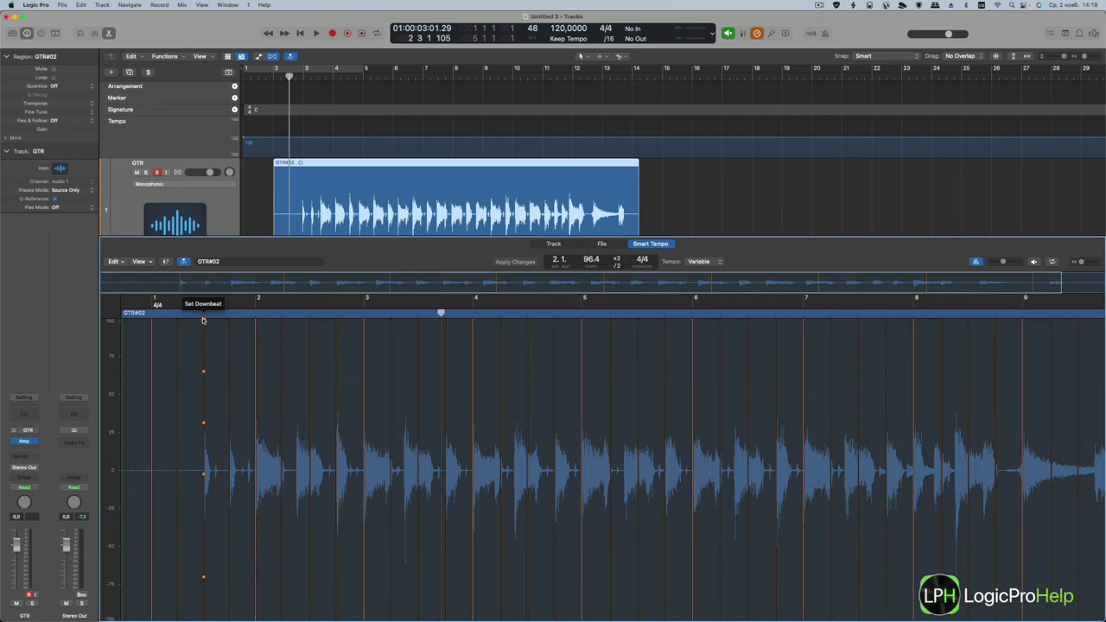
{"action": "left_click", "coordinate": [203, 322]}
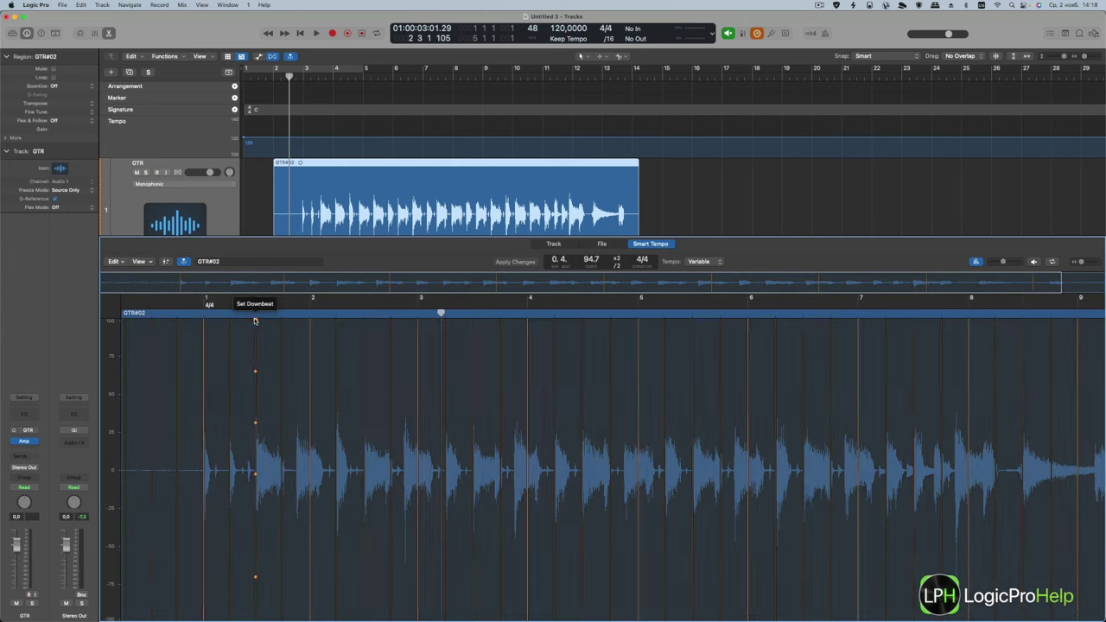
{"action": "left_click", "coordinate": [255, 321]}
{"action": "scroll", "coordinate": [286, 501], "scroll_direction": "right", "scroll_amount": 5}
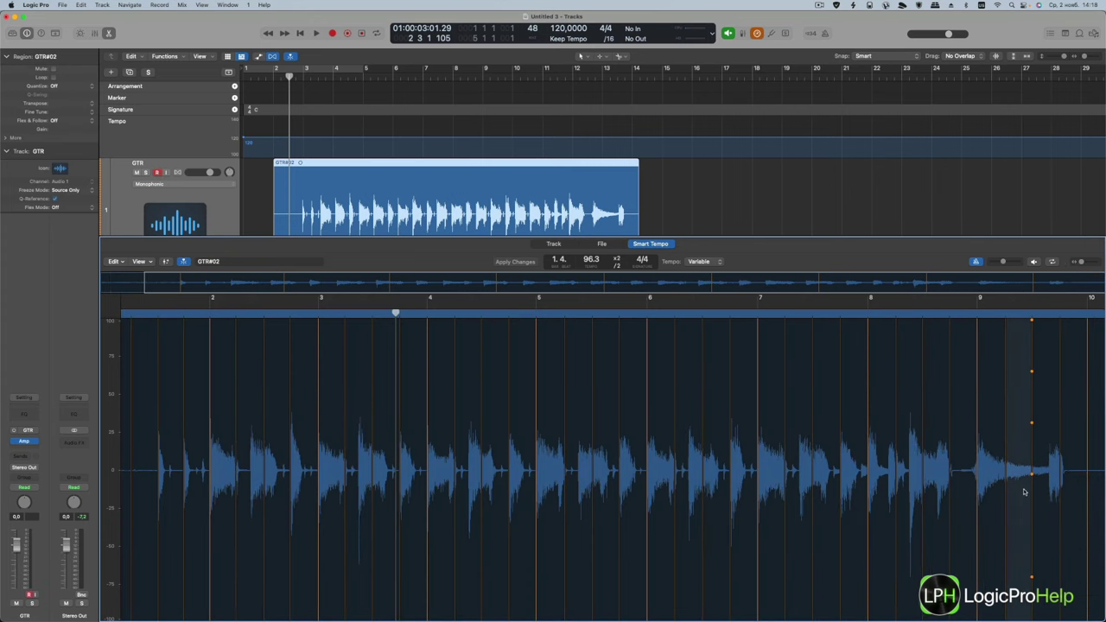
{"action": "scroll", "coordinate": [449, 432], "scroll_direction": "left", "scroll_amount": 5}
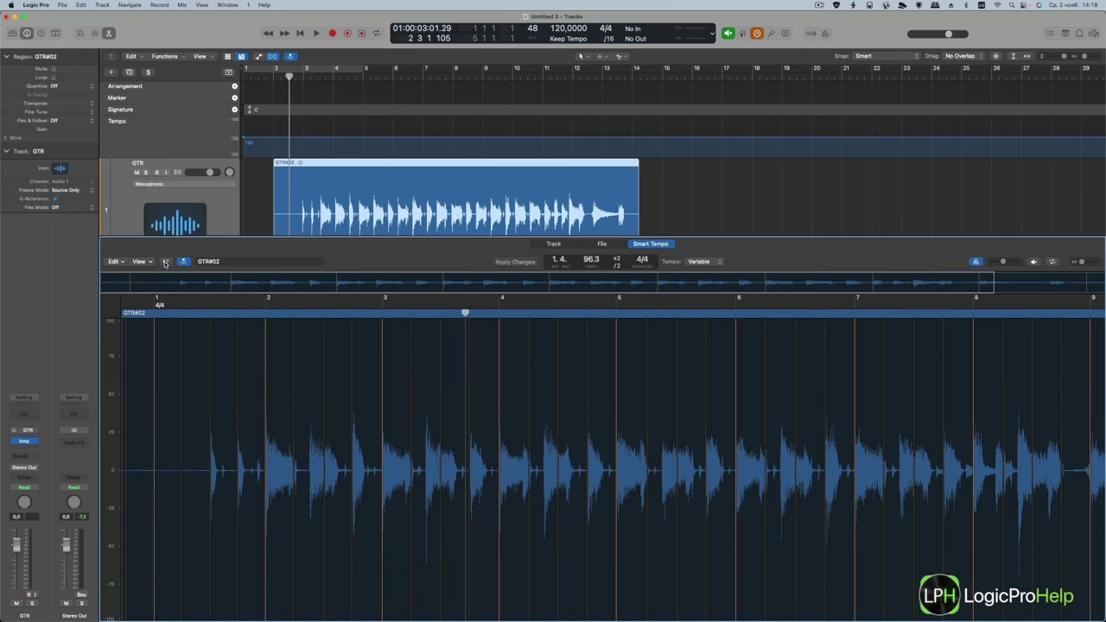
- Turn on hint editing to look over the placed hints and the edit commands available in this mode
{"action": "left_click", "coordinate": [165, 262]}
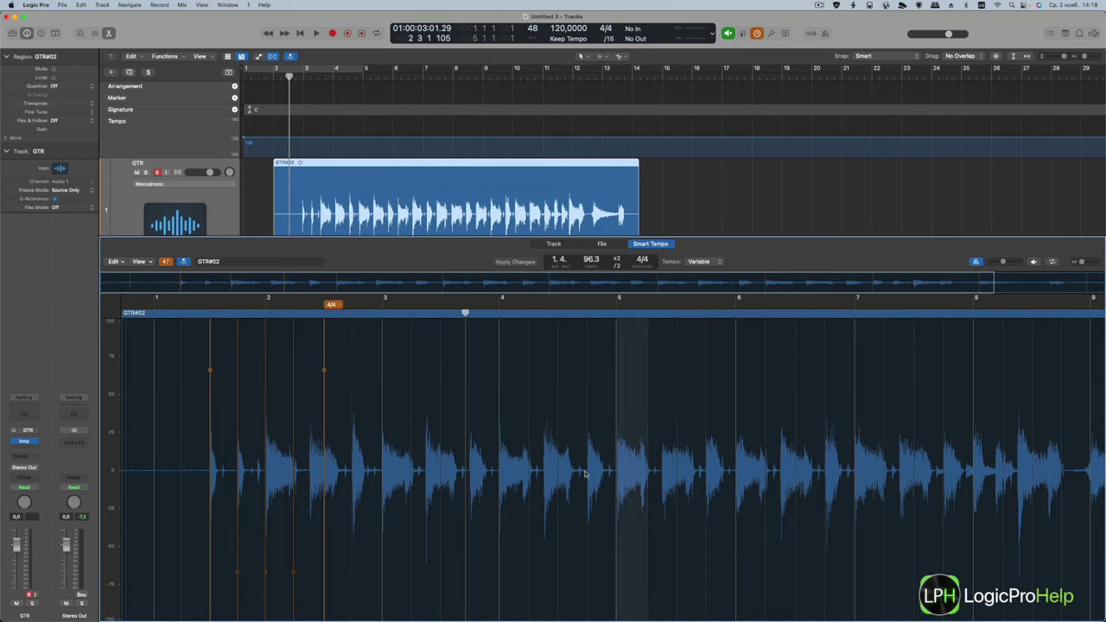
{"action": "scroll", "coordinate": [676, 499], "scroll_direction": "right", "scroll_amount": 3}
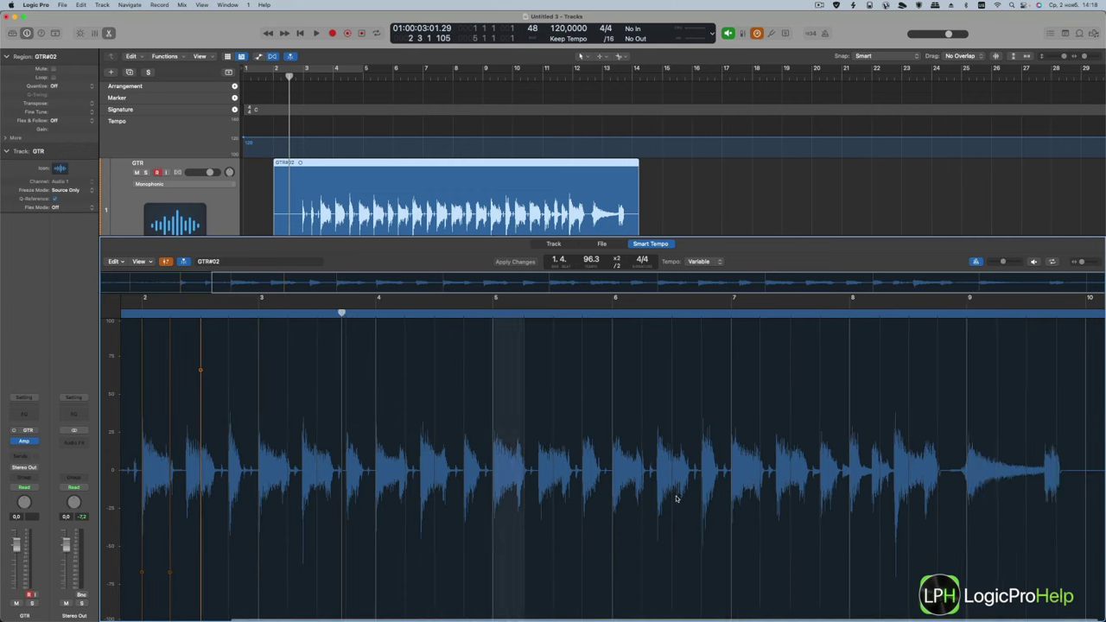
{"action": "scroll", "coordinate": [657, 457], "scroll_direction": "left", "scroll_amount": 3}
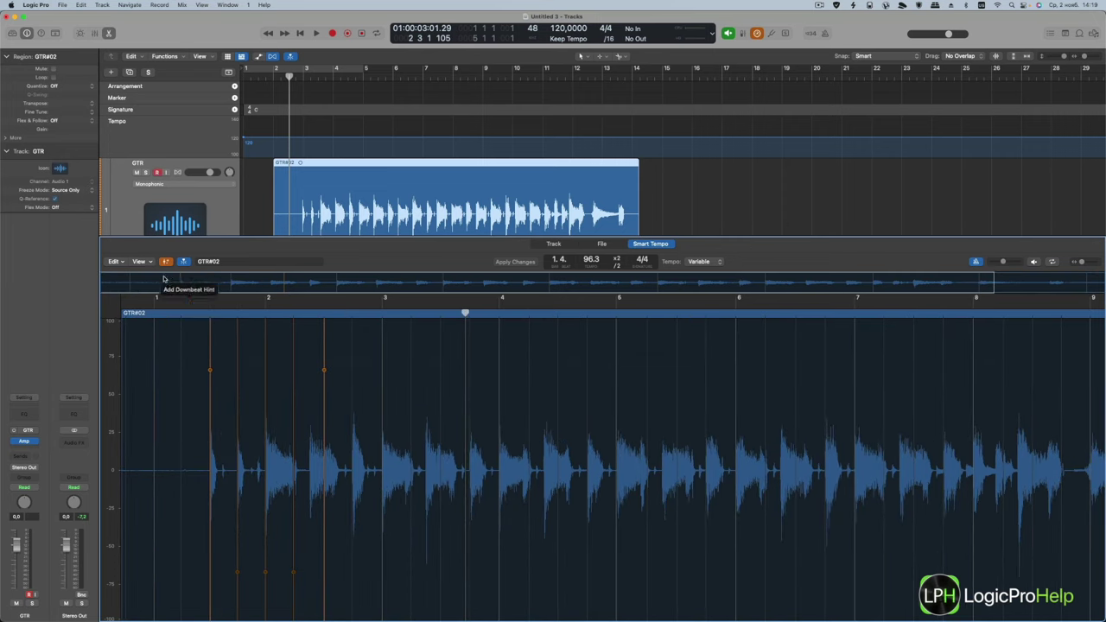
{"action": "left_click", "coordinate": [115, 261]}
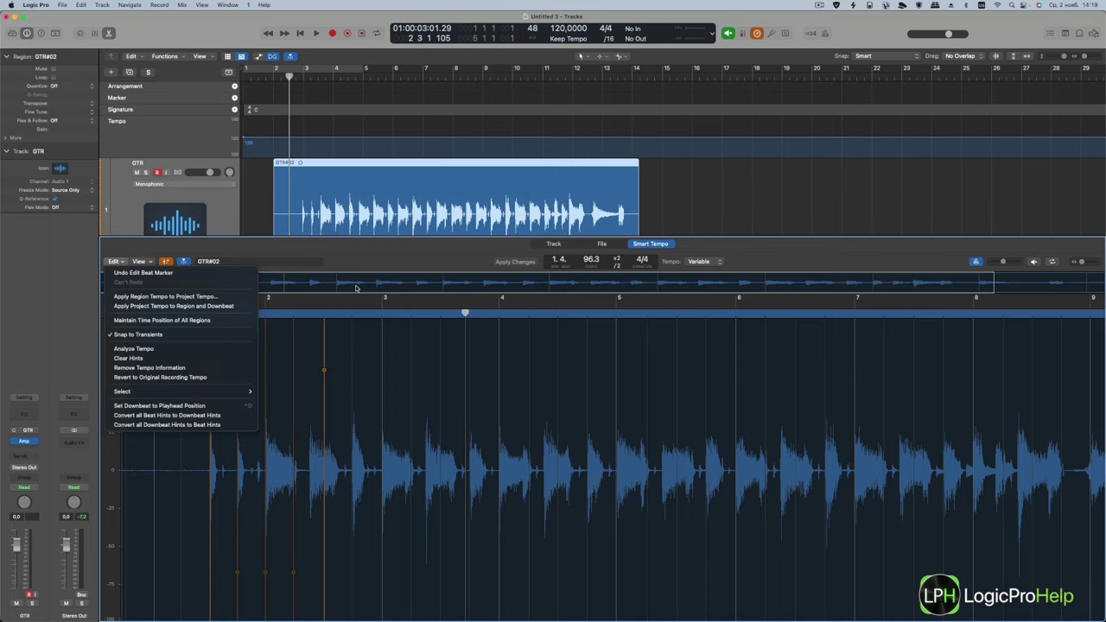
{"action": "left_click", "coordinate": [484, 141]}
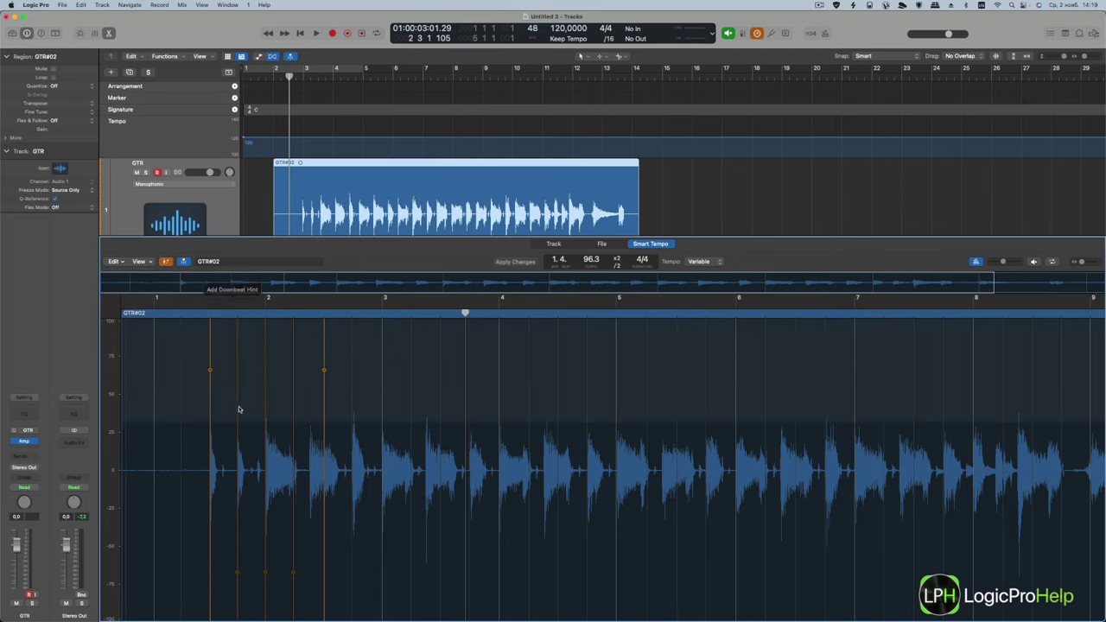
- Turn off hint editing and apply the GTR#02 region tempo to the project tempo, aligning its downbeat to the nearest project downbeat
{"action": "left_click", "coordinate": [166, 261]}
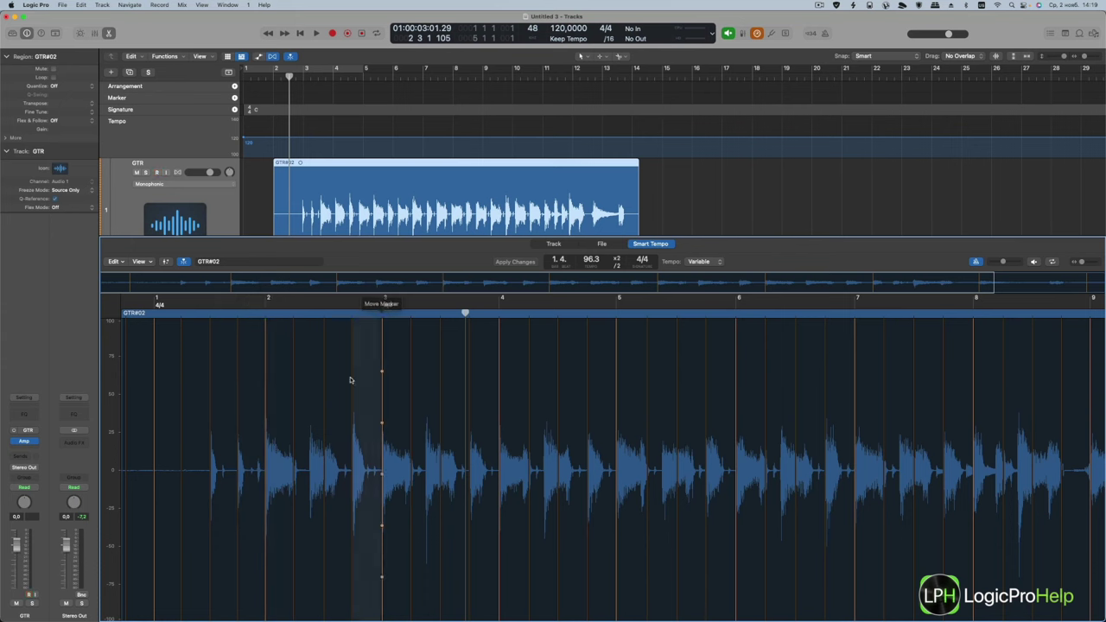
{"action": "left_click", "coordinate": [113, 261]}
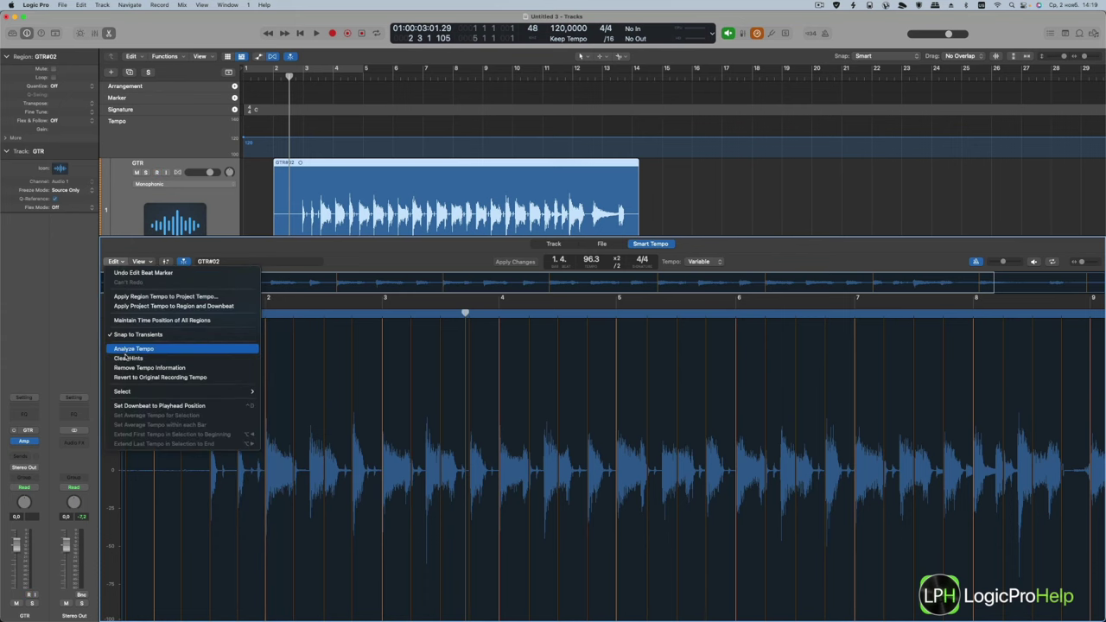
{"action": "left_click", "coordinate": [130, 297]}
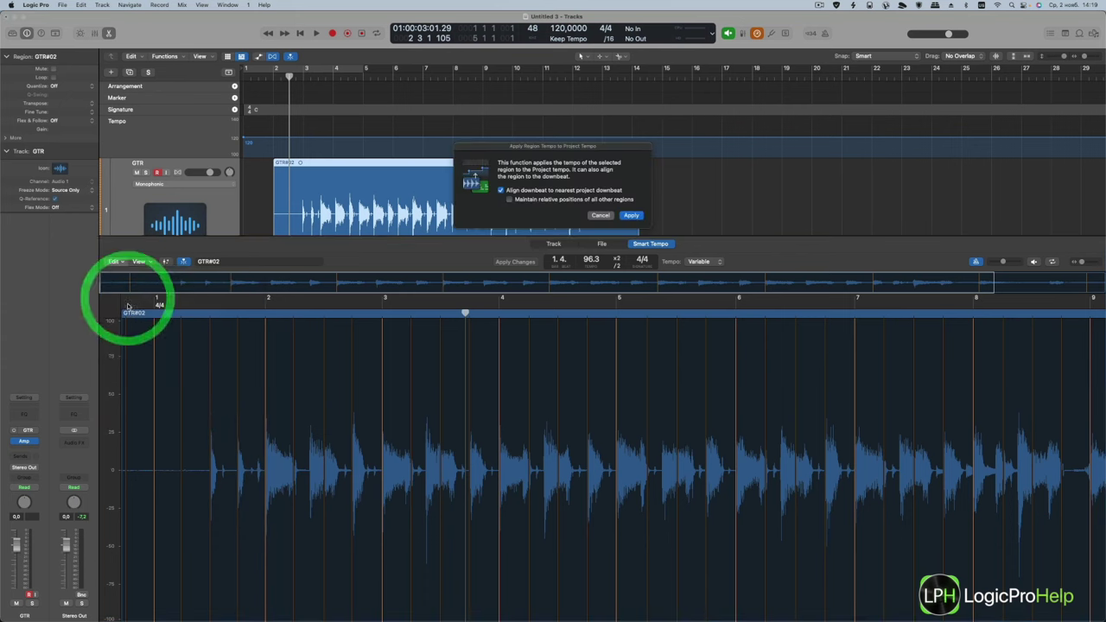
{"action": "left_click", "coordinate": [623, 215]}
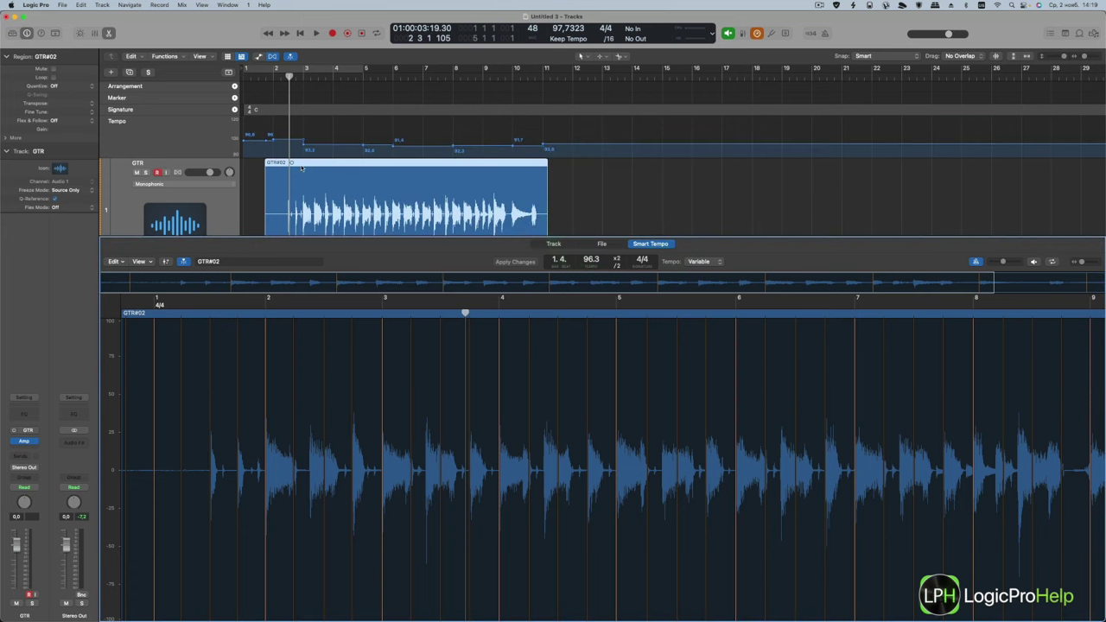
- Turn on the project metronome and play the arrangement from bar 2 beat 2 to check the tempo match
{"action": "left_click", "coordinate": [281, 77]}
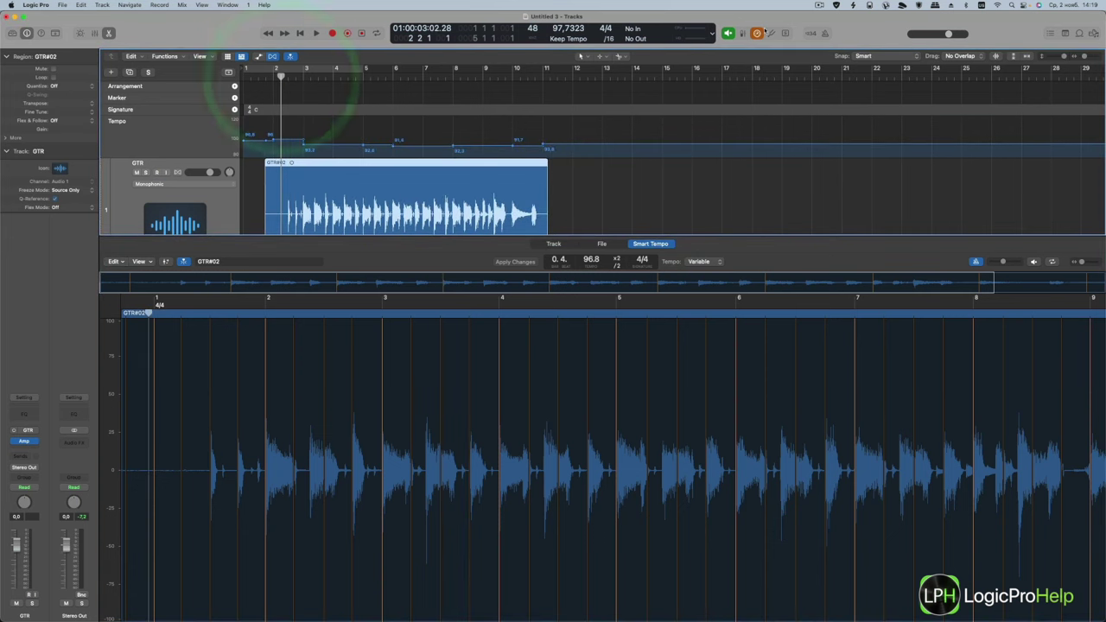
{"action": "left_click", "coordinate": [821, 33]}
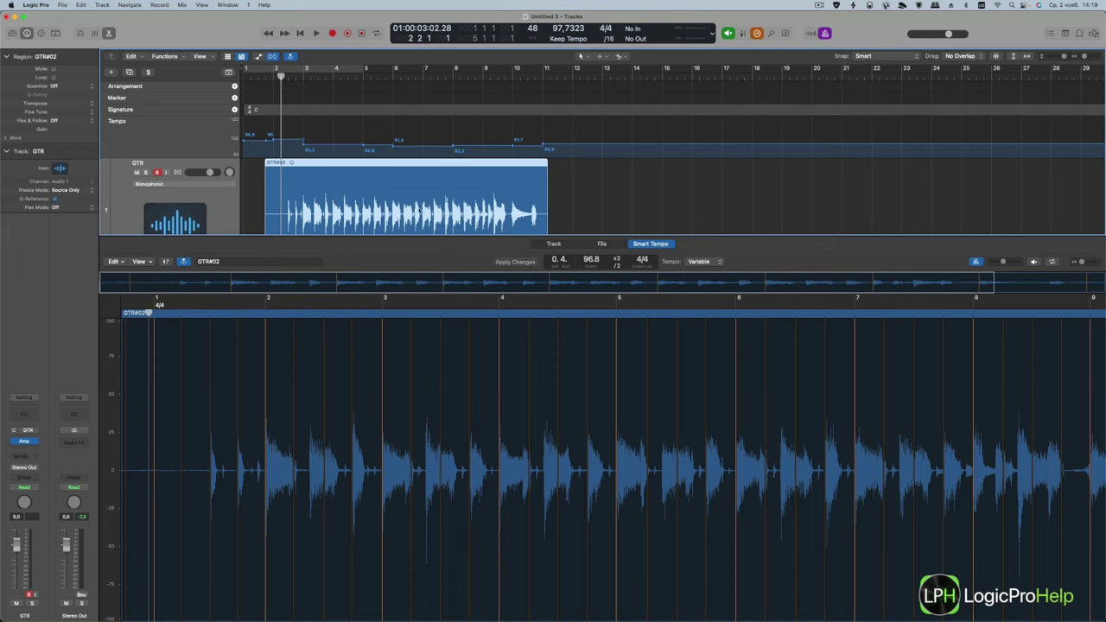
{"action": "key", "text": "space"}
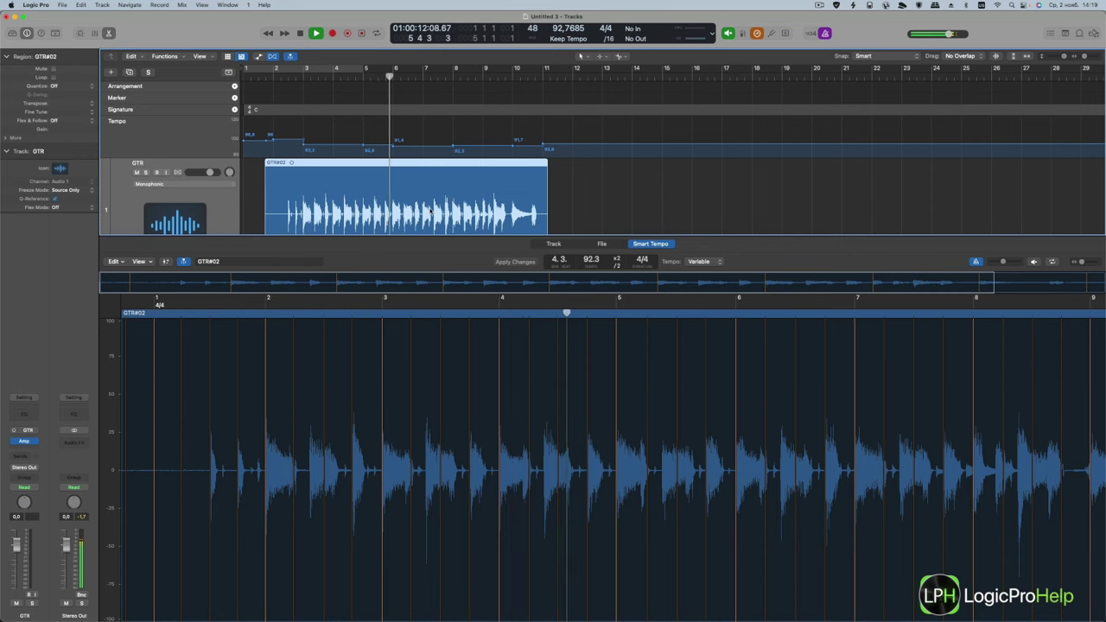
{"action": "key", "text": "space"}
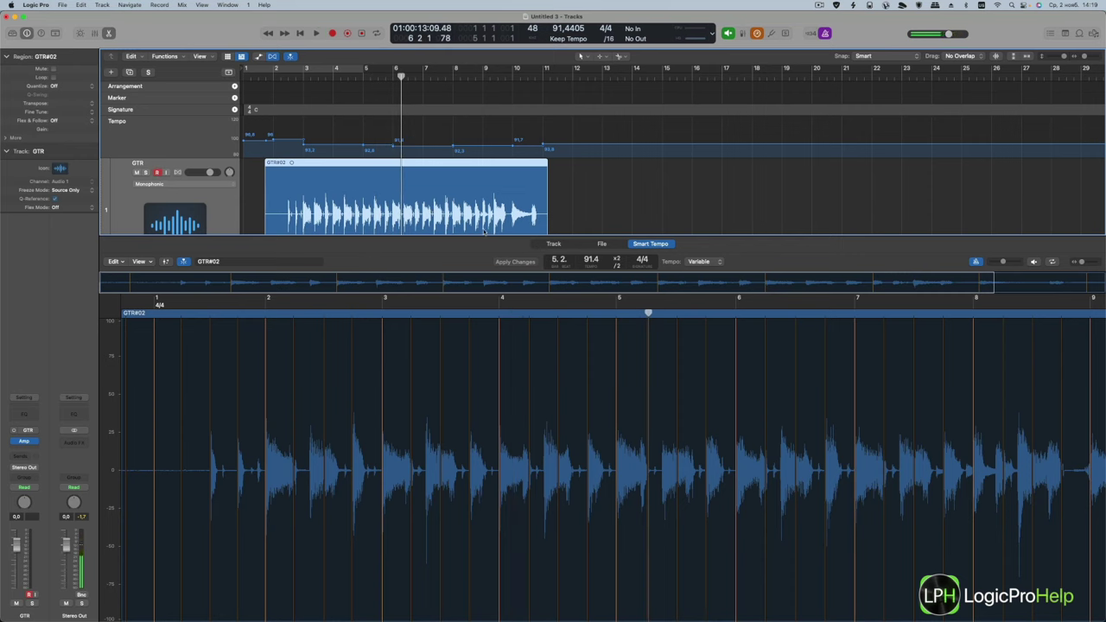
- Turn on hint editing, select the beats from the second downbeat hint up to bar 7, and lock that range
{"action": "left_click", "coordinate": [166, 261]}
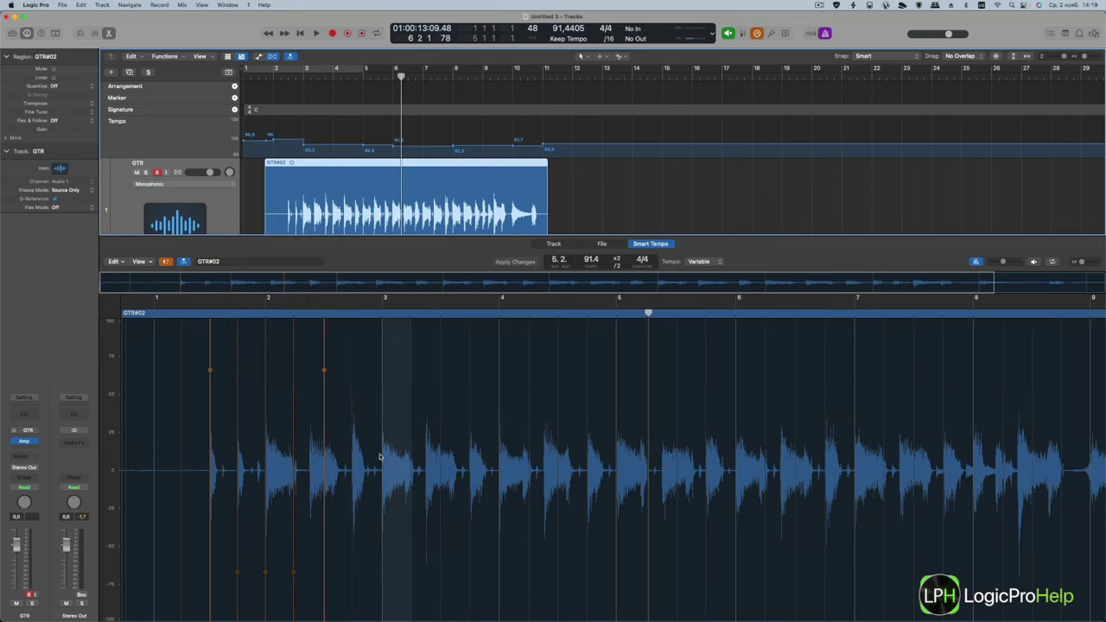
{"action": "scroll", "coordinate": [377, 459], "scroll_direction": "up", "scroll_amount": 2}
{"action": "scroll", "coordinate": [373, 462], "scroll_direction": "up", "scroll_amount": 2}
{"action": "scroll", "coordinate": [332, 458], "scroll_direction": "down", "scroll_amount": 3}
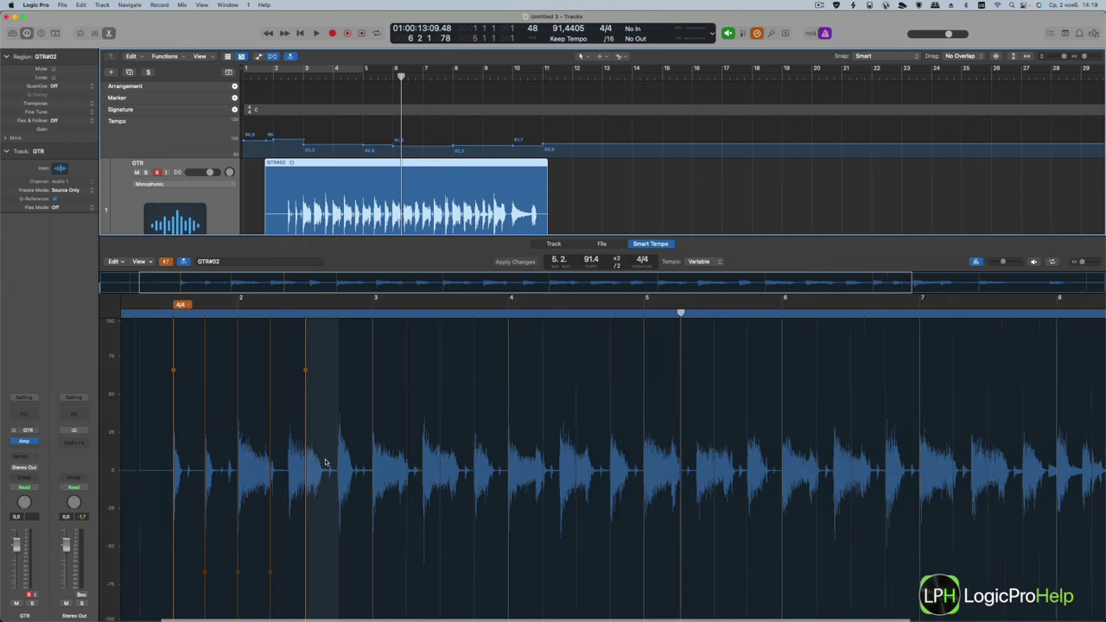
{"action": "left_click", "coordinate": [323, 458]}
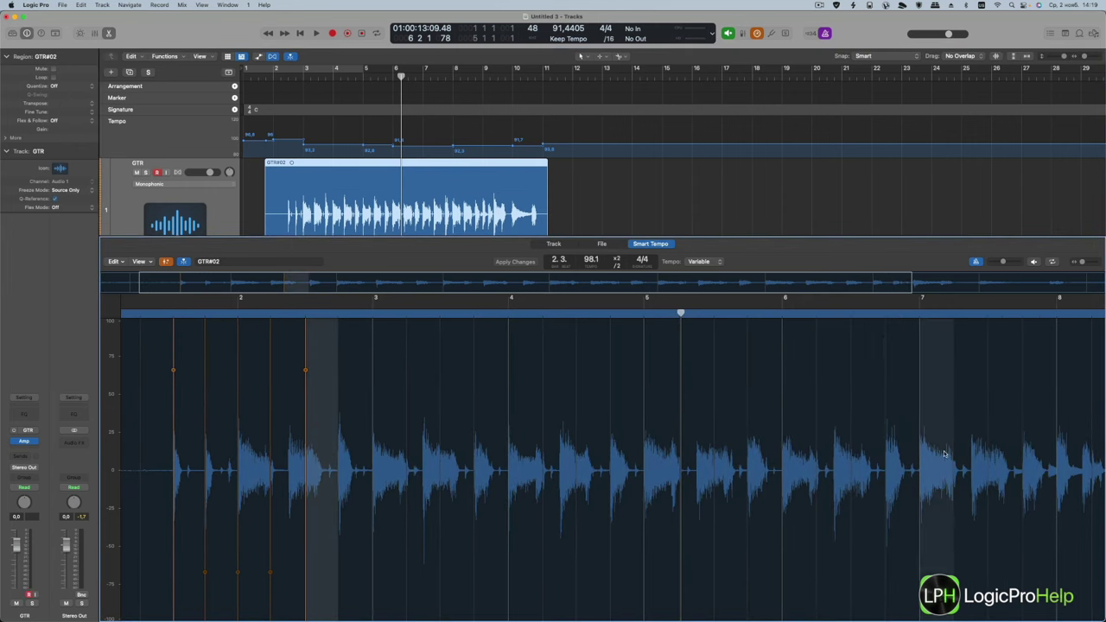
{"action": "left_click", "coordinate": [904, 458], "text": "shift"}
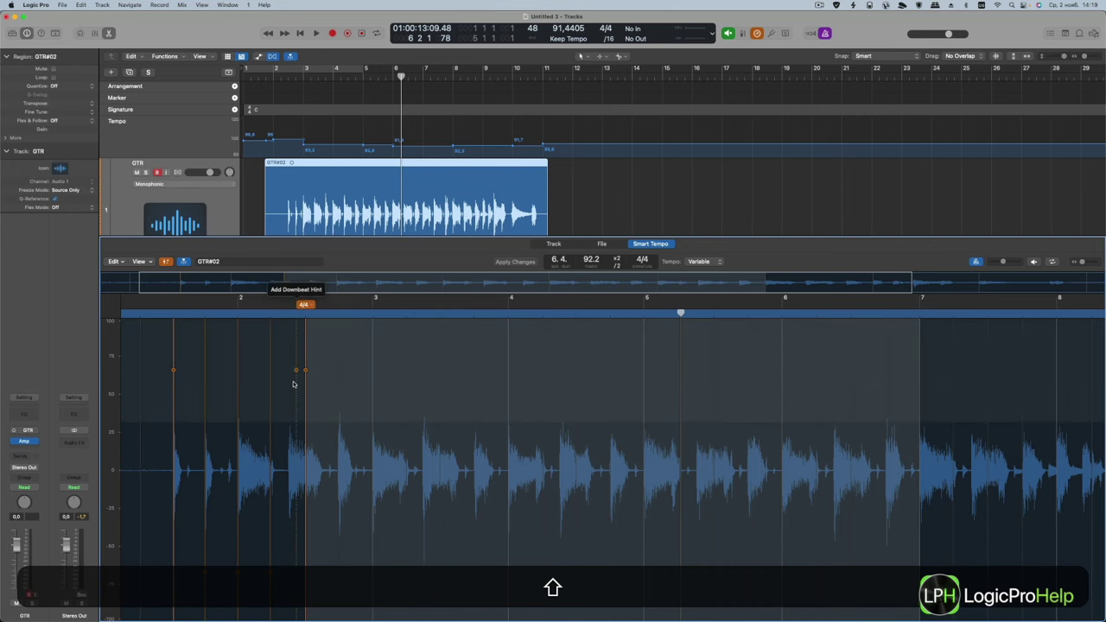
{"action": "left_click", "coordinate": [358, 441], "text": "ctrl"}
{"action": "left_click", "coordinate": [332, 444], "text": "ctrl"}
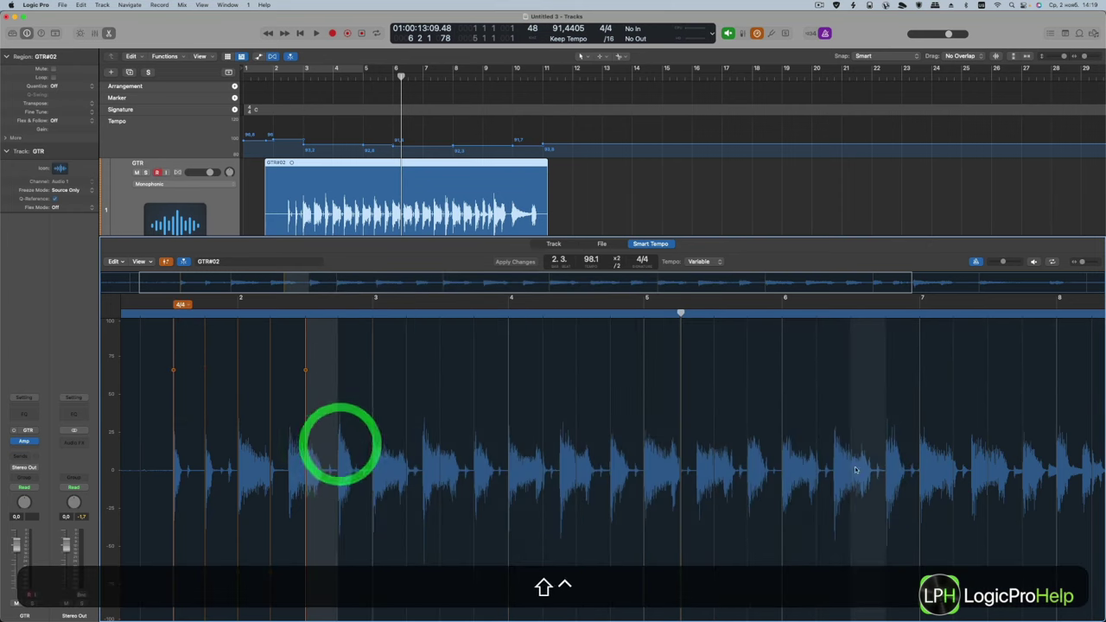
{"action": "left_click", "coordinate": [900, 445], "text": "shift"}
{"action": "right_click", "coordinate": [352, 443]}
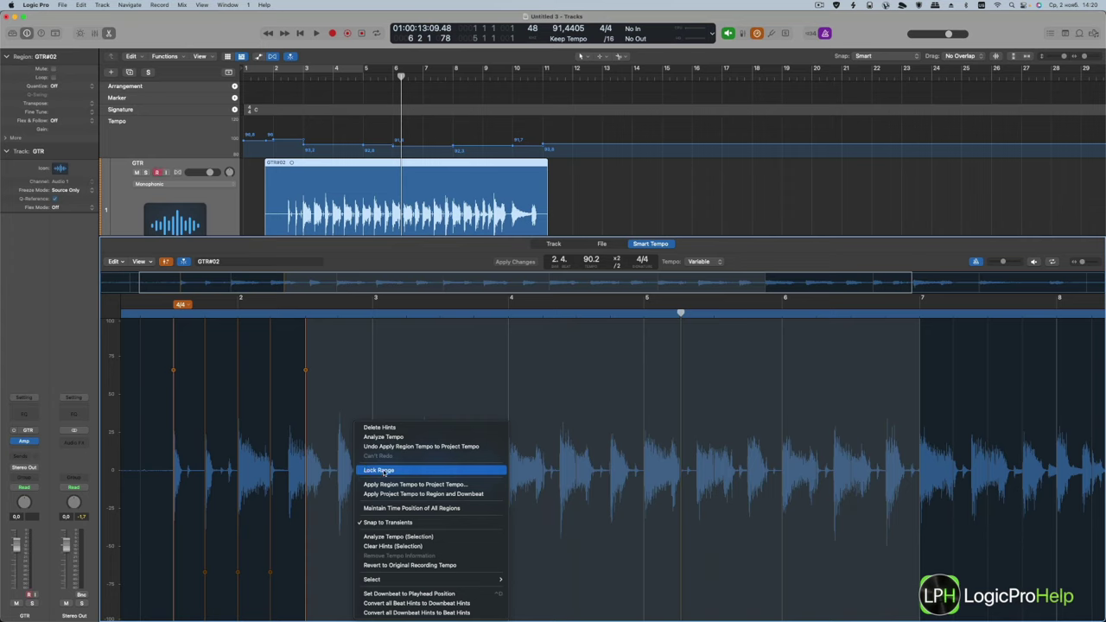
{"action": "left_click", "coordinate": [373, 471]}
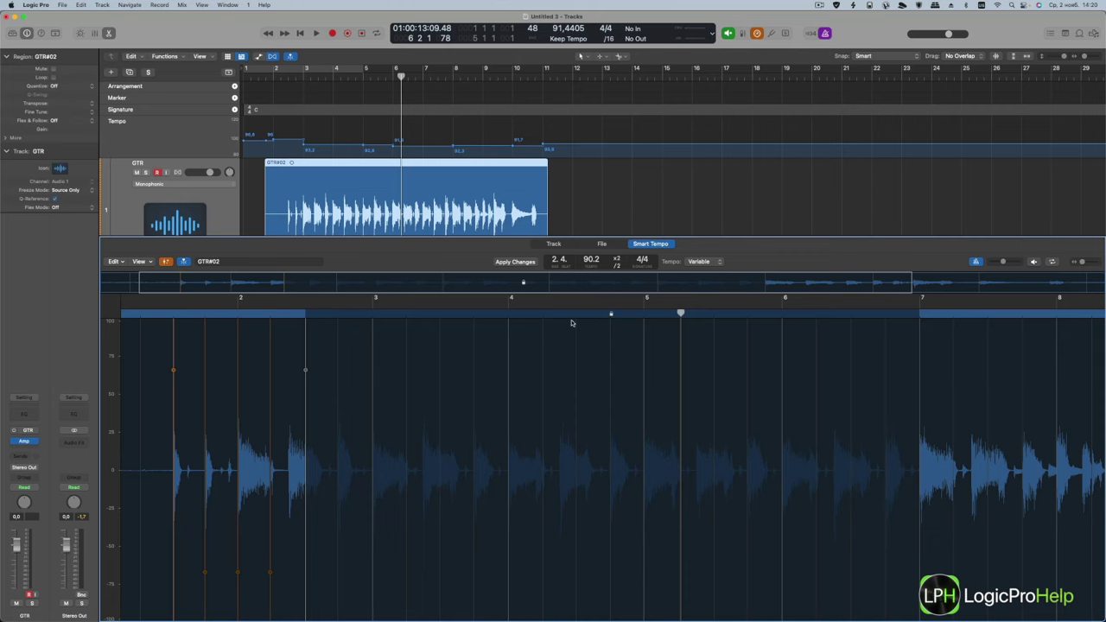
{"action": "left_click", "coordinate": [174, 399]}
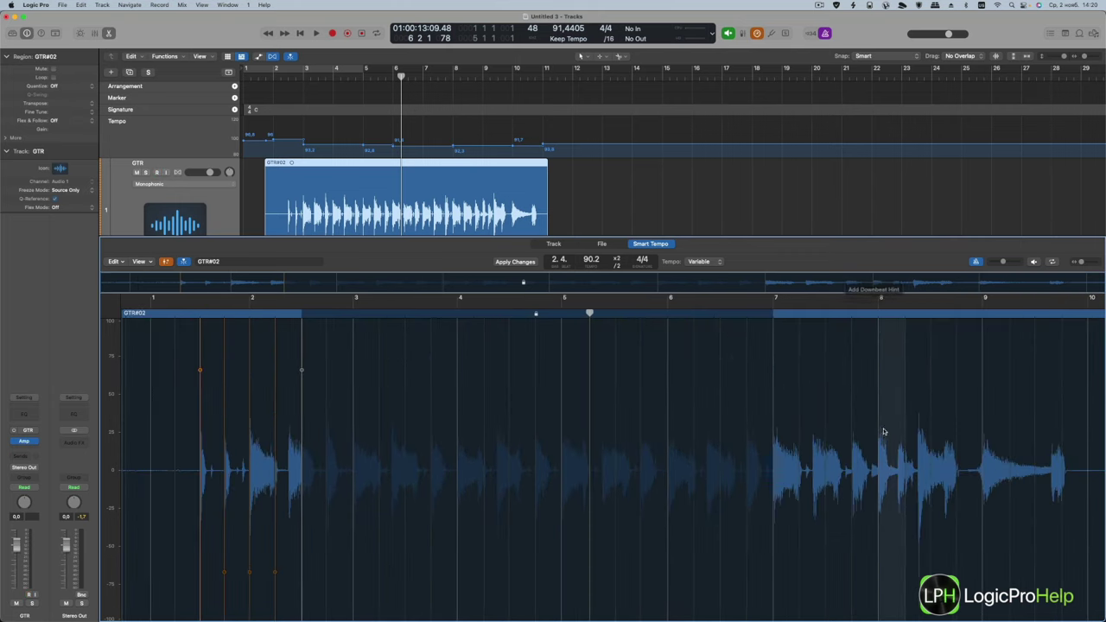
- Add a downbeat hint at bar 8 and a beat hint shortly after it in the GTR#02 region
{"action": "left_click", "coordinate": [878, 371]}
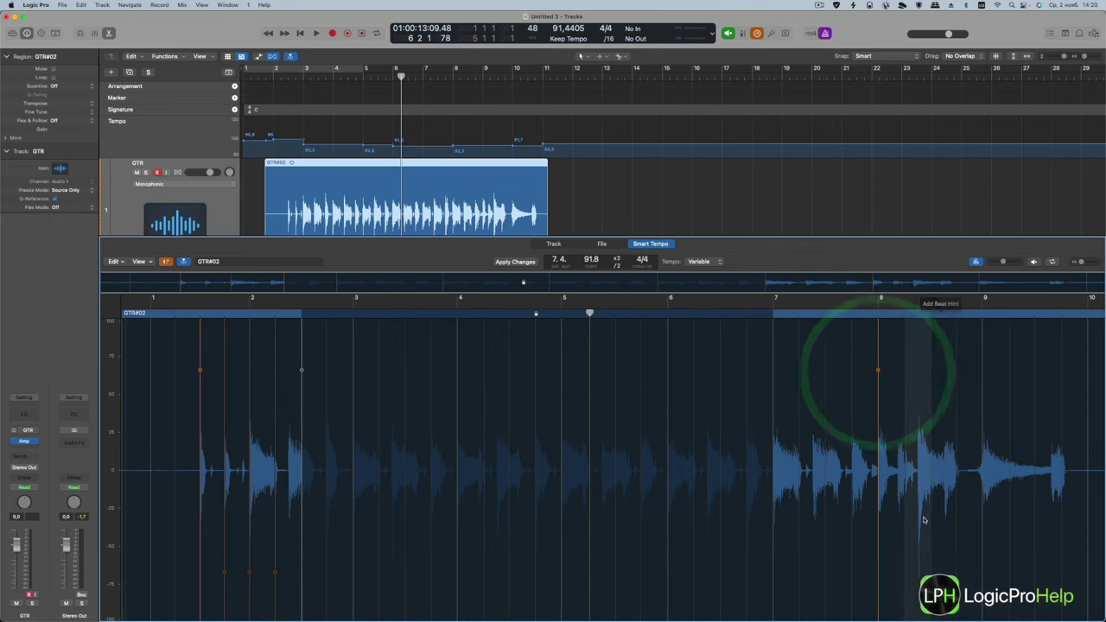
{"action": "left_click", "coordinate": [931, 545]}
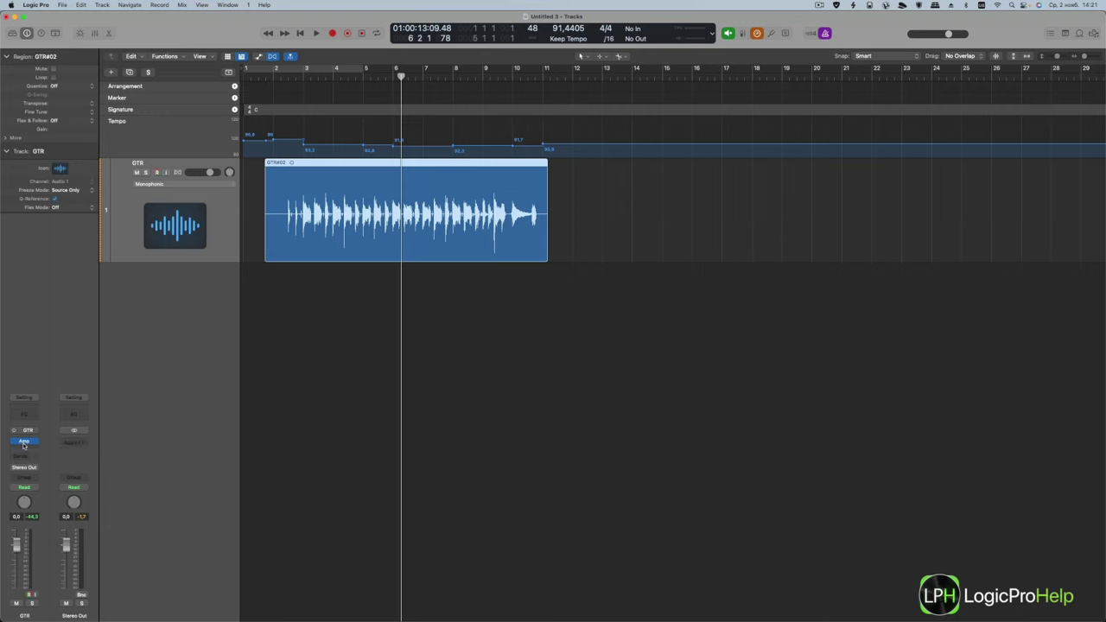
- Insert a Pedalboard plug-in ahead of the Amp on the GTR channel and add the Vintage Drive pedal to it
{"action": "left_click", "coordinate": [24, 444]}
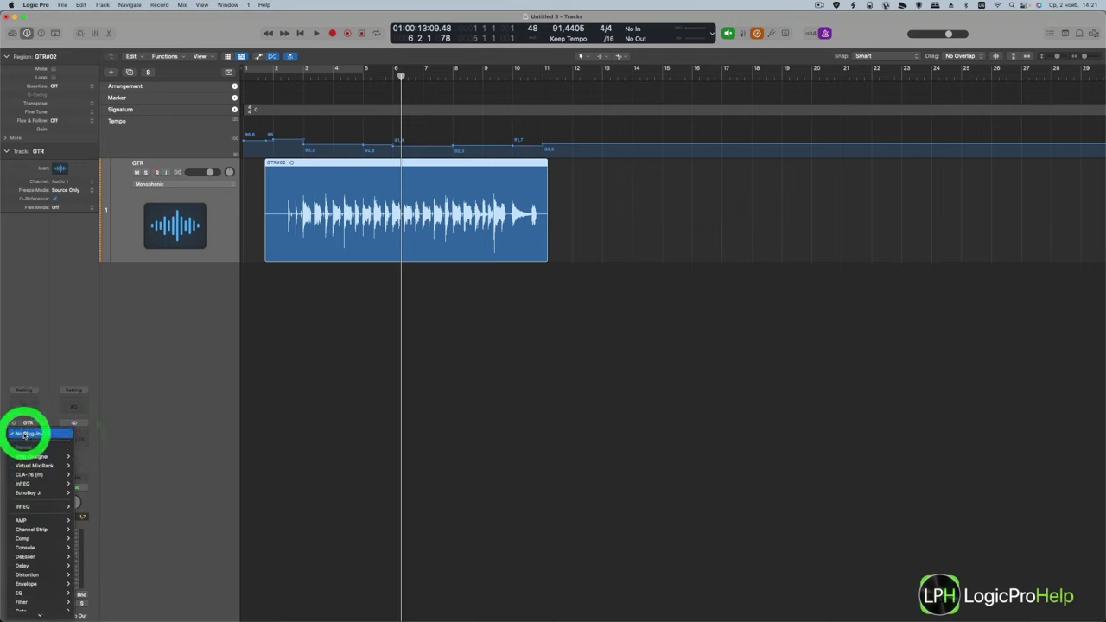
{"action": "mouse_move", "coordinate": [35, 520]}
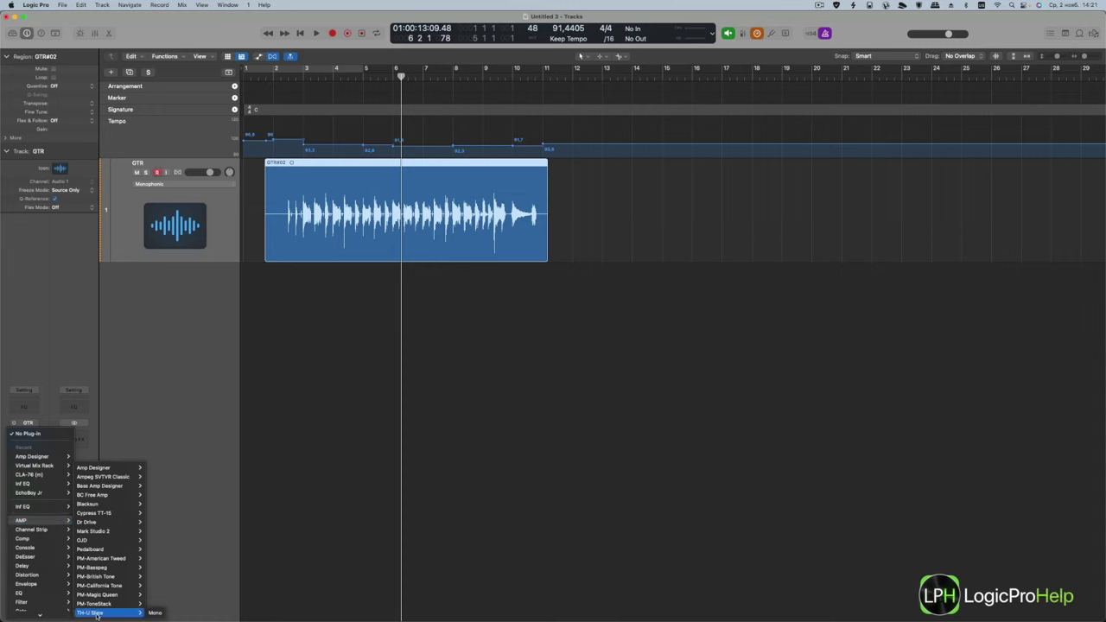
{"action": "mouse_move", "coordinate": [91, 468]}
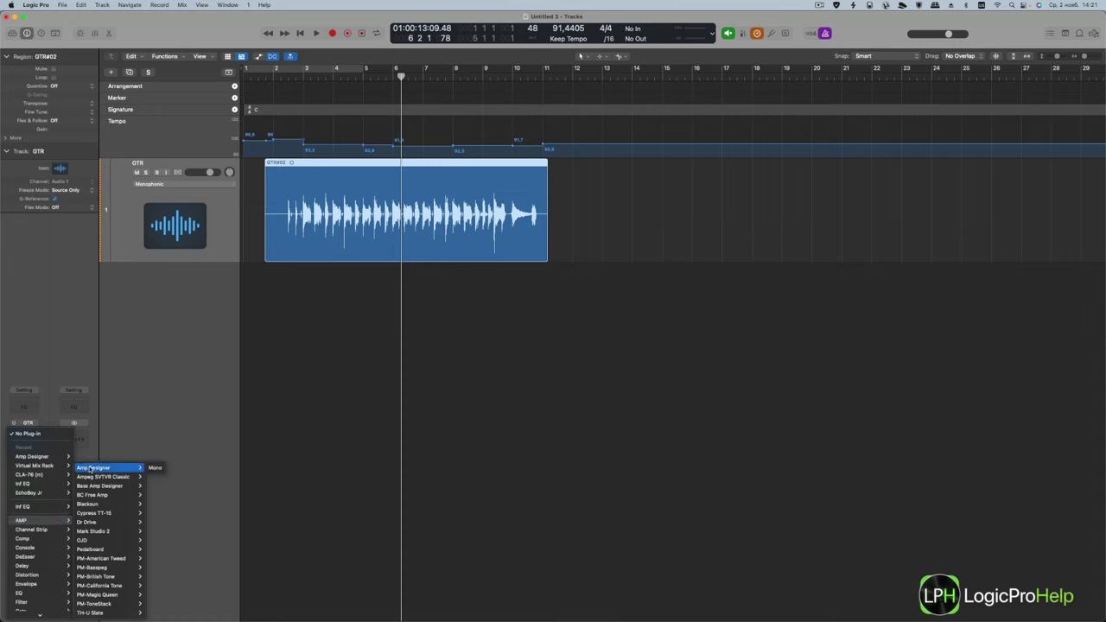
{"action": "left_click", "coordinate": [94, 549]}
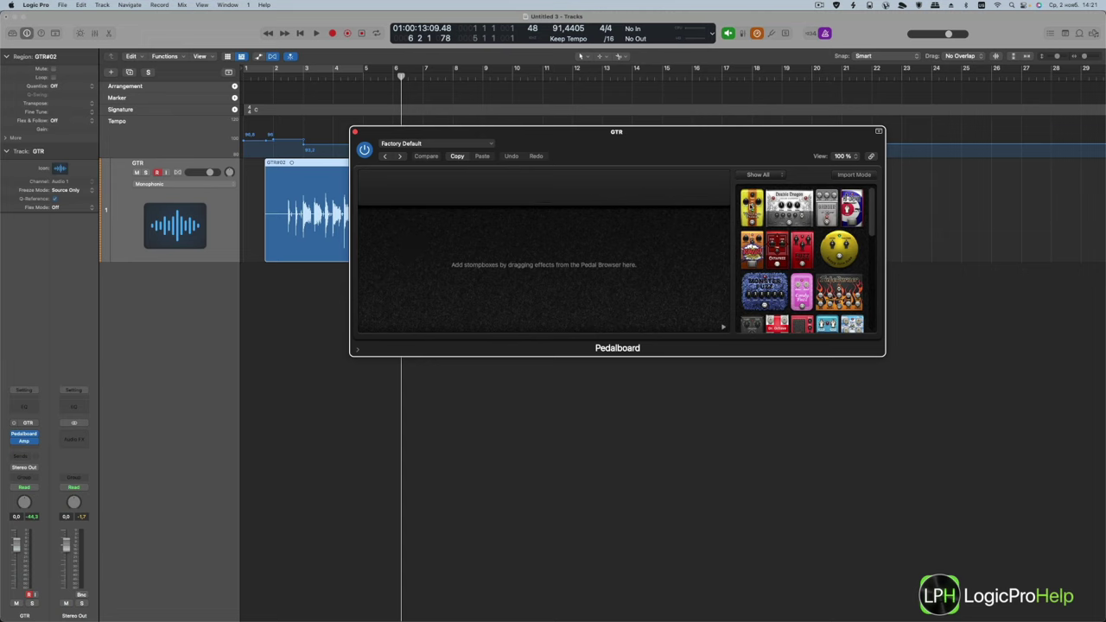
{"action": "left_click_drag", "start_coordinate": [751, 208], "coordinate": [442, 239]}
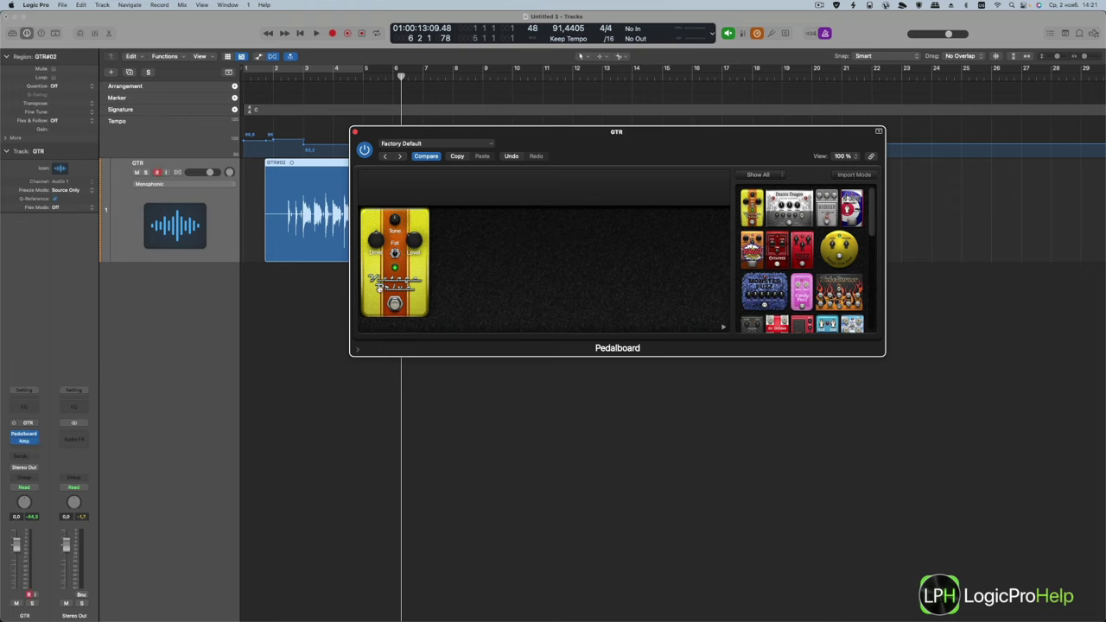
- Look over the available pedals in the pedal browser, filtering them by Delay and by Modulation
{"action": "scroll", "coordinate": [804, 259], "scroll_direction": "down", "scroll_amount": 3}
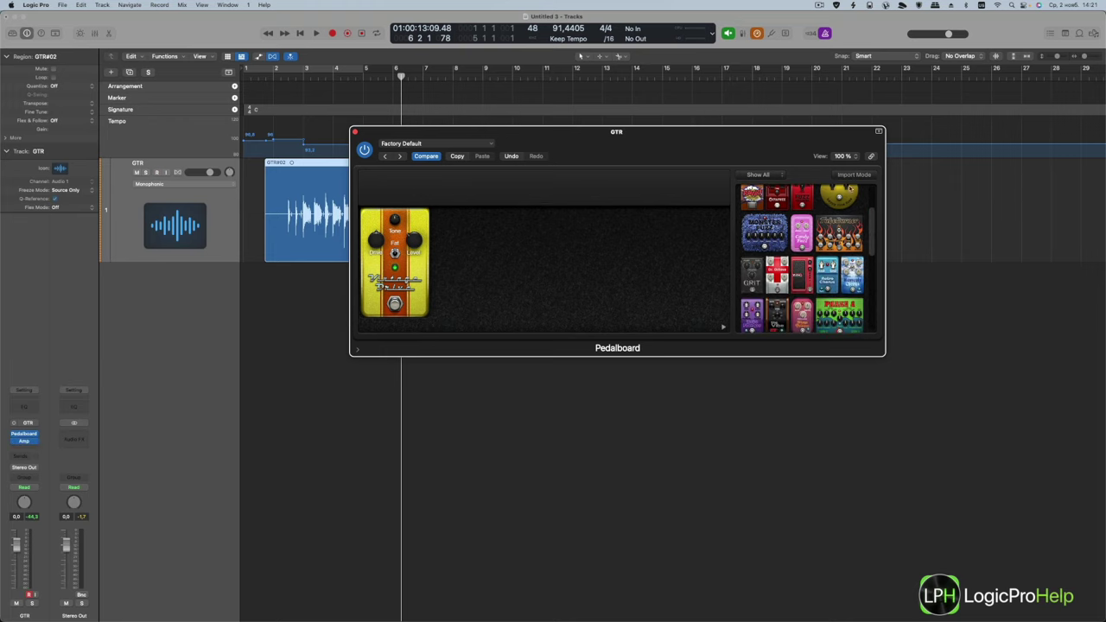
{"action": "left_click", "coordinate": [757, 176]}
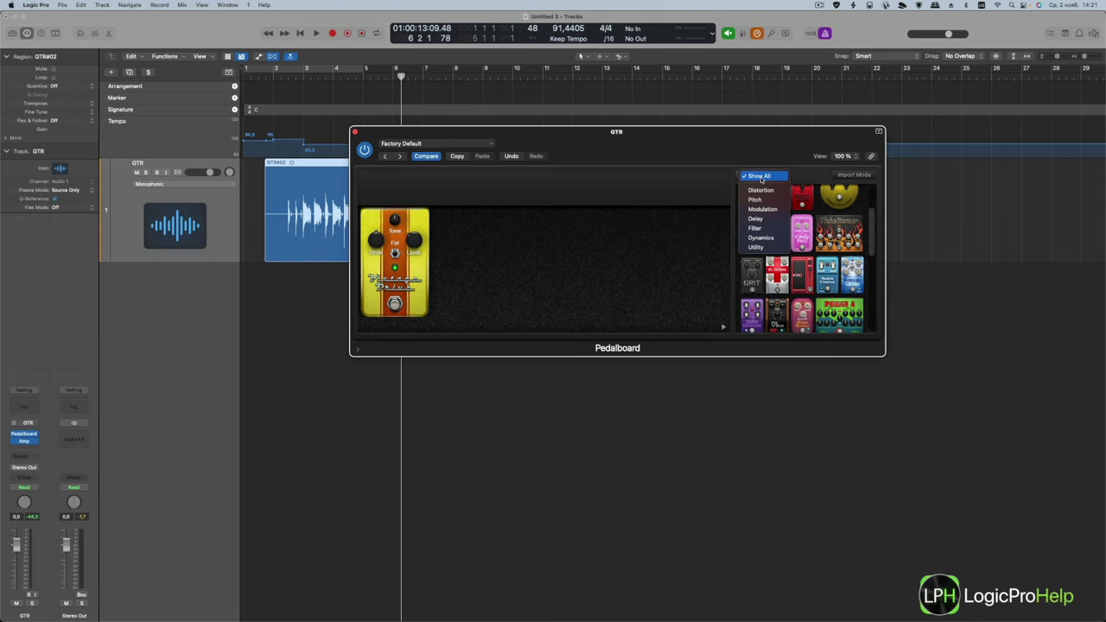
{"action": "left_click", "coordinate": [758, 222]}
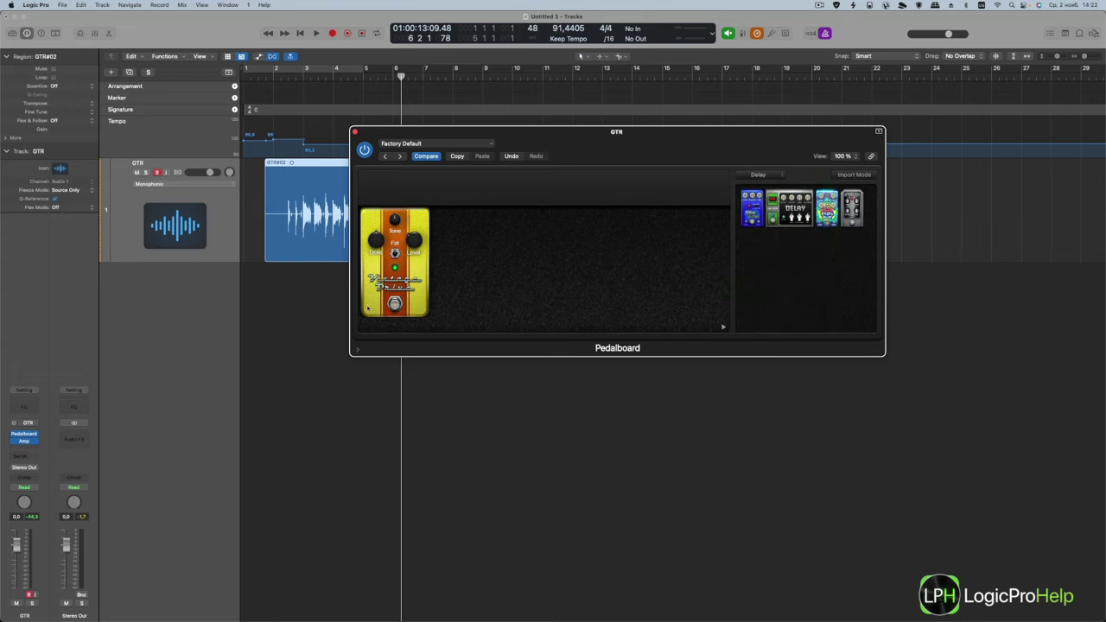
{"action": "left_click", "coordinate": [769, 176]}
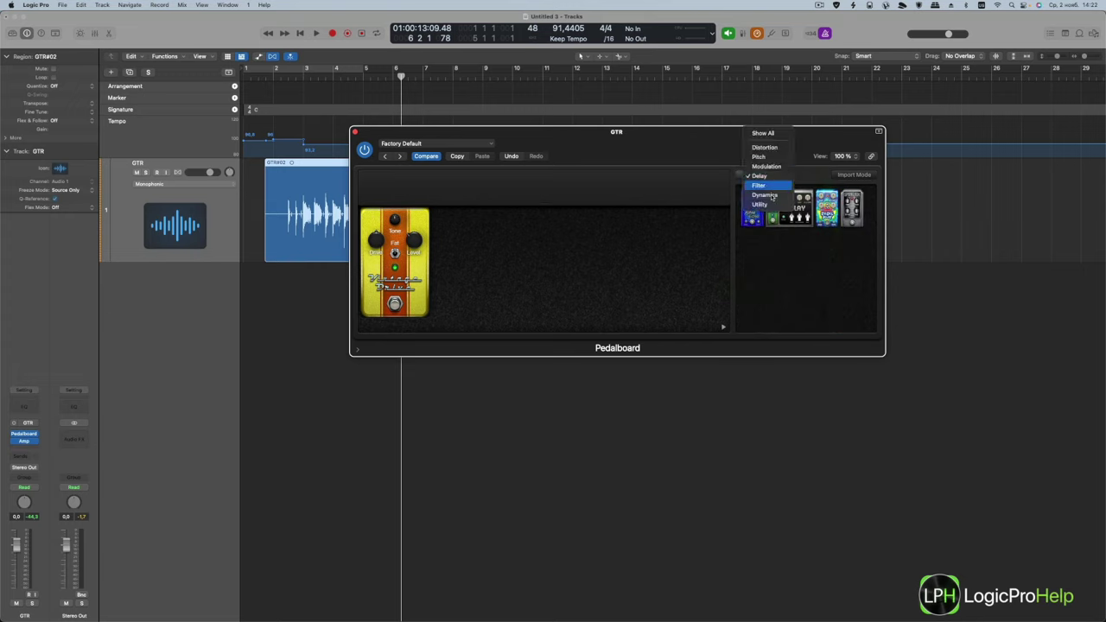
{"action": "left_click", "coordinate": [769, 162]}
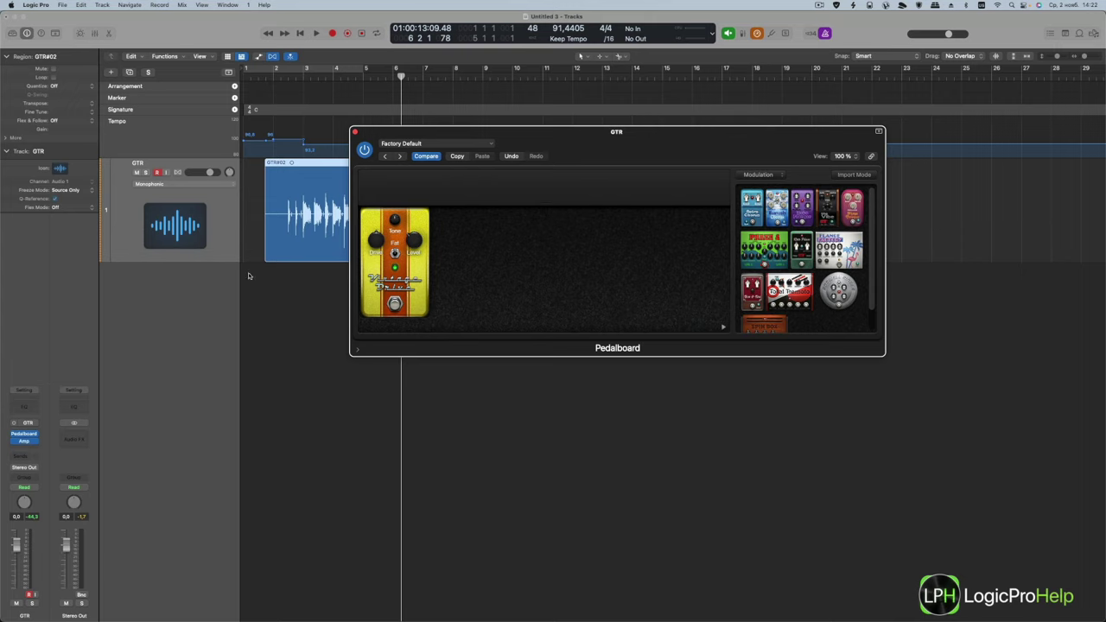
- Compare the Stompboxes categories among Logic's Amps and Pedals plug-ins with the Pedalboard's pedal categories, leaving the current plug-in and filter in place
{"action": "mouse_move", "coordinate": [35, 443]}
{"action": "left_click", "coordinate": [35, 442]}
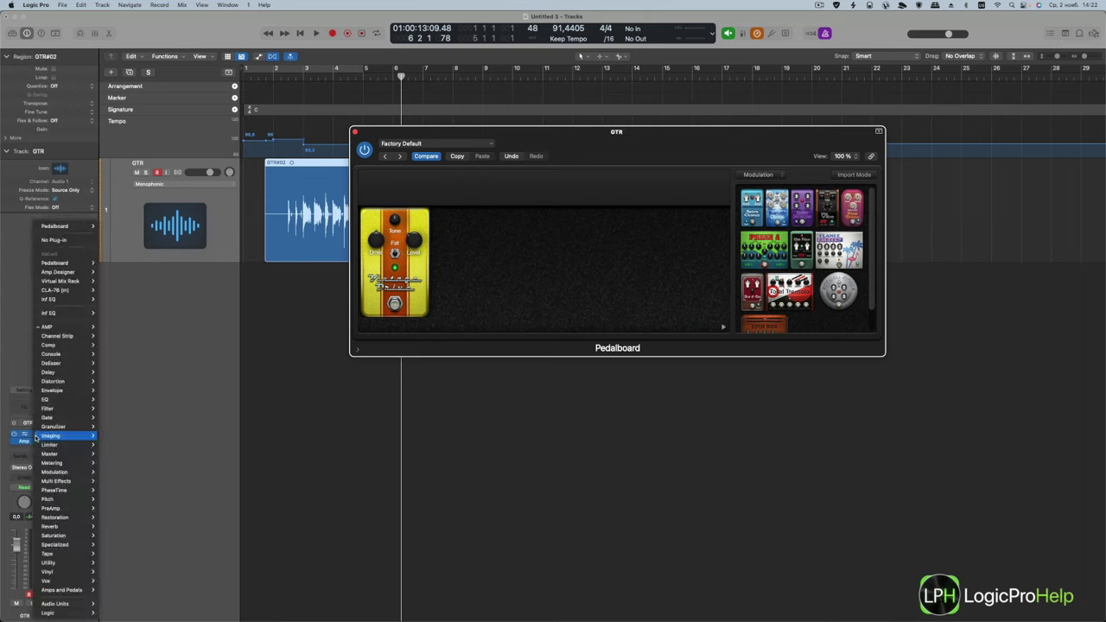
{"action": "mouse_move", "coordinate": [48, 613]}
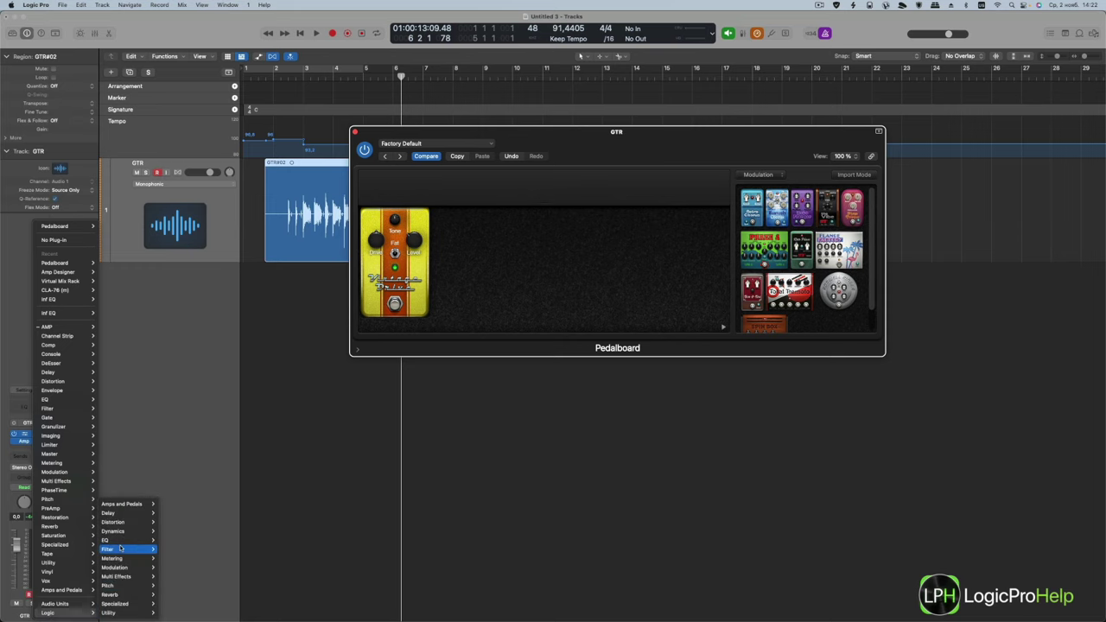
{"action": "mouse_move", "coordinate": [124, 503]}
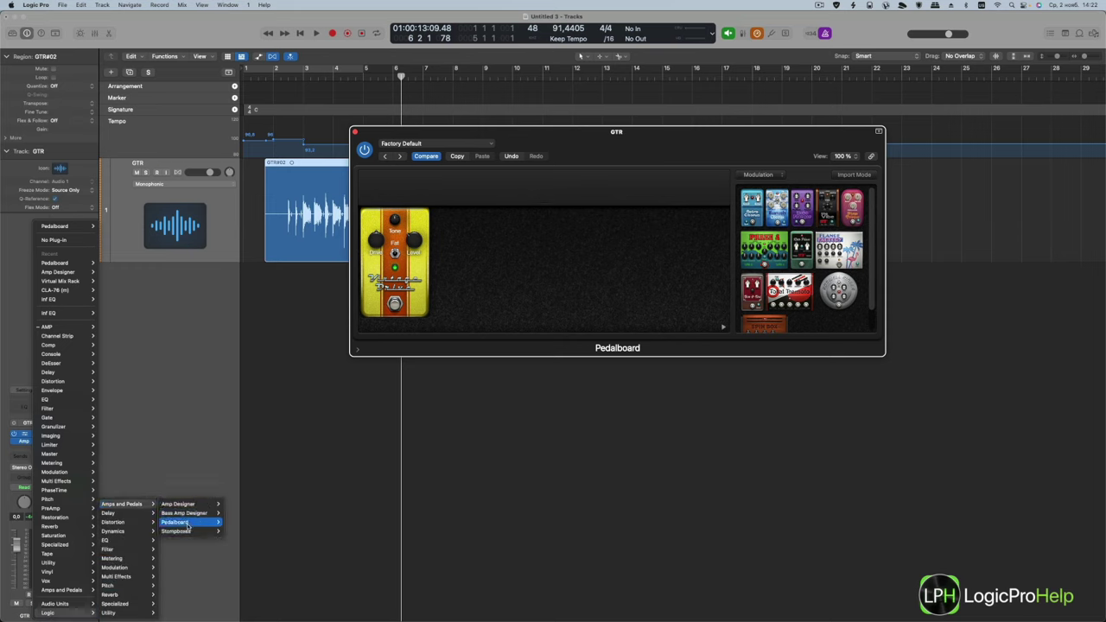
{"action": "mouse_move", "coordinate": [177, 533]}
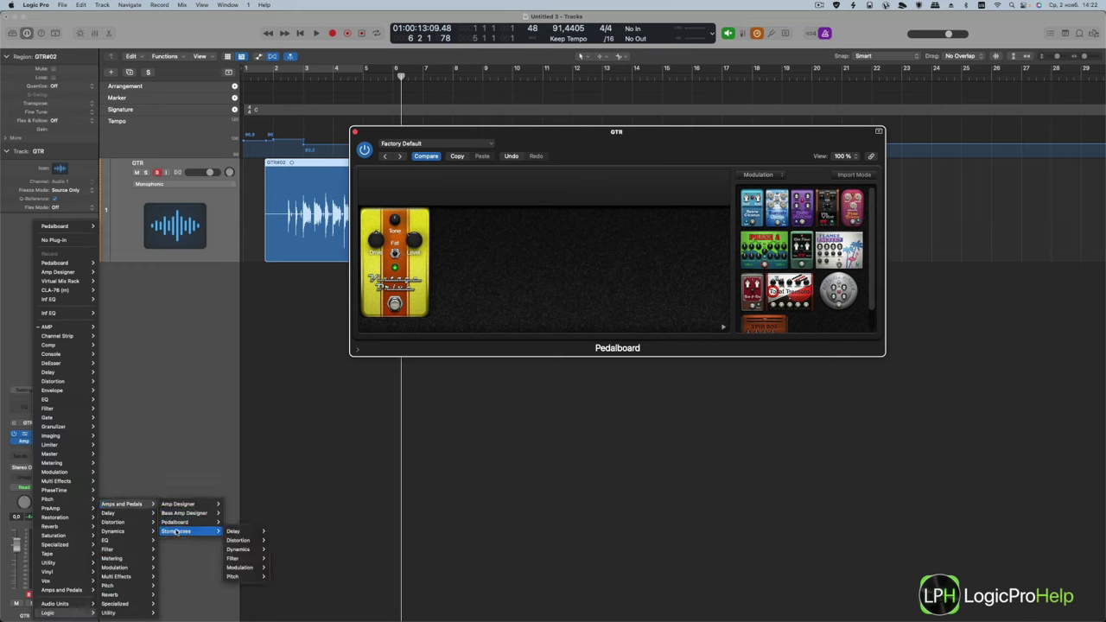
{"action": "mouse_move", "coordinate": [239, 532]}
{"action": "mouse_move", "coordinate": [239, 567]}
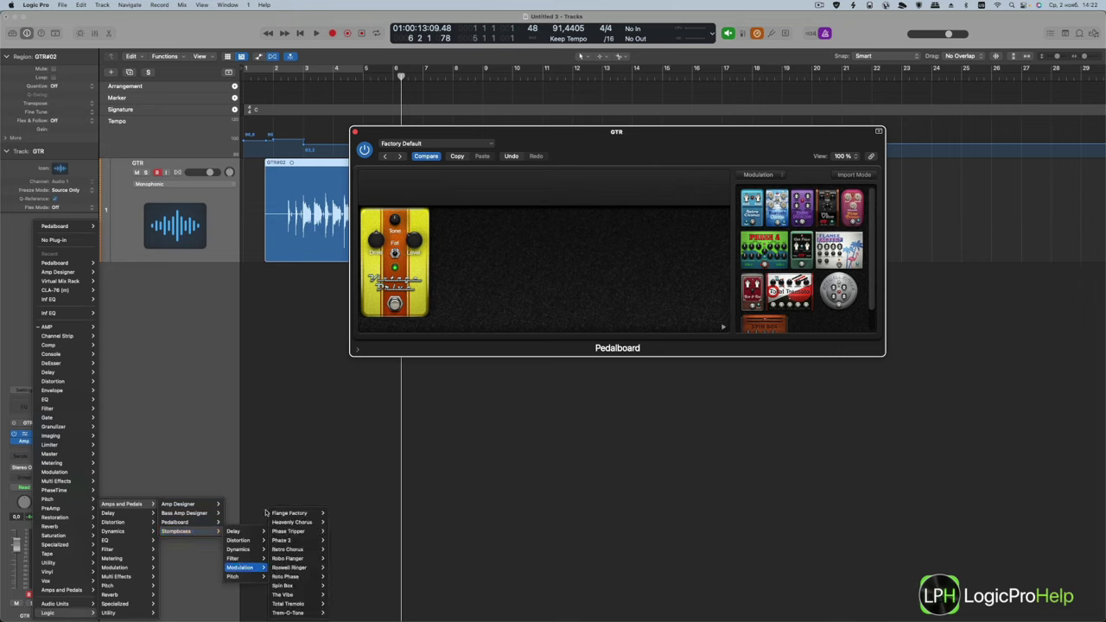
{"action": "left_click", "coordinate": [774, 178]}
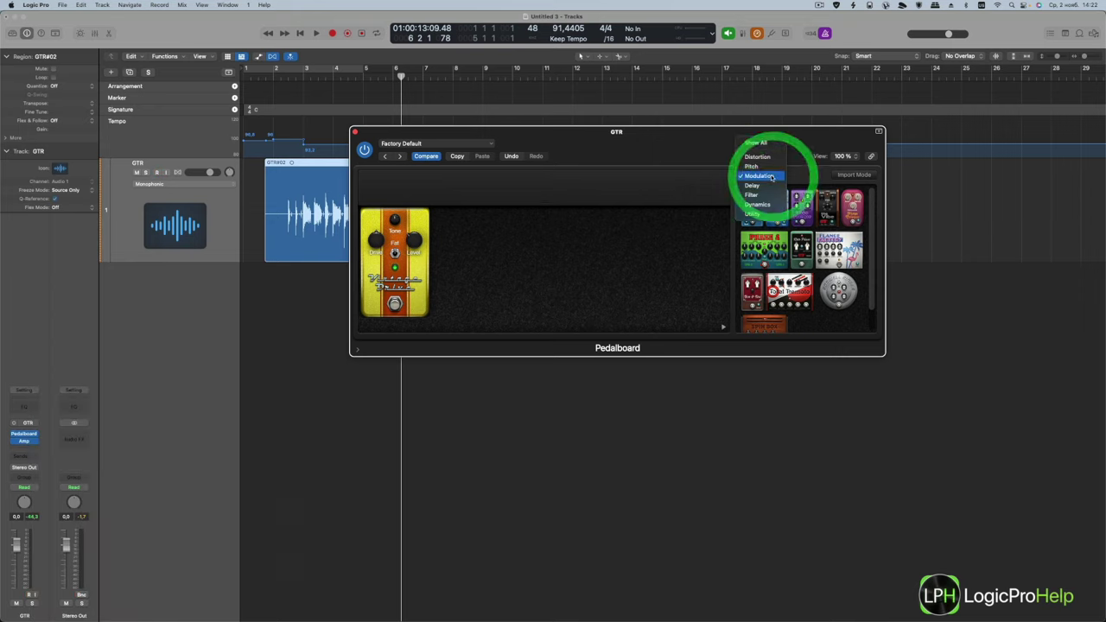
{"action": "left_click", "coordinate": [79, 501]}
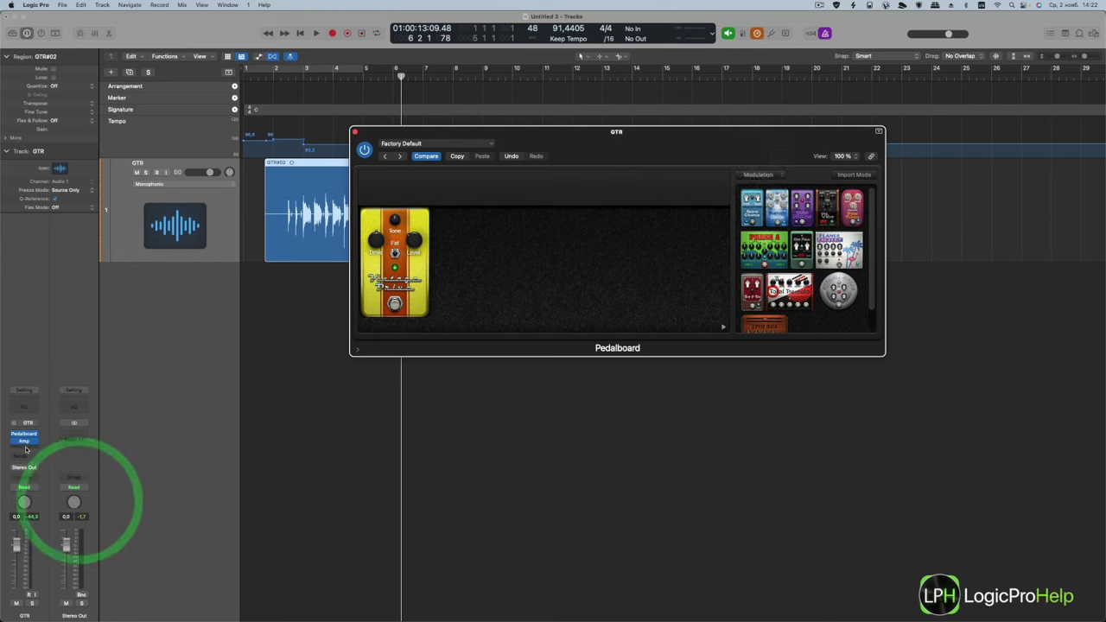
- Insert the Spring Box delay stompbox as a separate plug-in after the Amp on the GTR channel
{"action": "left_click", "coordinate": [25, 447]}
{"action": "mouse_move", "coordinate": [35, 590]}
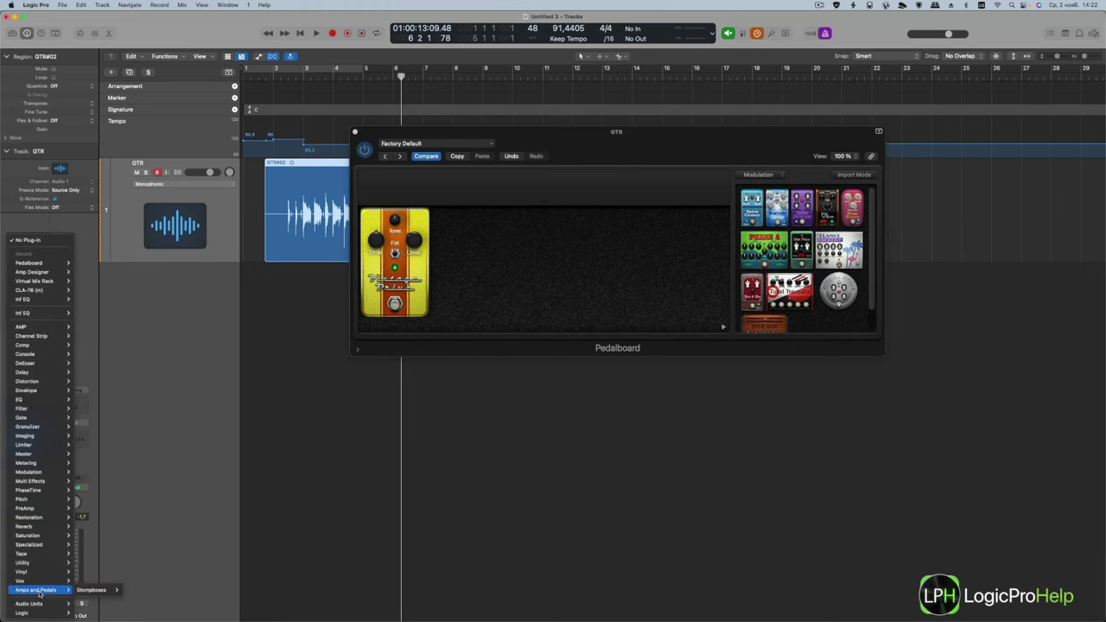
{"action": "mouse_move", "coordinate": [104, 591]}
{"action": "mouse_move", "coordinate": [138, 568]}
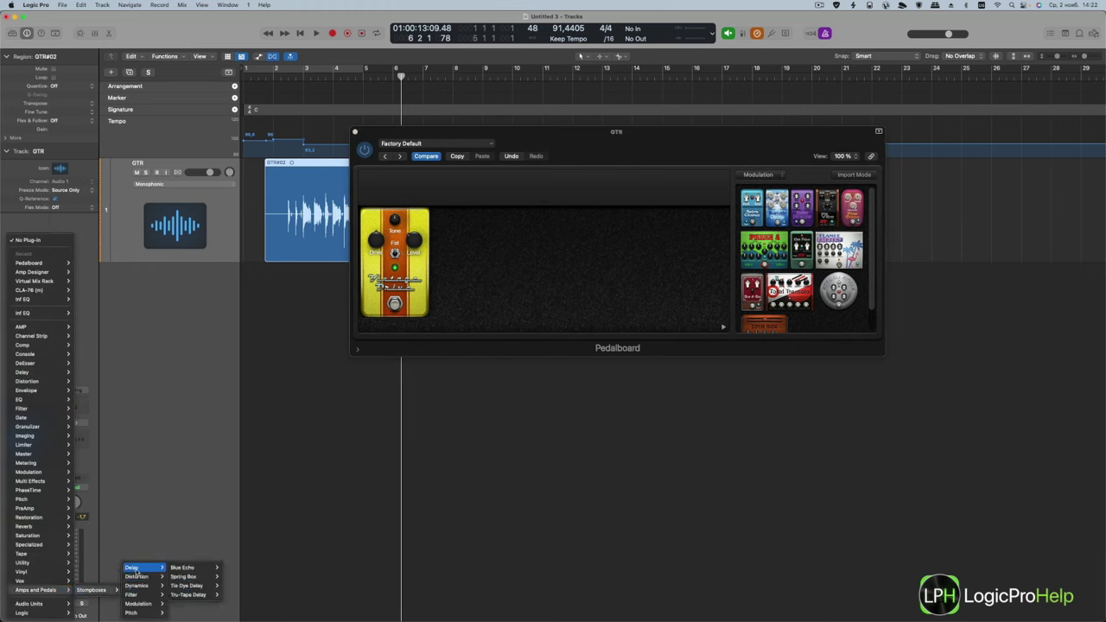
{"action": "mouse_move", "coordinate": [200, 567]}
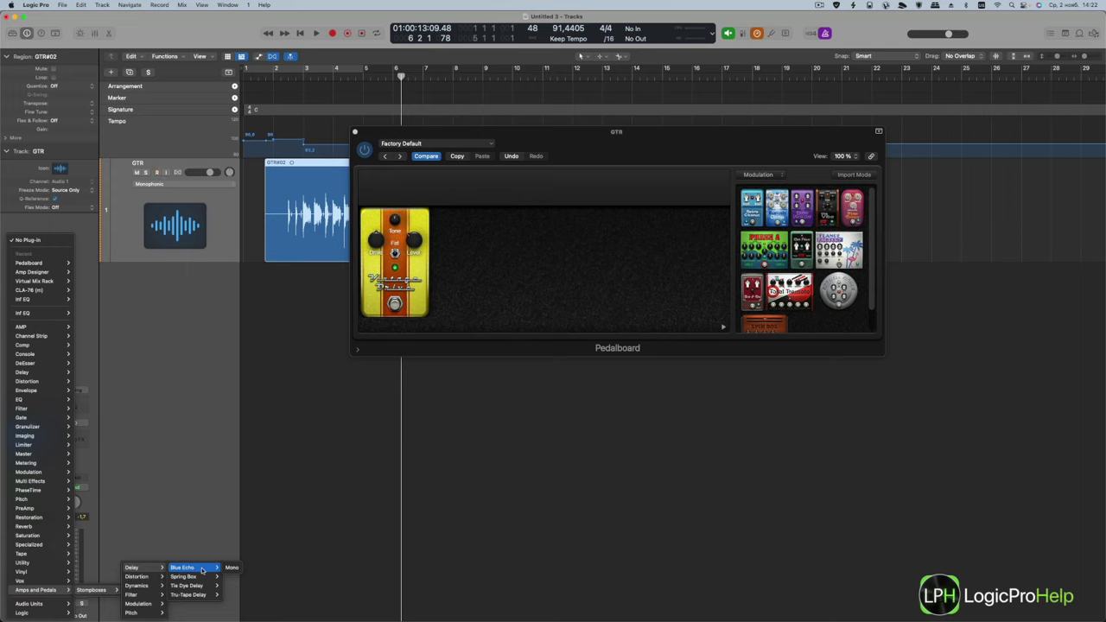
{"action": "left_click", "coordinate": [194, 577]}
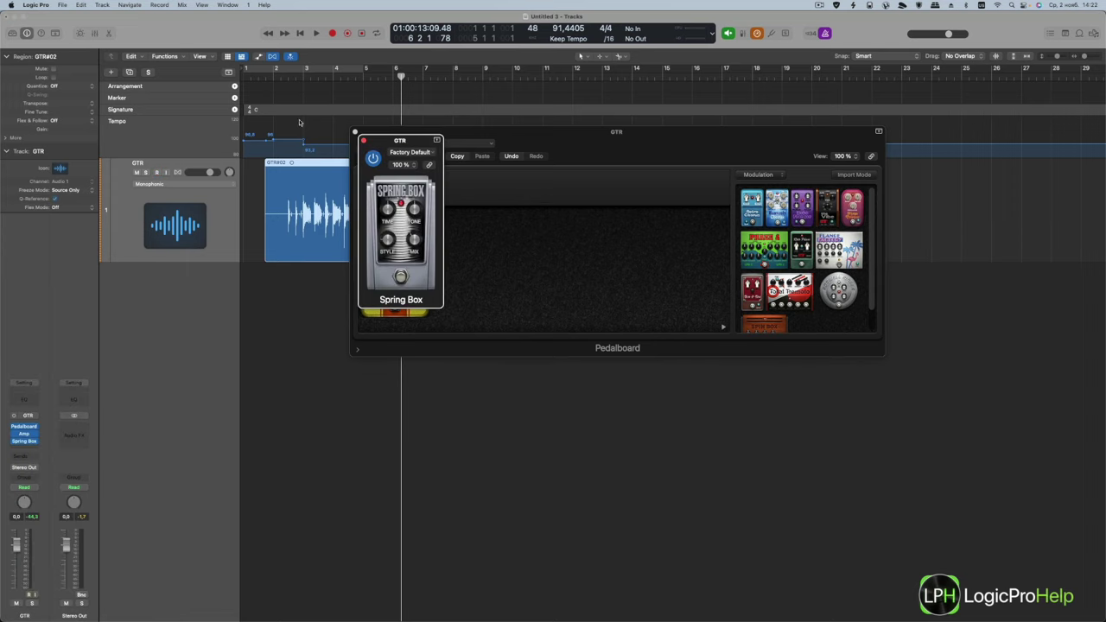
- Play the guitar from bar 2 while adjusting the Spring Box knobs, and stop playback
{"action": "left_click", "coordinate": [285, 79]}
{"action": "key", "text": "space"}
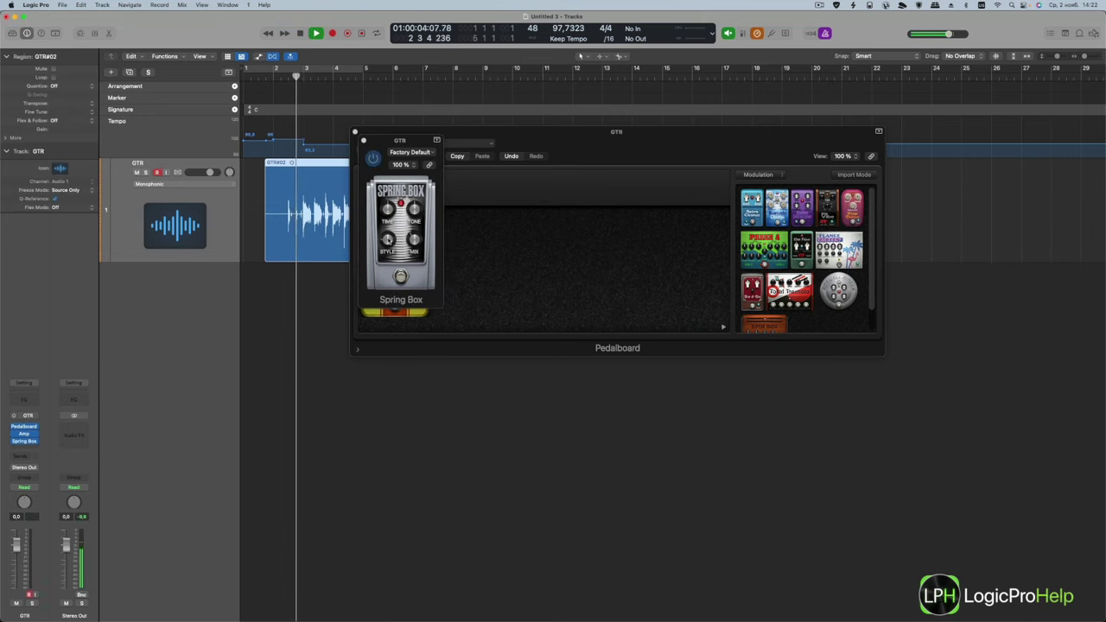
{"action": "mouse_move", "coordinate": [390, 247]}
{"action": "left_click_drag", "start_coordinate": [390, 225], "coordinate": [389, 224]}
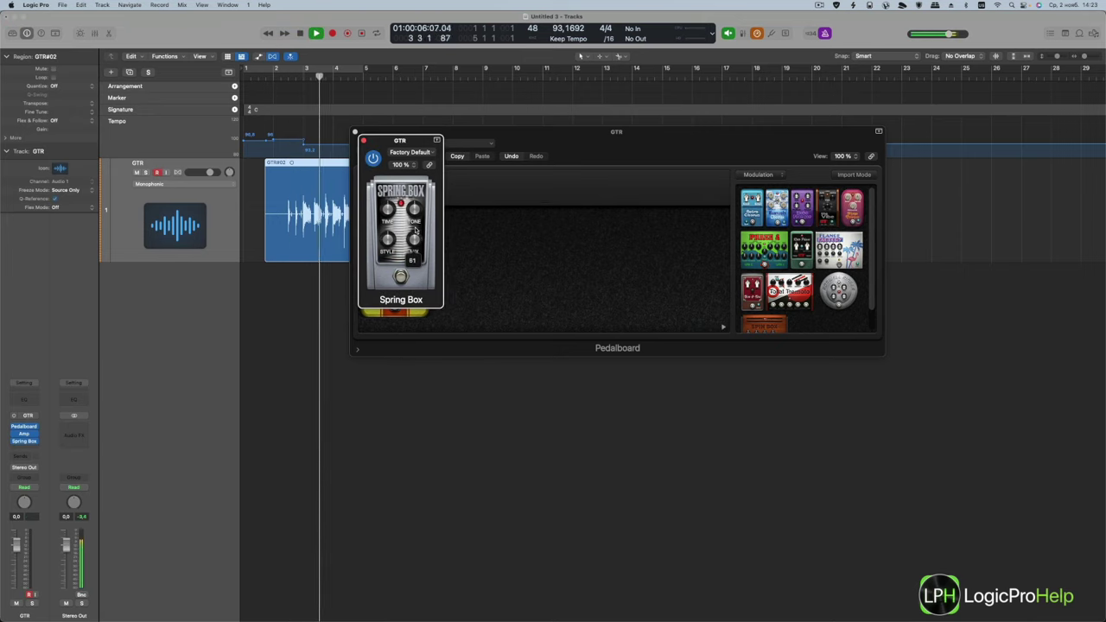
{"action": "left_click", "coordinate": [415, 242]}
{"action": "left_click", "coordinate": [415, 232]}
{"action": "left_click", "coordinate": [415, 207]}
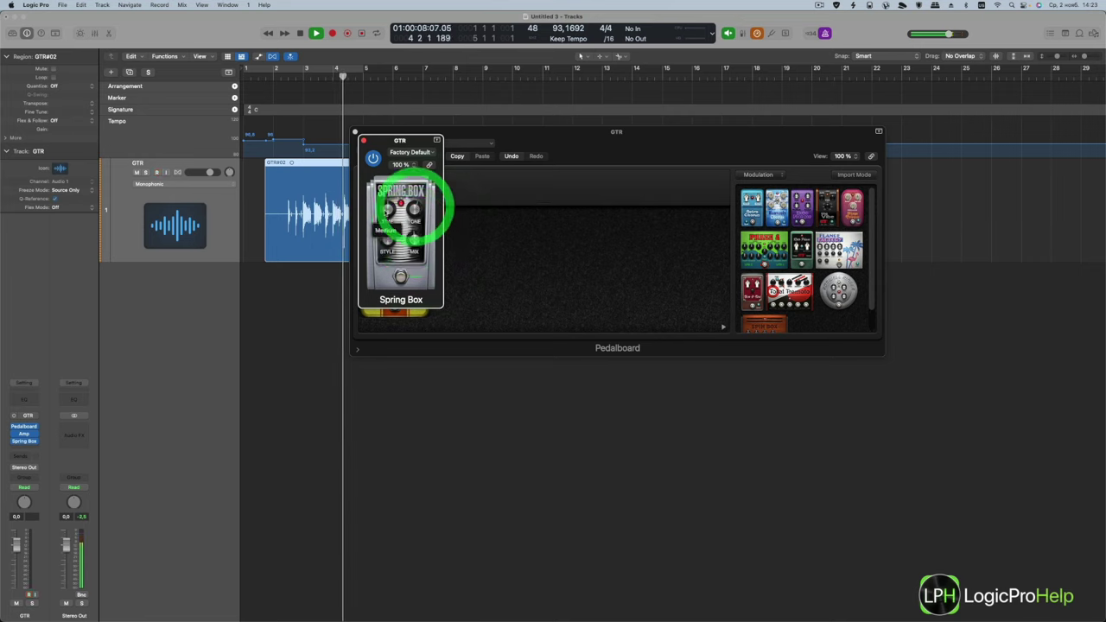
{"action": "left_click", "coordinate": [382, 222]}
{"action": "key", "text": "space"}
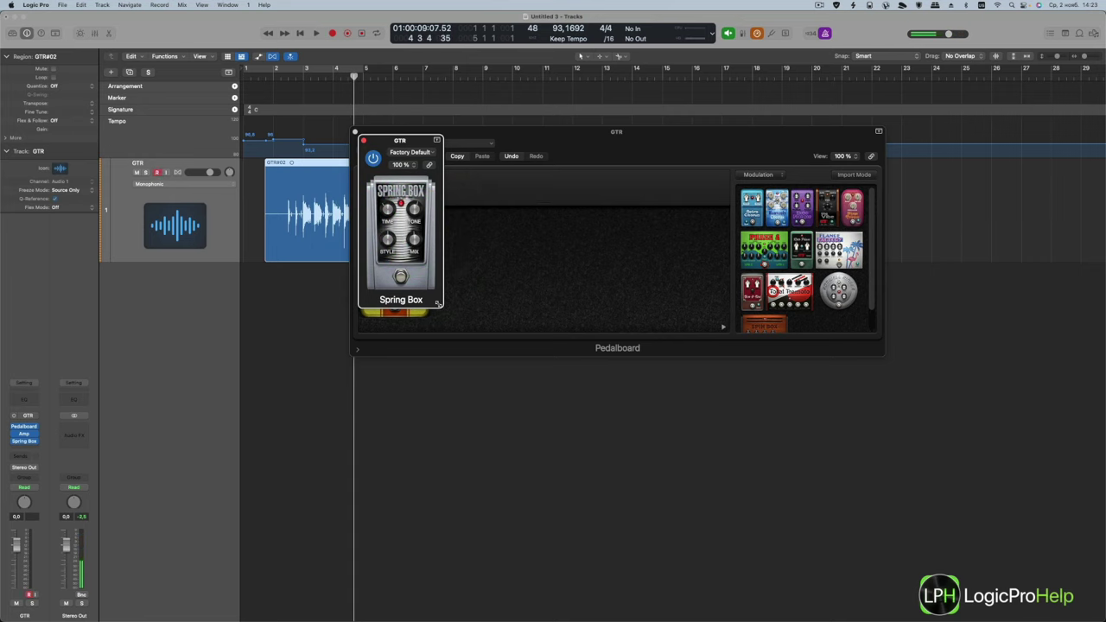
- Enlarge the Spring Box window to 200% and move it clear of the Pedalboard
{"action": "left_click_drag", "start_coordinate": [438, 303], "coordinate": [534, 398]}
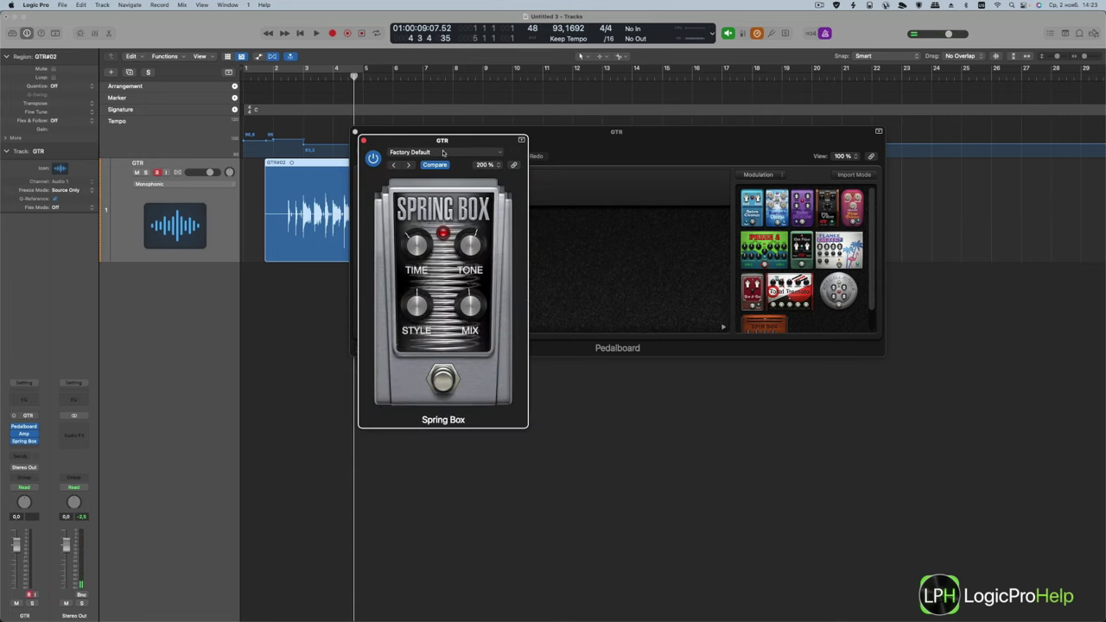
{"action": "left_click_drag", "start_coordinate": [451, 144], "coordinate": [260, 255]}
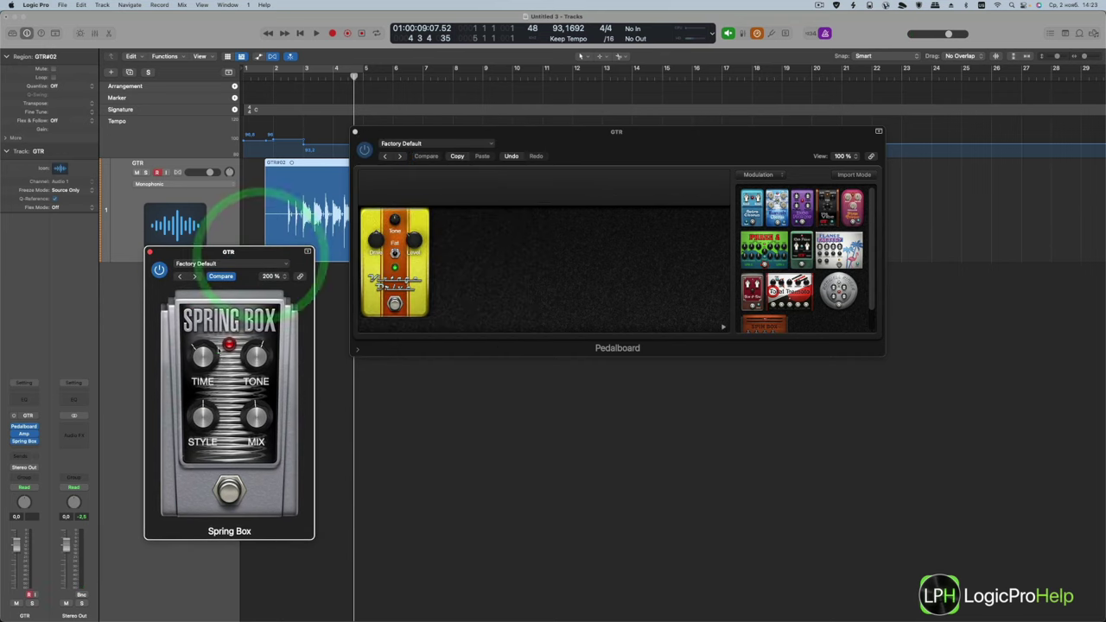
{"action": "left_click", "coordinate": [218, 350]}
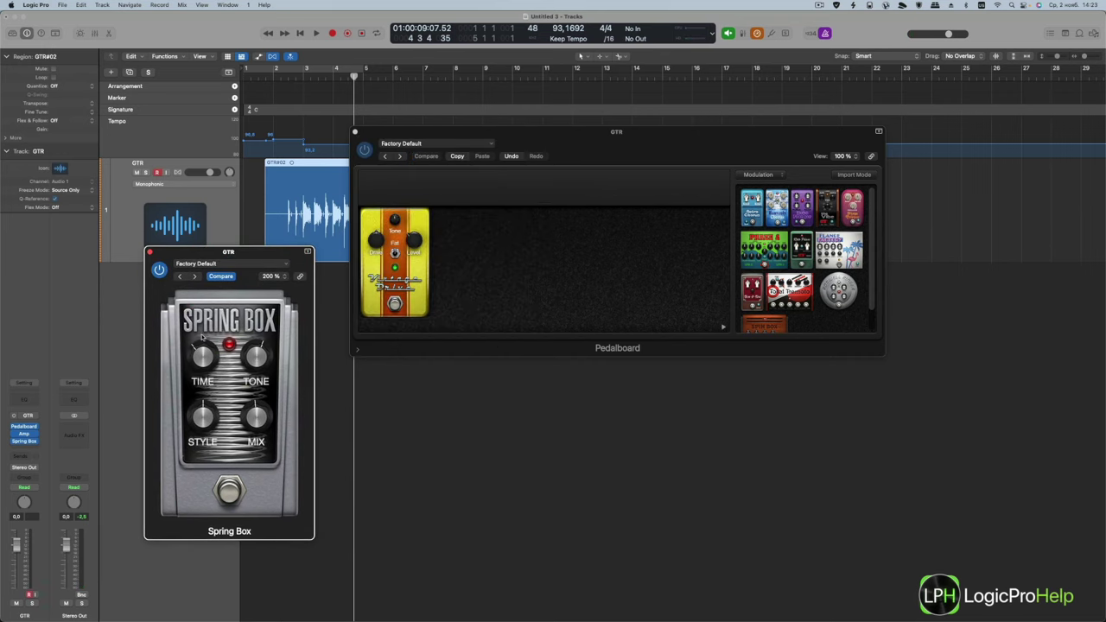
- Look through the Spring Box presets without loading one, and readjust its Mix knob
{"action": "left_click", "coordinate": [230, 264]}
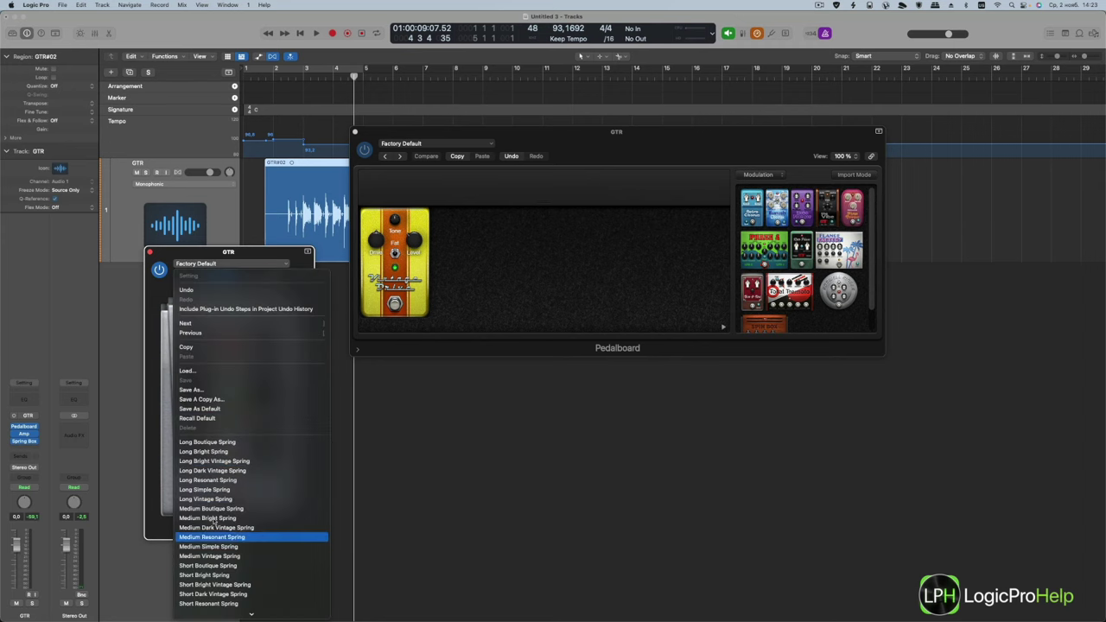
{"action": "left_click", "coordinate": [157, 400]}
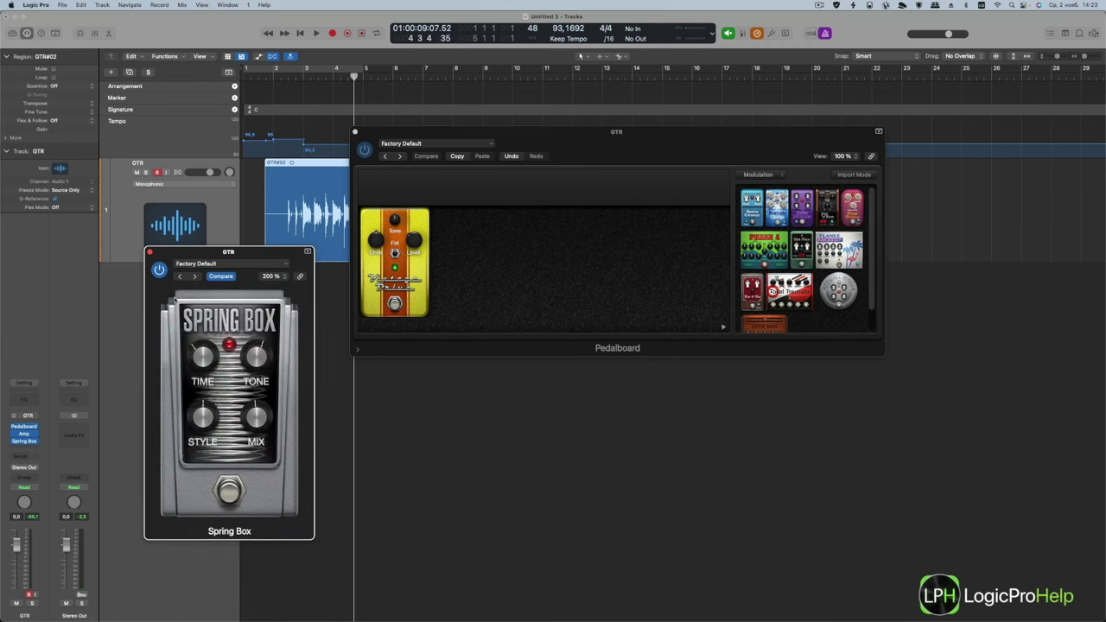
{"action": "left_click_drag", "start_coordinate": [243, 261], "coordinate": [322, 263]}
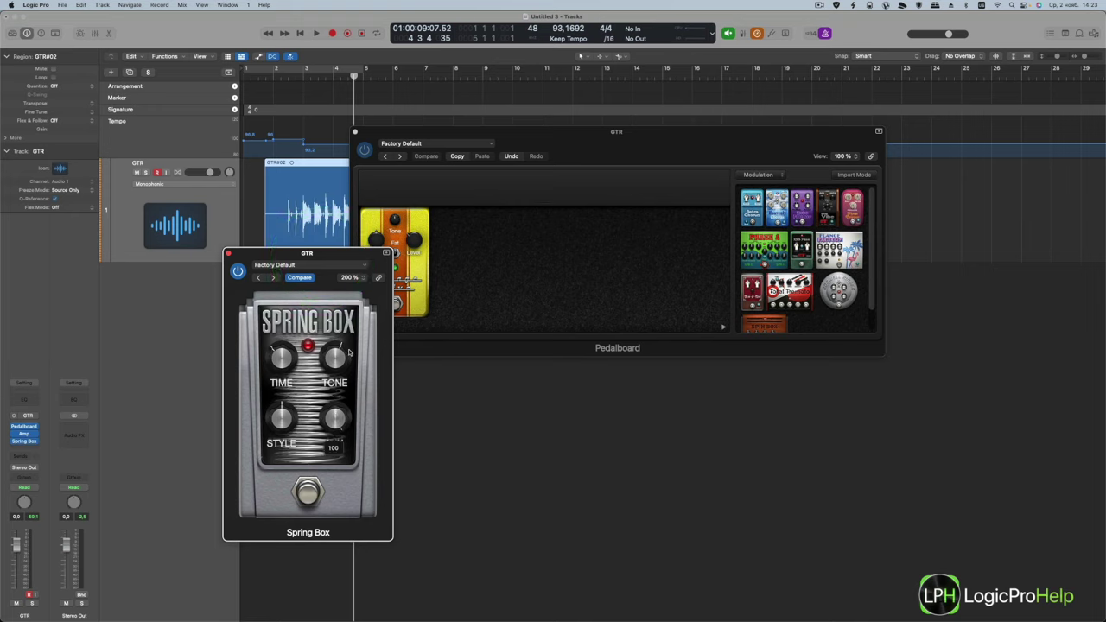
{"action": "left_click", "coordinate": [342, 448]}
- Review the Pedalboard's pedal category list again, keeping the Modulation filter
{"action": "mouse_move", "coordinate": [37, 443]}
{"action": "left_click", "coordinate": [758, 174]}
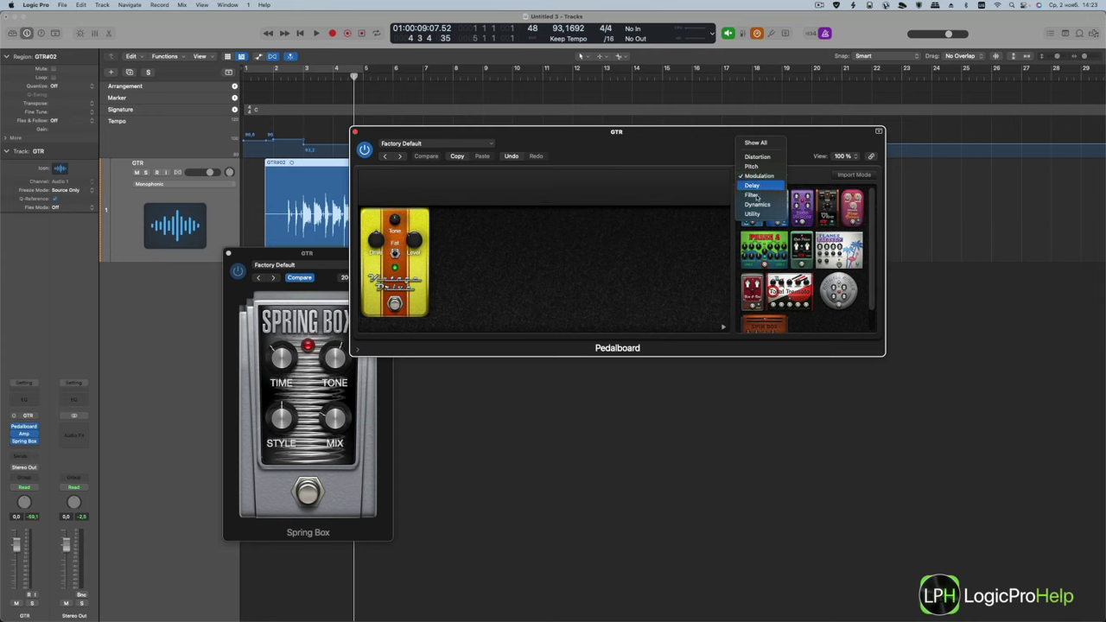
{"action": "left_click", "coordinate": [455, 237]}
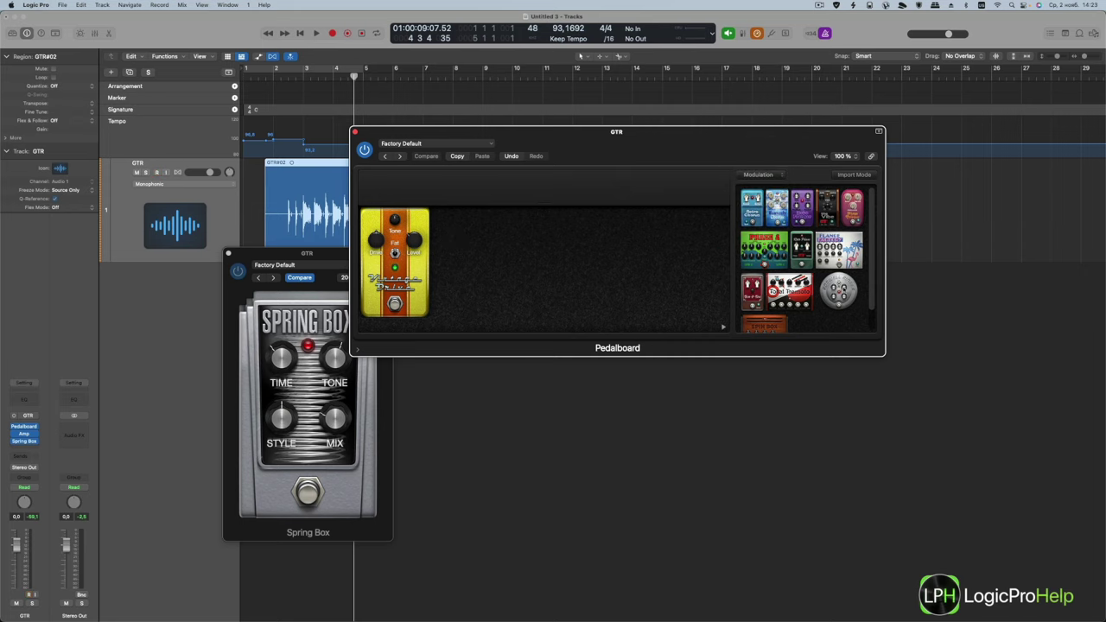
- Close the Pedalboard window and move the Spring Box window up, keeping it beside the channel strips
{"action": "left_click_drag", "start_coordinate": [775, 204], "coordinate": [779, 233]}
{"action": "left_click", "coordinate": [354, 132]}
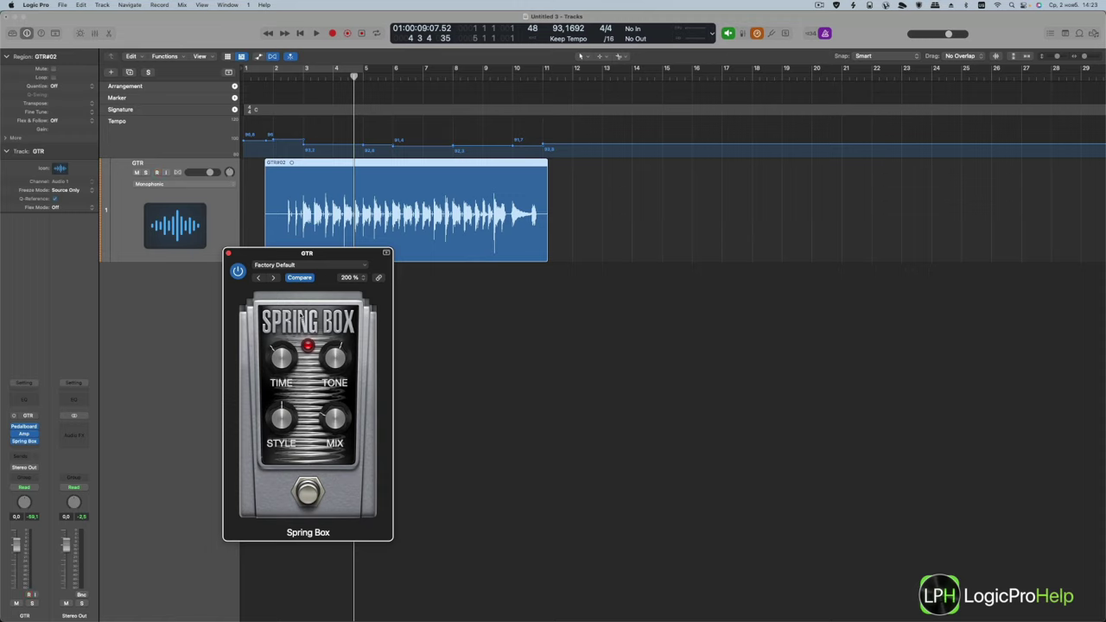
{"action": "left_click_drag", "start_coordinate": [319, 254], "coordinate": [242, 232]}
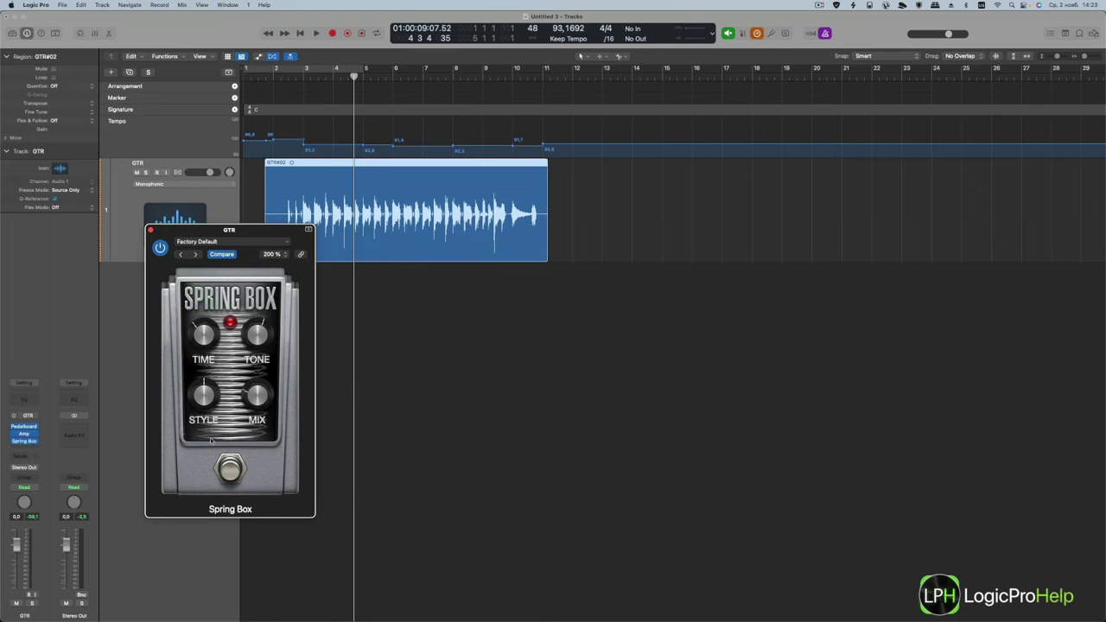
{"action": "left_click_drag", "start_coordinate": [219, 234], "coordinate": [280, 233]}
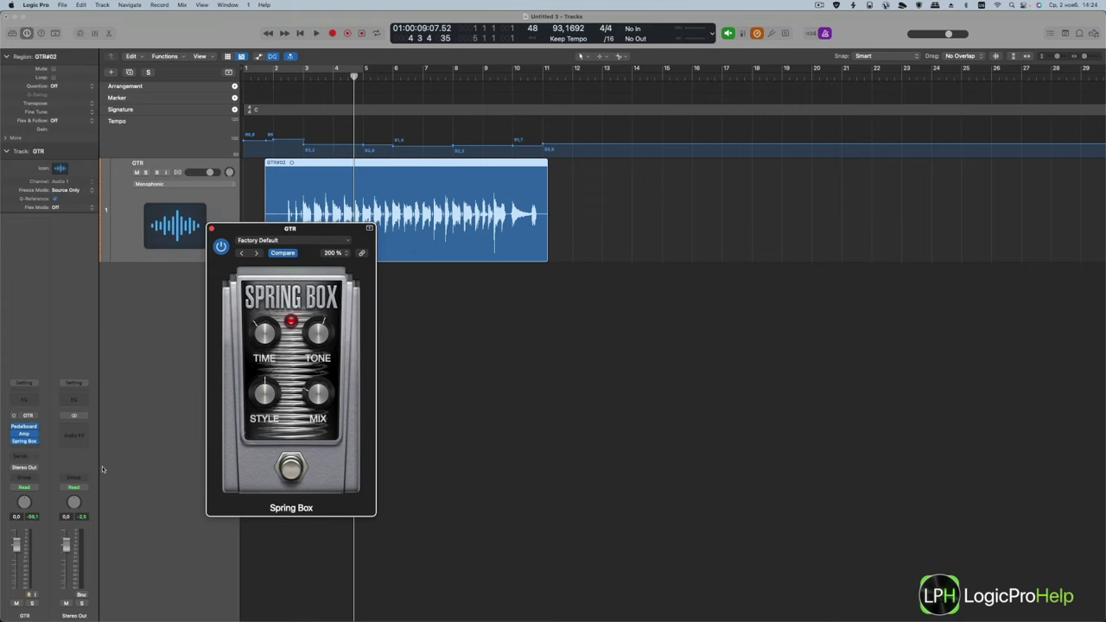
{"action": "mouse_move", "coordinate": [16, 444]}
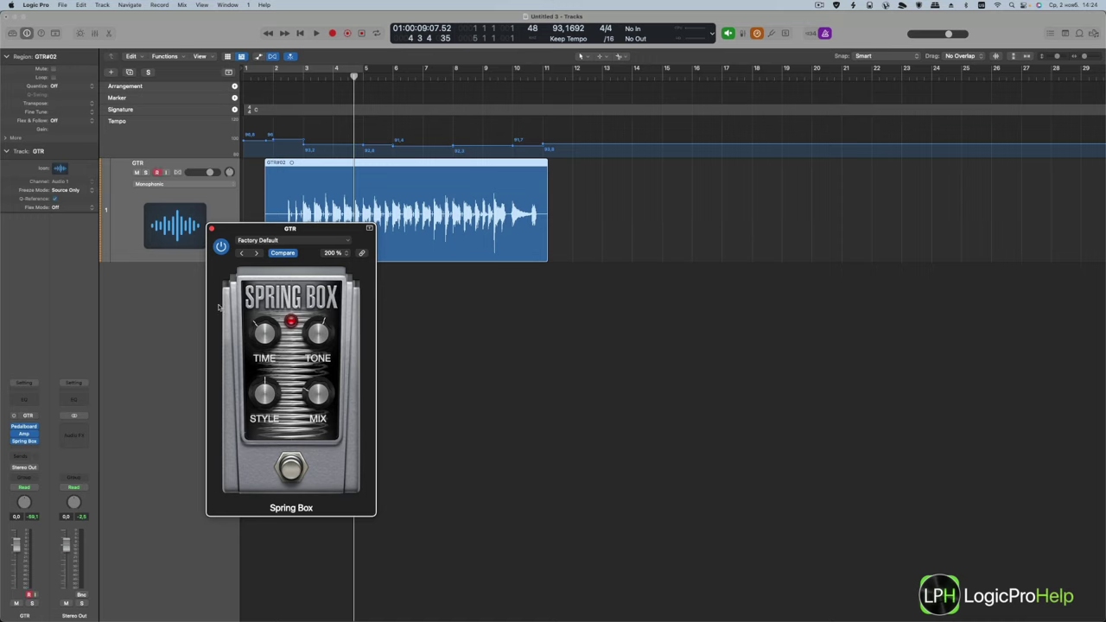
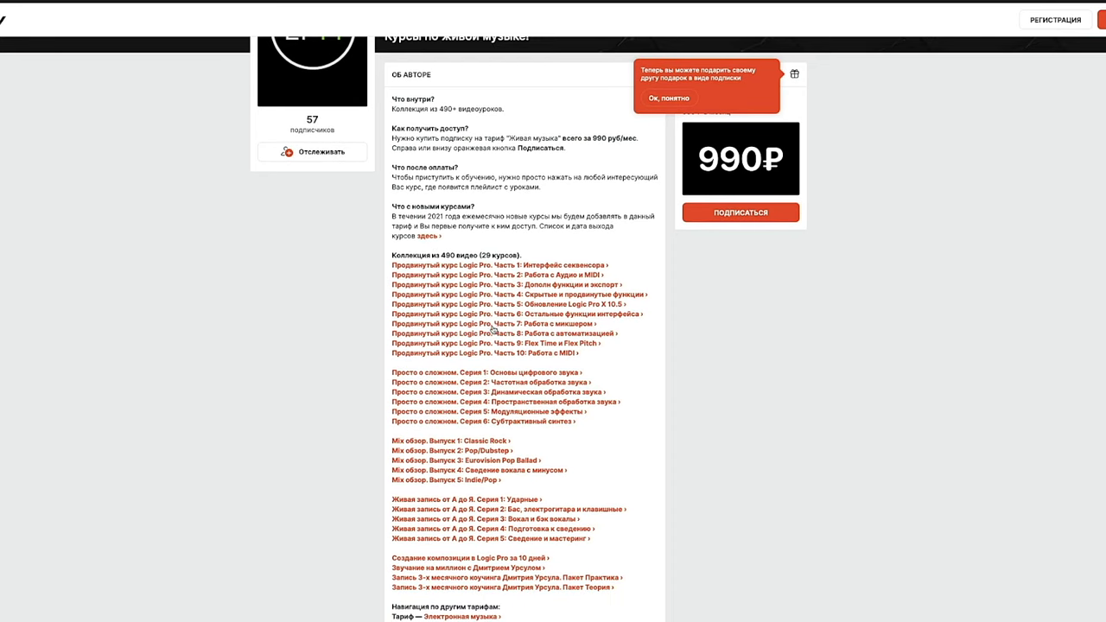
- Switch to the Logic Pro course web page, dismiss the gift notice, and start subscribing by signing in with VK
{"action": "left_click", "coordinate": [654, 101]}
{"action": "scroll", "coordinate": [760, 126], "scroll_direction": "up", "scroll_amount": 3}
{"action": "left_click", "coordinate": [784, 315]}
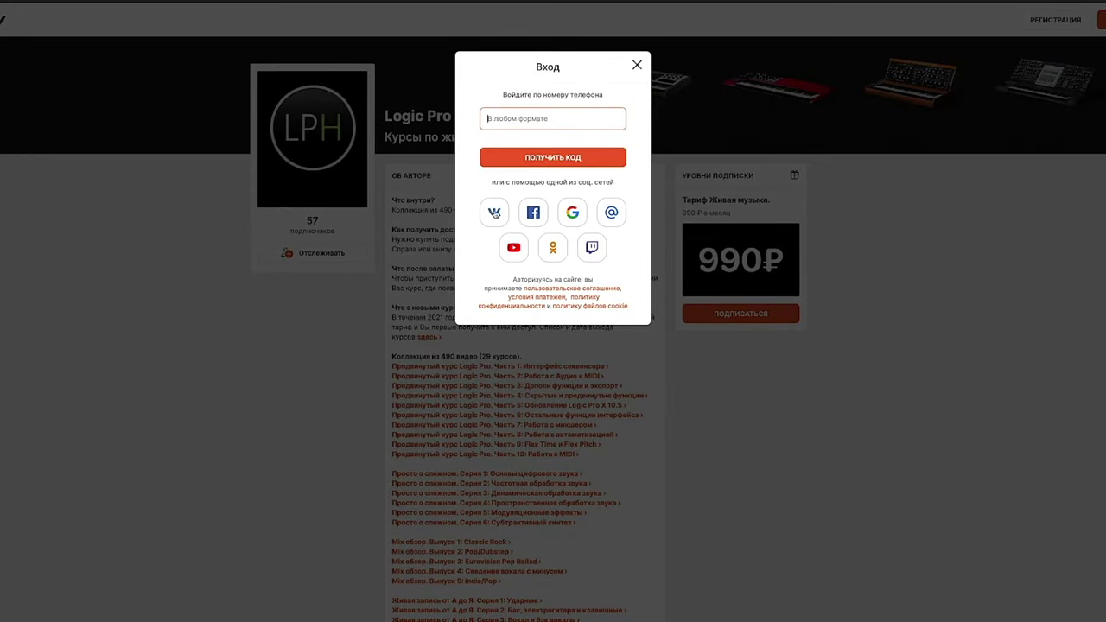
{"action": "left_click", "coordinate": [494, 213]}
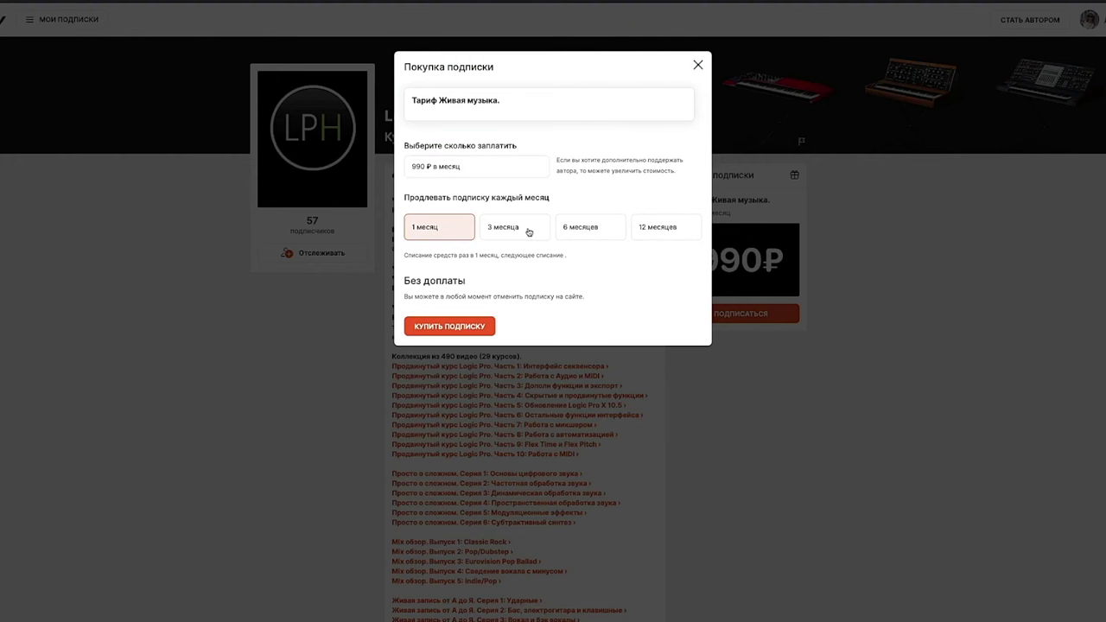
- Choose the longest renewal period, 12 months, for the "Живая музыка" plan and buy the subscription
{"action": "left_click", "coordinate": [529, 231]}
{"action": "left_click", "coordinate": [570, 231]}
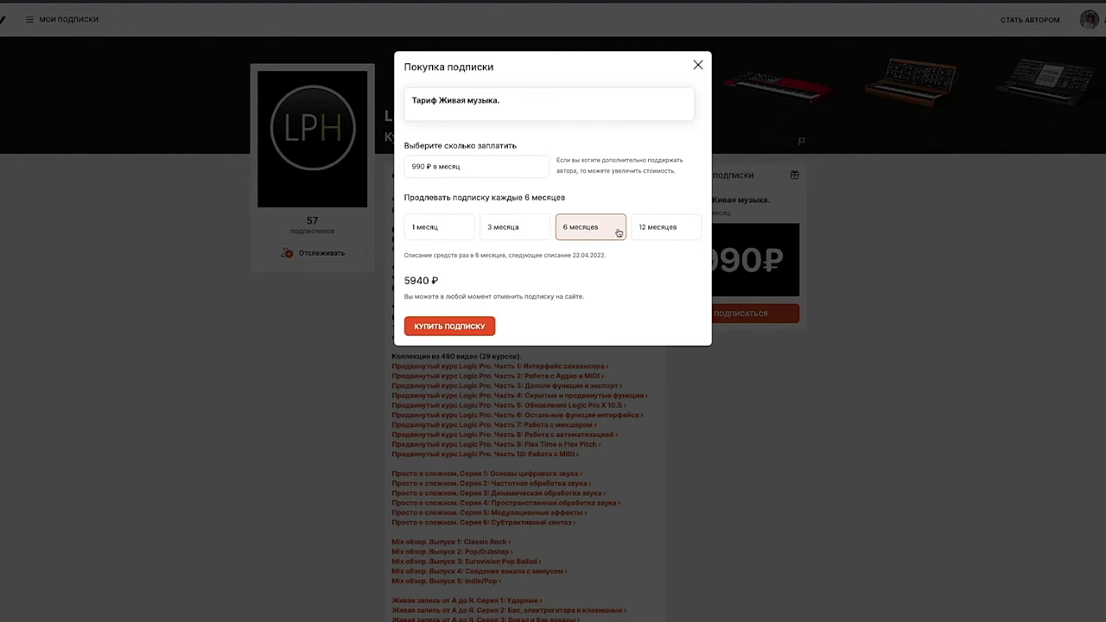
{"action": "left_click", "coordinate": [633, 233]}
{"action": "left_click", "coordinate": [438, 328]}
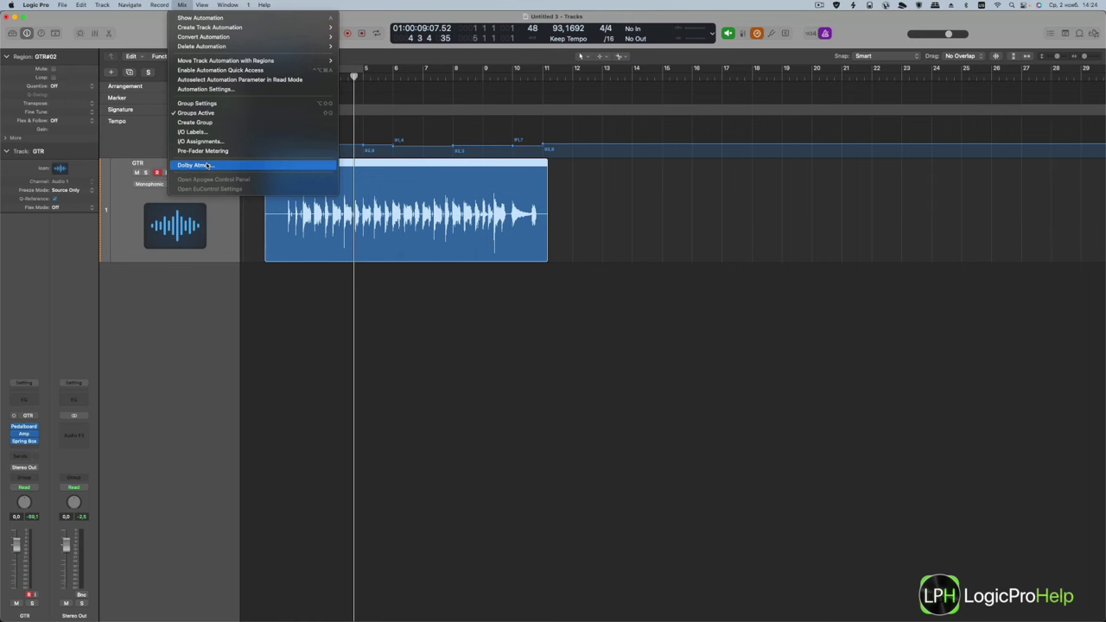
- Back in Logic Pro, set the project's Spatial Audio to Dolby Atmos, accept the 7.1.2 surround conversion, and close the project settings
{"action": "left_click", "coordinate": [197, 165]}
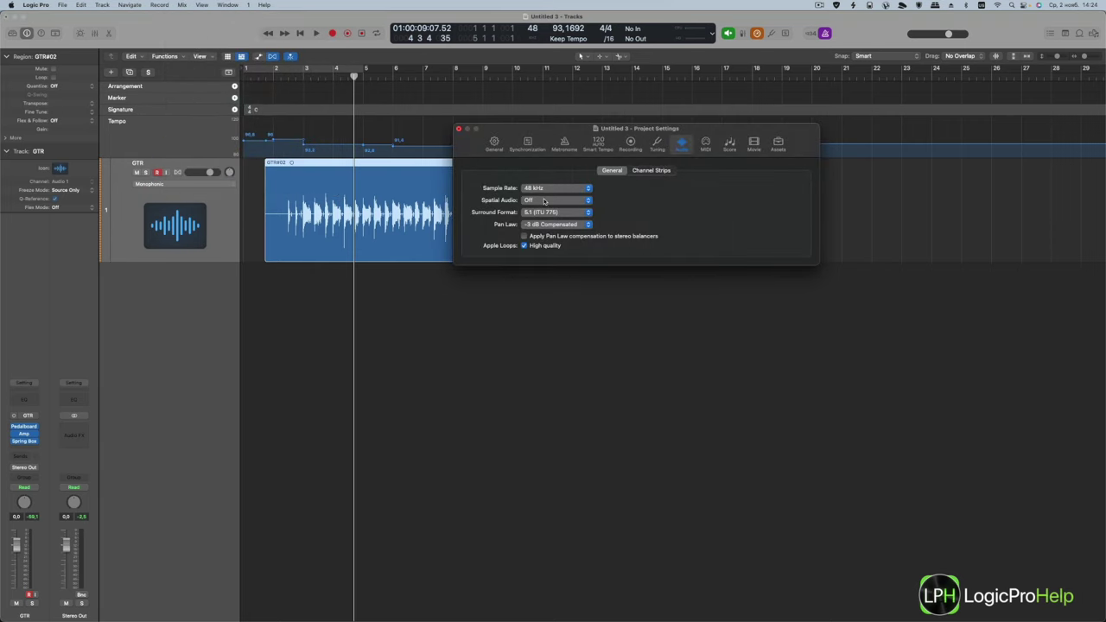
{"action": "left_click", "coordinate": [540, 200]}
{"action": "left_click", "coordinate": [542, 211]}
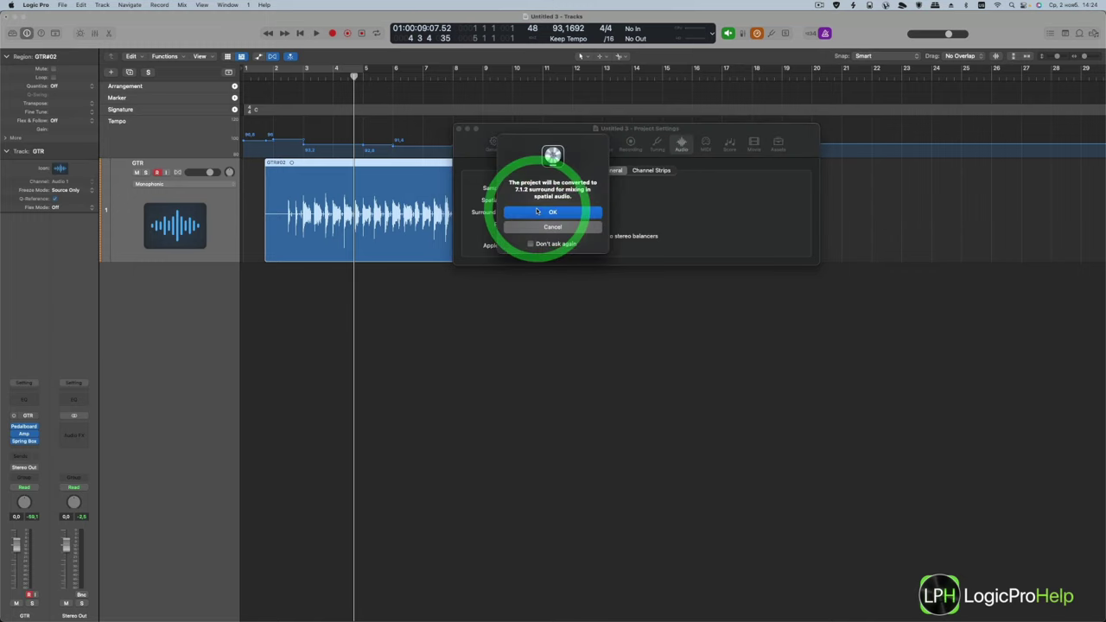
{"action": "left_click", "coordinate": [552, 214]}
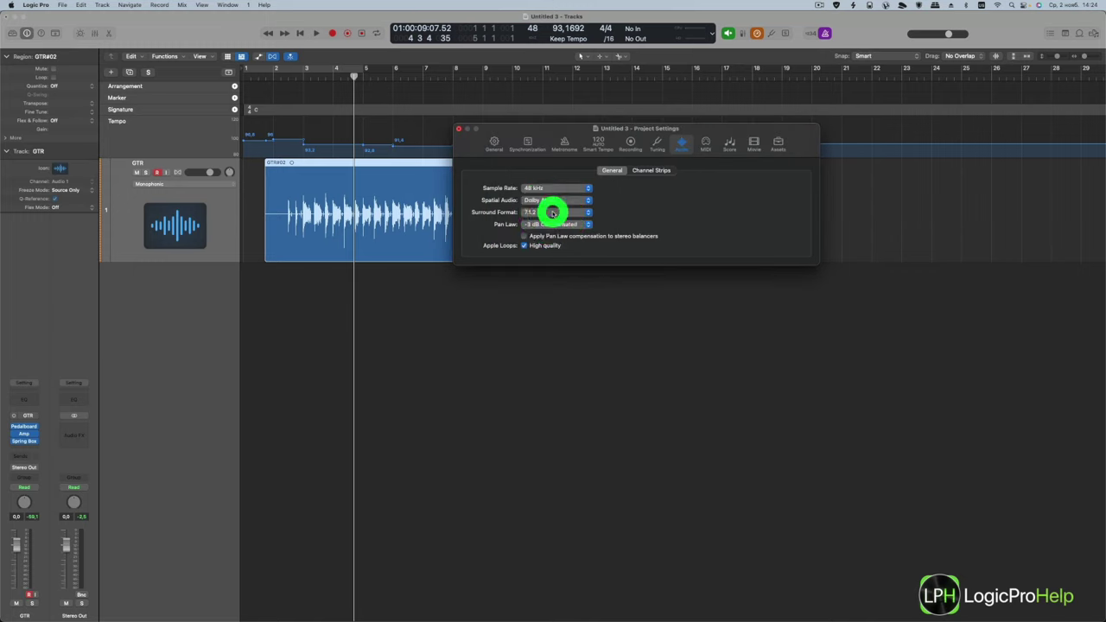
{"action": "left_click", "coordinate": [459, 128]}
- Show the mixer, open the Atmos plug-in on the Master channel, and shift its window aside
{"action": "left_click", "coordinate": [94, 33]}
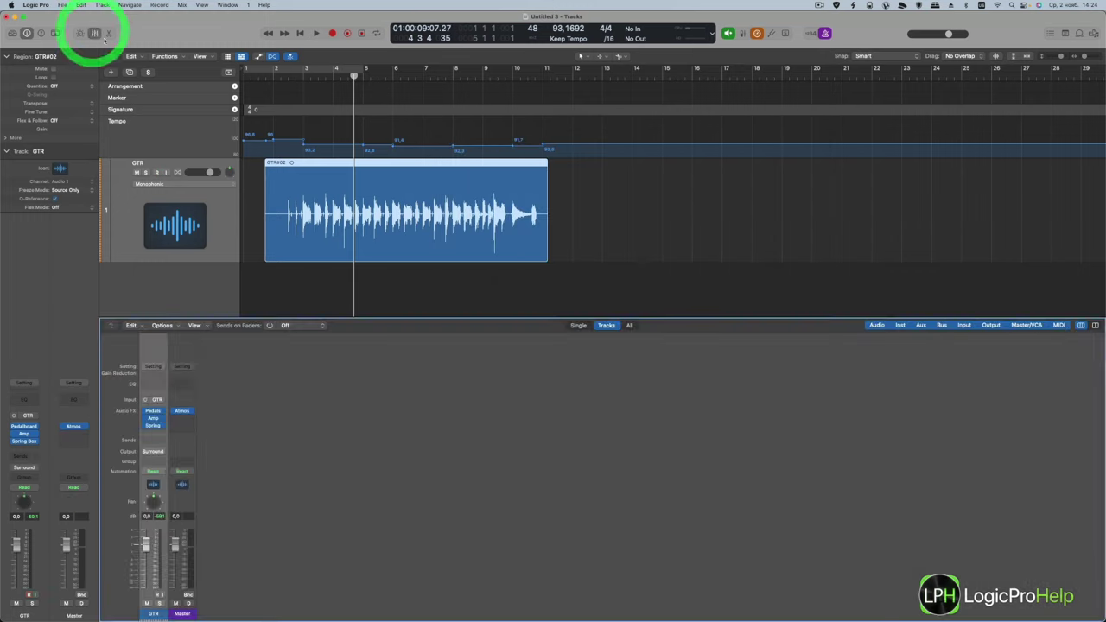
{"action": "left_click", "coordinate": [326, 285]}
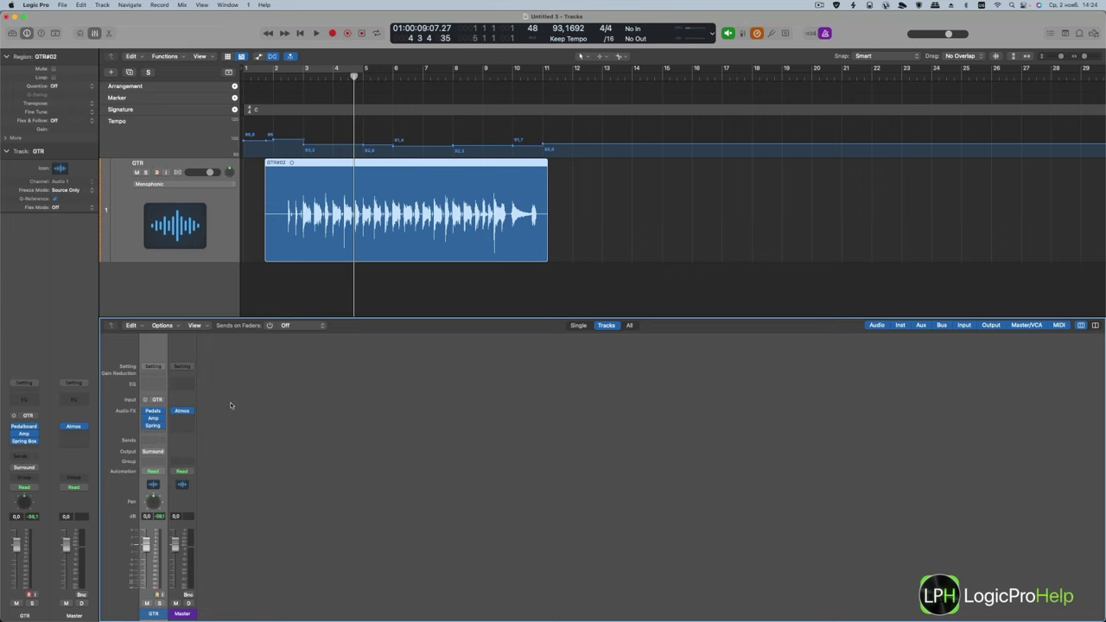
{"action": "left_click", "coordinate": [179, 412]}
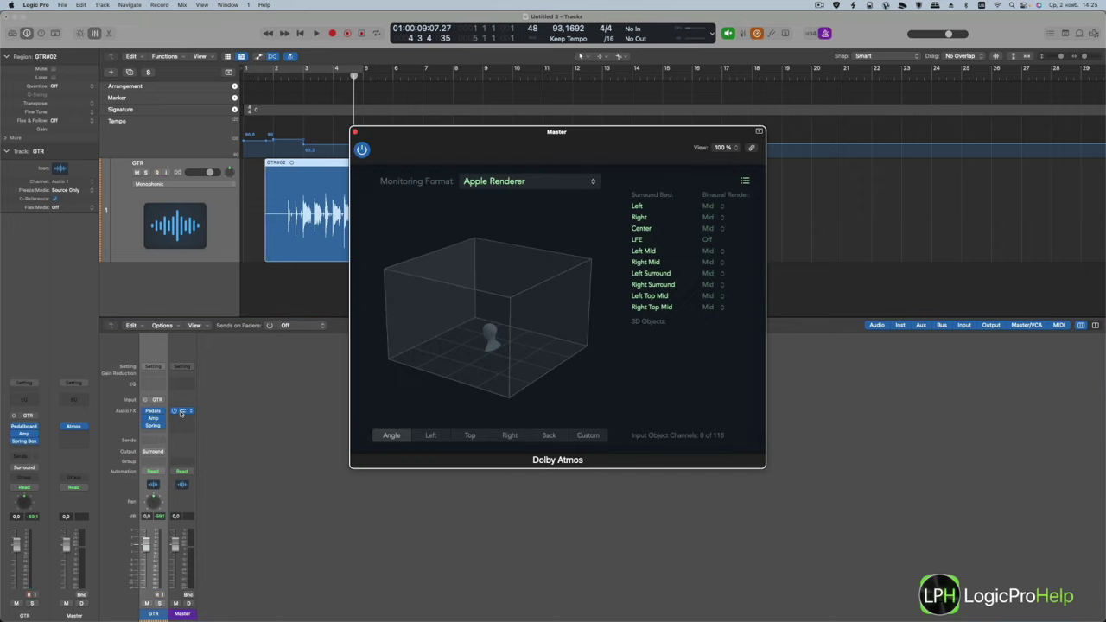
{"action": "left_click_drag", "start_coordinate": [599, 130], "coordinate": [536, 133]}
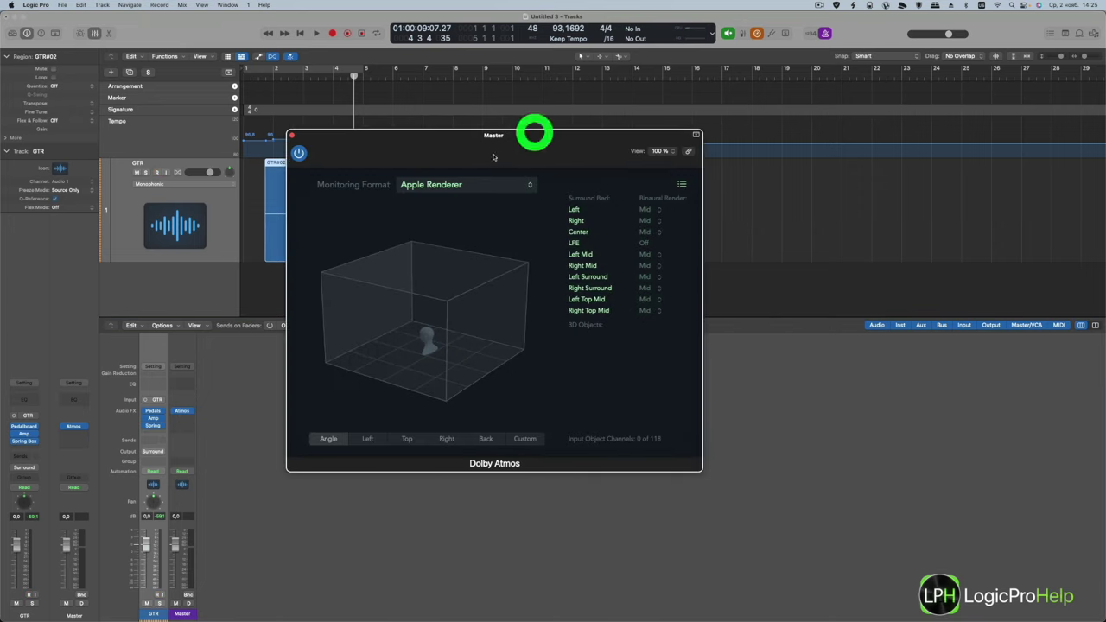
- Examine the Dolby Atmos monitoring formats and check the installed macOS version in the Mac's system information
{"action": "left_click", "coordinate": [455, 185]}
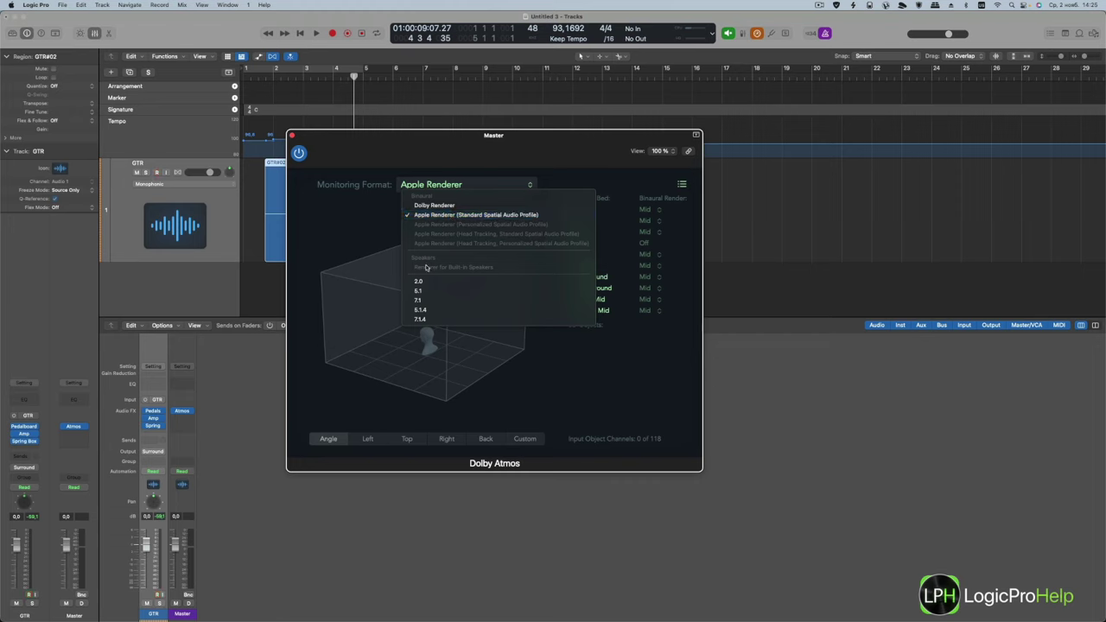
{"action": "left_click", "coordinate": [11, 5]}
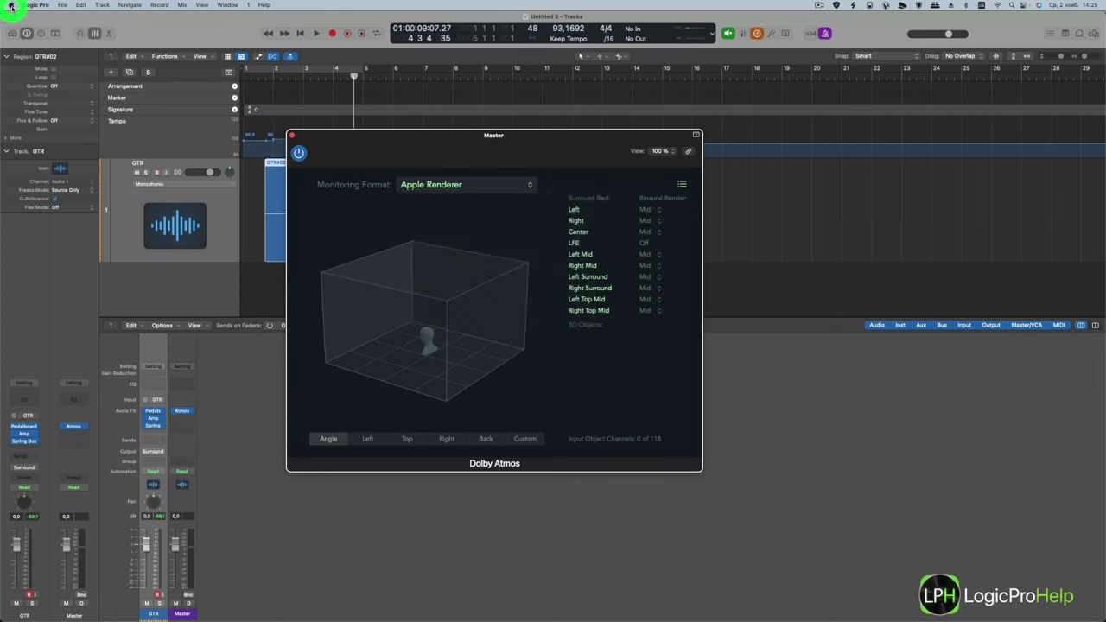
{"action": "left_click", "coordinate": [11, 5]}
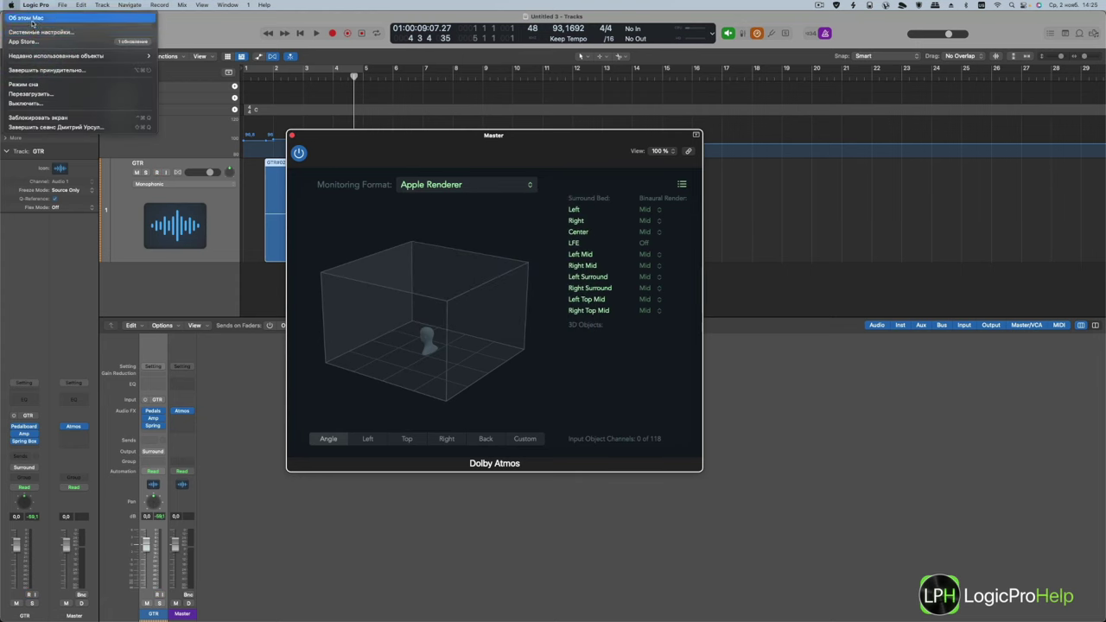
{"action": "left_click", "coordinate": [26, 17]}
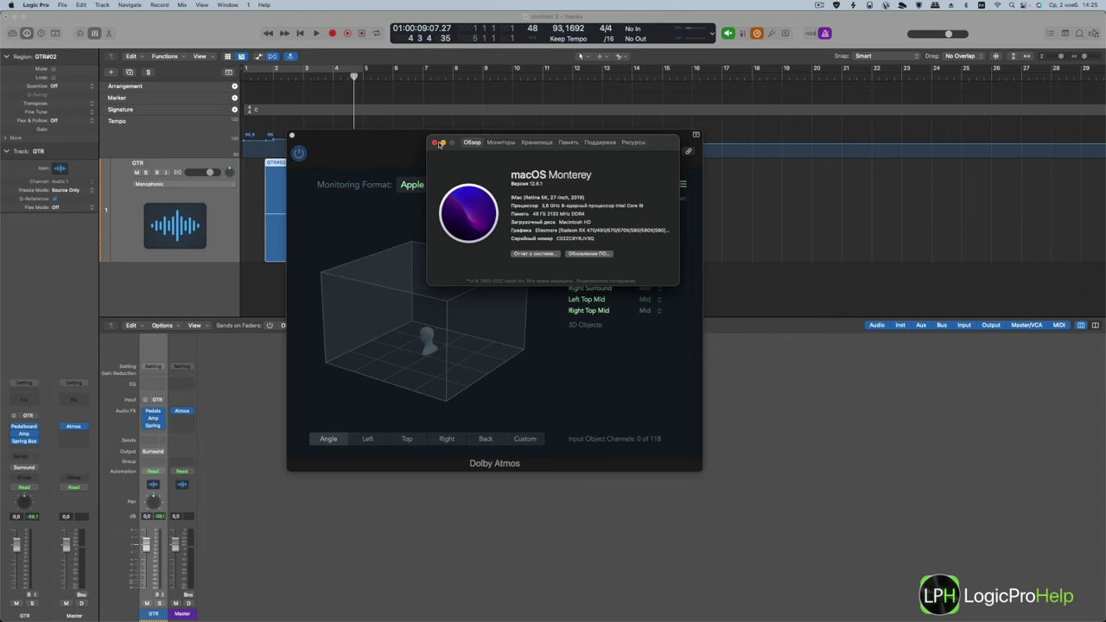
{"action": "left_click", "coordinate": [435, 142]}
- Review the binaural and speaker monitoring formats again, keeping Apple Renderer, and close the Dolby Atmos plug-in window
{"action": "left_click", "coordinate": [471, 184]}
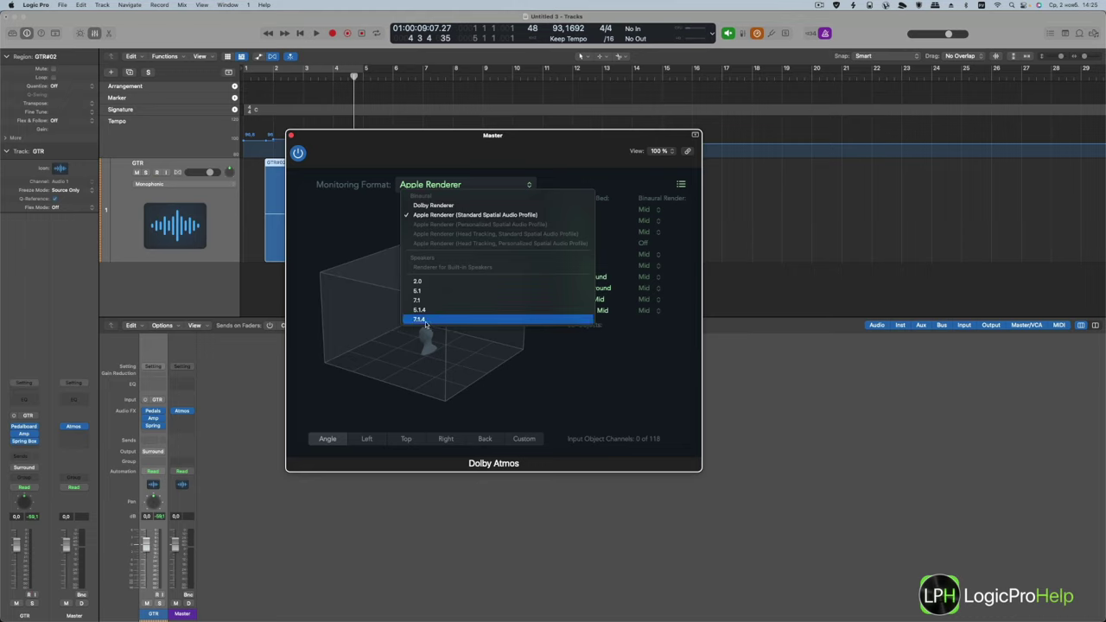
{"action": "left_click", "coordinate": [361, 239]}
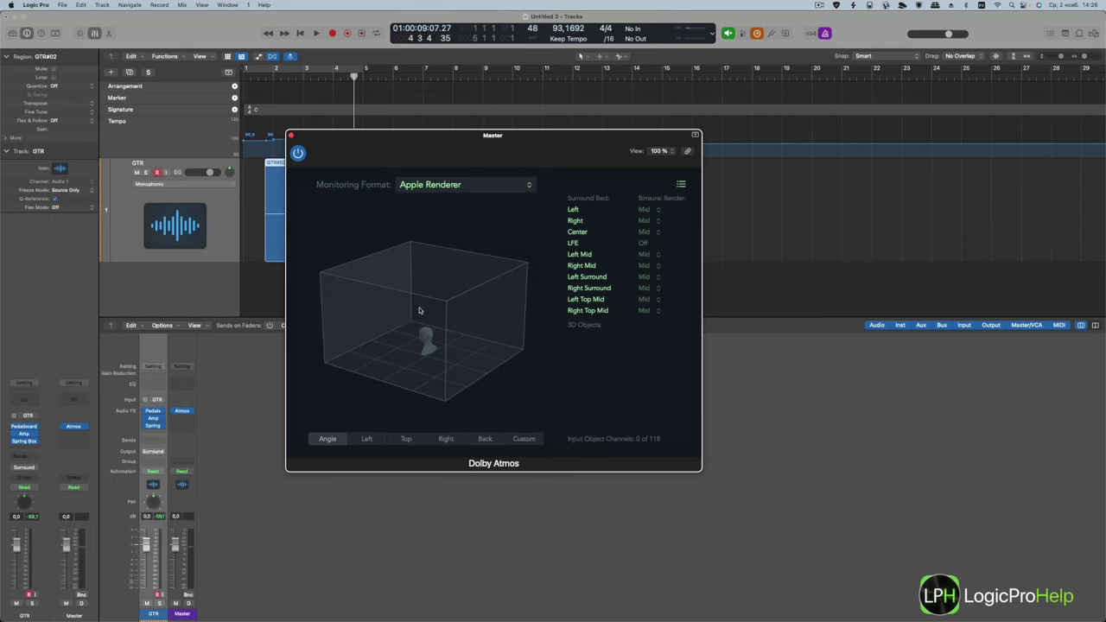
{"action": "left_click", "coordinate": [431, 187]}
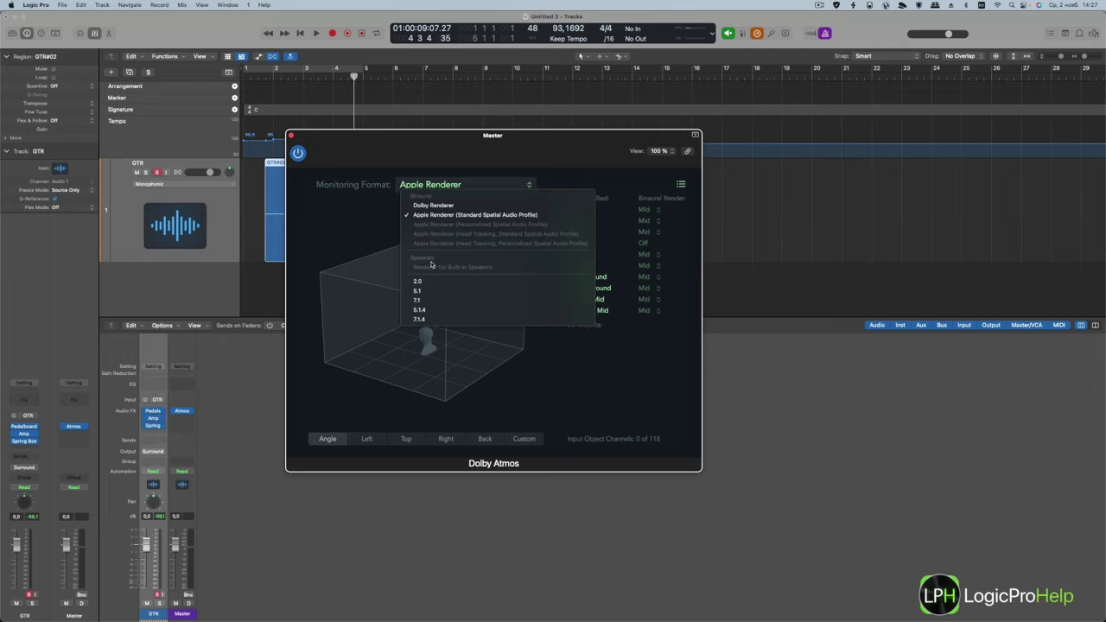
{"action": "left_click", "coordinate": [644, 159]}
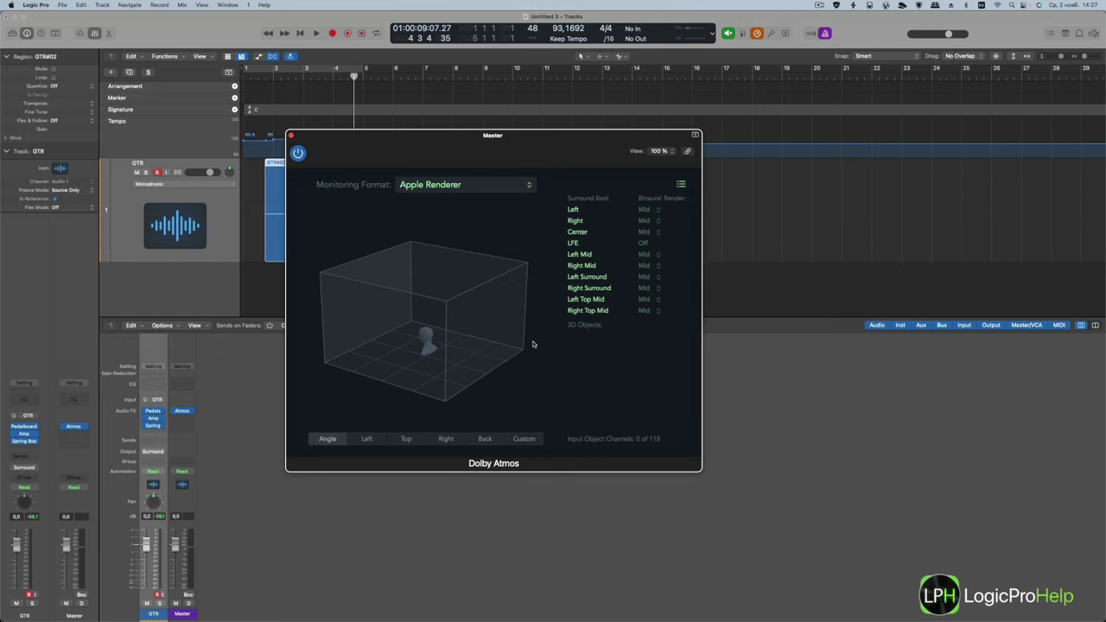
{"action": "left_click", "coordinate": [444, 186]}
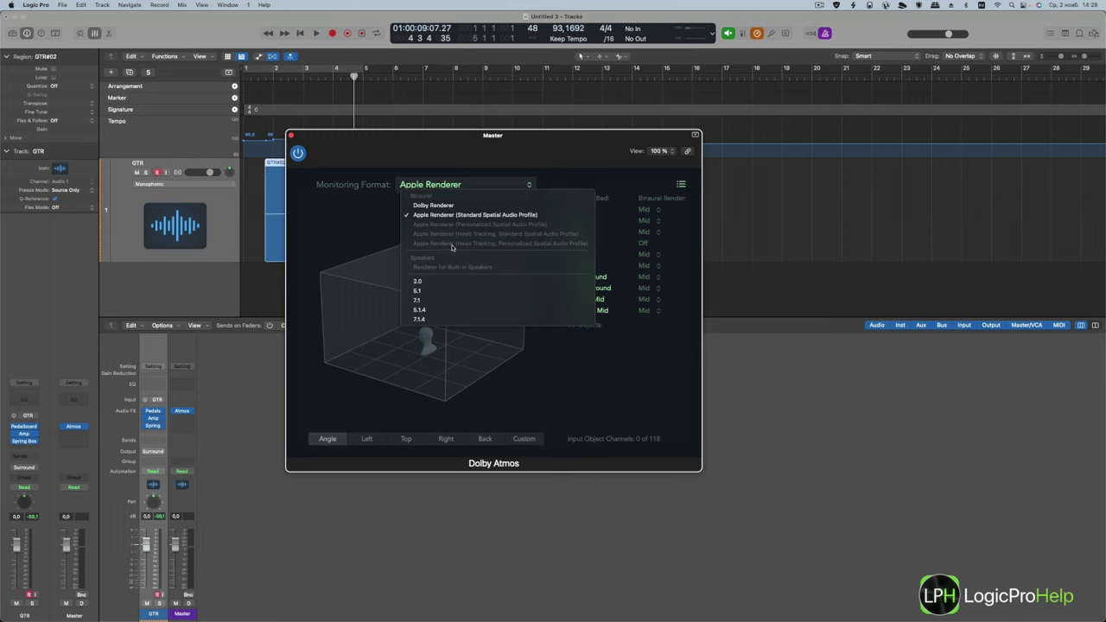
{"action": "left_click", "coordinate": [342, 215]}
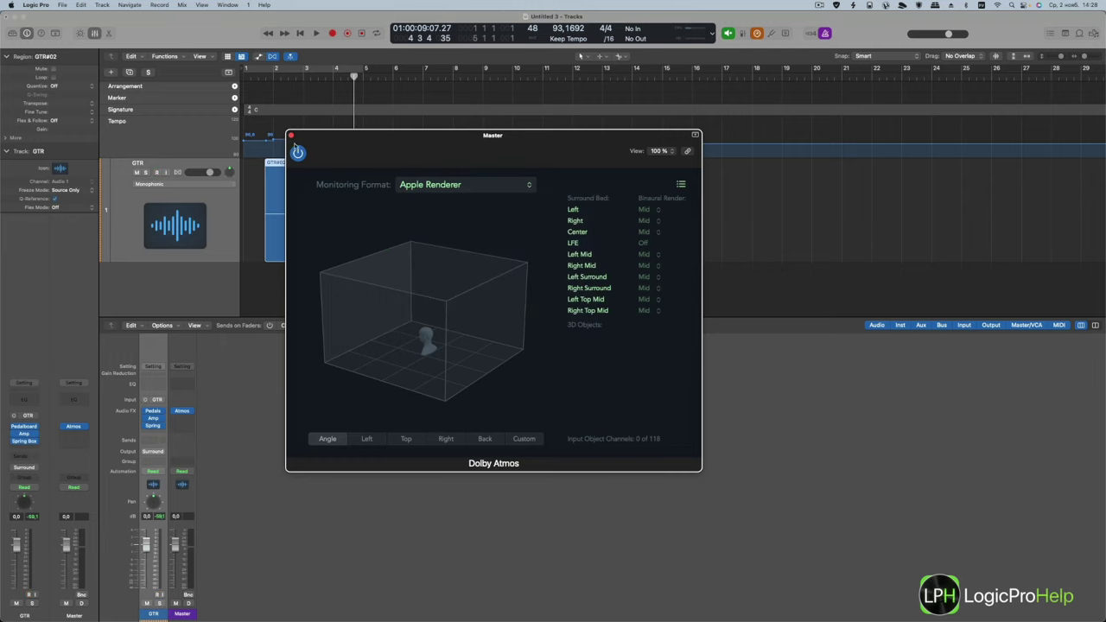
{"action": "left_click", "coordinate": [291, 135]}
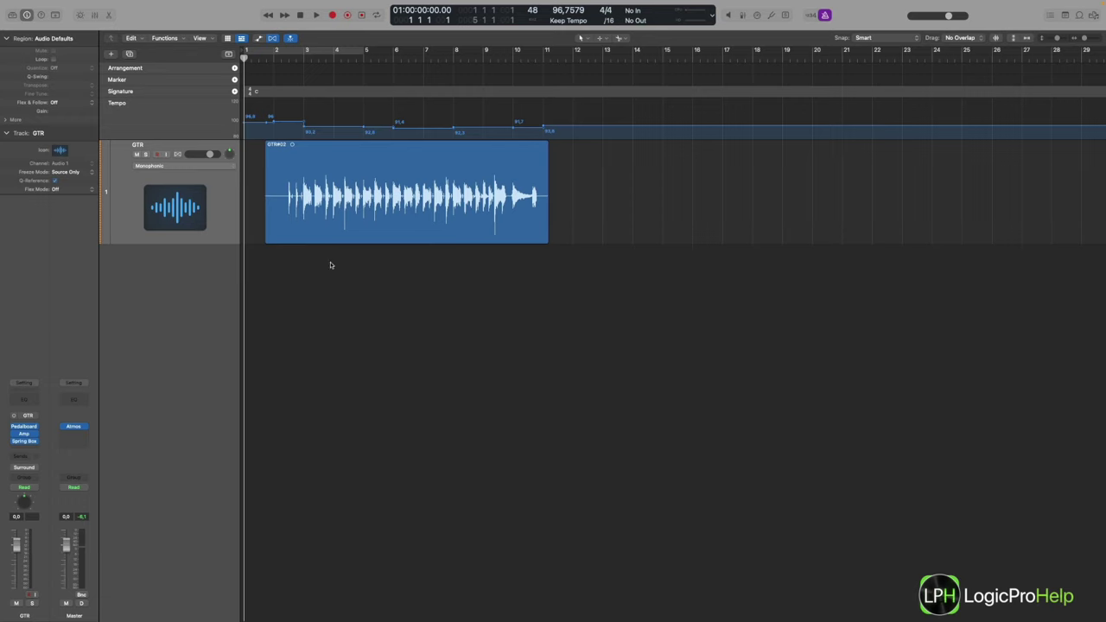
- Look through Logic Pro's list of settings categories without opening any of them
{"action": "left_click", "coordinate": [35, 4]}
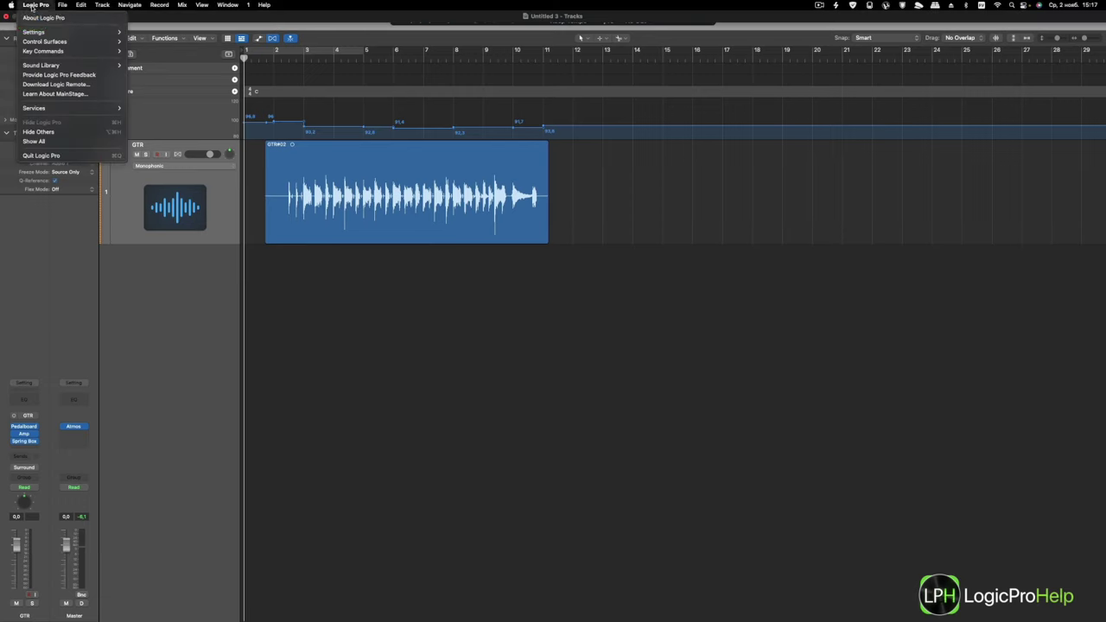
{"action": "mouse_move", "coordinate": [45, 32]}
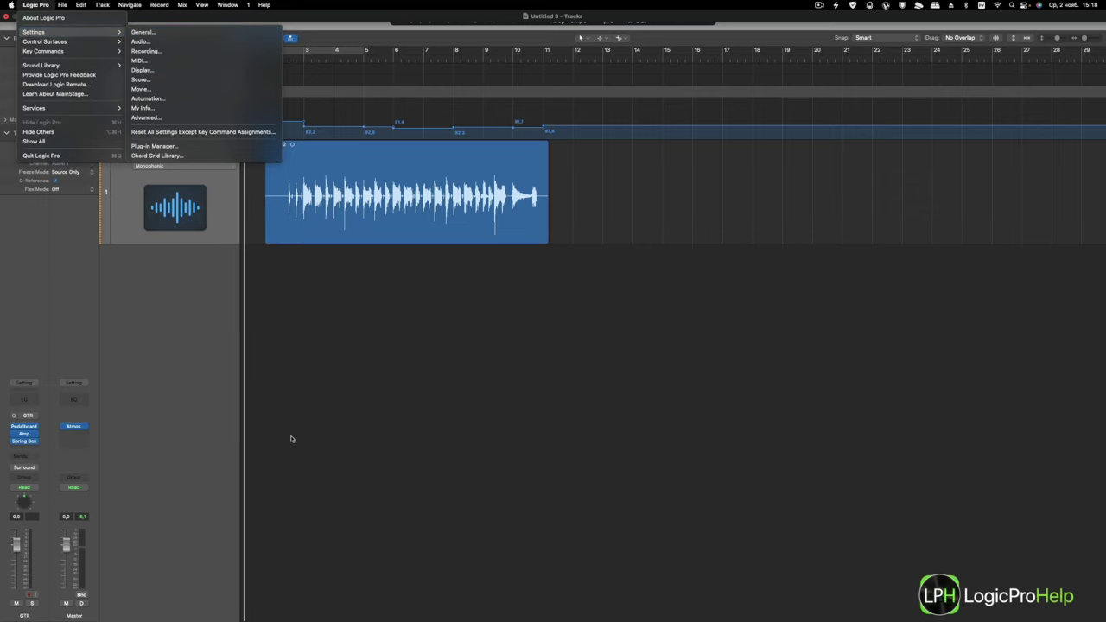
{"action": "left_click", "coordinate": [361, 428]}
- Review the options for exporting the GTR track as an audio file, including tempo information, and cancel the export
{"action": "left_click", "coordinate": [383, 219]}
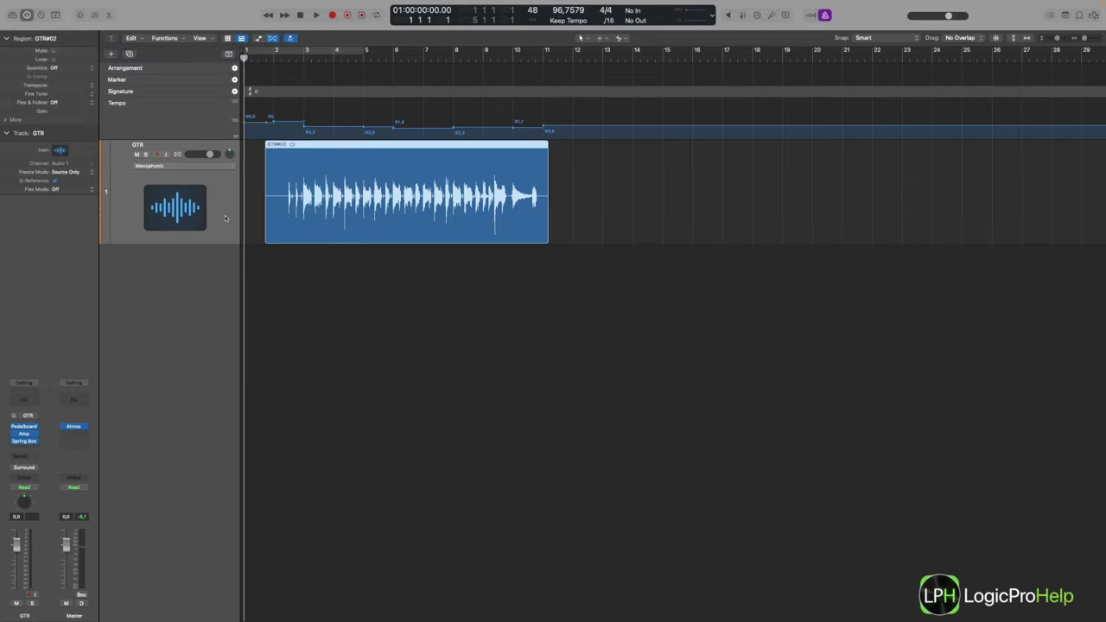
{"action": "left_click", "coordinate": [213, 196]}
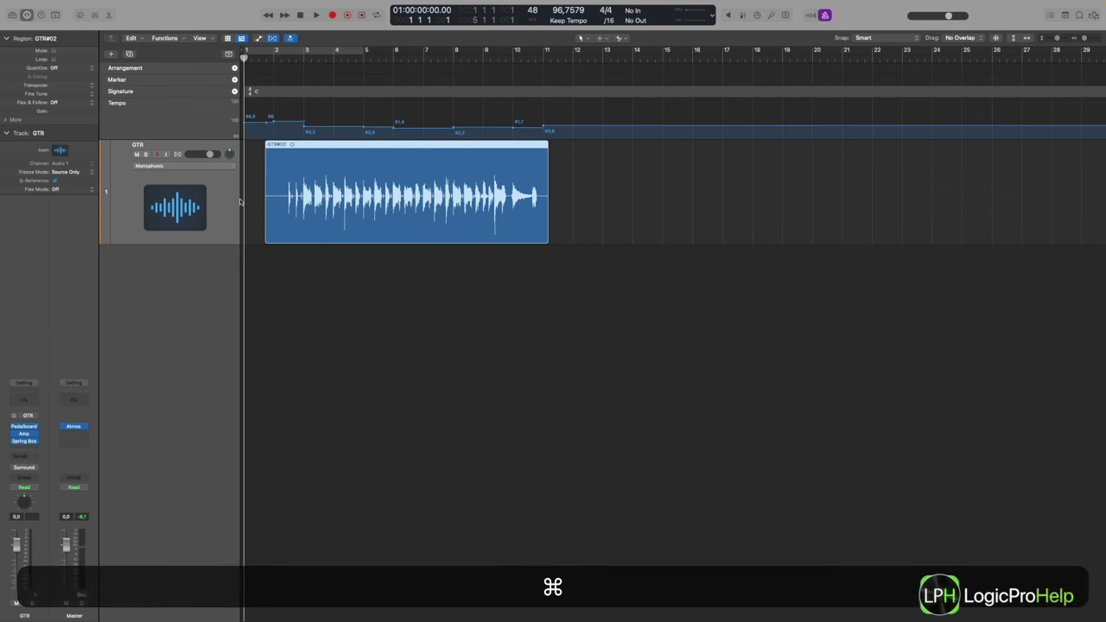
{"action": "key", "text": "super+e"}
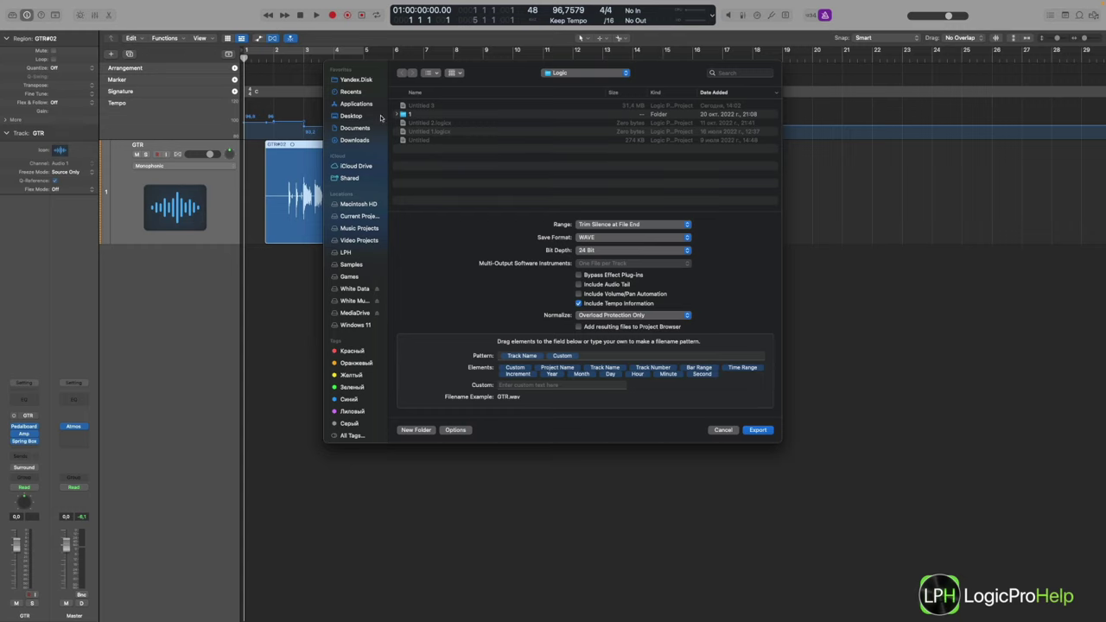
{"action": "left_click_drag", "start_coordinate": [482, 67], "coordinate": [590, 149]}
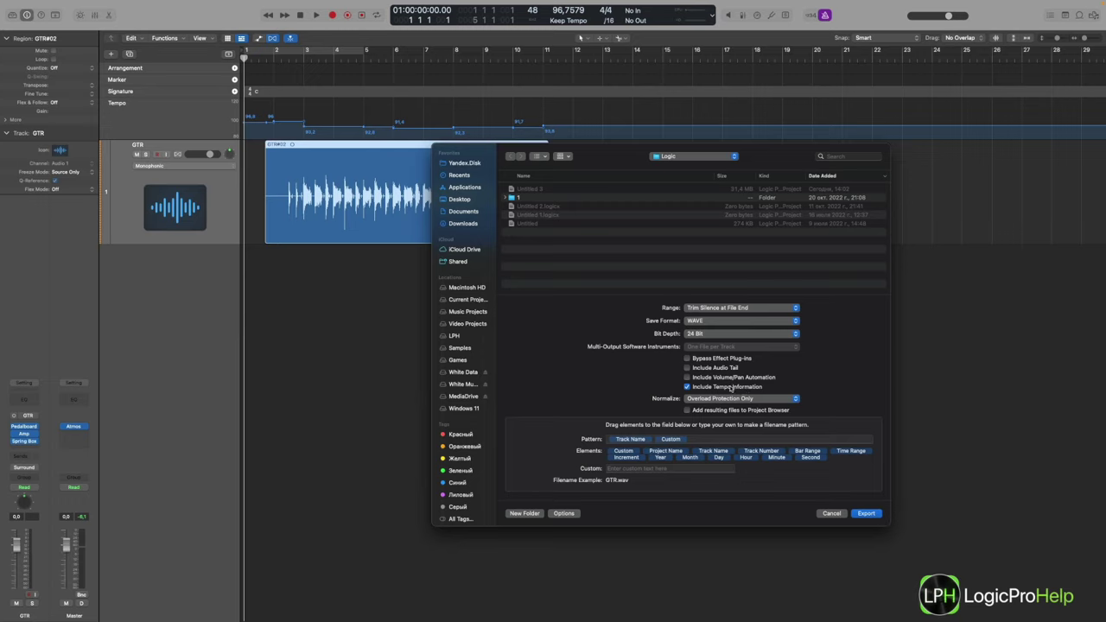
{"action": "left_click", "coordinate": [832, 513]}
{"action": "left_click", "coordinate": [452, 391]}
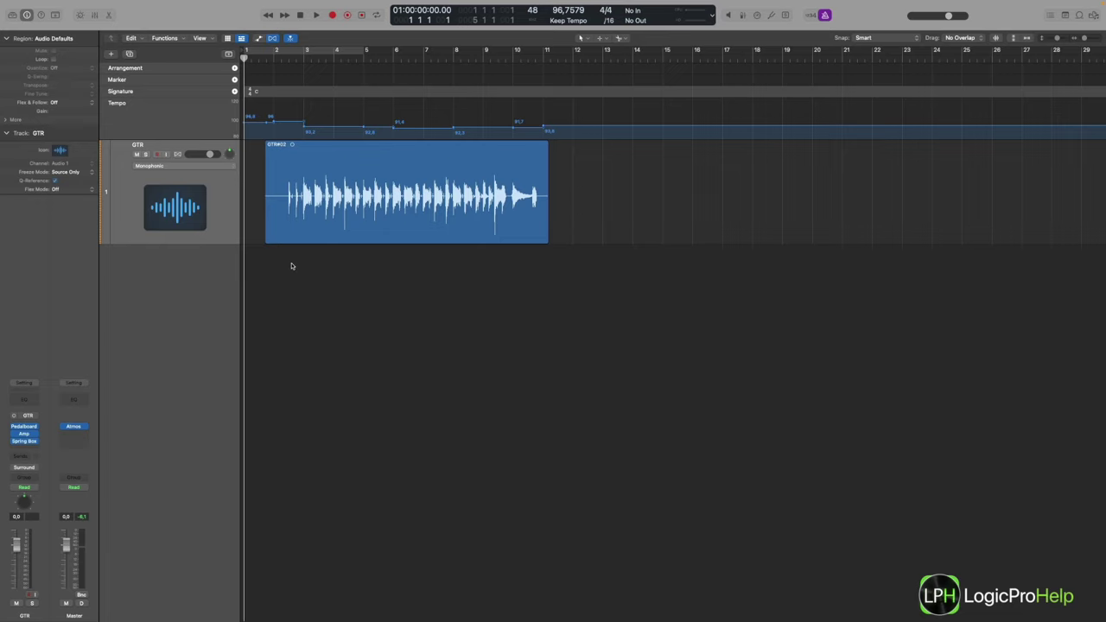
- Show the file browser and audition one of the VEH1 Cutted Sounds samples in the Vengeance Essential House folder
{"action": "left_click", "coordinate": [1093, 14]}
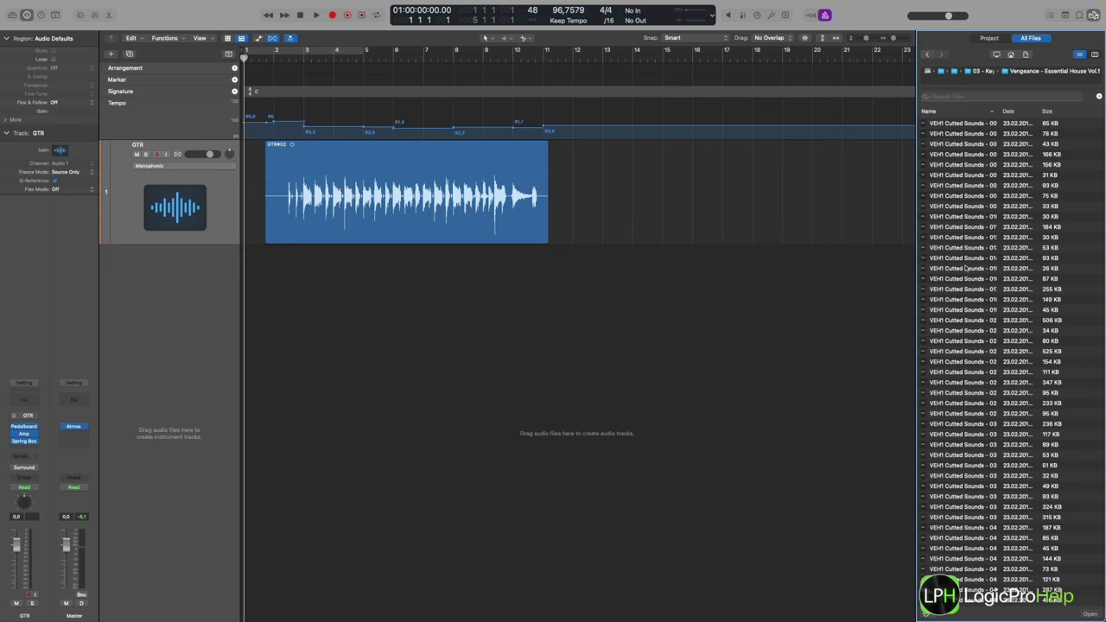
{"action": "left_click", "coordinate": [977, 414]}
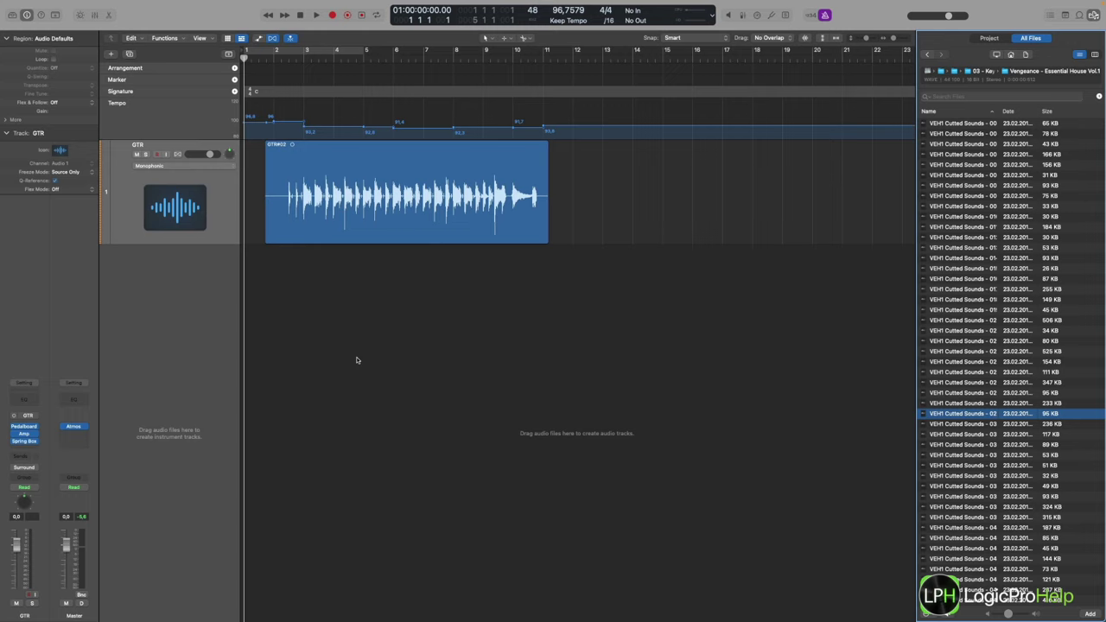
{"action": "left_click", "coordinate": [319, 330]}
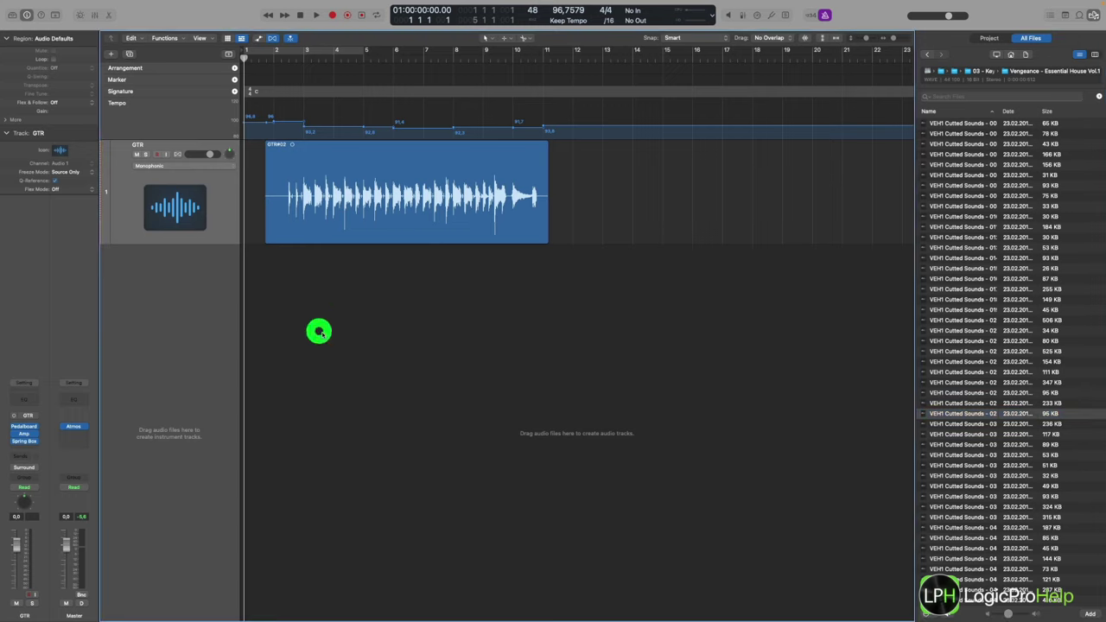